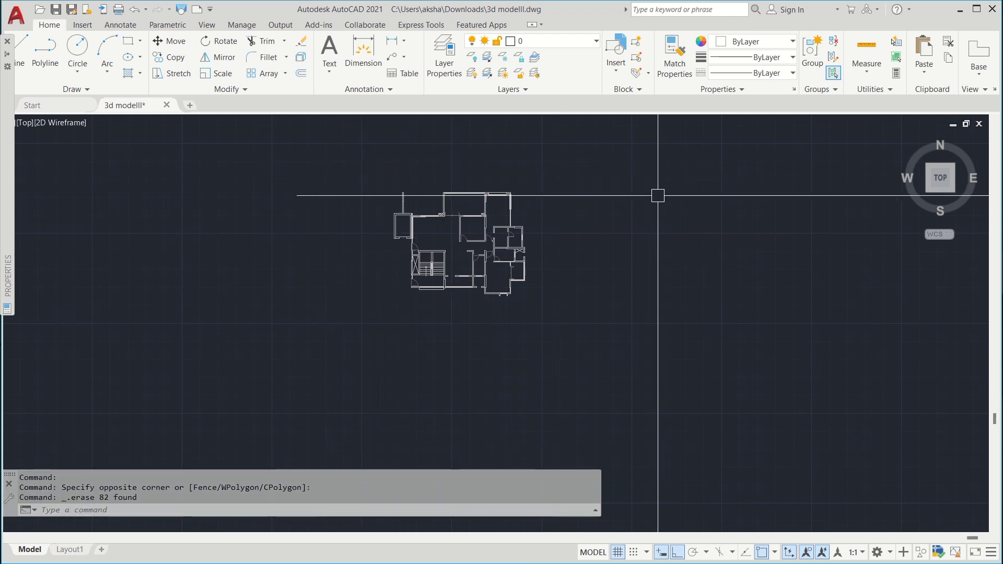
Step: Examine the overall layout of the 2D floor plan, including the outer walls and the rooms along its north side
{"action": "scroll", "coordinate": [403, 211], "scroll_direction": "up", "scroll_amount": 6}
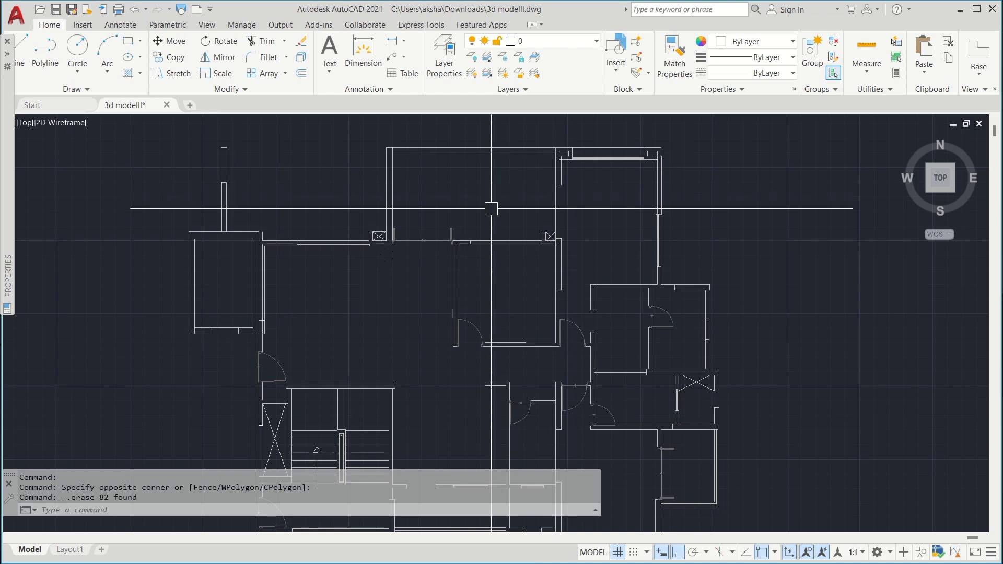
{"action": "scroll", "coordinate": [497, 211], "scroll_direction": "down", "scroll_amount": 4}
{"action": "scroll", "coordinate": [573, 193], "scroll_direction": "up", "scroll_amount": 2}
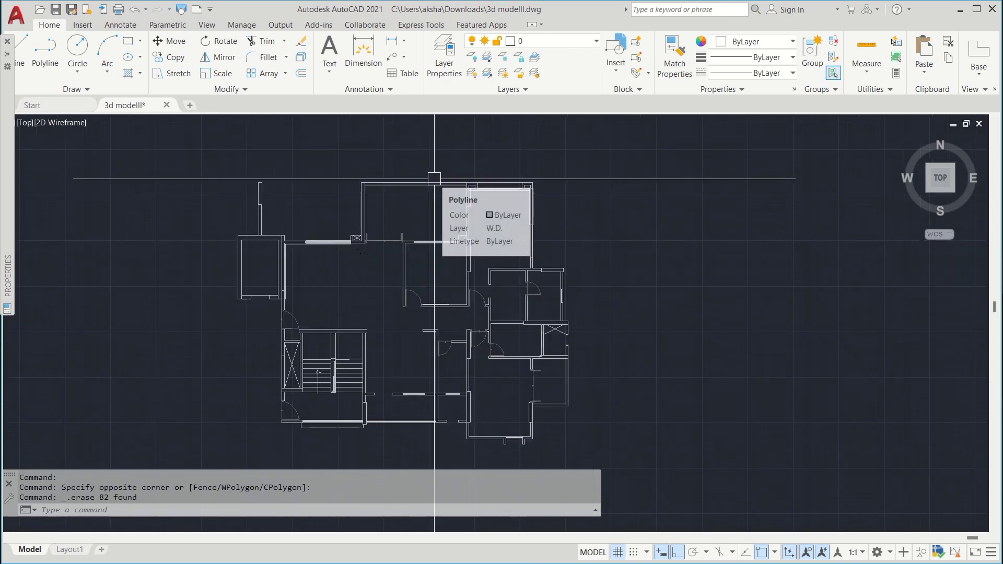
{"action": "scroll", "coordinate": [434, 179], "scroll_direction": "down", "scroll_amount": 2}
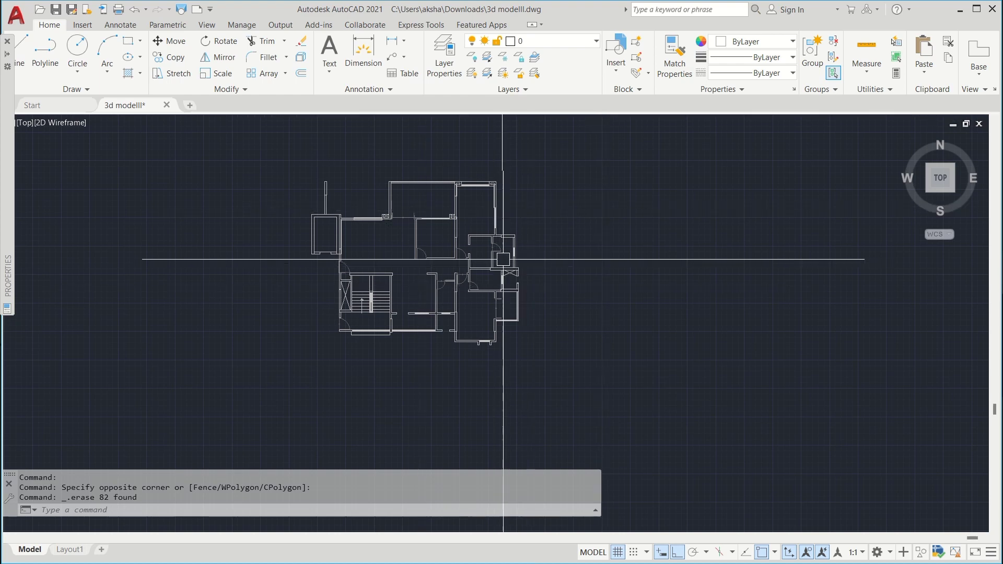
{"action": "scroll", "coordinate": [448, 219], "scroll_direction": "up", "scroll_amount": 4}
{"action": "scroll", "coordinate": [479, 211], "scroll_direction": "up", "scroll_amount": 2}
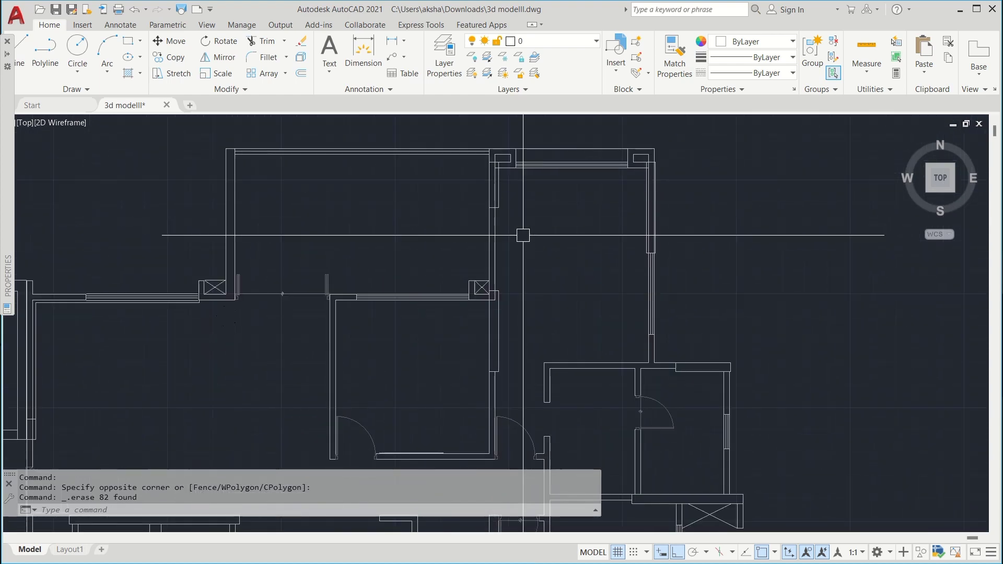
{"action": "scroll", "coordinate": [544, 242], "scroll_direction": "down", "scroll_amount": 4}
{"action": "middle_click_drag", "start_coordinate": [630, 345], "coordinate": [570, 312]}
{"action": "scroll", "coordinate": [540, 217], "scroll_direction": "down", "scroll_amount": 2}
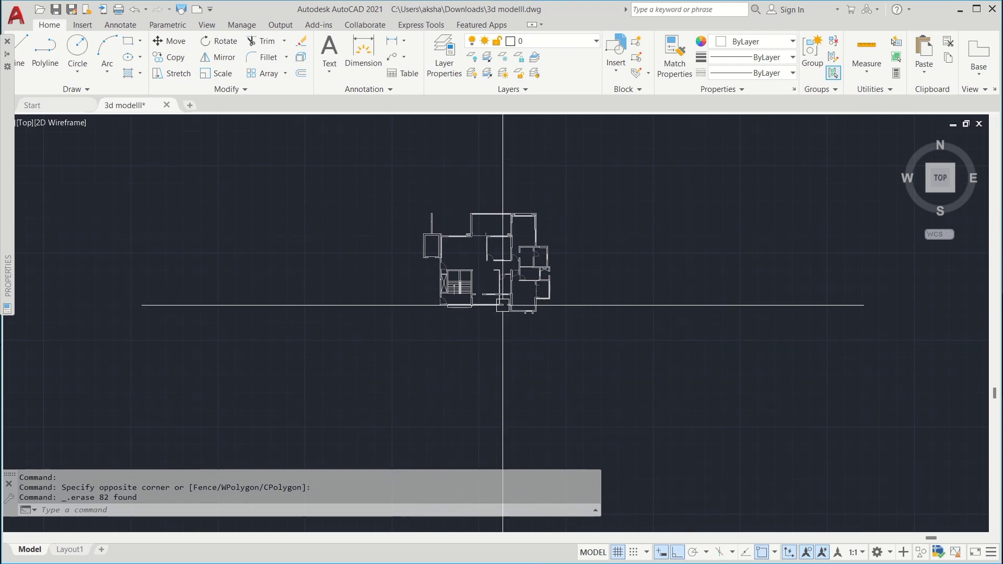
{"action": "scroll", "coordinate": [488, 227], "scroll_direction": "up", "scroll_amount": 4}
{"action": "middle_click_drag", "start_coordinate": [488, 226], "coordinate": [409, 230]}
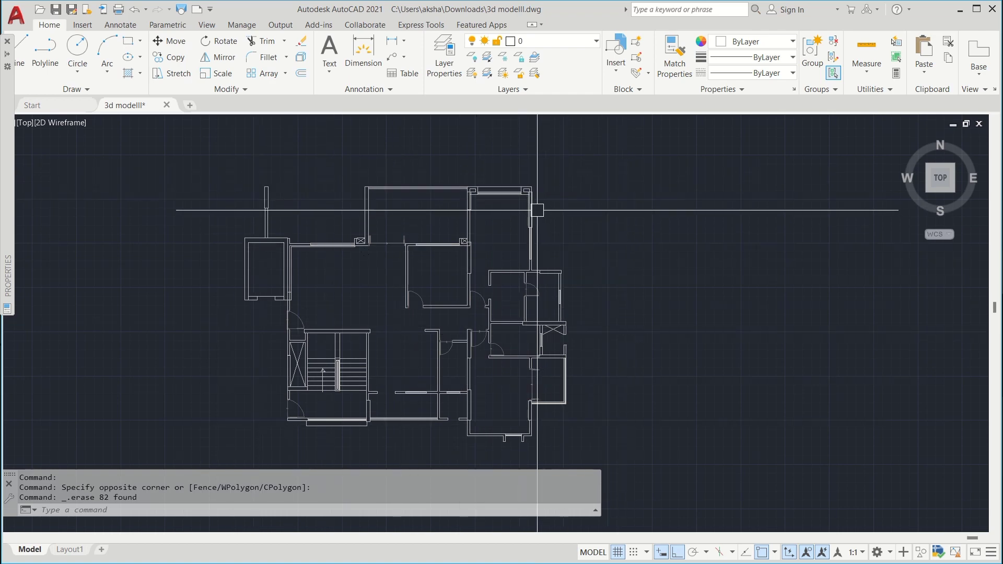
{"action": "scroll", "coordinate": [537, 210], "scroll_direction": "up", "scroll_amount": 3}
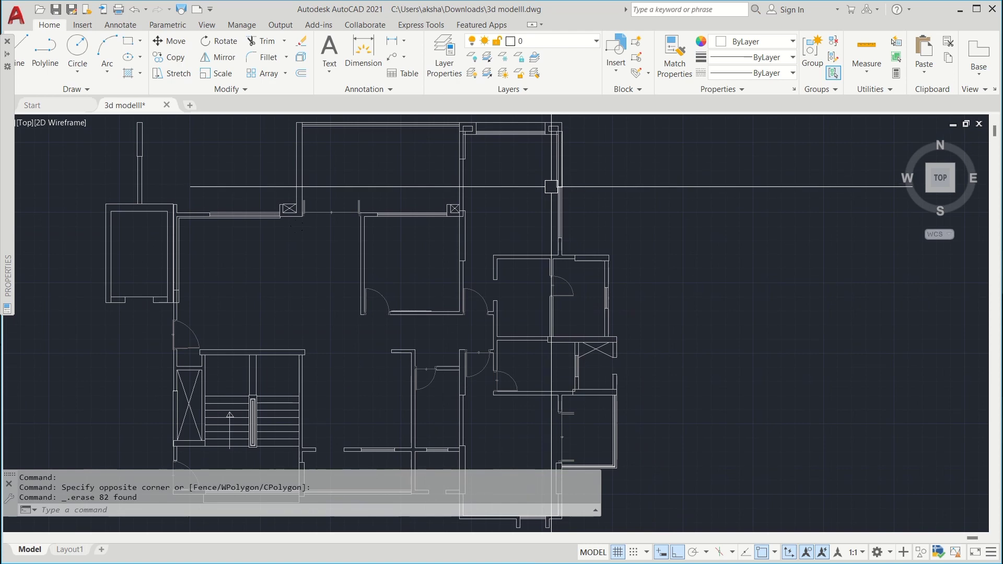
{"action": "scroll", "coordinate": [368, 231], "scroll_direction": "down", "scroll_amount": 5}
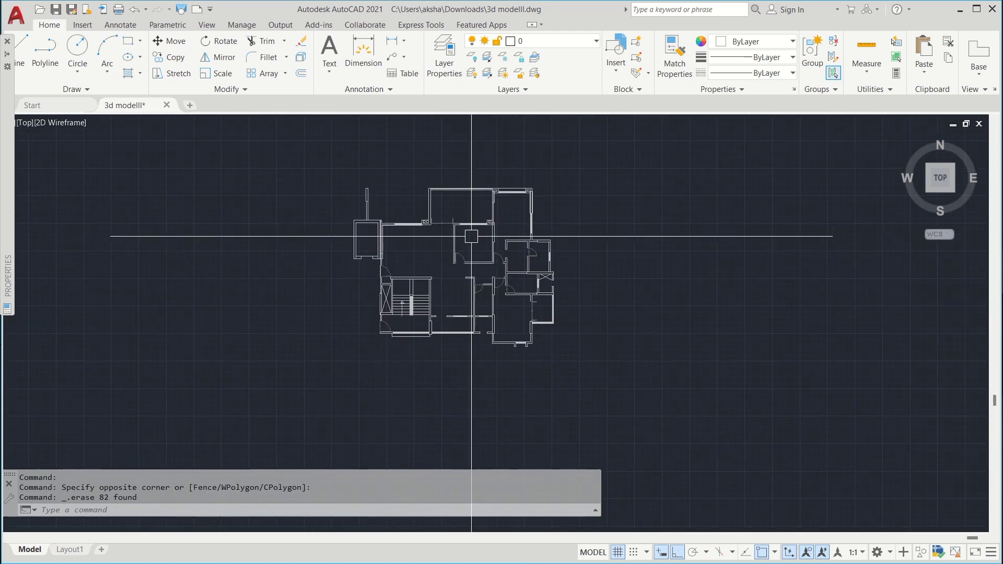
Step: Inspect the sliding-door opening and the window lines in the plan's northwest wall up close
{"action": "scroll", "coordinate": [439, 217], "scroll_direction": "up", "scroll_amount": 6}
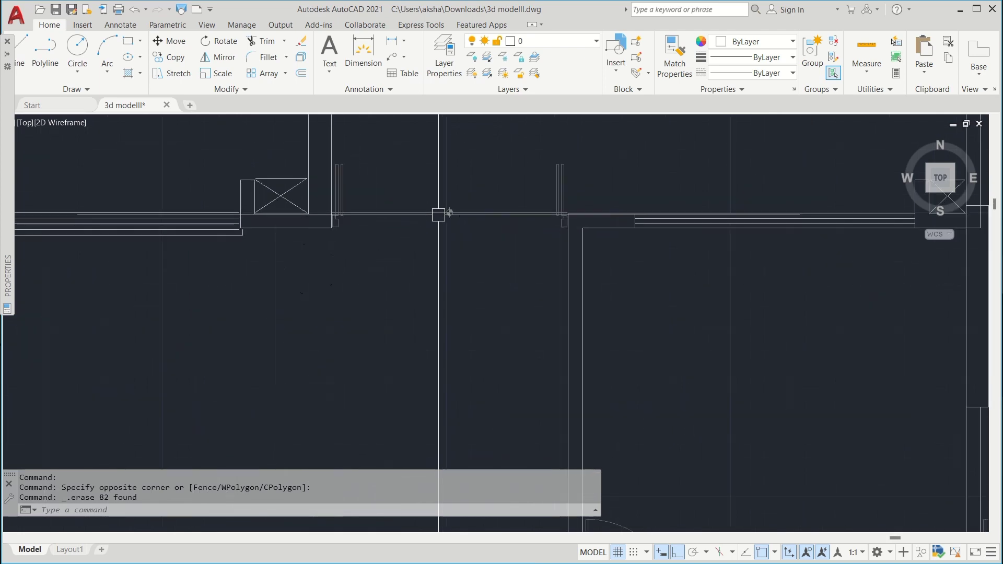
{"action": "scroll", "coordinate": [438, 215], "scroll_direction": "down", "scroll_amount": 4}
{"action": "scroll", "coordinate": [438, 214], "scroll_direction": "down", "scroll_amount": 3}
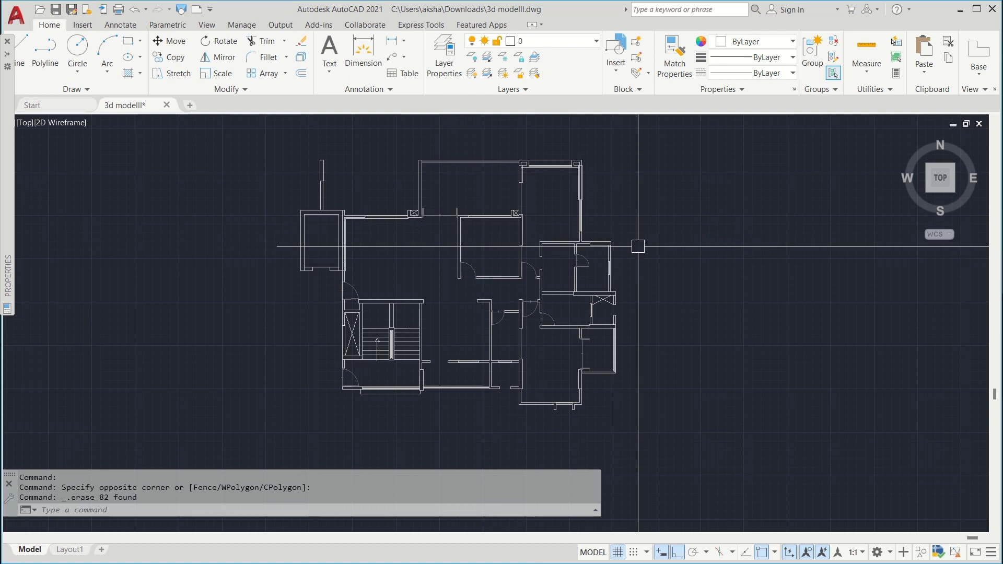
{"action": "scroll", "coordinate": [370, 212], "scroll_direction": "up", "scroll_amount": 10}
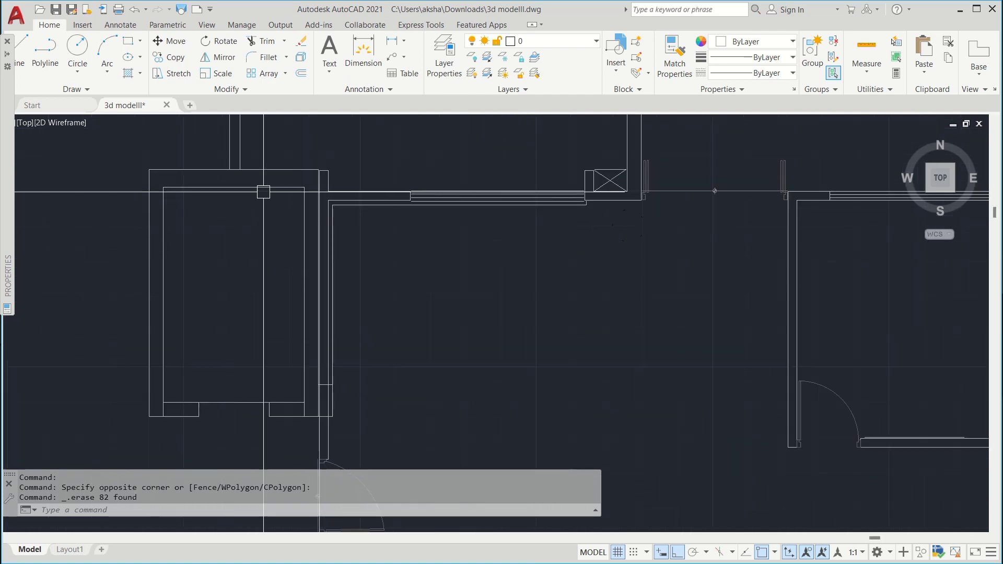
{"action": "scroll", "coordinate": [553, 275], "scroll_direction": "up", "scroll_amount": 8}
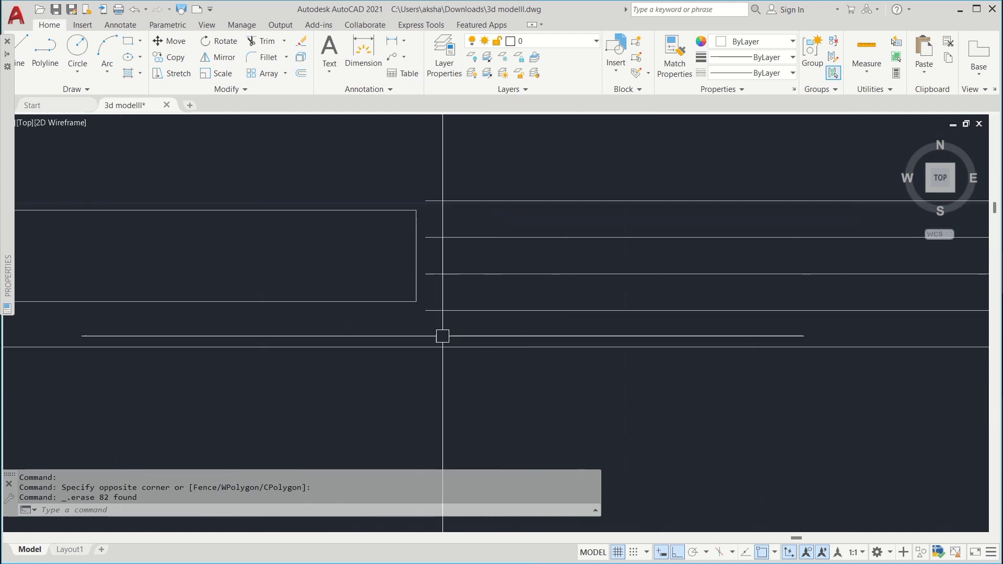
{"action": "scroll", "coordinate": [421, 327], "scroll_direction": "down", "scroll_amount": 10}
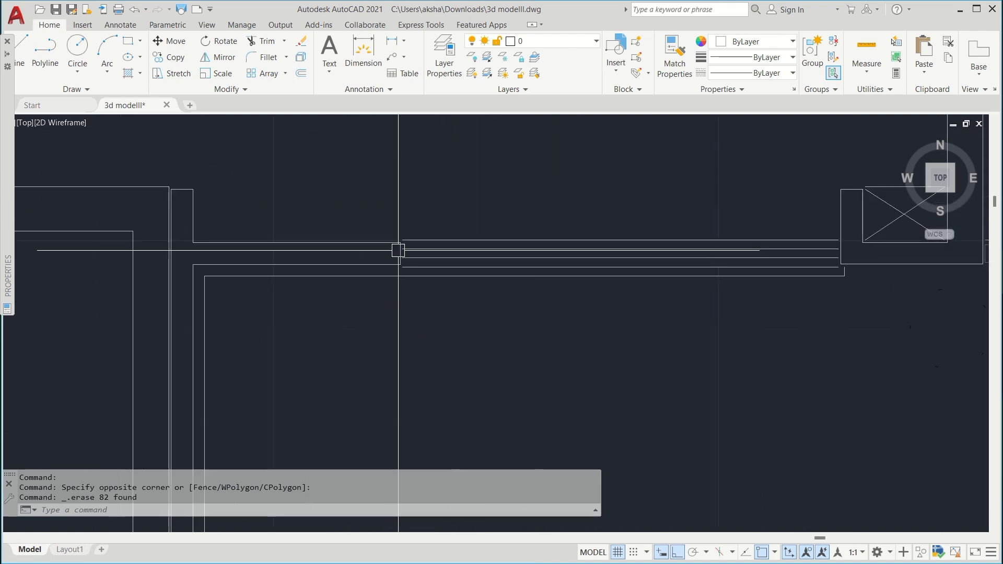
{"action": "middle_click_drag", "start_coordinate": [616, 308], "coordinate": [527, 283]}
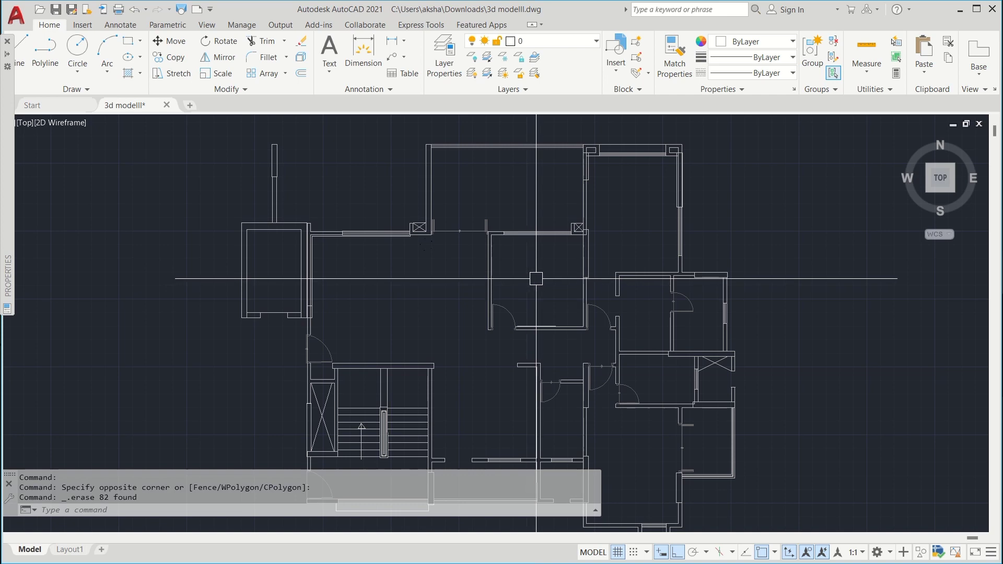
Step: Inspect the interior door openings, the wall segments around them, the southern windows and the staircase area
{"action": "scroll", "coordinate": [578, 284], "scroll_direction": "up", "scroll_amount": 10}
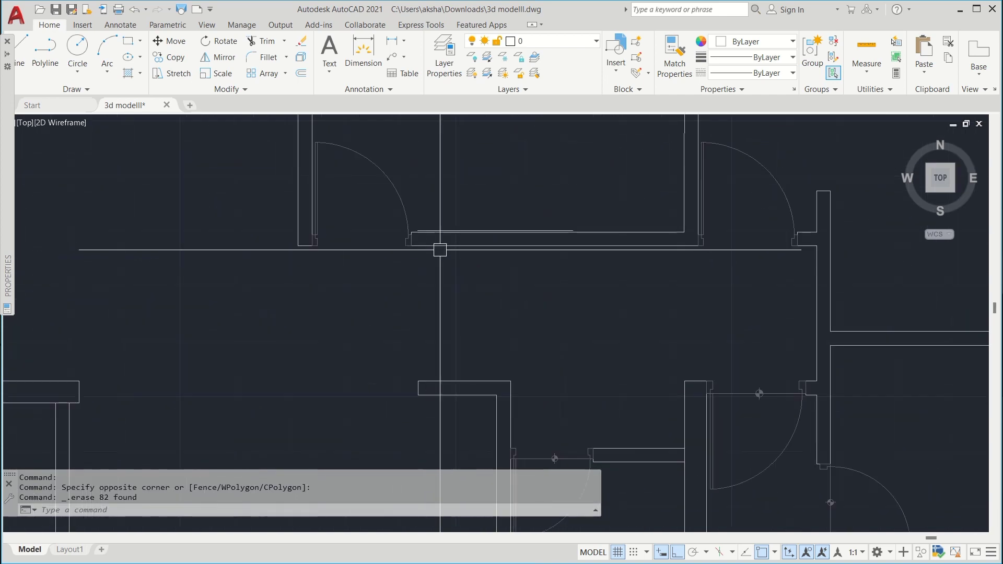
{"action": "scroll", "coordinate": [402, 211], "scroll_direction": "down", "scroll_amount": 10}
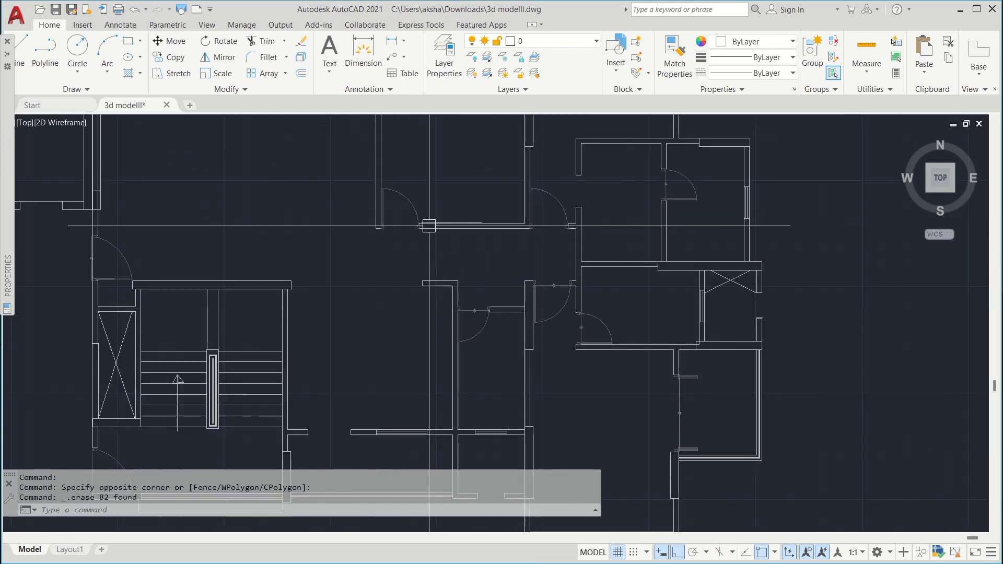
{"action": "scroll", "coordinate": [478, 289], "scroll_direction": "up", "scroll_amount": 6}
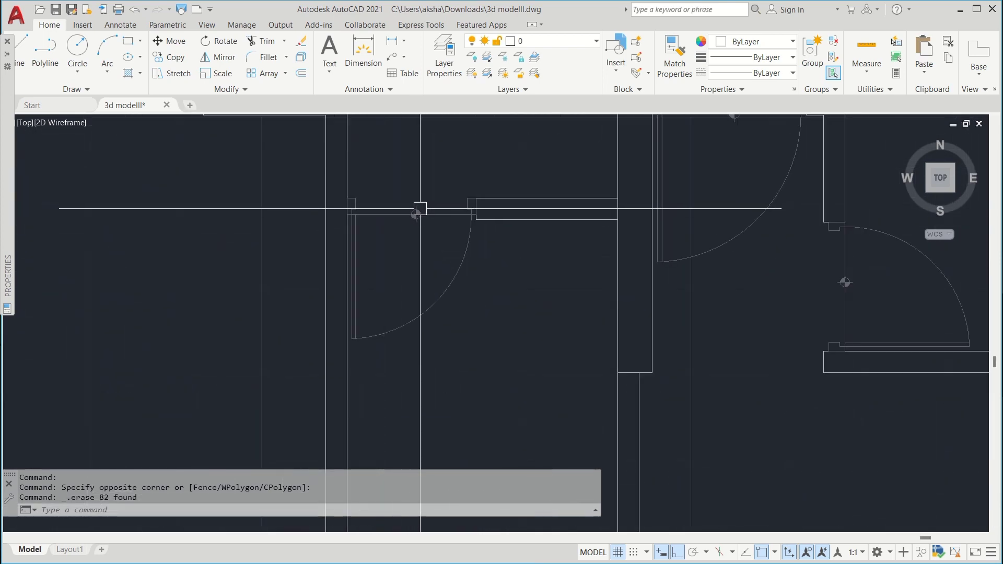
{"action": "scroll", "coordinate": [471, 220], "scroll_direction": "down", "scroll_amount": 4}
{"action": "scroll", "coordinate": [554, 216], "scroll_direction": "up", "scroll_amount": 3}
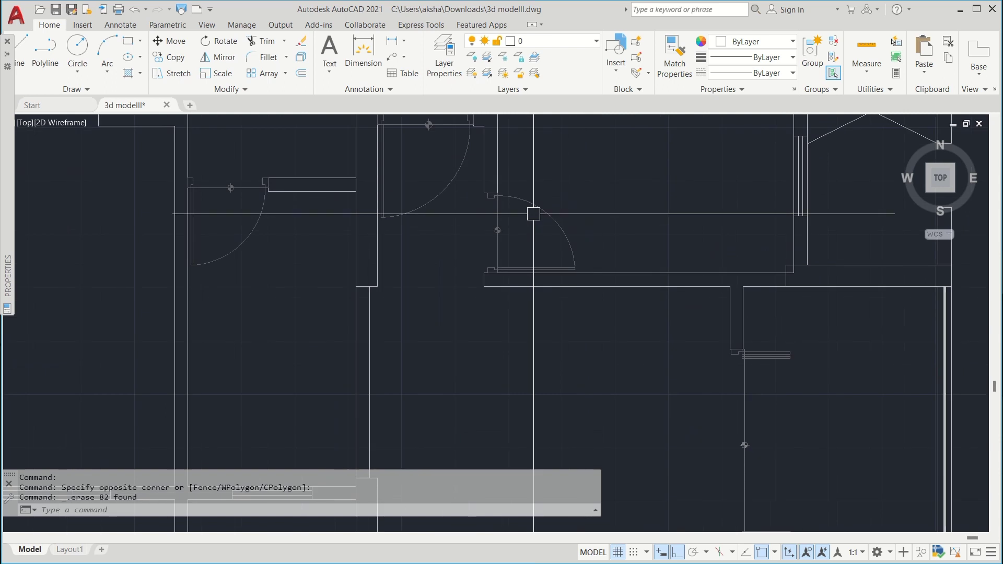
{"action": "scroll", "coordinate": [534, 213], "scroll_direction": "down", "scroll_amount": 3}
{"action": "scroll", "coordinate": [366, 334], "scroll_direction": "down", "scroll_amount": 3}
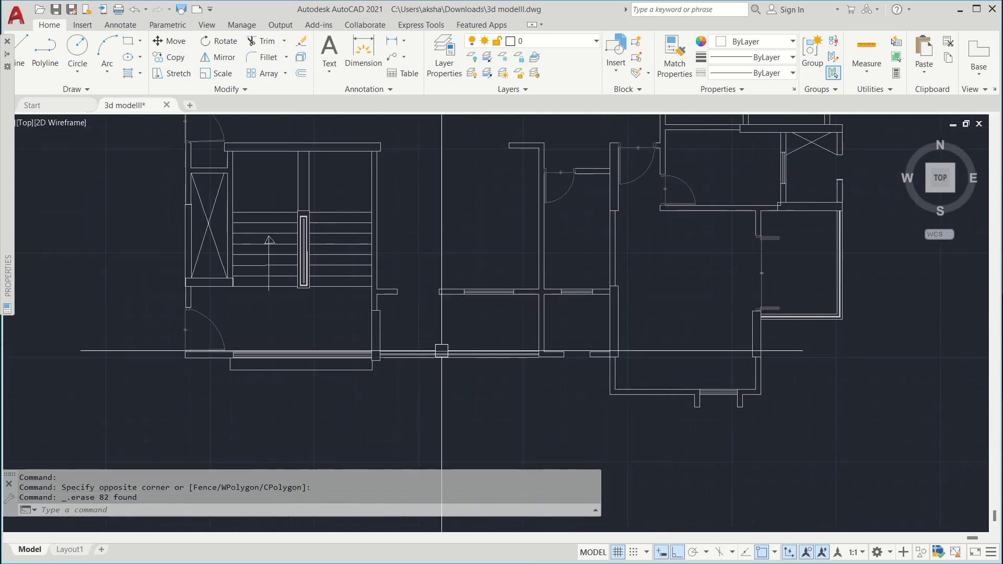
{"action": "scroll", "coordinate": [441, 355], "scroll_direction": "up", "scroll_amount": 3}
{"action": "scroll", "coordinate": [400, 315], "scroll_direction": "down", "scroll_amount": 3}
{"action": "scroll", "coordinate": [366, 331], "scroll_direction": "down", "scroll_amount": 2}
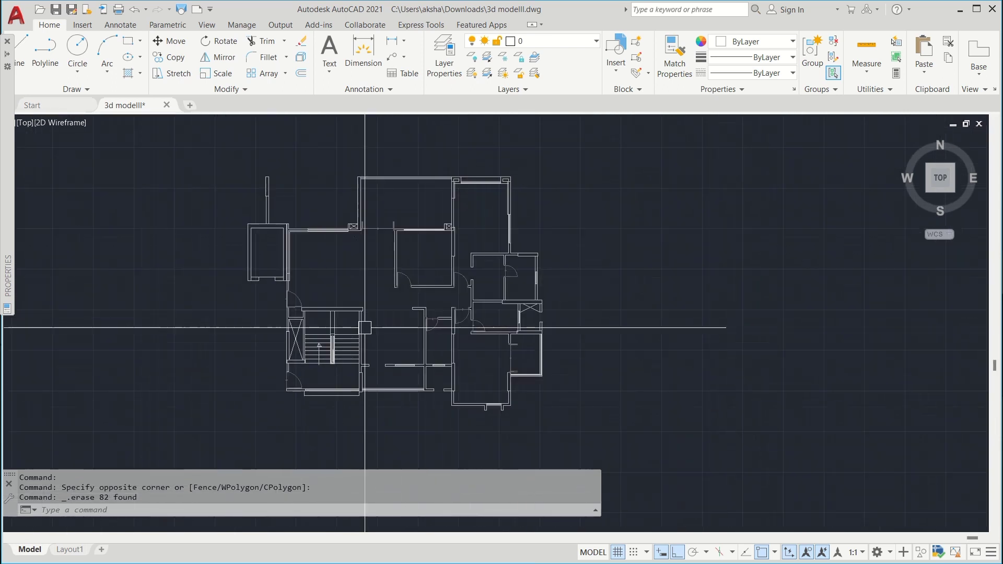
{"action": "scroll", "coordinate": [455, 188], "scroll_direction": "up", "scroll_amount": 3}
{"action": "scroll", "coordinate": [589, 190], "scroll_direction": "down", "scroll_amount": 4}
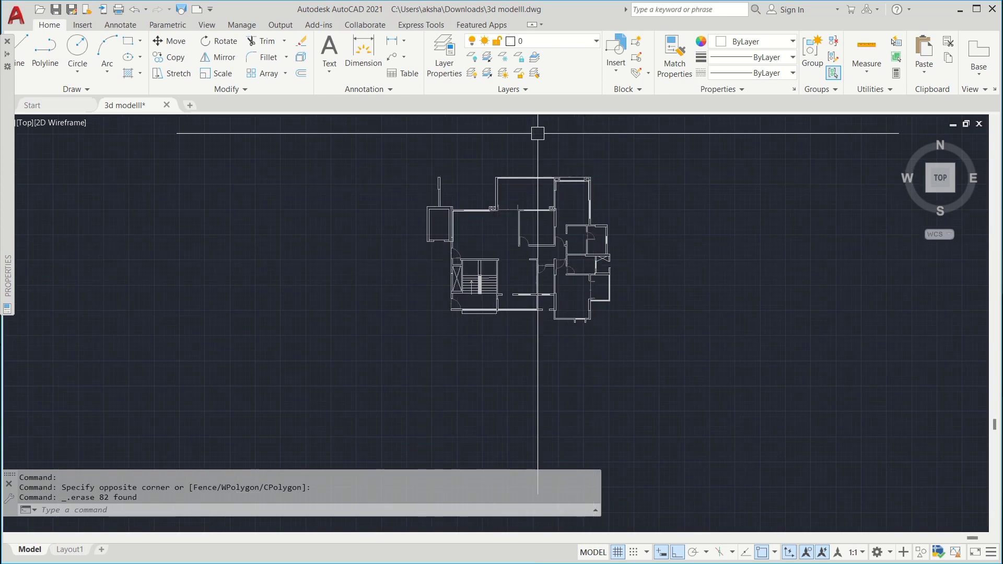
Step: Inspect the columns and windows of the northeast room and the walls of the small rooms on the east side
{"action": "scroll", "coordinate": [615, 206], "scroll_direction": "up", "scroll_amount": 5}
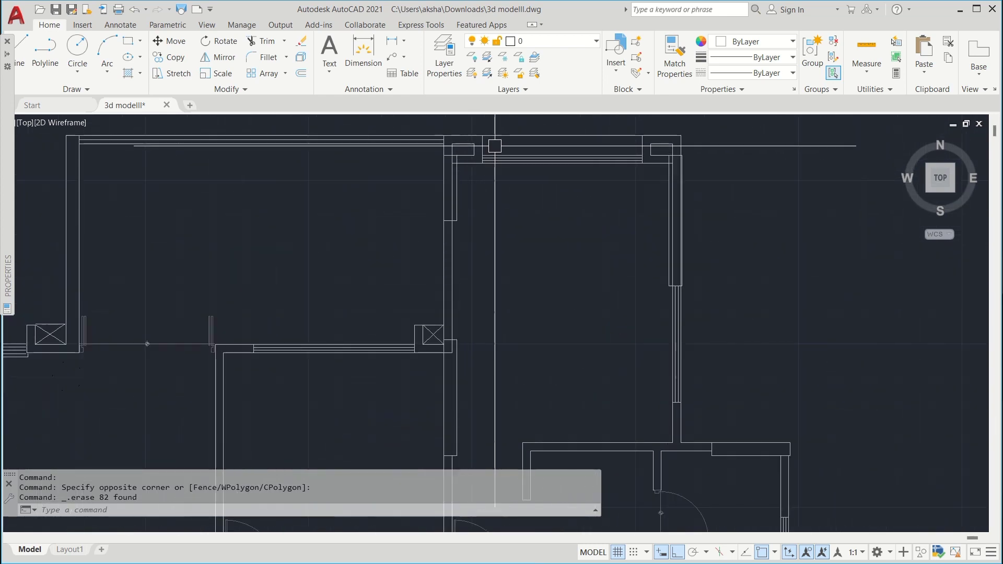
{"action": "scroll", "coordinate": [477, 150], "scroll_direction": "up", "scroll_amount": 3}
{"action": "scroll", "coordinate": [478, 183], "scroll_direction": "down", "scroll_amount": 4}
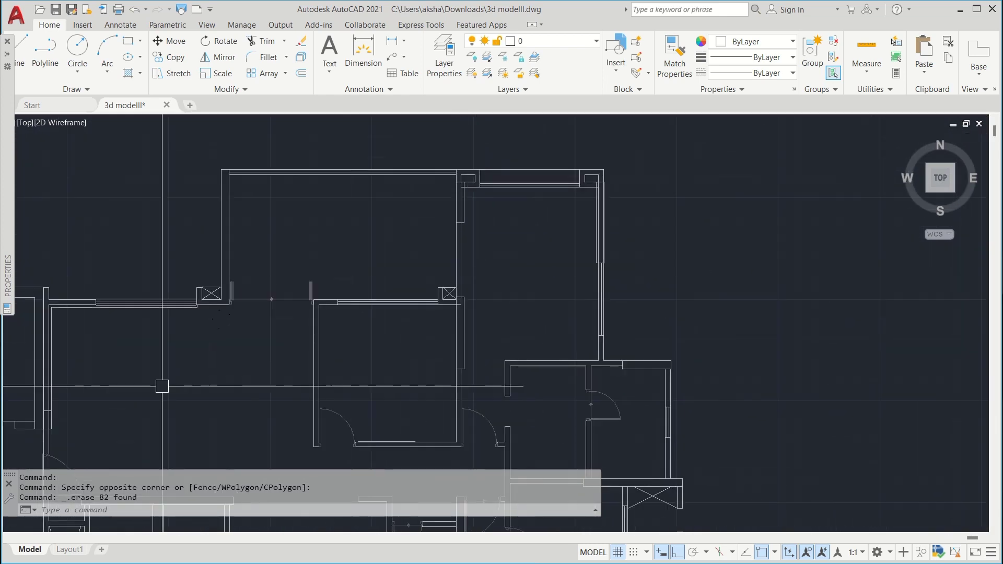
{"action": "scroll", "coordinate": [169, 345], "scroll_direction": "up", "scroll_amount": 2}
{"action": "middle_click_drag", "start_coordinate": [169, 344], "coordinate": [255, 340]}
{"action": "scroll", "coordinate": [732, 313], "scroll_direction": "down", "scroll_amount": 4}
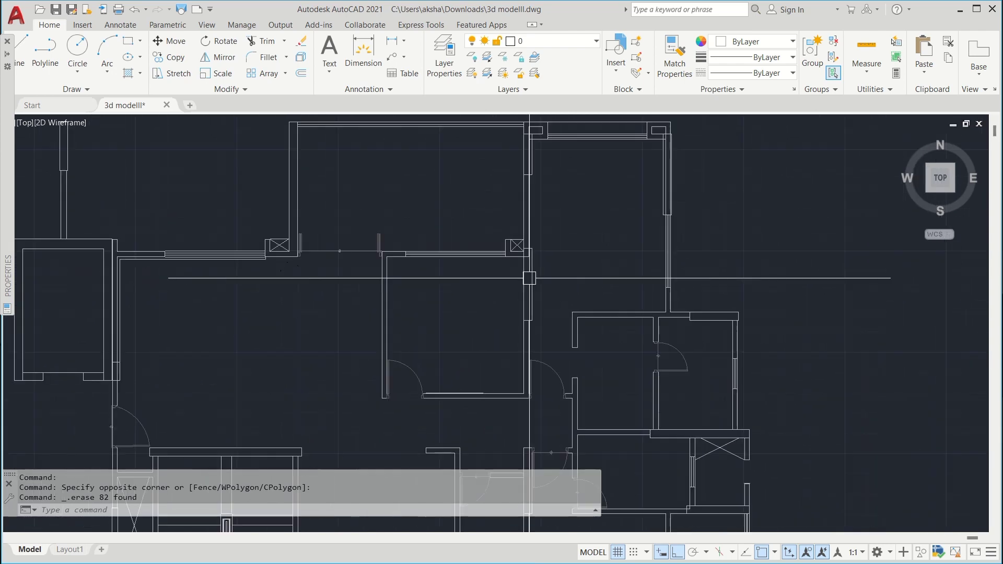
{"action": "scroll", "coordinate": [446, 279], "scroll_direction": "up", "scroll_amount": 6}
{"action": "scroll", "coordinate": [446, 279], "scroll_direction": "down", "scroll_amount": 6}
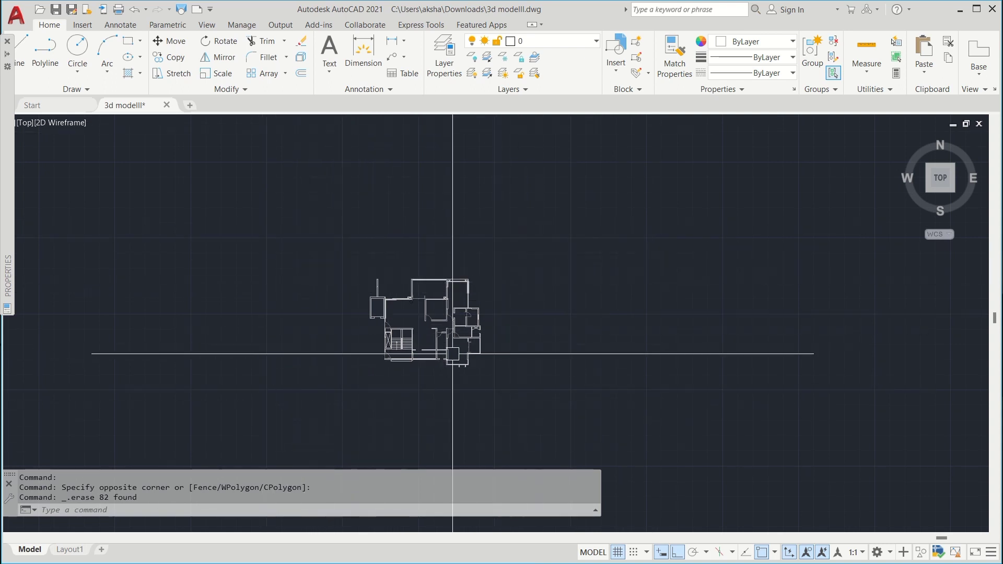
{"action": "scroll", "coordinate": [454, 351], "scroll_direction": "up", "scroll_amount": 8}
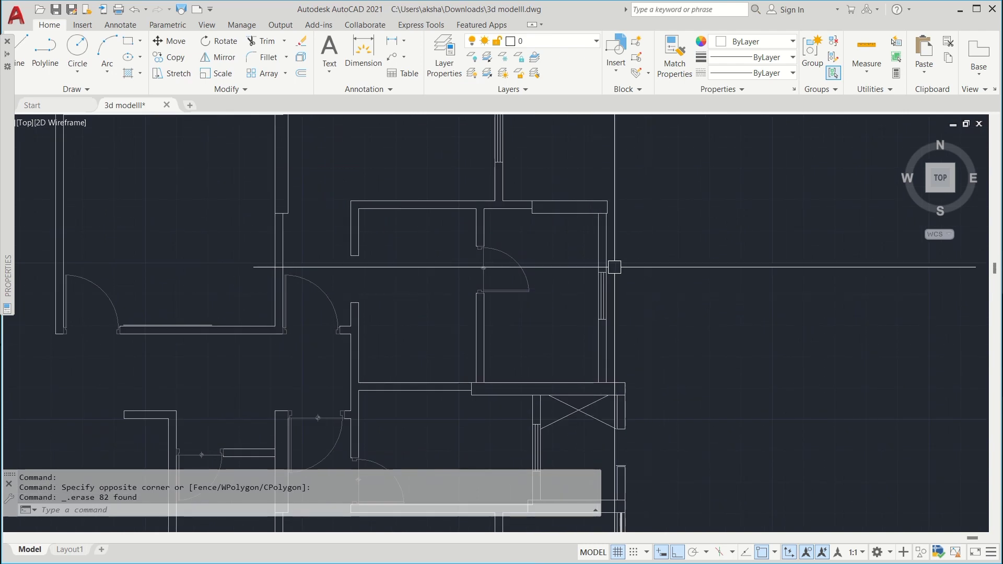
{"action": "scroll", "coordinate": [615, 267], "scroll_direction": "down", "scroll_amount": 5}
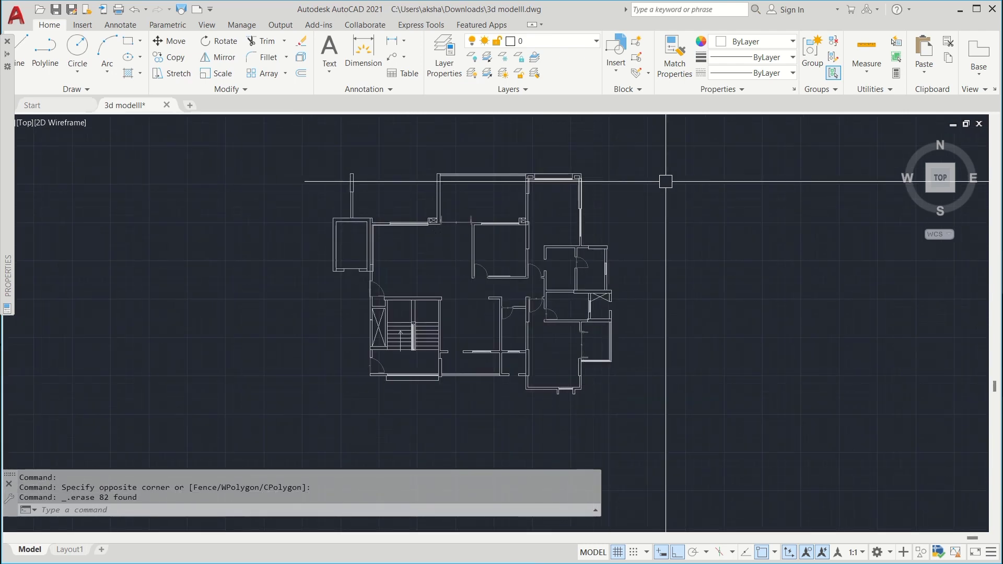
Step: Review the central rooms, corridor and exterior walls across the whole floor plan once more
{"action": "middle_click_drag", "start_coordinate": [662, 179], "coordinate": [616, 199]}
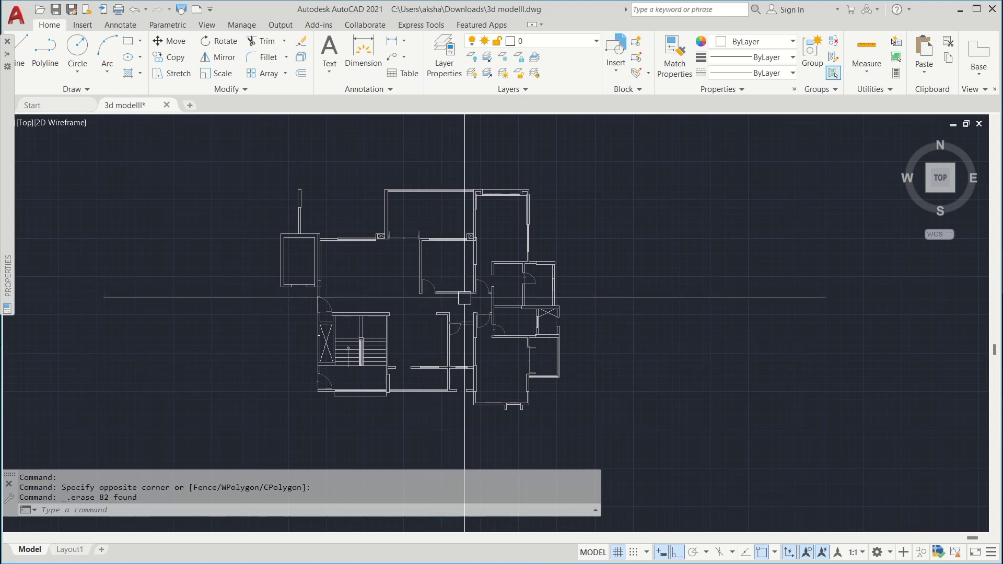
{"action": "scroll", "coordinate": [509, 210], "scroll_direction": "up", "scroll_amount": 4}
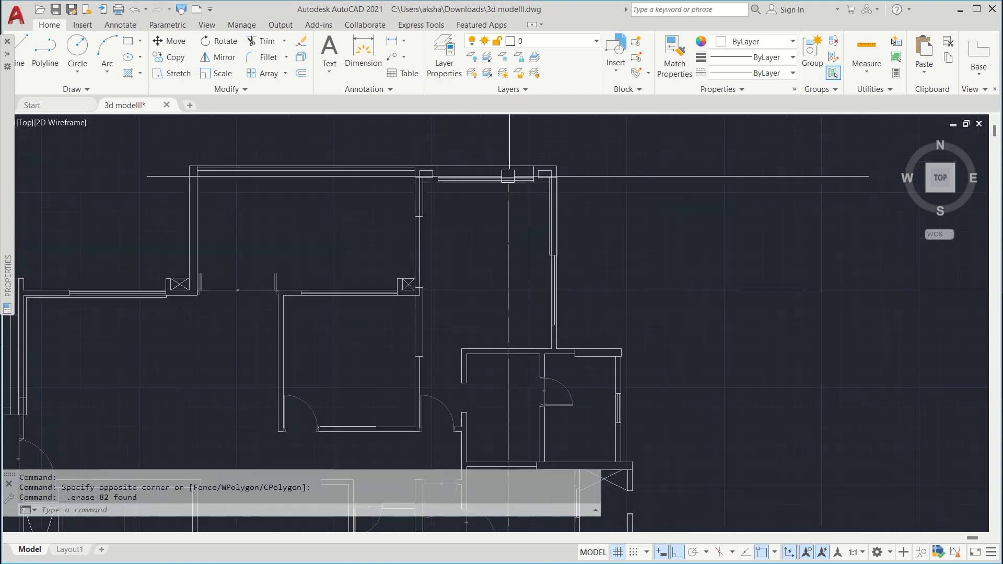
{"action": "scroll", "coordinate": [575, 186], "scroll_direction": "down", "scroll_amount": 4}
{"action": "scroll", "coordinate": [580, 177], "scroll_direction": "up", "scroll_amount": 2}
{"action": "scroll", "coordinate": [369, 295], "scroll_direction": "up", "scroll_amount": 6}
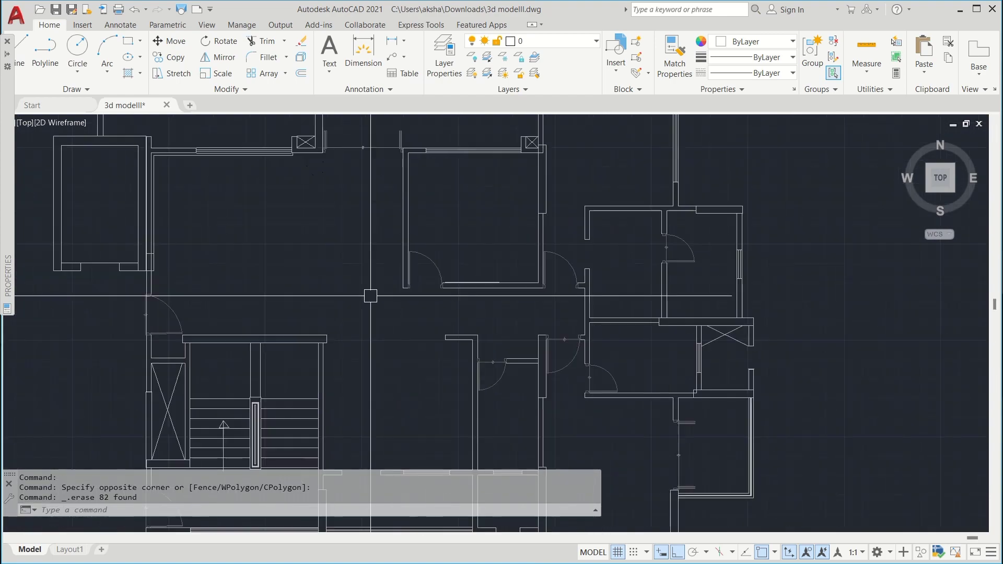
{"action": "scroll", "coordinate": [400, 250], "scroll_direction": "down", "scroll_amount": 6}
{"action": "middle_click_drag", "start_coordinate": [373, 255], "coordinate": [440, 265]}
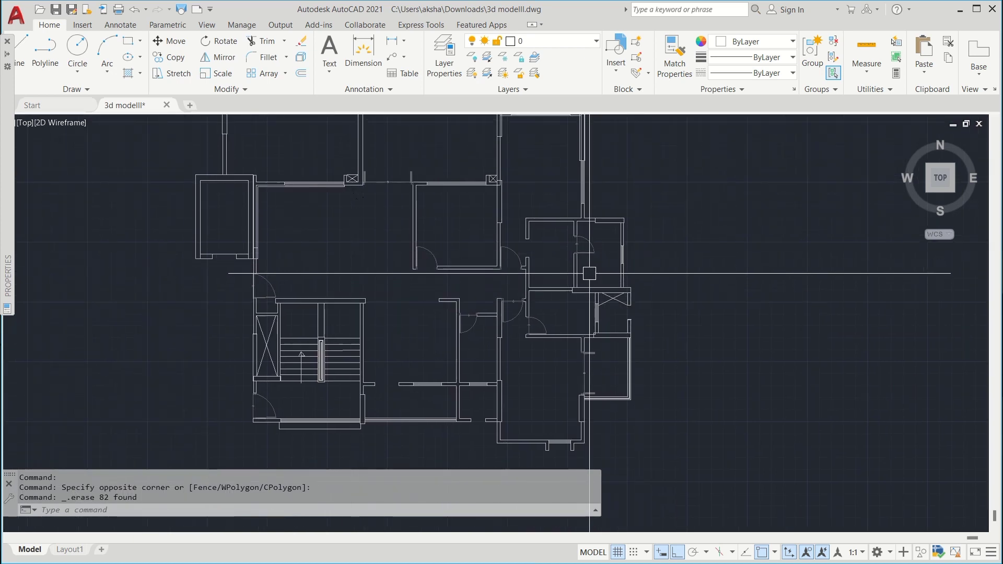
{"action": "scroll", "coordinate": [588, 272], "scroll_direction": "down", "scroll_amount": 2}
{"action": "middle_click_drag", "start_coordinate": [603, 264], "coordinate": [526, 273]}
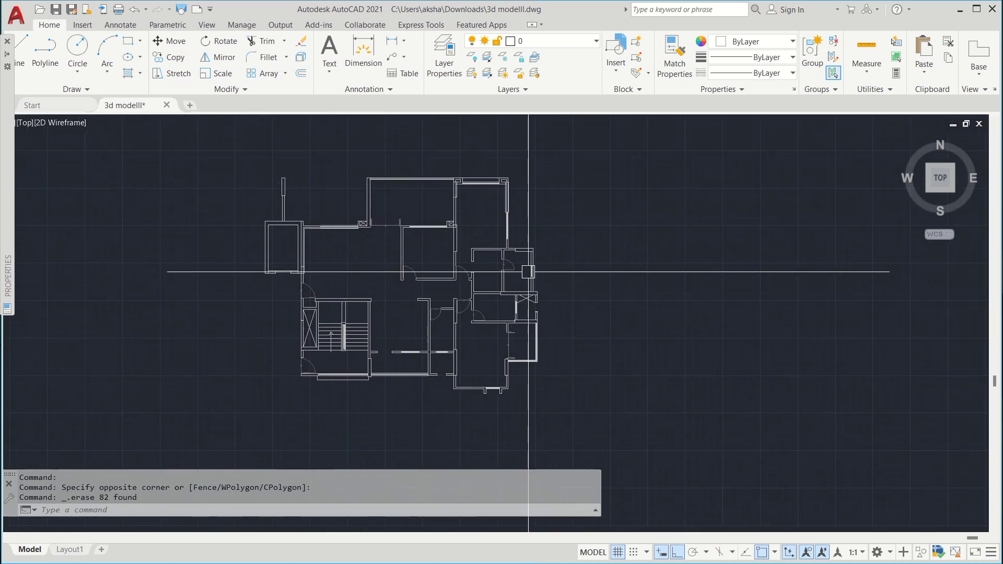
Step: Select the whole floor plan and paste its copied duplicate to the east of it
{"action": "scroll", "coordinate": [528, 272], "scroll_direction": "down", "scroll_amount": 3}
{"action": "left_click", "coordinate": [583, 176]}
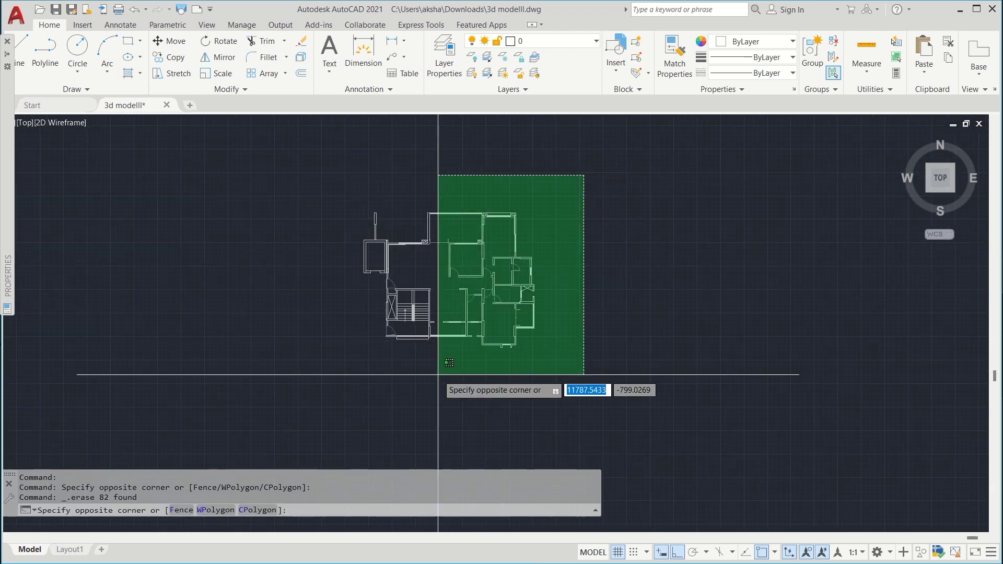
{"action": "left_click", "coordinate": [321, 372]}
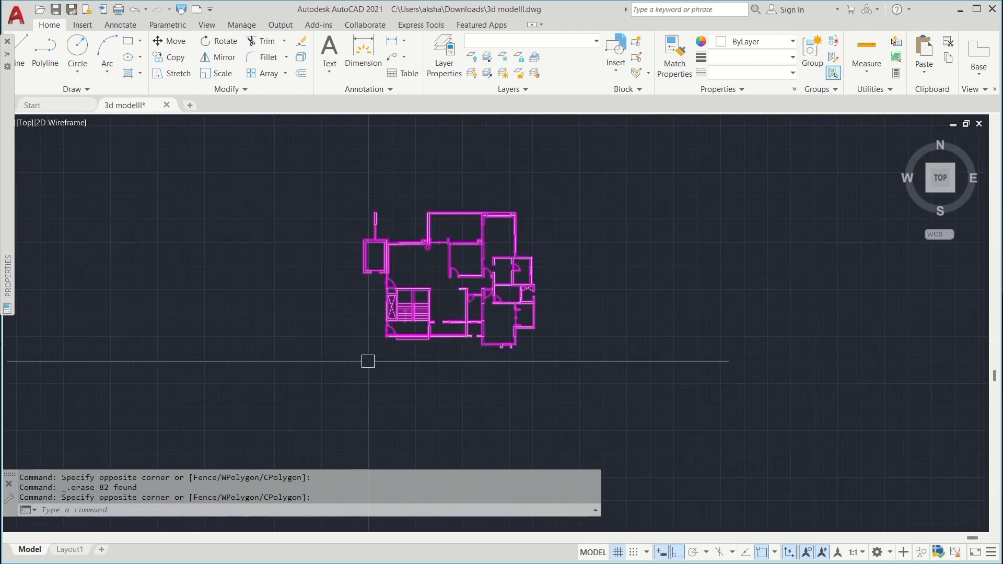
{"action": "key", "text": "ctrl+v"}
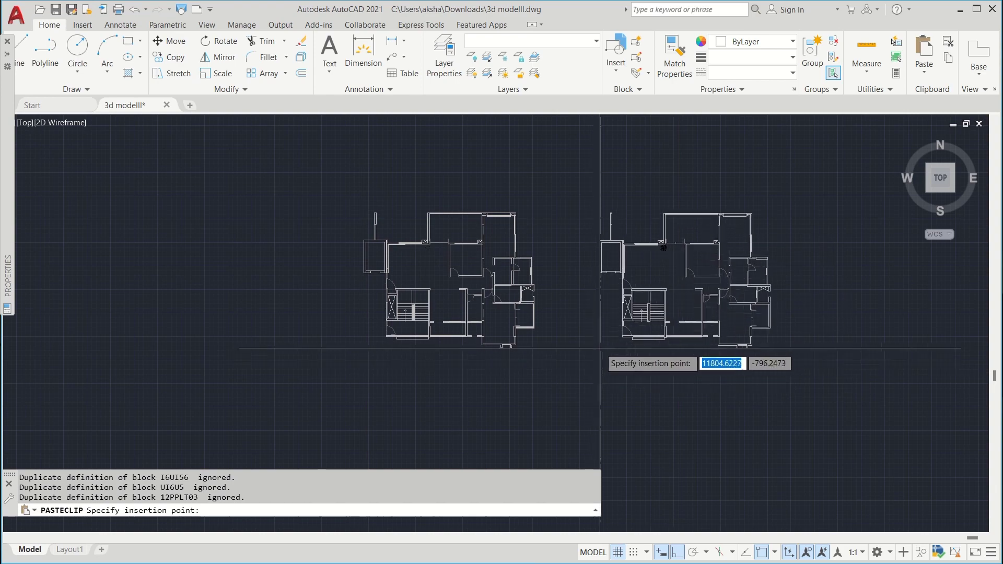
Step: Erase the doors of the central room, the northeast room and the small eastern room in the western plan
{"action": "scroll", "coordinate": [505, 263], "scroll_direction": "up", "scroll_amount": 7}
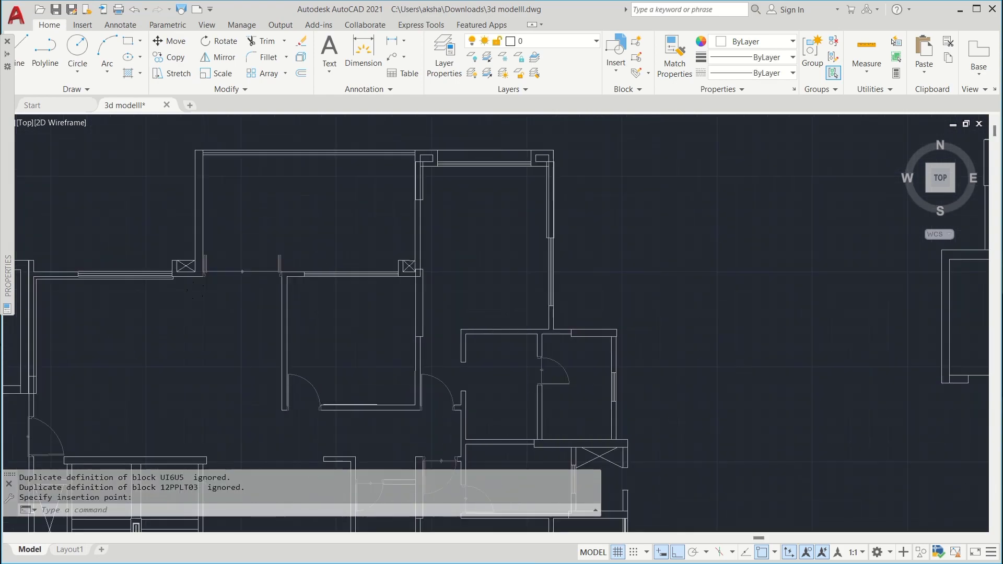
{"action": "left_click", "coordinate": [509, 348]}
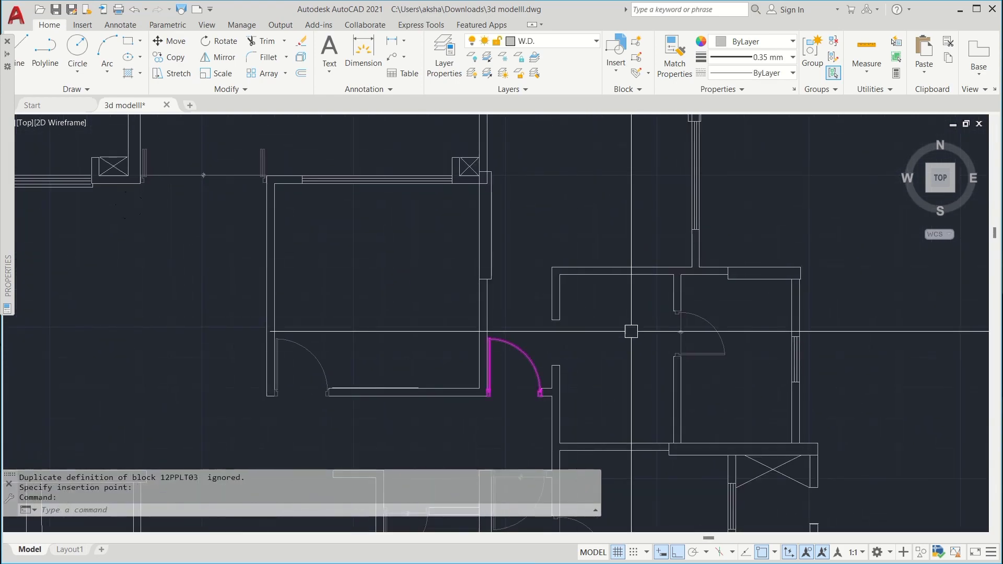
{"action": "left_click", "coordinate": [699, 320]}
{"action": "left_click", "coordinate": [314, 355]}
{"action": "scroll", "coordinate": [416, 307], "scroll_direction": "down", "scroll_amount": 2}
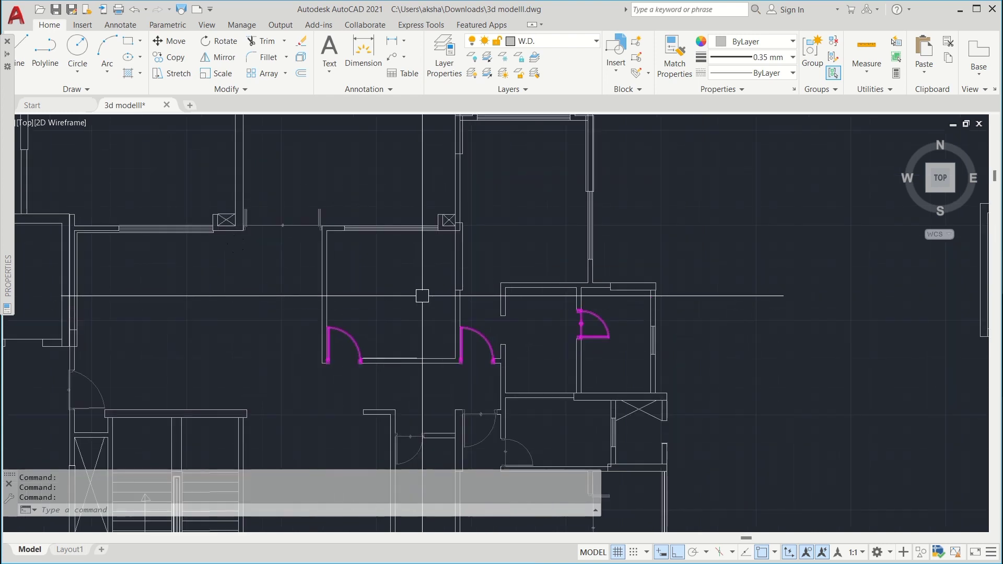
{"action": "key", "text": "Delete"}
Step: Erase the three swing doors around the corridor and small rooms south of the central room
{"action": "scroll", "coordinate": [424, 302], "scroll_direction": "down", "scroll_amount": 4}
{"action": "scroll", "coordinate": [472, 271], "scroll_direction": "up", "scroll_amount": 5}
{"action": "left_click", "coordinate": [472, 253]}
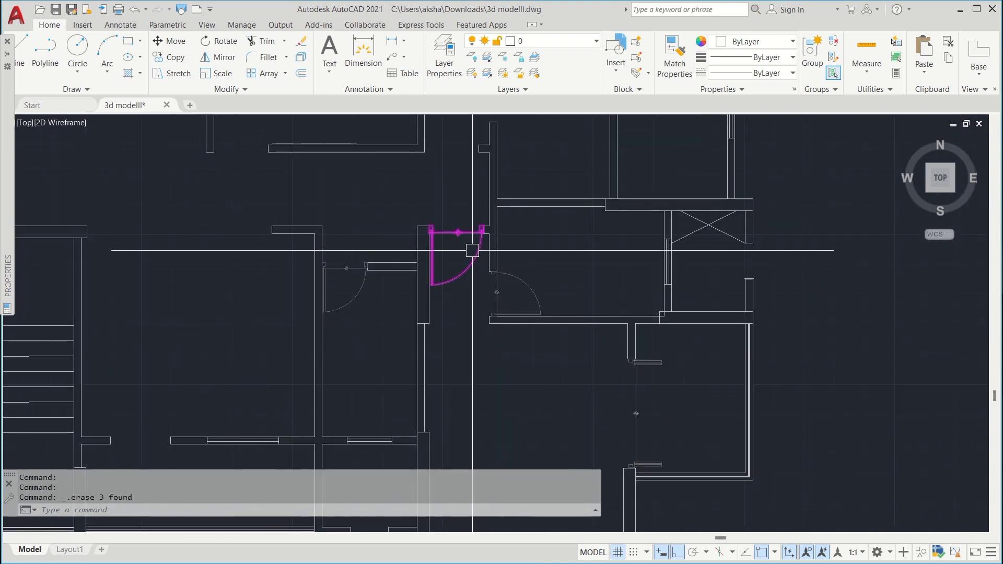
{"action": "key", "text": "Delete"}
{"action": "left_click", "coordinate": [520, 288]}
{"action": "key", "text": "Delete"}
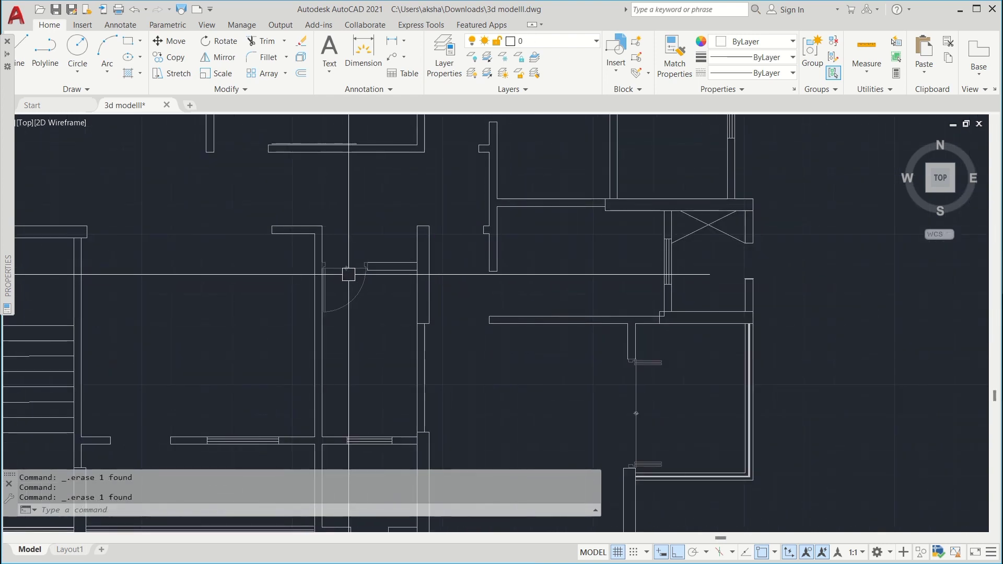
{"action": "left_click", "coordinate": [347, 270]}
{"action": "key", "text": "Delete"}
Step: Erase the sliding door between the southeast room and its balcony
{"action": "scroll", "coordinate": [526, 353], "scroll_direction": "down", "scroll_amount": 3}
{"action": "scroll", "coordinate": [610, 378], "scroll_direction": "up", "scroll_amount": 5}
{"action": "left_click", "coordinate": [548, 375]}
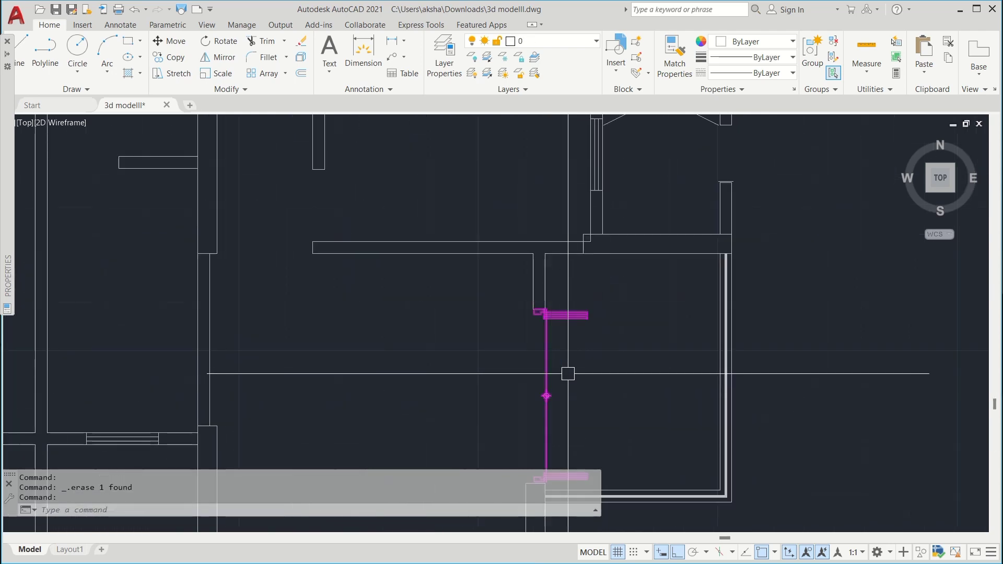
{"action": "scroll", "coordinate": [625, 357], "scroll_direction": "down", "scroll_amount": 7}
{"action": "key", "text": "Delete"}
Step: Erase the entrance door northwest of the staircase and the line across the opening of the small western shaft
{"action": "scroll", "coordinate": [521, 331], "scroll_direction": "down", "scroll_amount": 5}
{"action": "scroll", "coordinate": [807, 318], "scroll_direction": "up", "scroll_amount": 5}
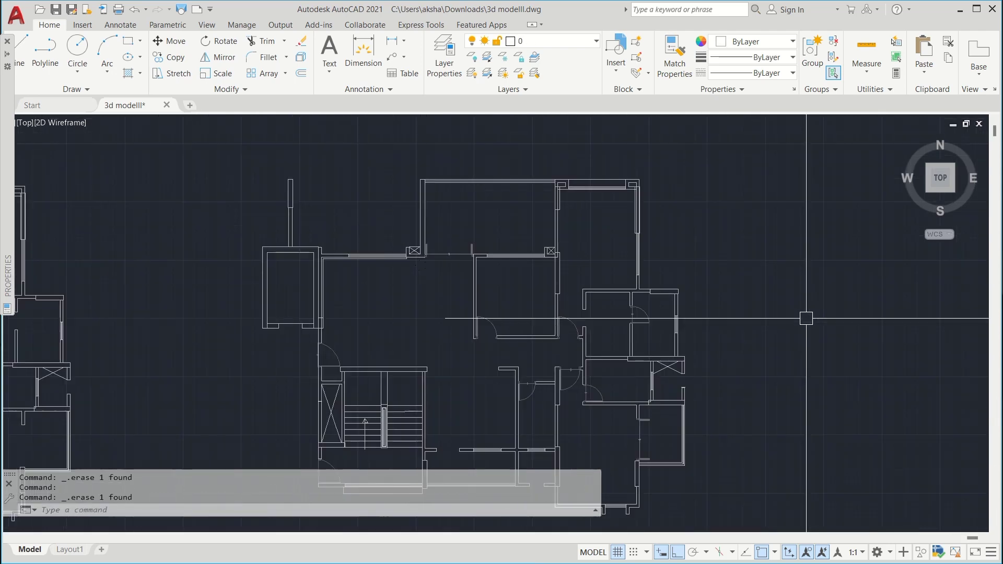
{"action": "scroll", "coordinate": [750, 362], "scroll_direction": "down", "scroll_amount": 3}
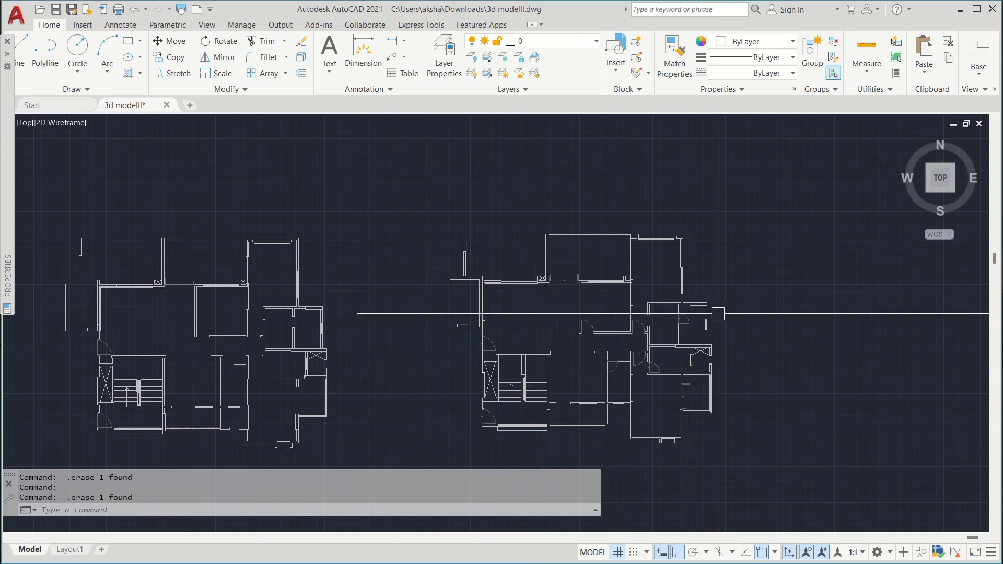
{"action": "scroll", "coordinate": [725, 309], "scroll_direction": "down", "scroll_amount": 4}
{"action": "scroll", "coordinate": [515, 325], "scroll_direction": "up", "scroll_amount": 8}
{"action": "scroll", "coordinate": [722, 392], "scroll_direction": "up", "scroll_amount": 2}
{"action": "middle_click_drag", "start_coordinate": [60, 270], "coordinate": [274, 286]}
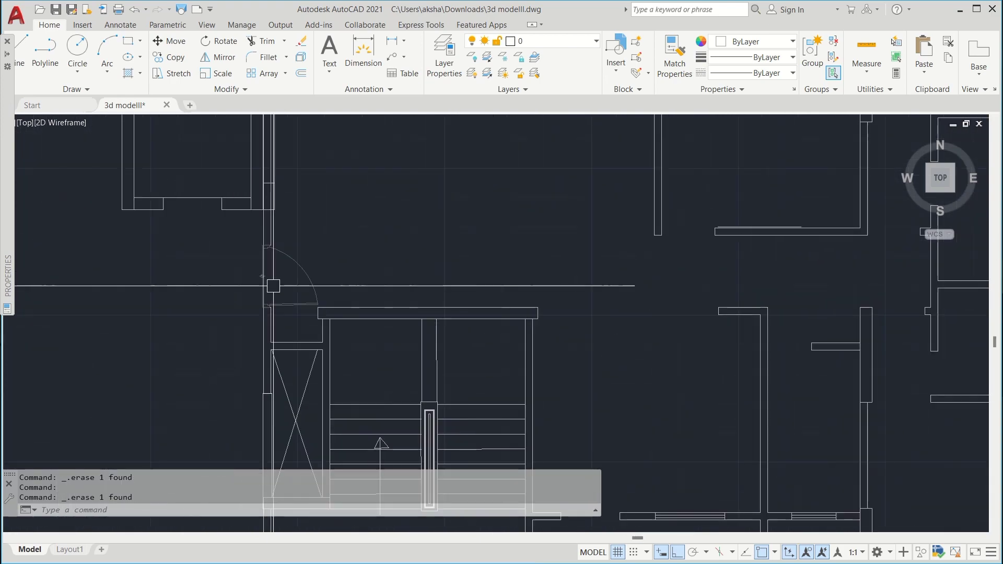
{"action": "left_click", "coordinate": [291, 280]}
{"action": "key", "text": "Delete"}
{"action": "left_click", "coordinate": [207, 182]}
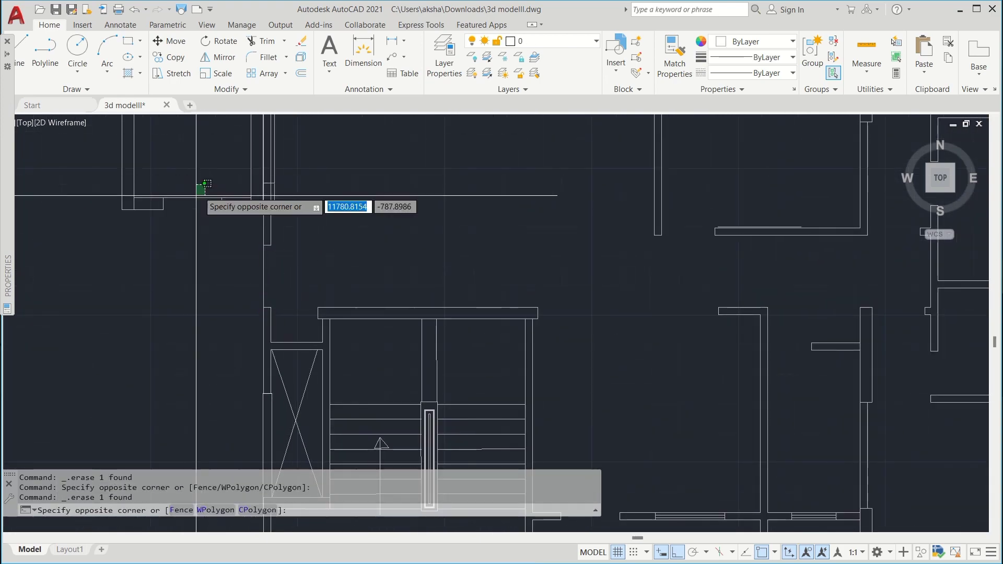
{"action": "left_click", "coordinate": [196, 202]}
{"action": "key", "text": "Delete"}
Step: Erase the window lines in the north wall of the large western room
{"action": "scroll", "coordinate": [259, 205], "scroll_direction": "down", "scroll_amount": 5}
{"action": "middle_click_drag", "start_coordinate": [256, 203], "coordinate": [314, 292]}
{"action": "scroll", "coordinate": [379, 232], "scroll_direction": "up", "scroll_amount": 4}
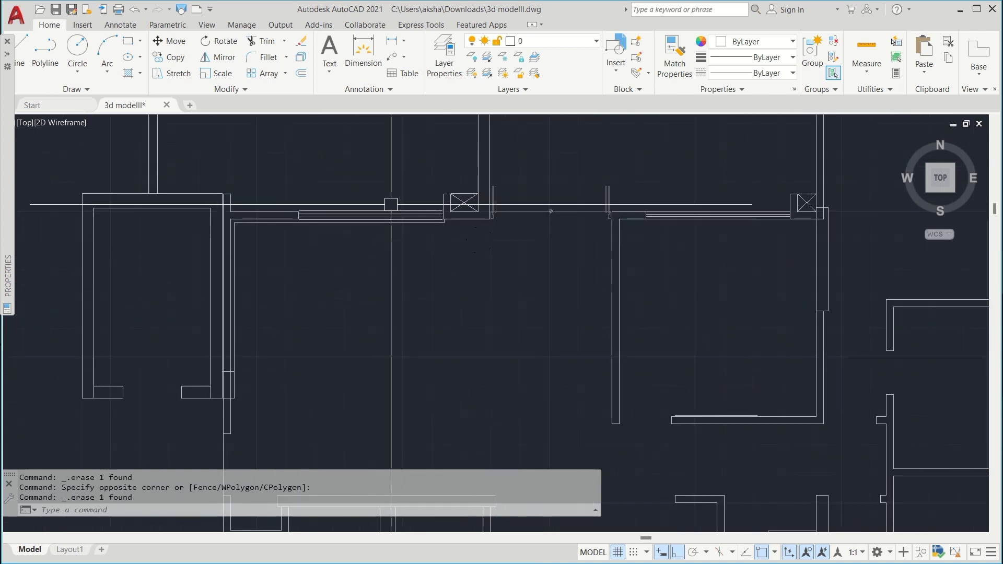
{"action": "scroll", "coordinate": [368, 196], "scroll_direction": "up", "scroll_amount": 3}
{"action": "left_click", "coordinate": [373, 197]}
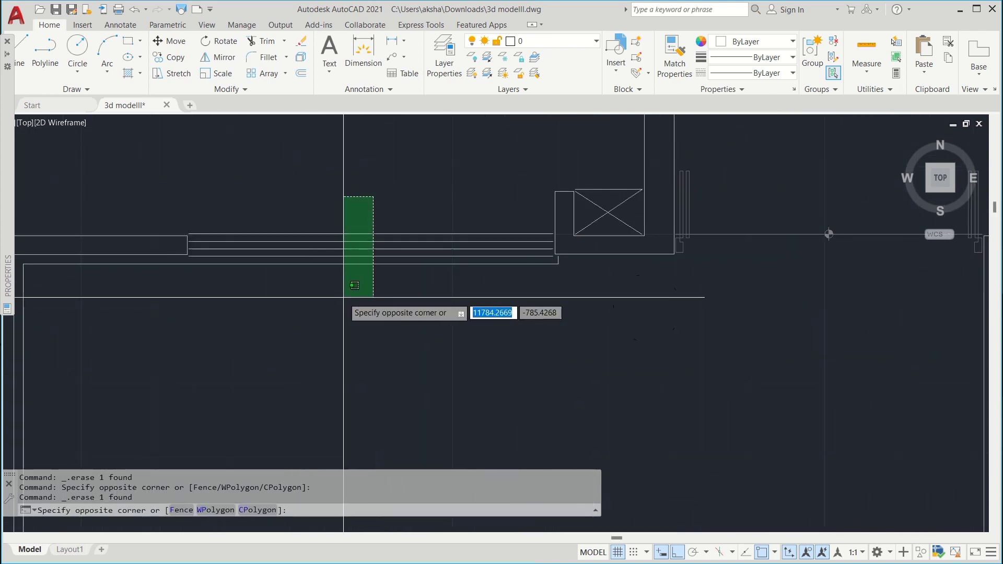
{"action": "left_click", "coordinate": [343, 297]}
{"action": "key", "text": "Delete"}
Step: Erase the sliding door between the two crossed columns' walls leading to the northern terrace
{"action": "scroll", "coordinate": [348, 287], "scroll_direction": "down", "scroll_amount": 6}
{"action": "scroll", "coordinate": [496, 286], "scroll_direction": "up", "scroll_amount": 4}
{"action": "left_click", "coordinate": [454, 207]}
{"action": "left_click", "coordinate": [402, 278]}
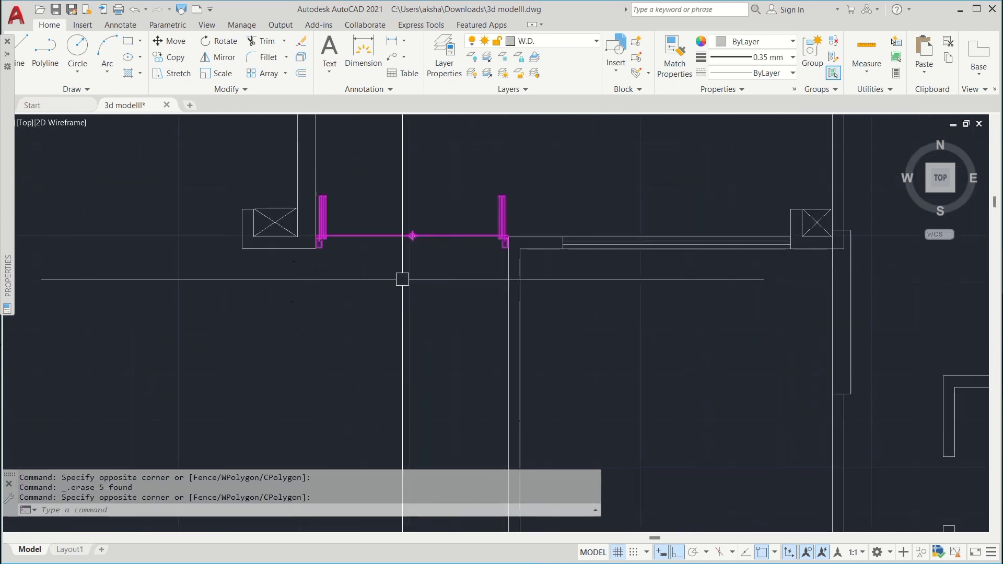
{"action": "key", "text": "Delete"}
Step: Erase the window lines in the northeast room's north wall and along the north edge of the adjoining terrace
{"action": "scroll", "coordinate": [593, 224], "scroll_direction": "down", "scroll_amount": 3}
{"action": "scroll", "coordinate": [537, 173], "scroll_direction": "up", "scroll_amount": 5}
{"action": "left_click", "coordinate": [555, 239]}
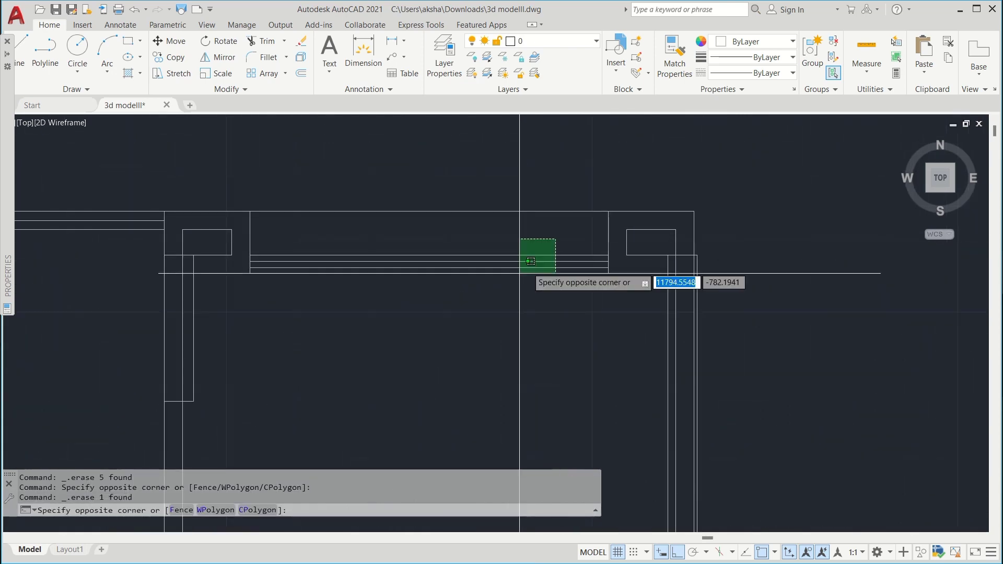
{"action": "left_click", "coordinate": [530, 261]}
{"action": "key", "text": "Delete"}
{"action": "scroll", "coordinate": [369, 253], "scroll_direction": "down", "scroll_amount": 3}
{"action": "left_click", "coordinate": [334, 191]}
{"action": "left_click", "coordinate": [305, 245]}
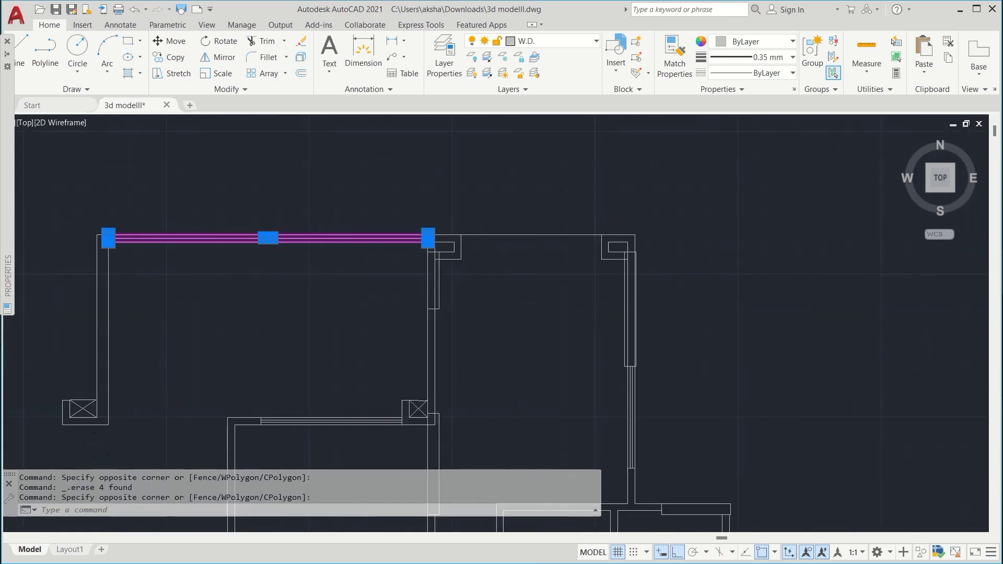
{"action": "key", "text": "Delete"}
Step: Erase the window lines in the northeast room's east wall and in the central room's north wall
{"action": "scroll", "coordinate": [450, 293], "scroll_direction": "down", "scroll_amount": 3}
{"action": "scroll", "coordinate": [614, 285], "scroll_direction": "up", "scroll_amount": 4}
{"action": "left_click", "coordinate": [525, 263]}
{"action": "left_click", "coordinate": [428, 285]}
{"action": "key", "text": "Delete"}
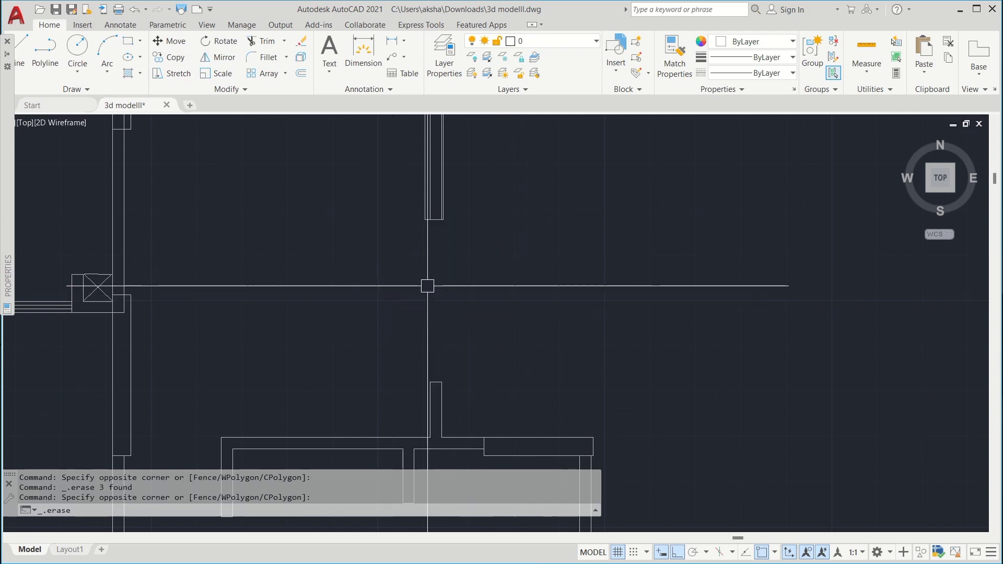
{"action": "scroll", "coordinate": [652, 231], "scroll_direction": "down", "scroll_amount": 4}
{"action": "scroll", "coordinate": [369, 266], "scroll_direction": "up", "scroll_amount": 4}
{"action": "left_click", "coordinate": [418, 228]}
{"action": "left_click", "coordinate": [382, 273]}
{"action": "key", "text": "Delete"}
{"action": "scroll", "coordinate": [414, 227], "scroll_direction": "down", "scroll_amount": 4}
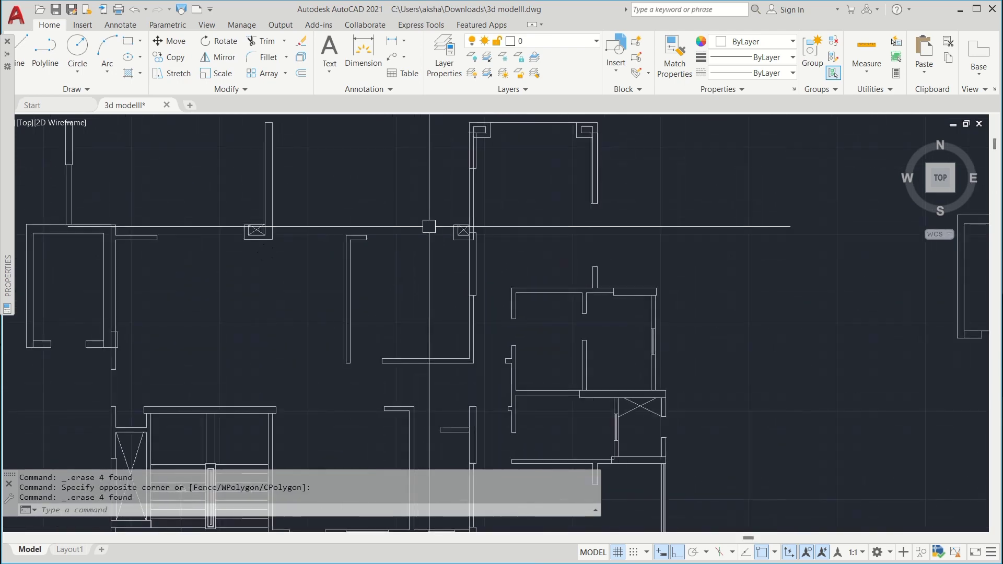
Step: Erase the window lines between the two wall stubs in the southeast room's south wall
{"action": "scroll", "coordinate": [430, 227], "scroll_direction": "up", "scroll_amount": 4}
{"action": "scroll", "coordinate": [504, 247], "scroll_direction": "down", "scroll_amount": 5}
{"action": "middle_click_drag", "start_coordinate": [495, 373], "coordinate": [466, 212]}
{"action": "scroll", "coordinate": [526, 321], "scroll_direction": "up", "scroll_amount": 4}
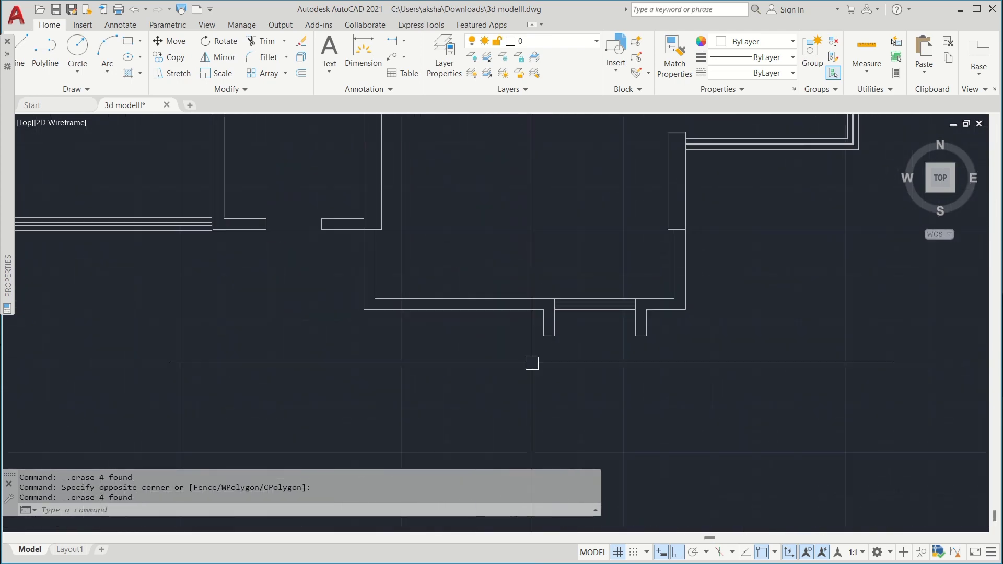
{"action": "scroll", "coordinate": [586, 382], "scroll_direction": "up", "scroll_amount": 4}
{"action": "left_click", "coordinate": [650, 150]}
{"action": "left_click", "coordinate": [577, 249]}
{"action": "key", "text": "Delete"}
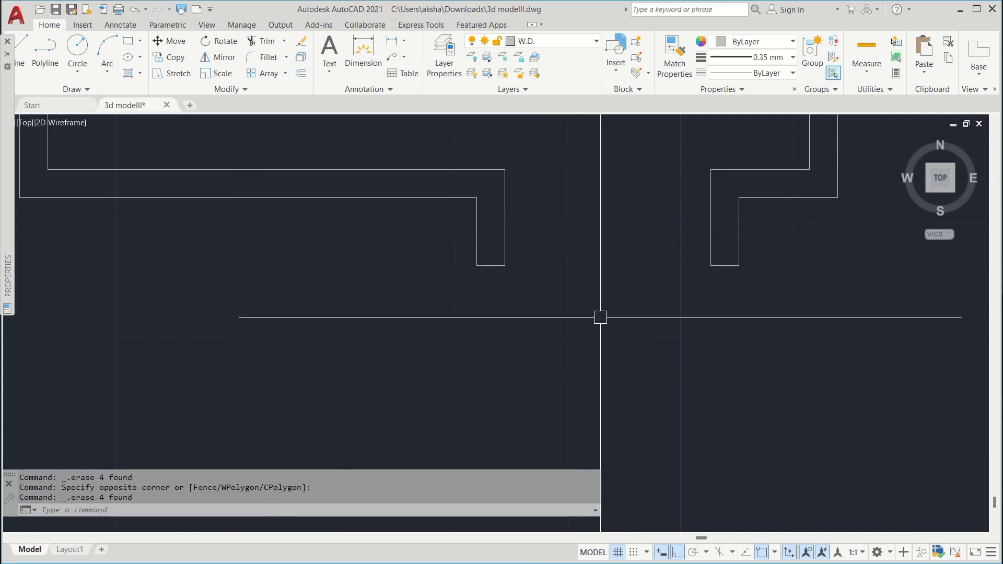
Step: Erase the window lines of the narrow room directly west of the southeast room
{"action": "scroll", "coordinate": [600, 317], "scroll_direction": "down", "scroll_amount": 3}
{"action": "key", "text": "Escape"}
{"action": "scroll", "coordinate": [573, 280], "scroll_direction": "up", "scroll_amount": 4}
{"action": "left_click", "coordinate": [630, 279]}
{"action": "left_click", "coordinate": [588, 401]}
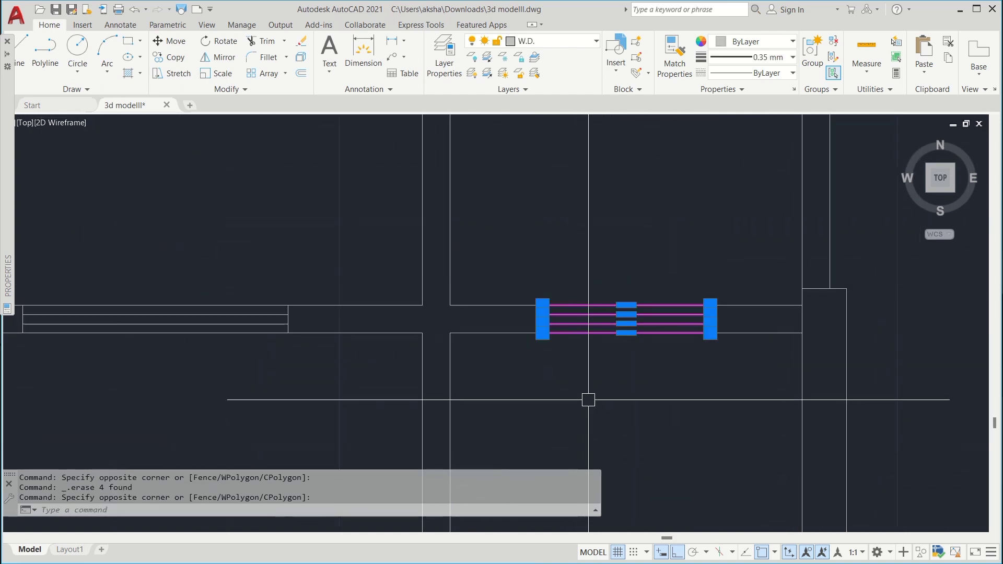
{"action": "key", "text": "Delete"}
Step: Erase the wider interior window east of the staircase and the long window in the south exterior wall below it
{"action": "scroll", "coordinate": [588, 394], "scroll_direction": "down", "scroll_amount": 3}
{"action": "scroll", "coordinate": [392, 360], "scroll_direction": "up", "scroll_amount": 3}
{"action": "left_click", "coordinate": [417, 349]}
{"action": "left_click", "coordinate": [392, 416]}
{"action": "key", "text": "Delete"}
{"action": "scroll", "coordinate": [431, 330], "scroll_direction": "down", "scroll_amount": 2}
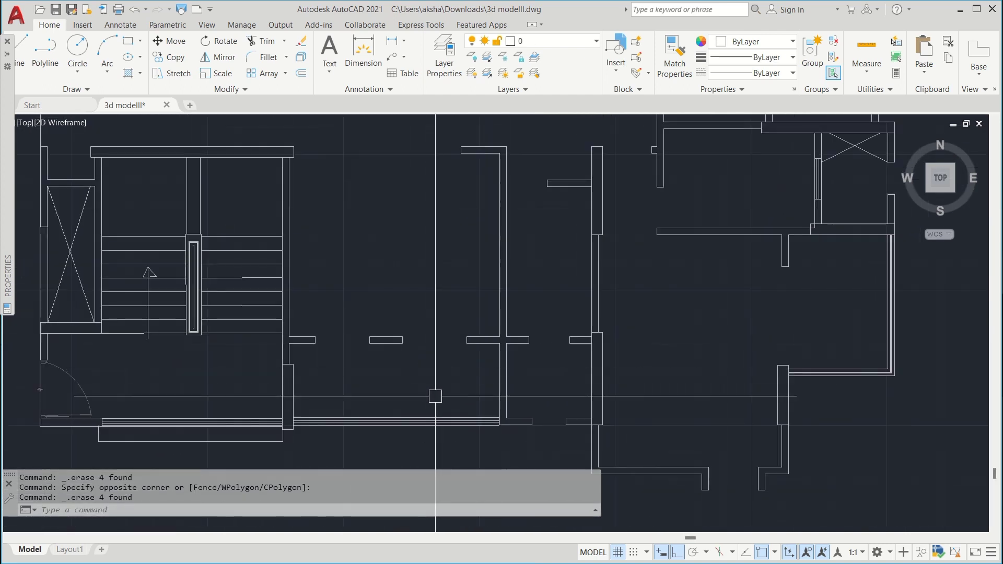
{"action": "left_click", "coordinate": [402, 418]}
{"action": "left_click", "coordinate": [422, 387]}
{"action": "key", "text": "Escape"}
Step: Erase the window lines west of the small eastern shaft and the crossed lines inside it
{"action": "scroll", "coordinate": [387, 423], "scroll_direction": "down", "scroll_amount": 3}
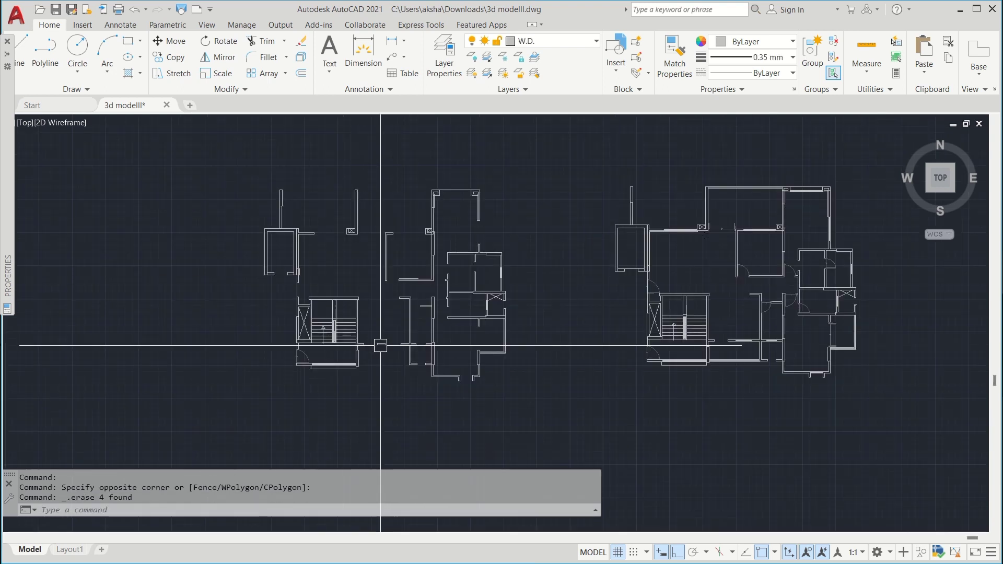
{"action": "scroll", "coordinate": [549, 303], "scroll_direction": "up", "scroll_amount": 5}
{"action": "left_click", "coordinate": [570, 313]}
{"action": "left_click", "coordinate": [477, 338]}
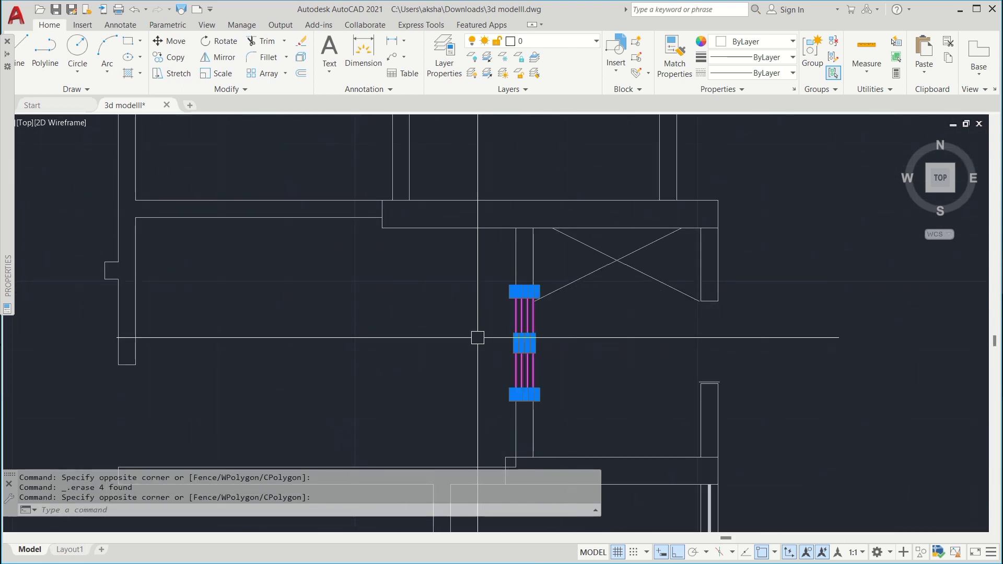
{"action": "key", "text": "Delete"}
{"action": "scroll", "coordinate": [653, 246], "scroll_direction": "up", "scroll_amount": 2}
{"action": "left_click", "coordinate": [668, 251]}
{"action": "left_click", "coordinate": [502, 334]}
{"action": "key", "text": "Delete"}
Step: Erase the window lines in the east wall of the small eastern room
{"action": "scroll", "coordinate": [535, 329], "scroll_direction": "down", "scroll_amount": 3}
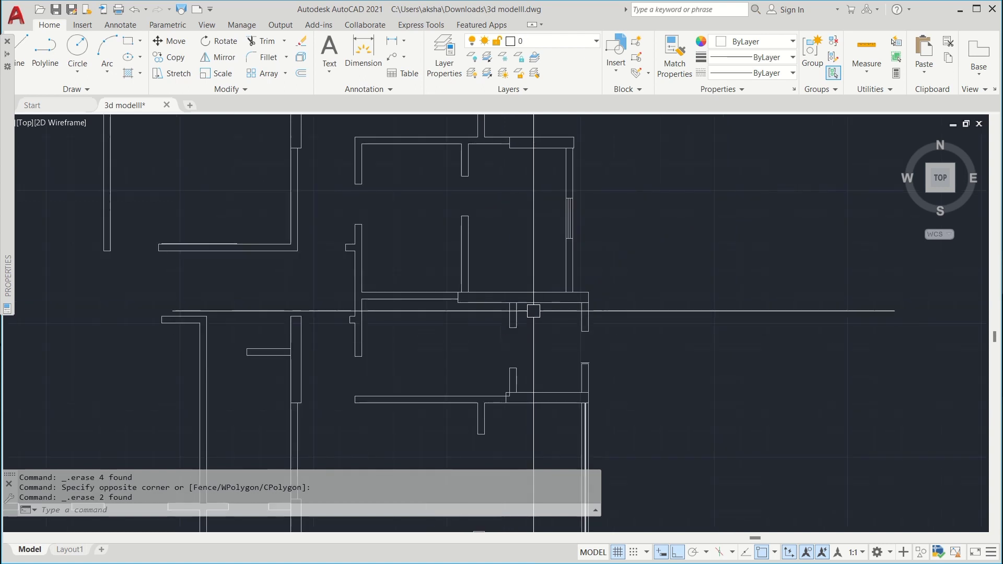
{"action": "scroll", "coordinate": [564, 235], "scroll_direction": "up", "scroll_amount": 2}
{"action": "left_click", "coordinate": [636, 199]}
{"action": "left_click", "coordinate": [551, 208]}
{"action": "middle_click_drag", "start_coordinate": [585, 202], "coordinate": [579, 268]}
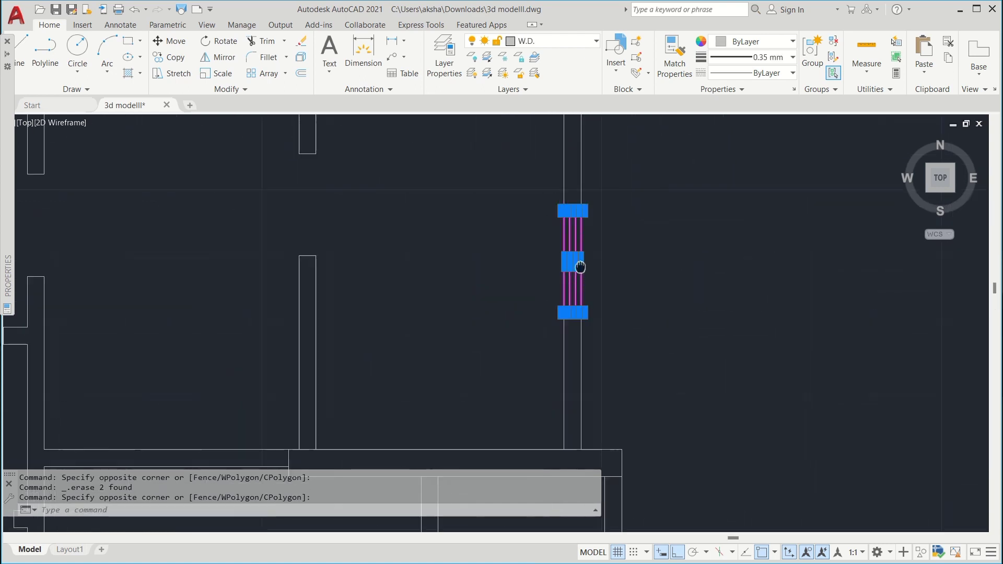
{"action": "key", "text": "Delete"}
Step: Examine the corner columns and overlapping wall lines at the north end of the northeast room
{"action": "scroll", "coordinate": [570, 258], "scroll_direction": "down", "scroll_amount": 5}
{"action": "middle_click_drag", "start_coordinate": [198, 167], "coordinate": [235, 248]}
{"action": "scroll", "coordinate": [546, 285], "scroll_direction": "down", "scroll_amount": 2}
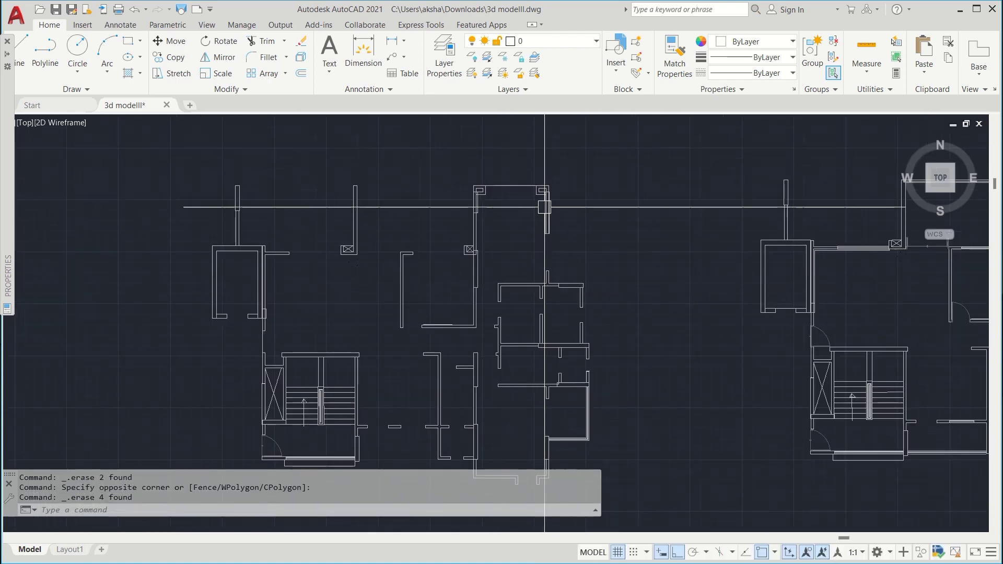
{"action": "scroll", "coordinate": [544, 206], "scroll_direction": "up", "scroll_amount": 6}
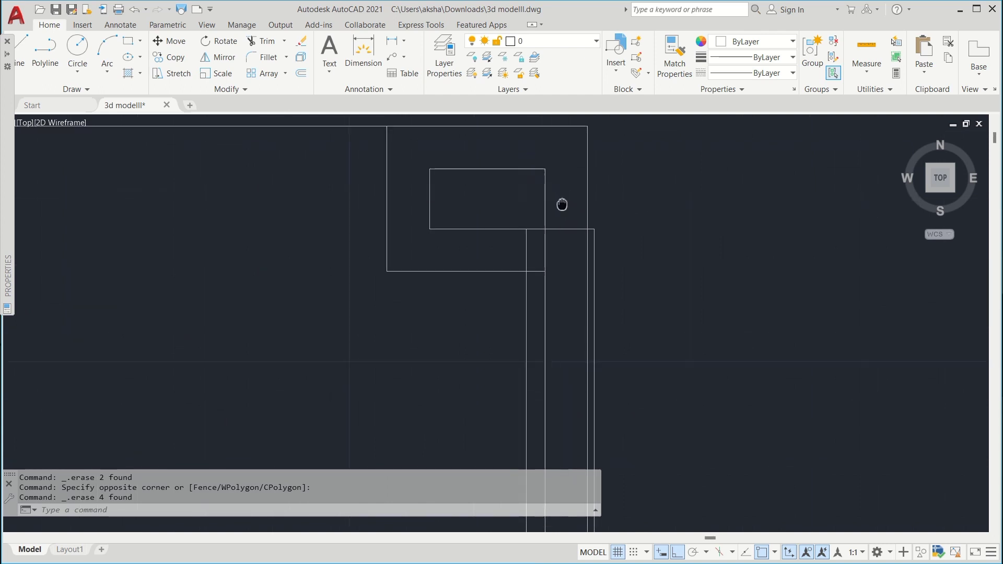
{"action": "scroll", "coordinate": [563, 206], "scroll_direction": "down", "scroll_amount": 5}
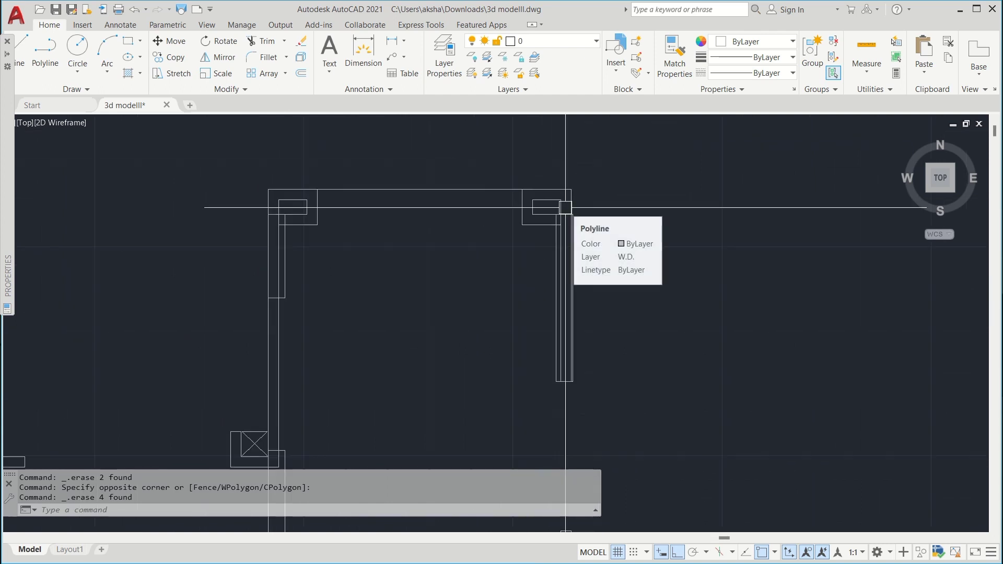
{"action": "scroll", "coordinate": [565, 208], "scroll_direction": "down", "scroll_amount": 3}
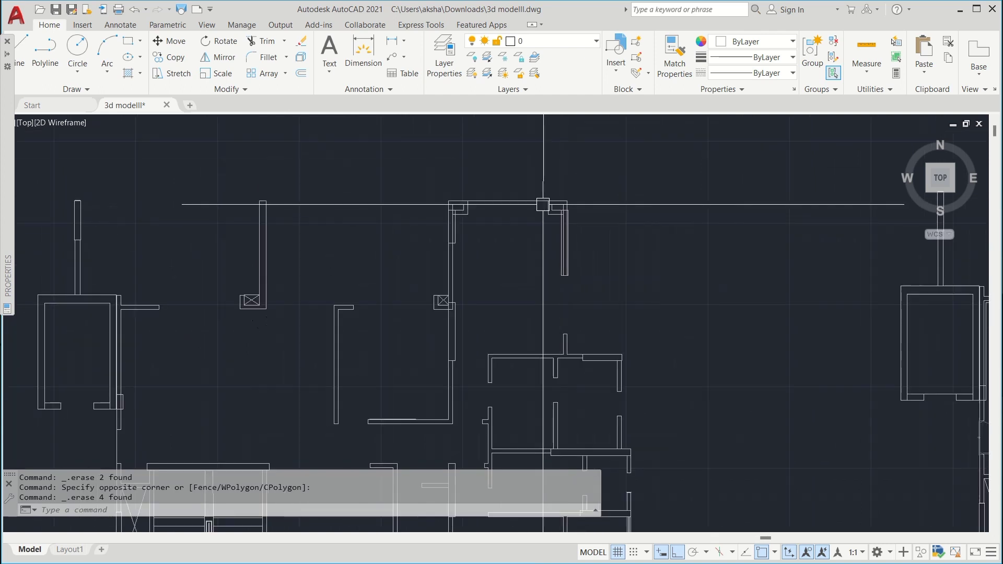
{"action": "scroll", "coordinate": [544, 206], "scroll_direction": "up", "scroll_amount": 6}
{"action": "scroll", "coordinate": [470, 216], "scroll_direction": "down", "scroll_amount": 5}
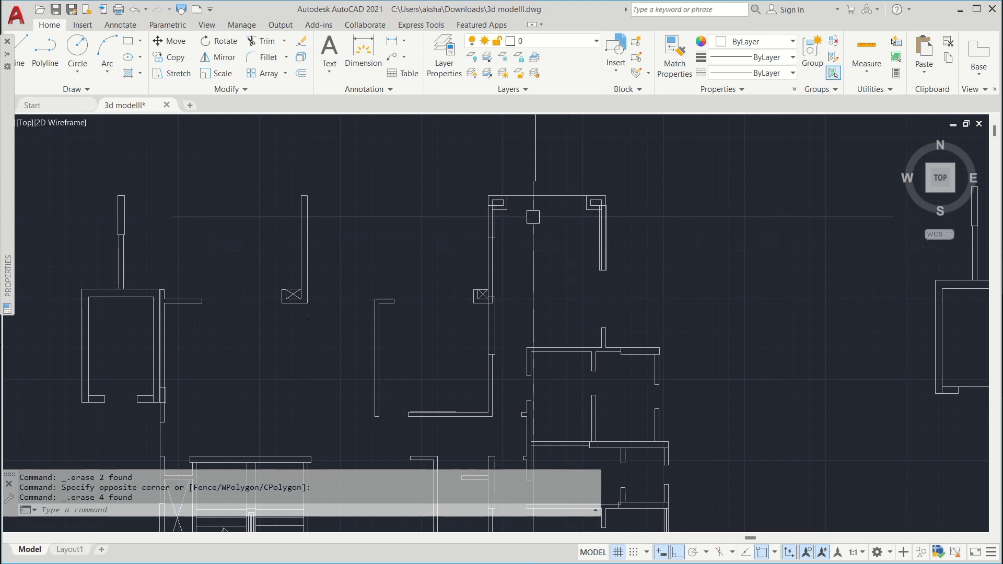
{"action": "scroll", "coordinate": [506, 207], "scroll_direction": "up", "scroll_amount": 10}
{"action": "middle_click_drag", "start_coordinate": [396, 201], "coordinate": [416, 296]}
{"action": "scroll", "coordinate": [422, 256], "scroll_direction": "down", "scroll_amount": 8}
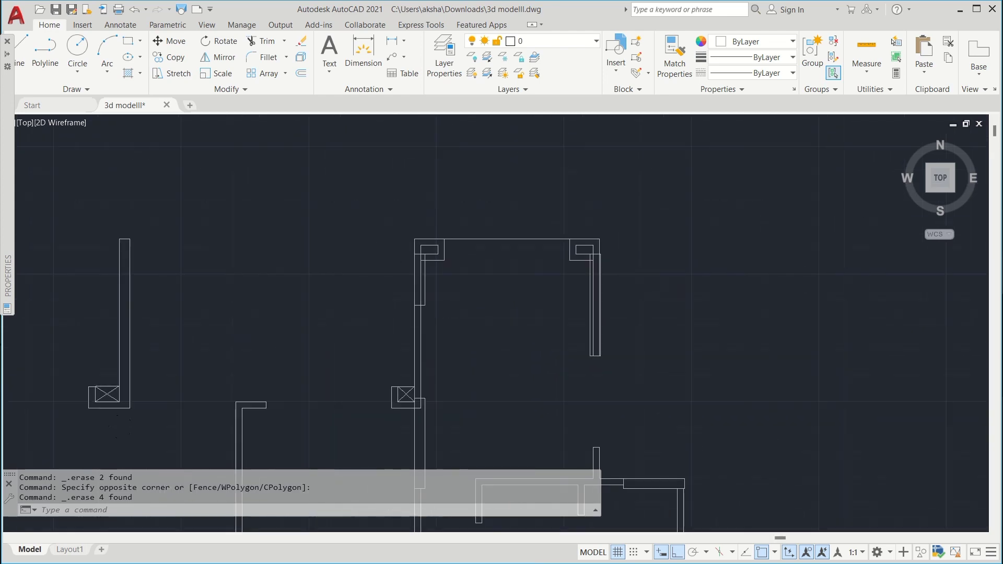
{"action": "scroll", "coordinate": [510, 217], "scroll_direction": "down", "scroll_amount": 6}
{"action": "scroll", "coordinate": [419, 319], "scroll_direction": "up", "scroll_amount": 10}
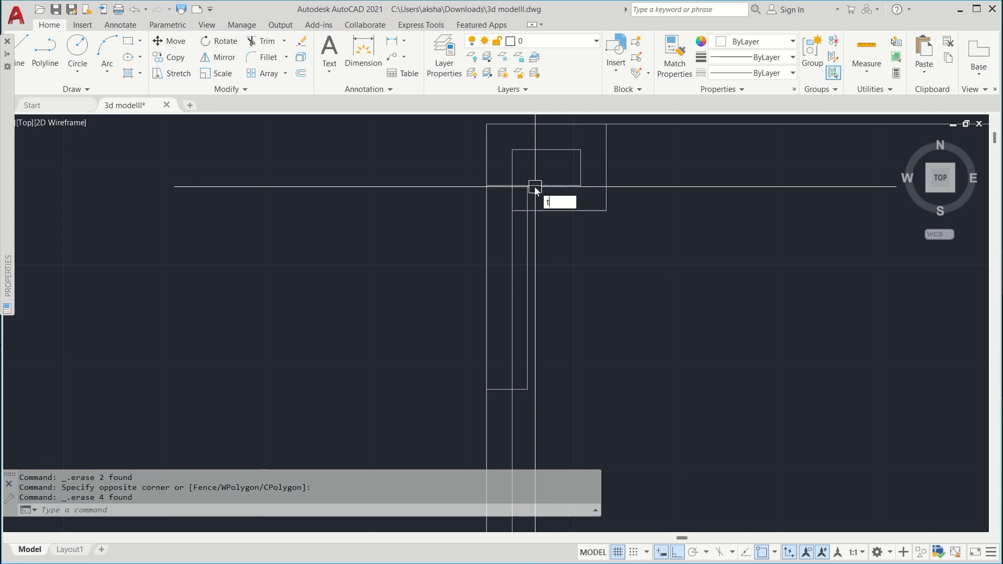
{"action": "type", "text": "r"}
{"action": "key", "text": "Return"}
{"action": "scroll", "coordinate": [522, 178], "scroll_direction": "down", "scroll_amount": 5}
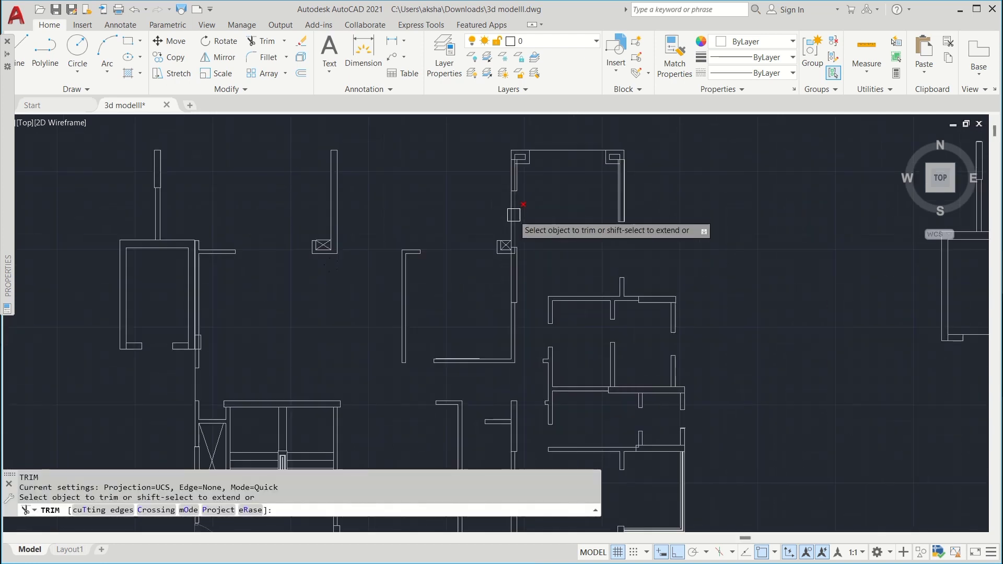
{"action": "middle_click_drag", "start_coordinate": [586, 365], "coordinate": [582, 260]}
{"action": "middle_click_drag", "start_coordinate": [661, 456], "coordinate": [629, 383]}
{"action": "scroll", "coordinate": [646, 347], "scroll_direction": "up", "scroll_amount": 2}
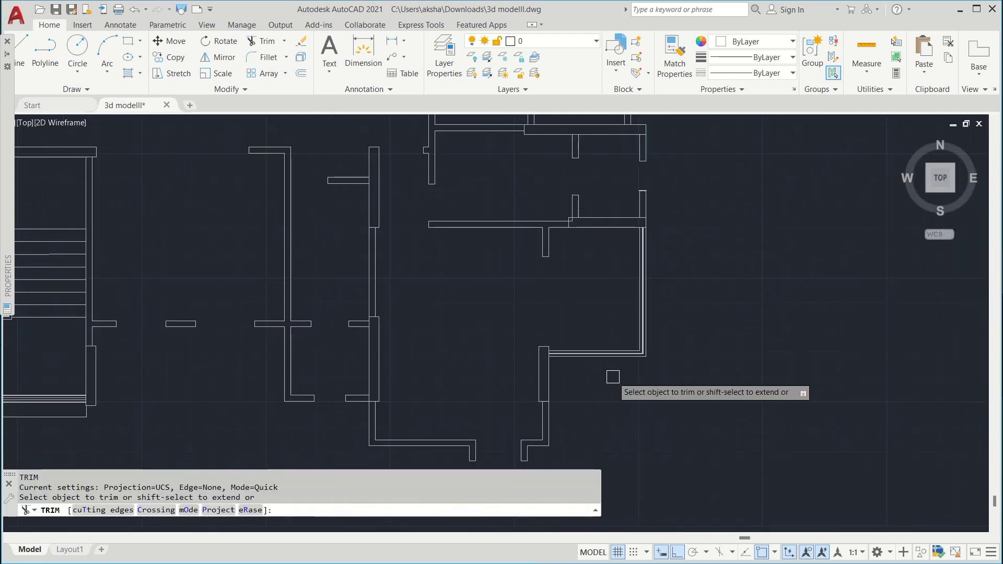
{"action": "scroll", "coordinate": [674, 318], "scroll_direction": "up", "scroll_amount": 8}
{"action": "key", "text": "Escape"}
Step: Erase the thick window polyline running around the southeast corner of the southeast room
{"action": "left_click", "coordinate": [754, 241]}
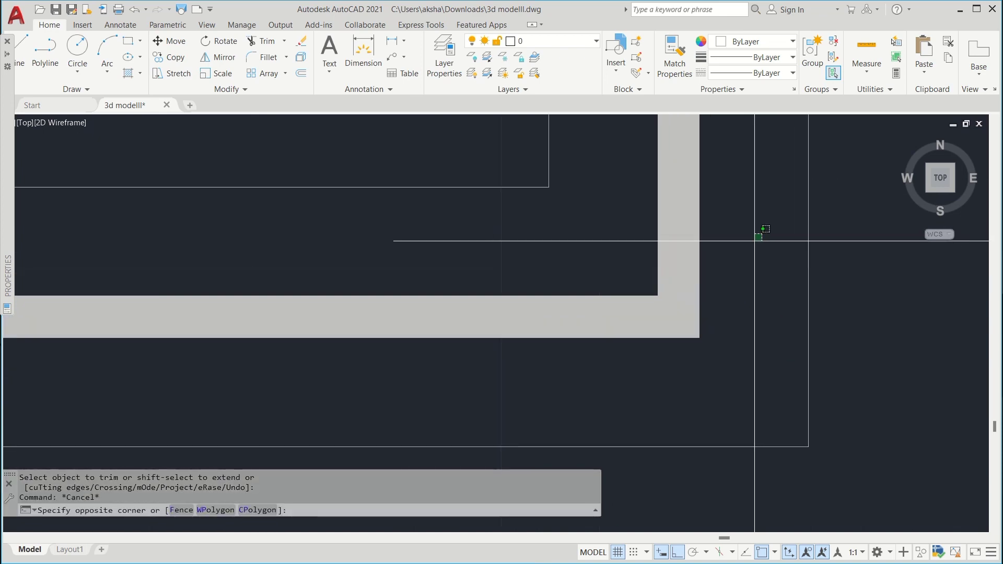
{"action": "left_click", "coordinate": [596, 391]}
{"action": "scroll", "coordinate": [609, 365], "scroll_direction": "down", "scroll_amount": 5}
{"action": "key", "text": "Delete"}
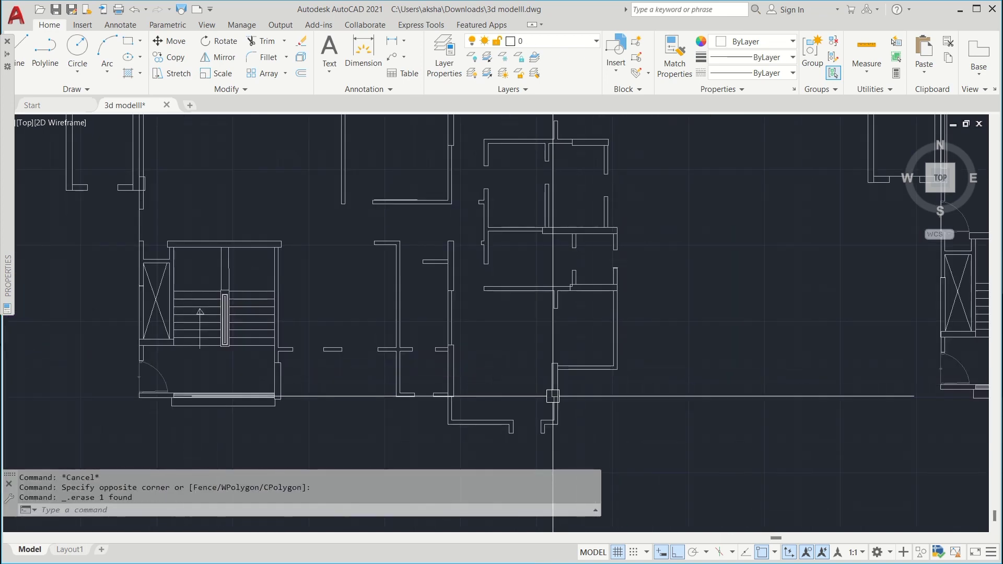
Step: Erase the two crossed diagonal lines inside the tall shaft west of the staircase
{"action": "scroll", "coordinate": [553, 395], "scroll_direction": "up", "scroll_amount": 3}
{"action": "scroll", "coordinate": [515, 349], "scroll_direction": "down", "scroll_amount": 8}
{"action": "scroll", "coordinate": [443, 344], "scroll_direction": "up", "scroll_amount": 8}
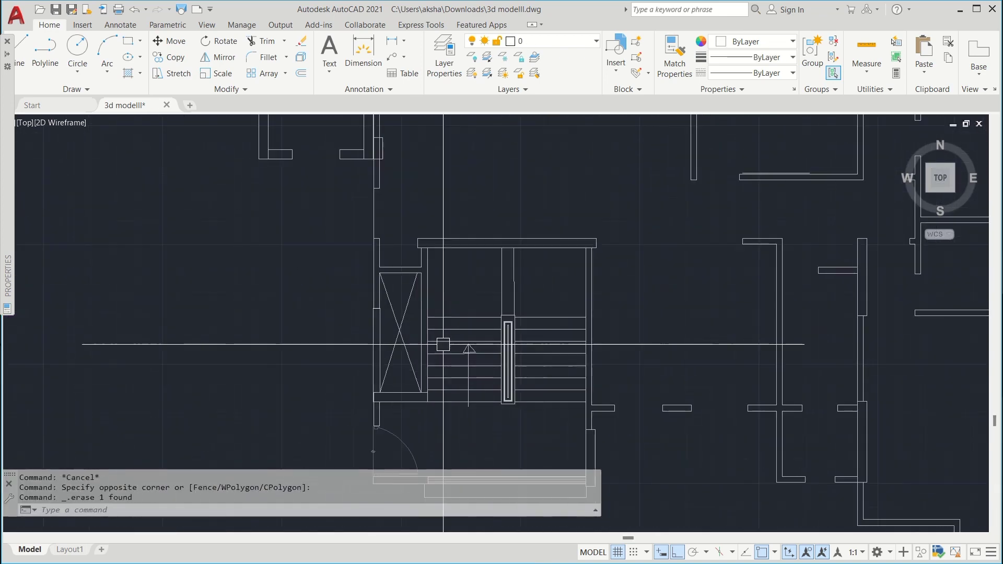
{"action": "scroll", "coordinate": [443, 345], "scroll_direction": "down", "scroll_amount": 5}
{"action": "scroll", "coordinate": [464, 331], "scroll_direction": "up", "scroll_amount": 7}
{"action": "left_click", "coordinate": [417, 347]}
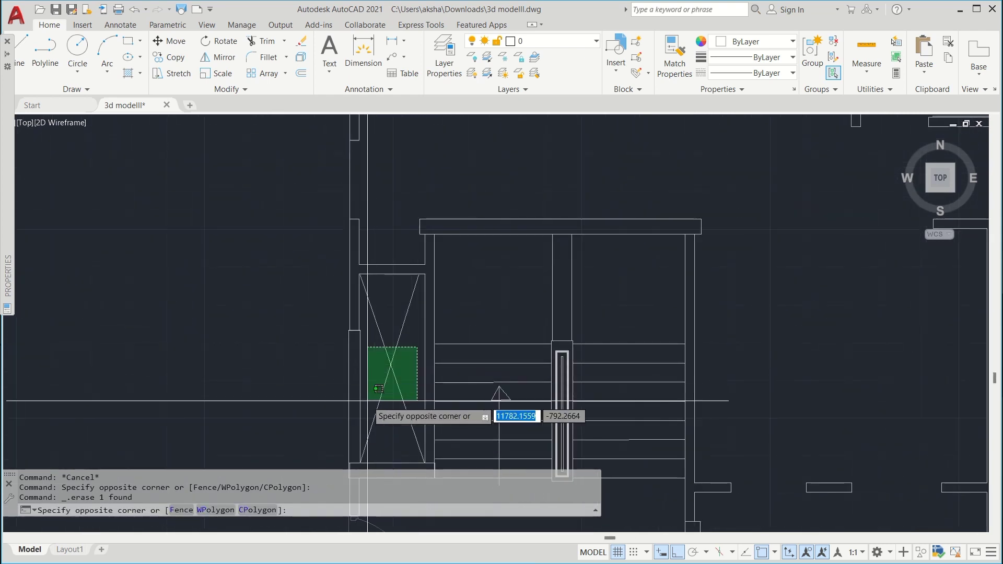
{"action": "left_click", "coordinate": [379, 389]}
{"action": "key", "text": "Delete"}
Step: Erase the crossed lines and their closing line in the small shaft at the foot of the central north wall
{"action": "scroll", "coordinate": [488, 266], "scroll_direction": "down", "scroll_amount": 5}
{"action": "scroll", "coordinate": [477, 213], "scroll_direction": "up", "scroll_amount": 8}
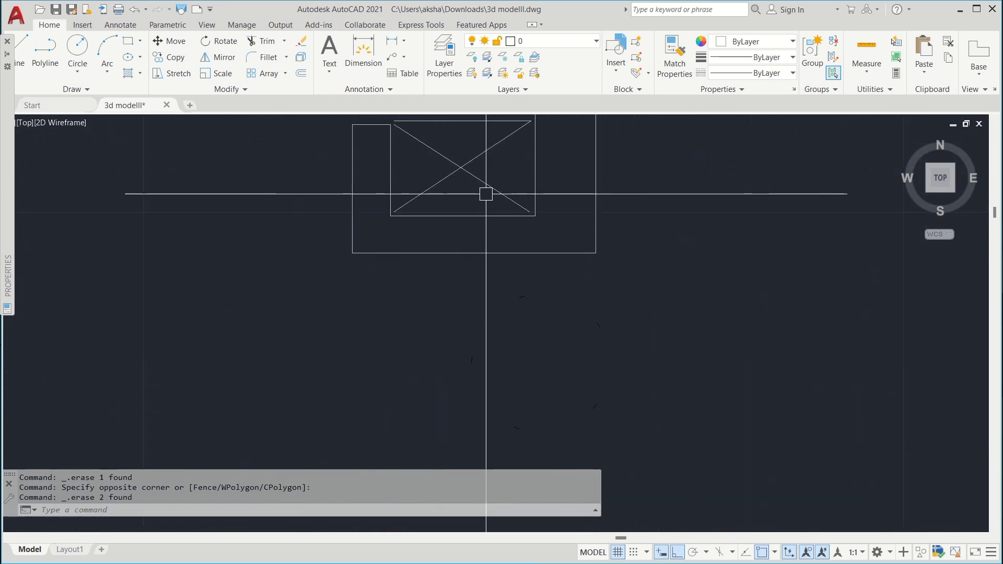
{"action": "left_click", "coordinate": [507, 183]}
{"action": "left_click", "coordinate": [432, 261]}
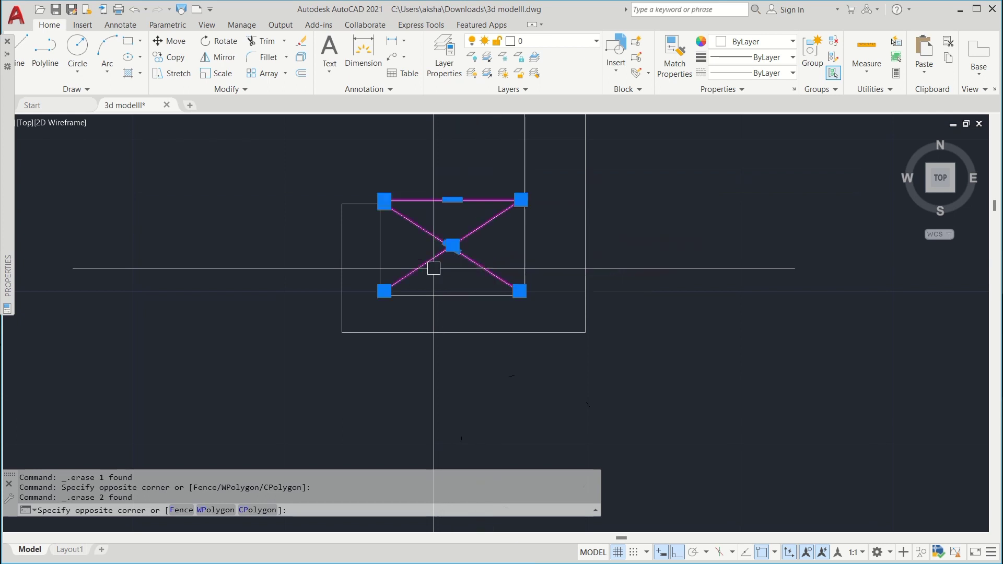
{"action": "key", "text": "Delete"}
Step: Erase the crossed lines and their closing line in the small shaft beside the northeast room's west wall
{"action": "scroll", "coordinate": [669, 249], "scroll_direction": "down", "scroll_amount": 5}
{"action": "scroll", "coordinate": [622, 340], "scroll_direction": "up", "scroll_amount": 8}
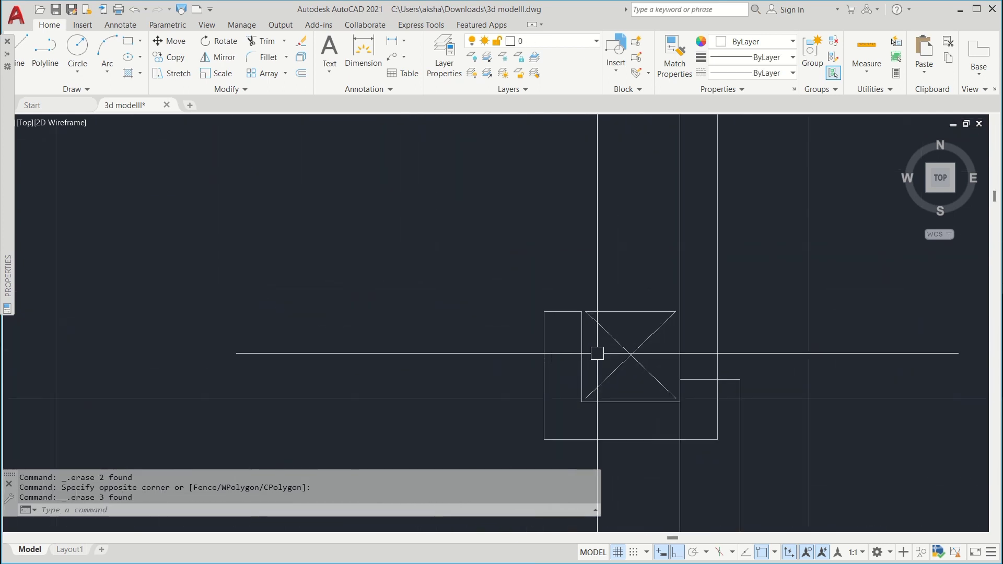
{"action": "left_click", "coordinate": [538, 190]}
{"action": "left_click", "coordinate": [481, 313]}
{"action": "key", "text": "Delete"}
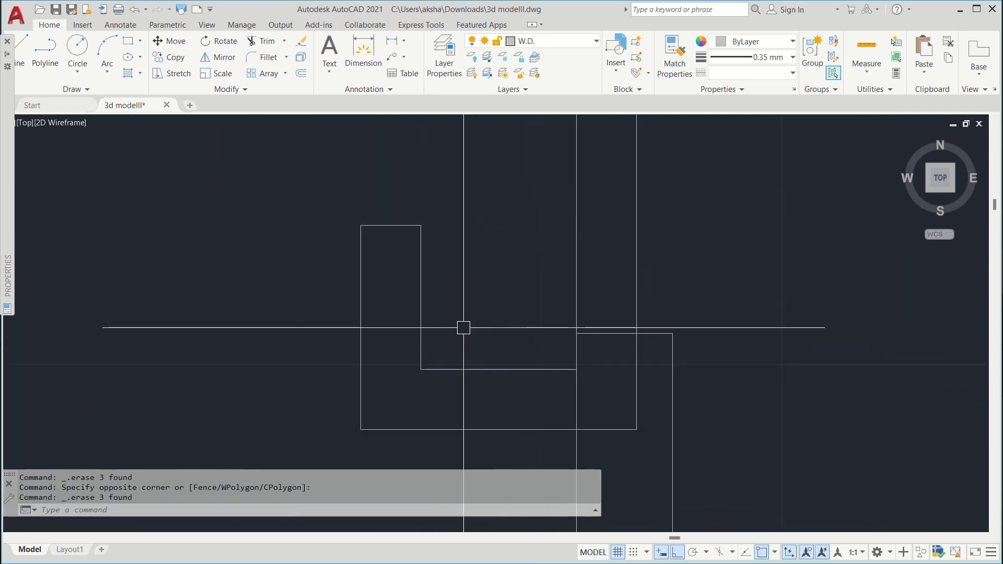
{"action": "scroll", "coordinate": [514, 334], "scroll_direction": "down", "scroll_amount": 5}
{"action": "scroll", "coordinate": [477, 453], "scroll_direction": "up", "scroll_amount": 6}
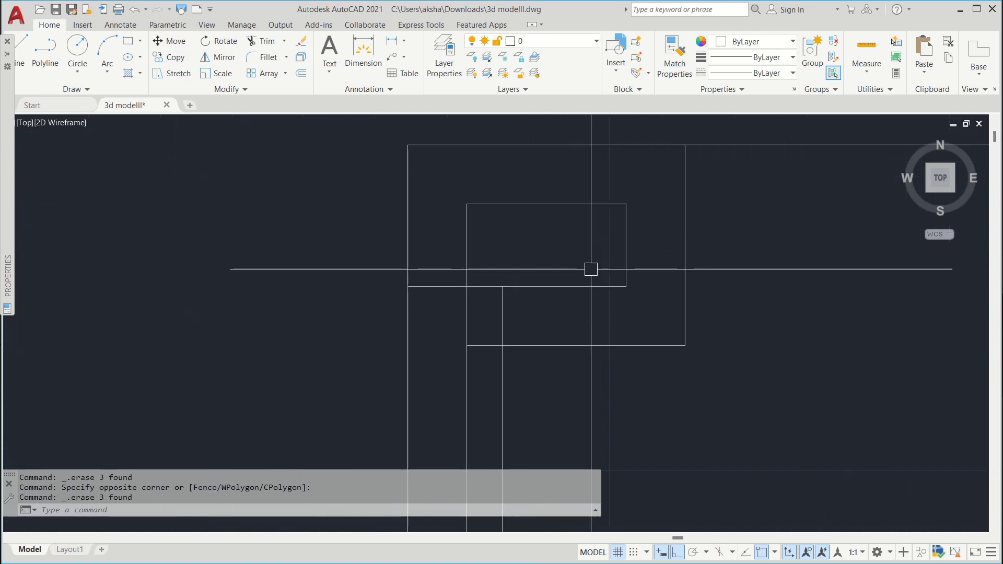
{"action": "left_click", "coordinate": [654, 192]}
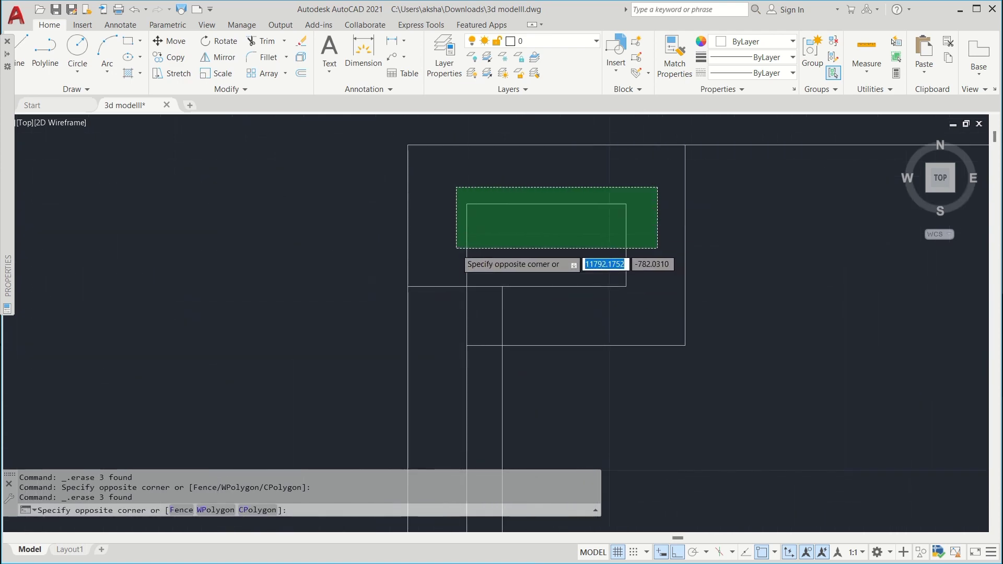
{"action": "left_click", "coordinate": [477, 220]}
{"action": "scroll", "coordinate": [477, 220], "scroll_direction": "down", "scroll_amount": 2}
{"action": "scroll", "coordinate": [486, 218], "scroll_direction": "down", "scroll_amount": 3}
{"action": "key", "text": "Escape"}
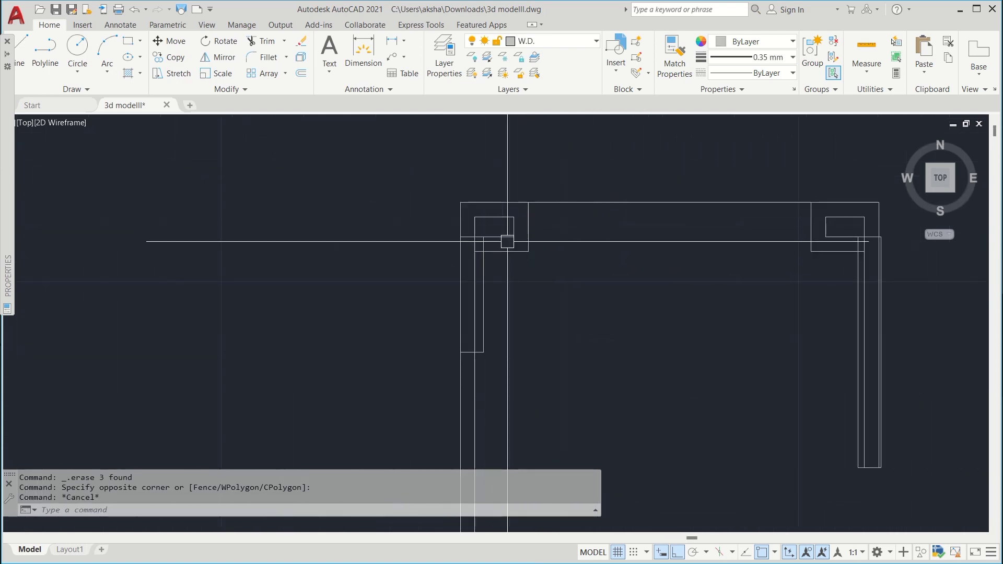
Step: Trim the inner wall line where it crosses the column at the northwest corner of the northeast room
{"action": "type", "text": "tr"}
{"action": "key", "text": "Return"}
{"action": "scroll", "coordinate": [507, 241], "scroll_direction": "up", "scroll_amount": 2}
{"action": "scroll", "coordinate": [470, 234], "scroll_direction": "down", "scroll_amount": 3}
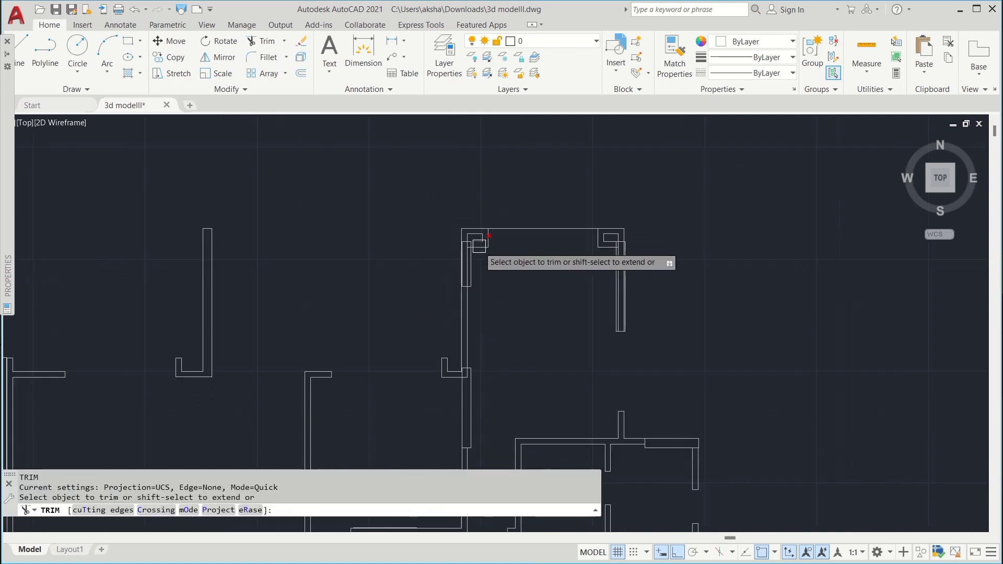
{"action": "scroll", "coordinate": [483, 232], "scroll_direction": "up", "scroll_amount": 3}
{"action": "mouse_move", "coordinate": [386, 219]}
{"action": "left_mouse_down"}
{"action": "mouse_move", "coordinate": [413, 237]}
{"action": "mouse_move", "coordinate": [477, 237]}
{"action": "left_mouse_up"}
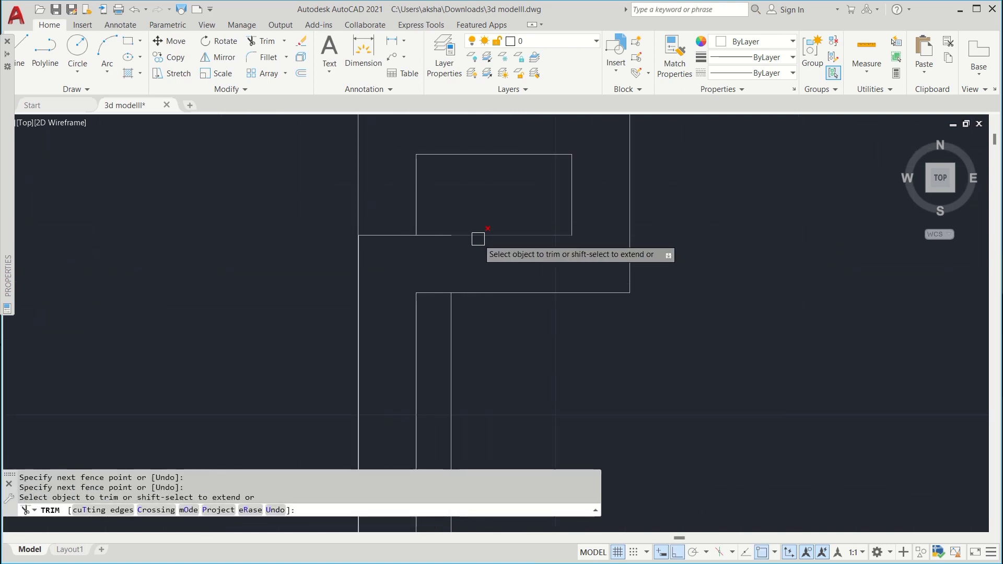
{"action": "left_click_drag", "start_coordinate": [600, 121], "coordinate": [393, 268]}
{"action": "scroll", "coordinate": [492, 239], "scroll_direction": "down", "scroll_amount": 3}
{"action": "key", "text": "Escape"}
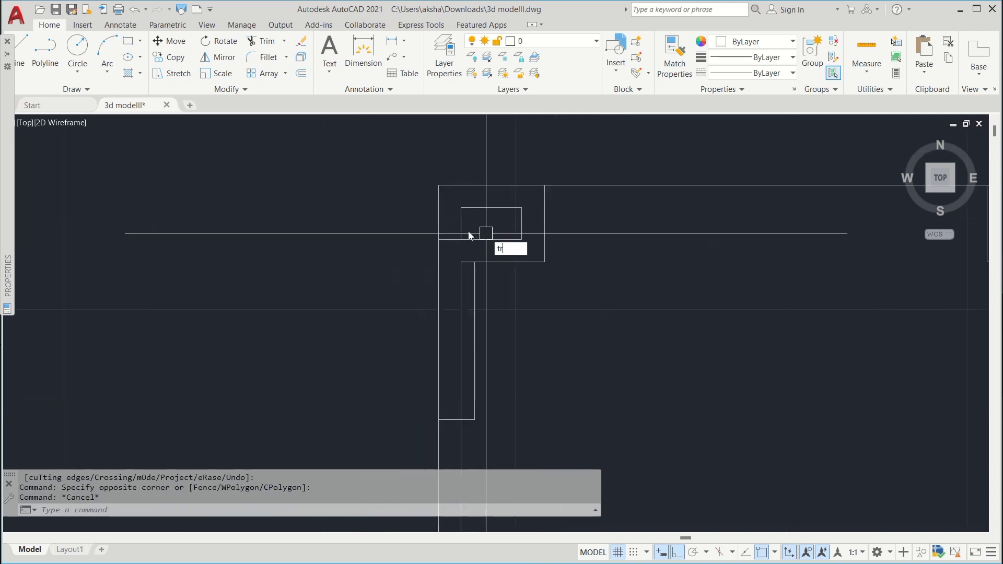
Step: Trim the lines joining the northwest column's inner rectangle to the wall and erase the rectangle's remaining lines
{"action": "key", "text": "Return"}
{"action": "scroll", "coordinate": [468, 235], "scroll_direction": "up", "scroll_amount": 4}
{"action": "left_click_drag", "start_coordinate": [448, 240], "coordinate": [449, 268]}
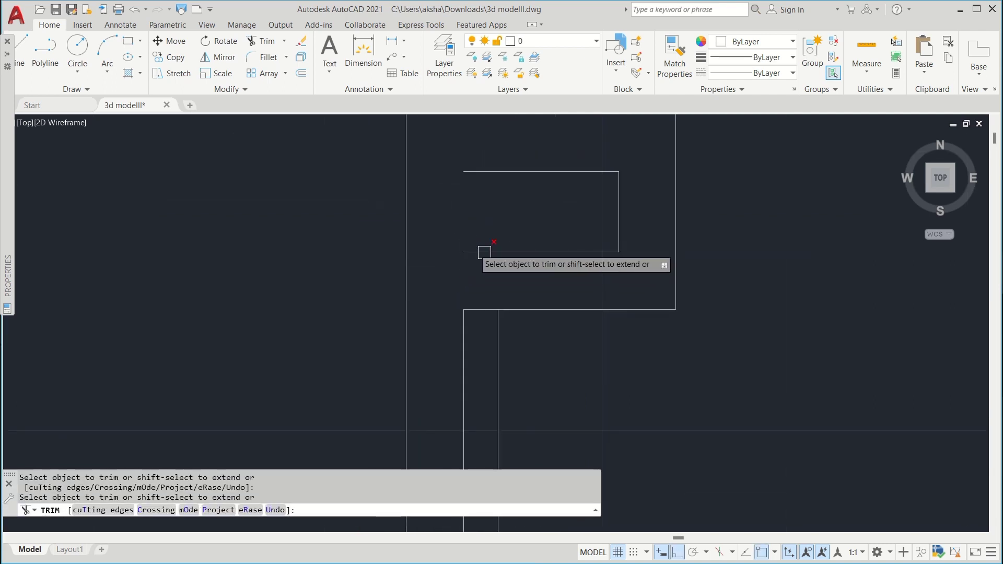
{"action": "key", "text": "Escape"}
{"action": "left_click_drag", "start_coordinate": [636, 172], "coordinate": [553, 233]}
{"action": "scroll", "coordinate": [559, 197], "scroll_direction": "down", "scroll_amount": 3}
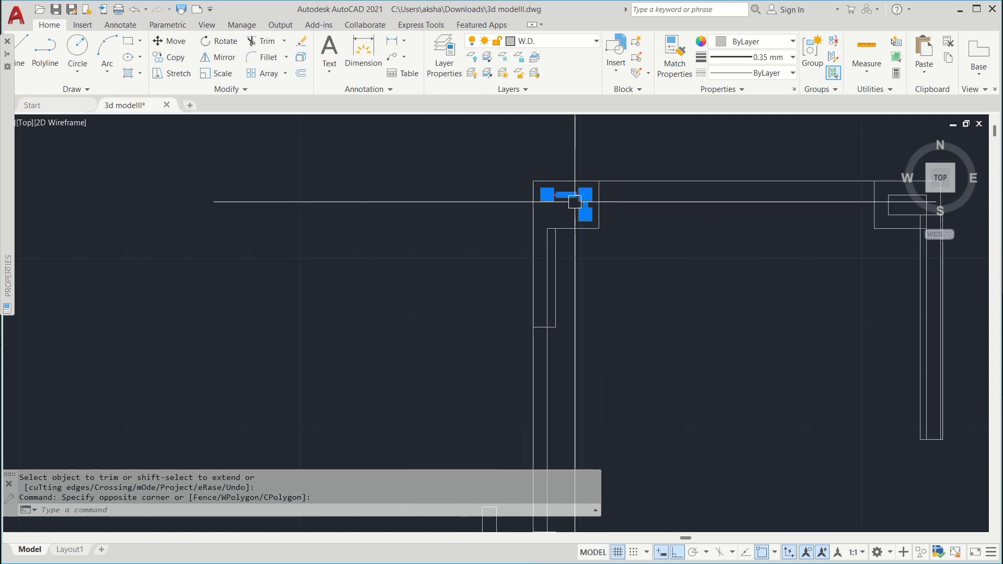
{"action": "key", "text": "Delete"}
Step: Trim the short line closing off the wall directly below the northeast room's northwest column
{"action": "scroll", "coordinate": [545, 253], "scroll_direction": "up", "scroll_amount": 4}
{"action": "type", "text": "tr"}
{"action": "key", "text": "Return"}
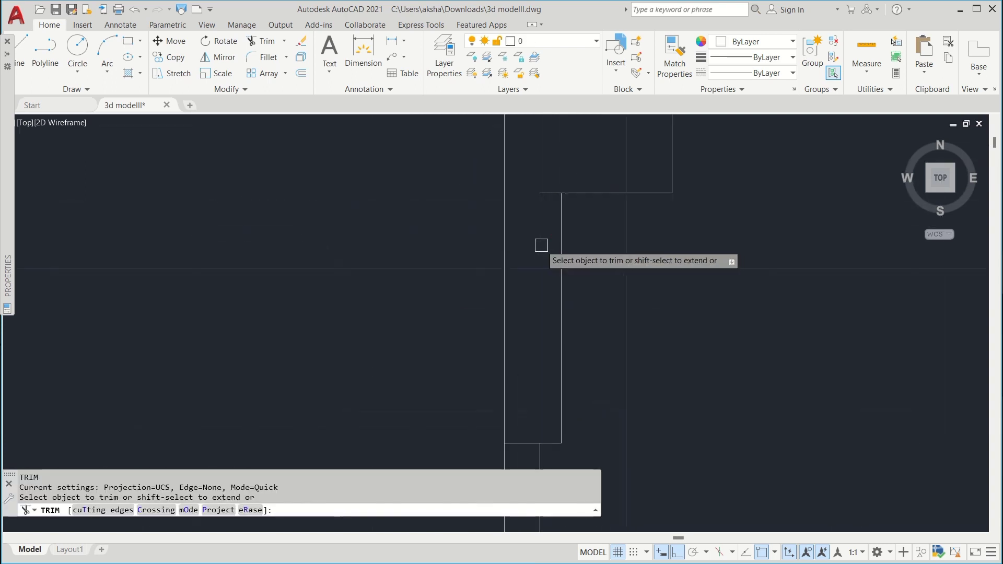
{"action": "left_click", "coordinate": [544, 191]}
Step: Trim the overlapping lines where the small L-shaped shaft wall joins the northeast room's west wall
{"action": "scroll", "coordinate": [541, 195], "scroll_direction": "down", "scroll_amount": 4}
{"action": "scroll", "coordinate": [532, 407], "scroll_direction": "up", "scroll_amount": 2}
{"action": "scroll", "coordinate": [535, 252], "scroll_direction": "down", "scroll_amount": 4}
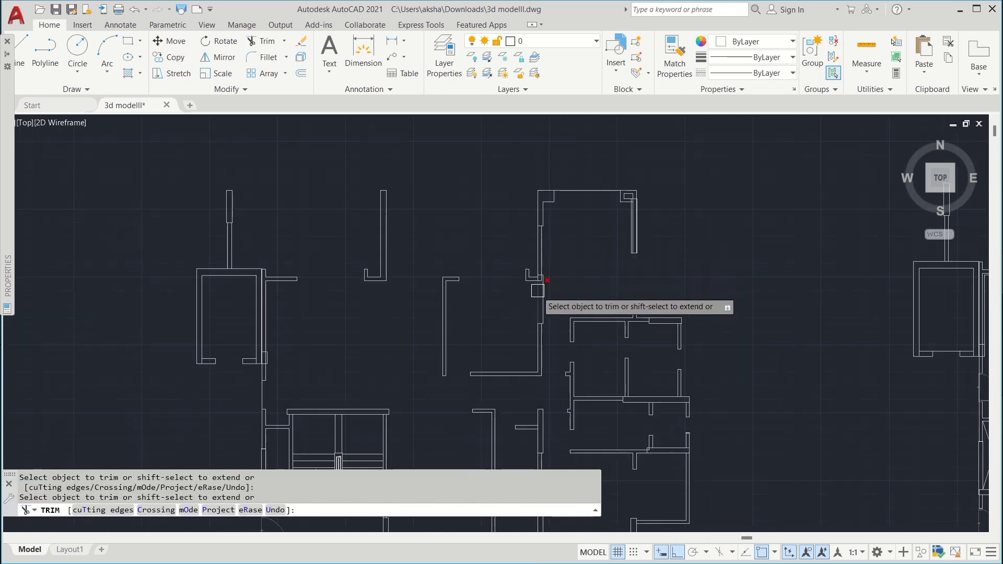
{"action": "scroll", "coordinate": [538, 289], "scroll_direction": "up", "scroll_amount": 5}
{"action": "scroll", "coordinate": [554, 272], "scroll_direction": "up", "scroll_amount": 4}
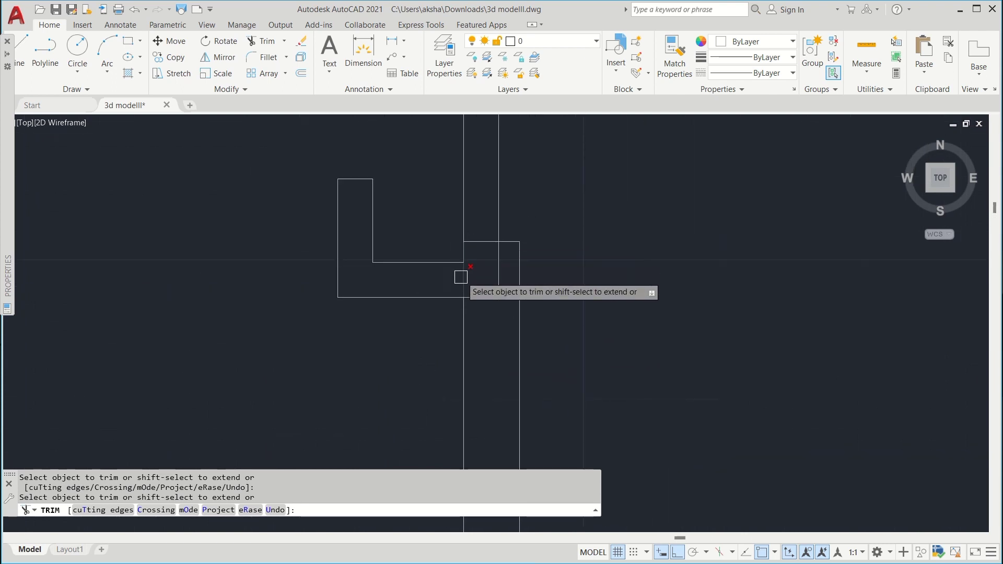
{"action": "scroll", "coordinate": [493, 275], "scroll_direction": "up", "scroll_amount": 2}
{"action": "left_click_drag", "start_coordinate": [357, 271], "coordinate": [466, 261]}
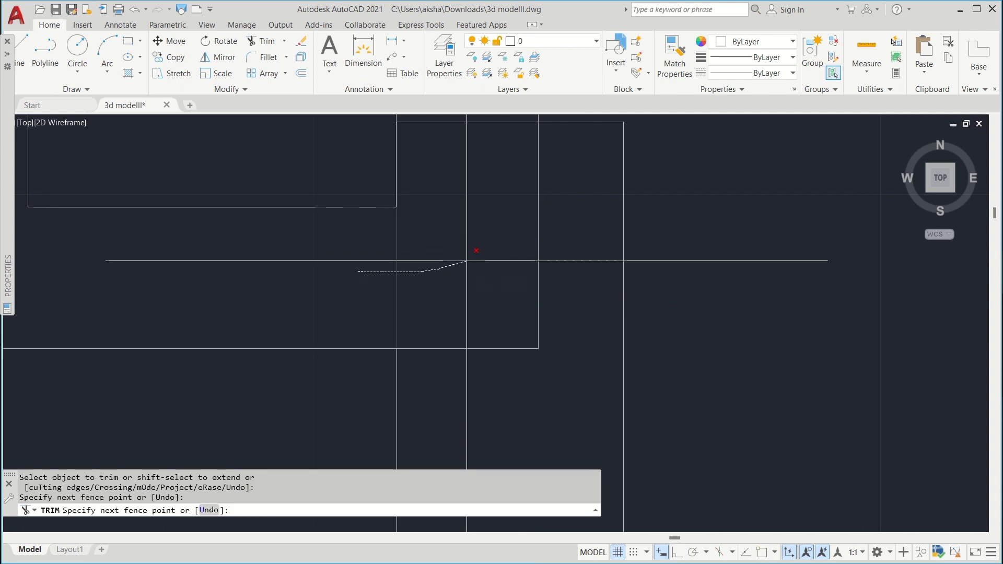
{"action": "left_click_drag", "start_coordinate": [476, 208], "coordinate": [474, 118]}
{"action": "scroll", "coordinate": [460, 273], "scroll_direction": "down", "scroll_amount": 8}
Step: Trim the inner rectangle and overlapping wall lines inside the column at the northeast room's northeast corner
{"action": "middle_click_drag", "start_coordinate": [543, 219], "coordinate": [477, 336]}
{"action": "scroll", "coordinate": [485, 334], "scroll_direction": "up", "scroll_amount": 2}
{"action": "scroll", "coordinate": [569, 298], "scroll_direction": "down", "scroll_amount": 3}
{"action": "left_click_drag", "start_coordinate": [663, 236], "coordinate": [581, 321]}
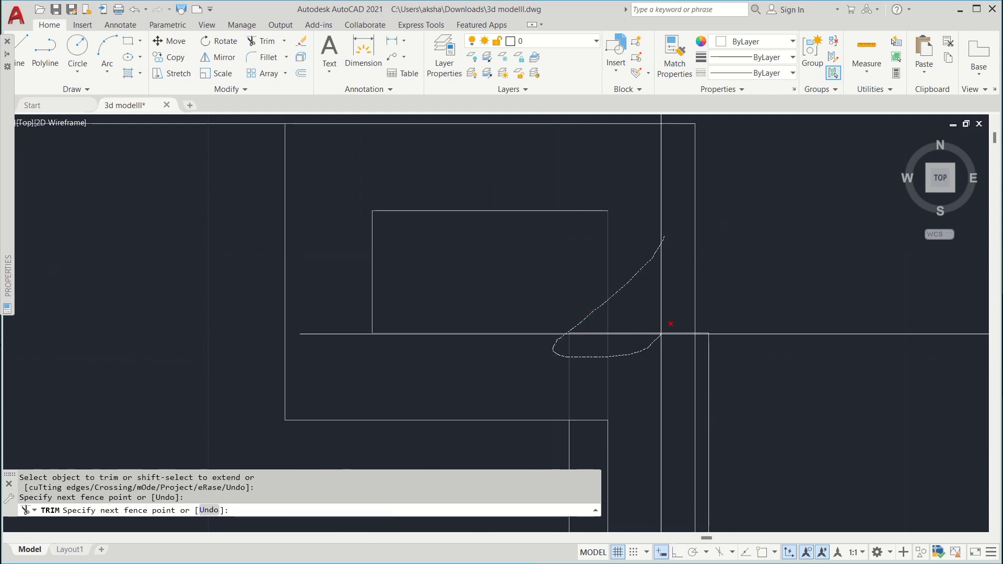
{"action": "left_click_drag", "start_coordinate": [346, 262], "coordinate": [346, 269]}
Step: Erase the short leftover line pieces inside the northeast corner column
{"action": "scroll", "coordinate": [480, 202], "scroll_direction": "up", "scroll_amount": 2}
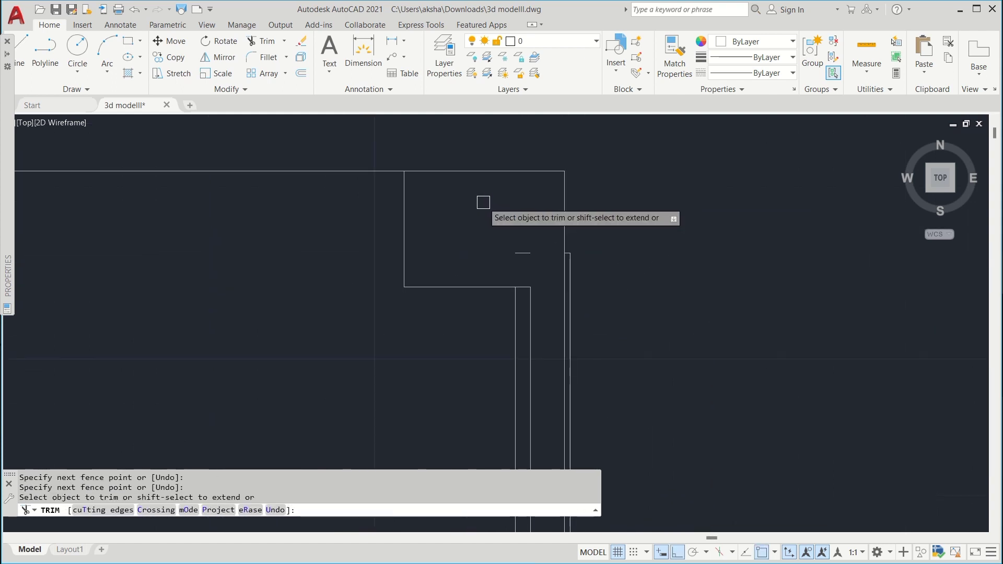
{"action": "key", "text": "Return"}
{"action": "left_click", "coordinate": [531, 253]}
{"action": "scroll", "coordinate": [533, 244], "scroll_direction": "up", "scroll_amount": 2}
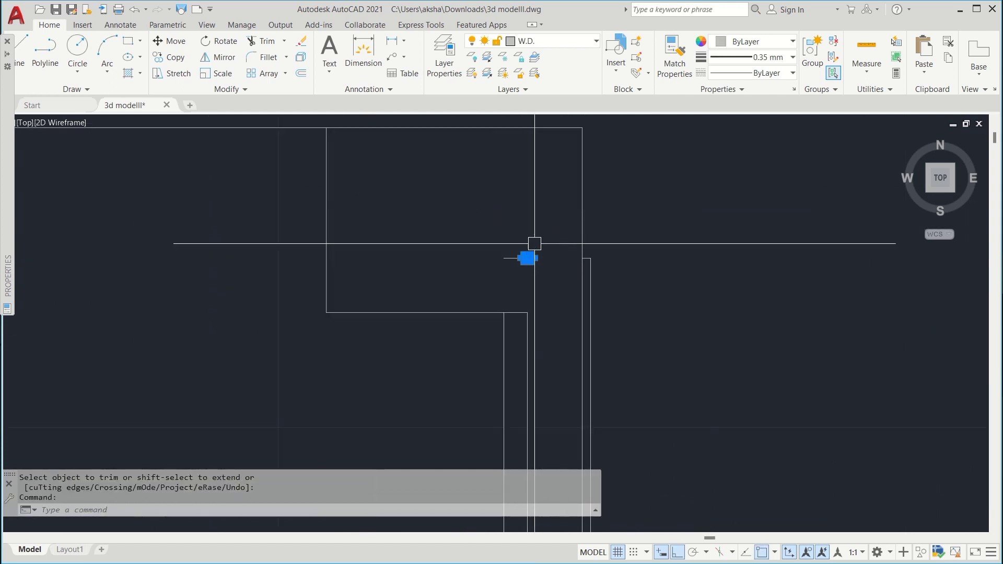
{"action": "left_click", "coordinate": [549, 227]}
{"action": "left_click", "coordinate": [495, 274]}
{"action": "scroll", "coordinate": [503, 268], "scroll_direction": "down", "scroll_amount": 2}
{"action": "key", "text": "Delete"}
Step: Trim the duplicate and overlapping lines of the northeast room's east wall below the corner column
{"action": "scroll", "coordinate": [573, 259], "scroll_direction": "up", "scroll_amount": 8}
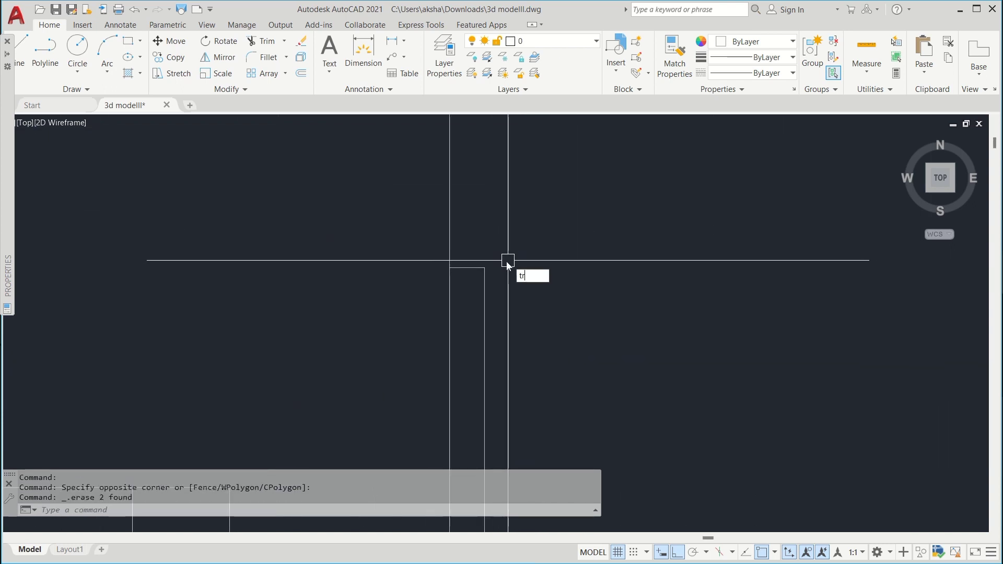
{"action": "type", "text": "tr"}
{"action": "key", "text": "Return"}
{"action": "scroll", "coordinate": [537, 240], "scroll_direction": "up", "scroll_amount": 2}
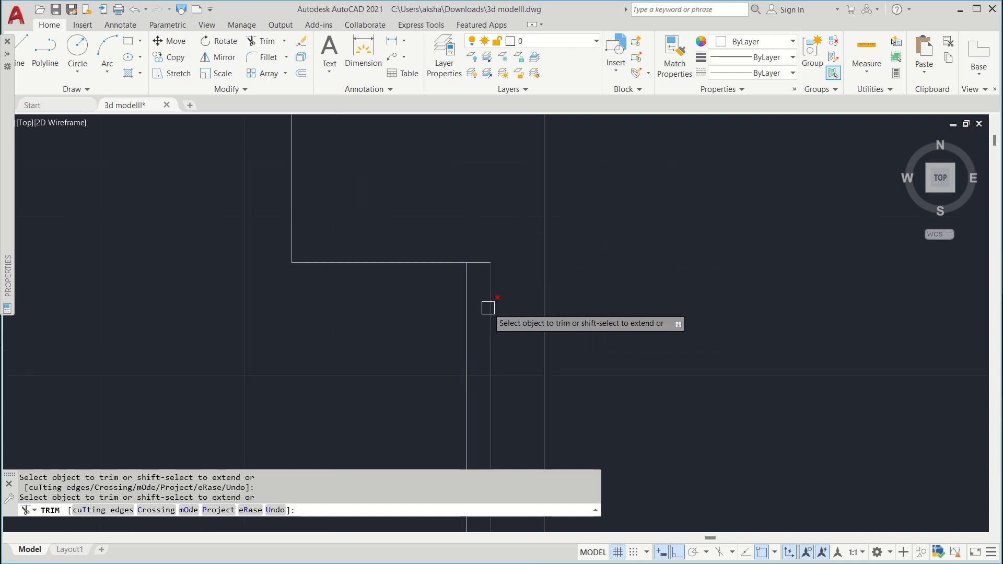
{"action": "scroll", "coordinate": [487, 309], "scroll_direction": "up", "scroll_amount": 2}
{"action": "left_click", "coordinate": [484, 210]}
{"action": "left_click", "coordinate": [503, 257]}
{"action": "scroll", "coordinate": [495, 204], "scroll_direction": "down", "scroll_amount": 12}
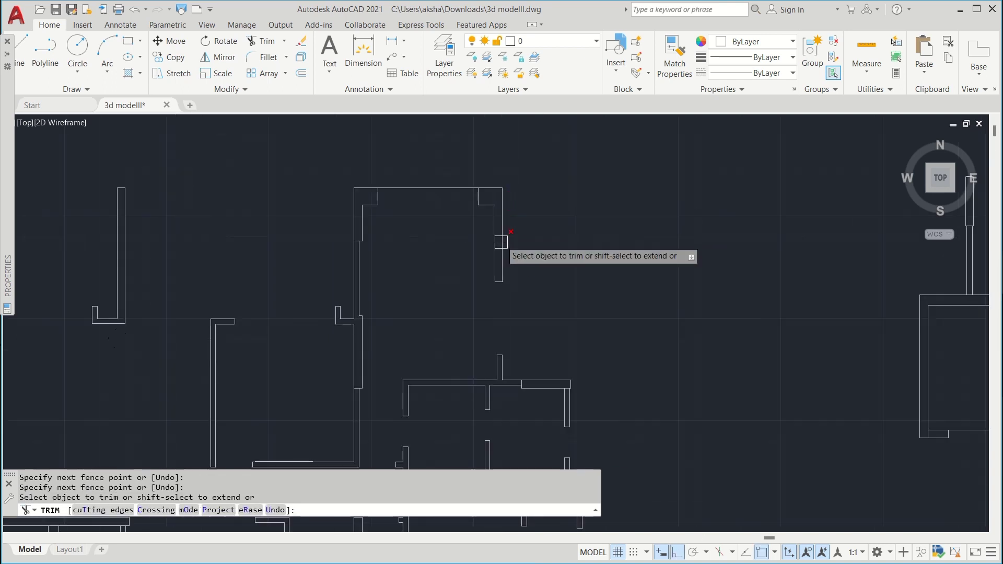
Step: Trim the lines crossing the wall at both ends of the thicker section atop the small eastern rooms
{"action": "scroll", "coordinate": [508, 335], "scroll_direction": "up", "scroll_amount": 6}
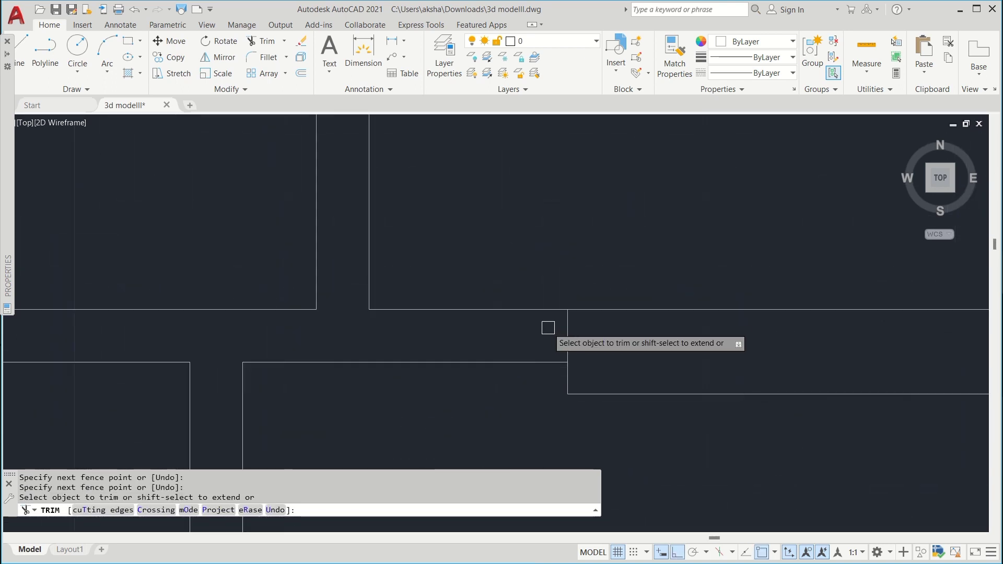
{"action": "left_click", "coordinate": [548, 328]}
{"action": "left_click", "coordinate": [606, 336]}
{"action": "scroll", "coordinate": [505, 222], "scroll_direction": "down", "scroll_amount": 6}
{"action": "scroll", "coordinate": [626, 290], "scroll_direction": "up", "scroll_amount": 6}
{"action": "left_click", "coordinate": [672, 170]}
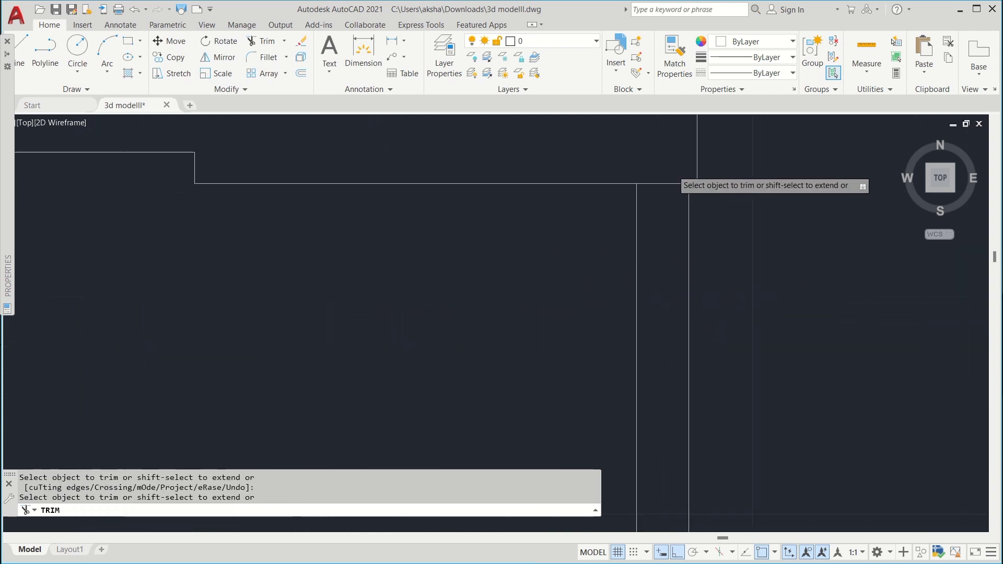
{"action": "left_click", "coordinate": [670, 216]}
{"action": "key", "text": "Return"}
{"action": "scroll", "coordinate": [673, 207], "scroll_direction": "down", "scroll_amount": 6}
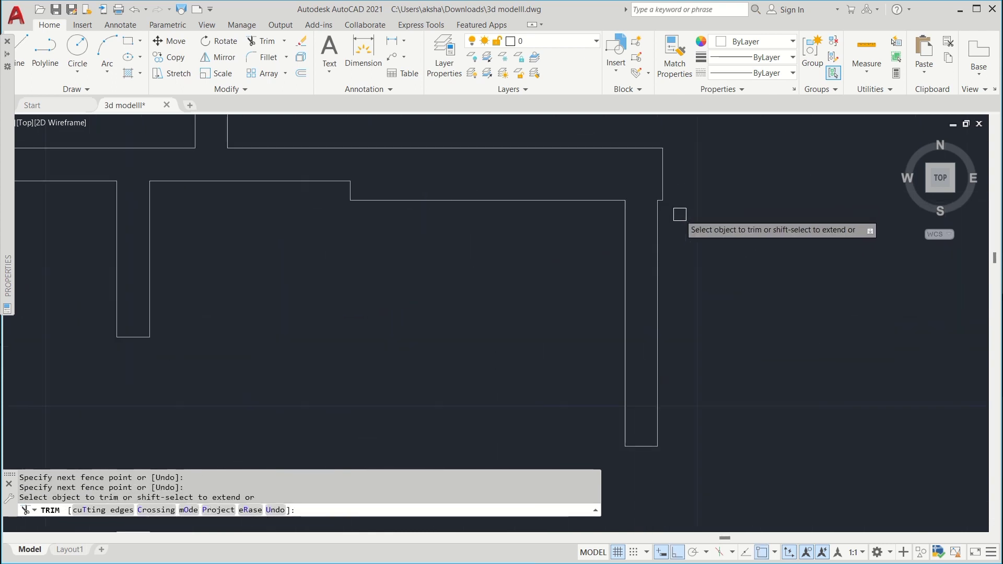
Step: Trim the lines crossing the wall junctions at the east end of the next thick wall to the south
{"action": "scroll", "coordinate": [622, 219], "scroll_direction": "up", "scroll_amount": 3}
{"action": "scroll", "coordinate": [598, 163], "scroll_direction": "up", "scroll_amount": 2}
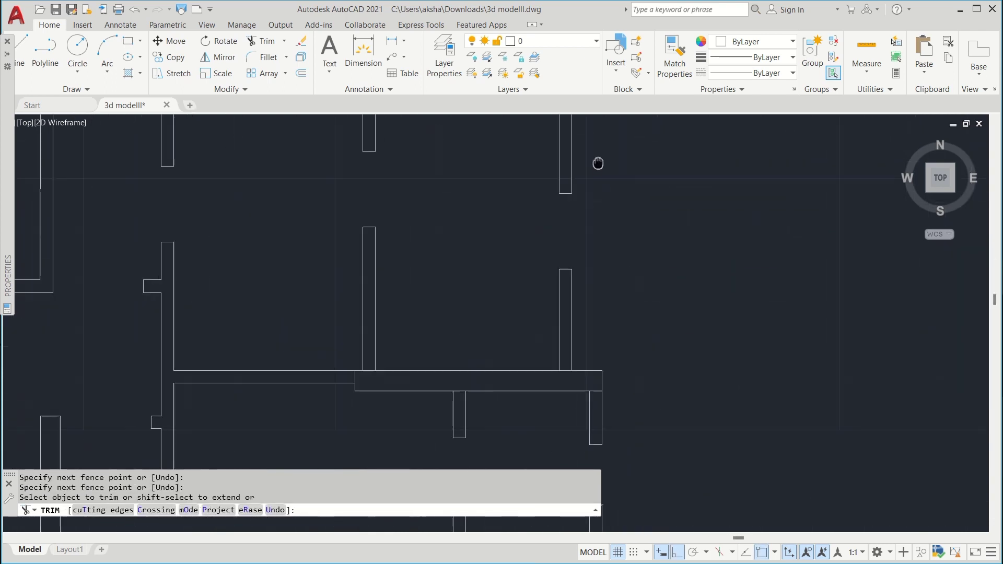
{"action": "scroll", "coordinate": [562, 355], "scroll_direction": "up", "scroll_amount": 3}
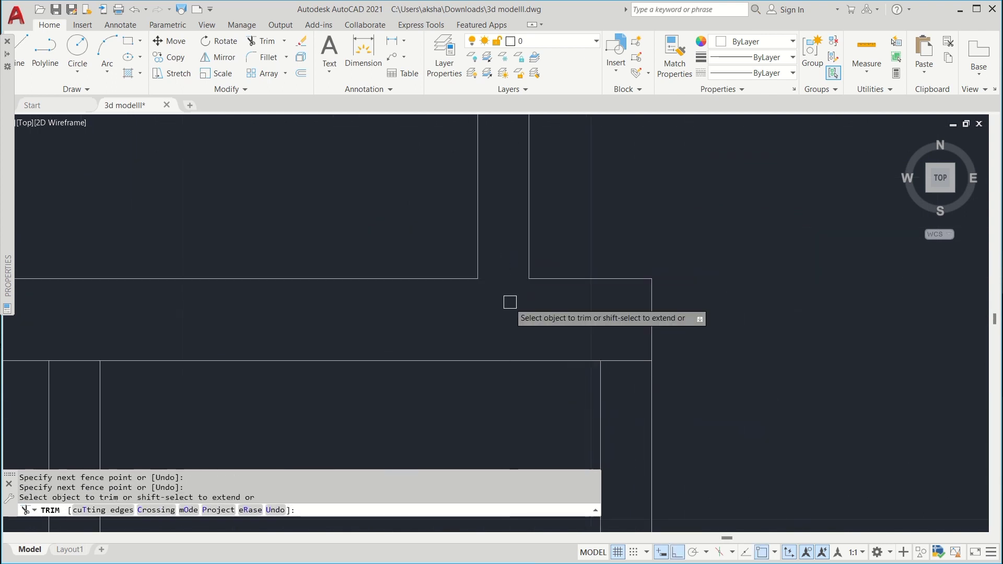
{"action": "scroll", "coordinate": [578, 329], "scroll_direction": "down", "scroll_amount": 3}
{"action": "scroll", "coordinate": [546, 262], "scroll_direction": "up", "scroll_amount": 3}
{"action": "left_click_drag", "start_coordinate": [529, 236], "coordinate": [532, 349]}
{"action": "scroll", "coordinate": [689, 326], "scroll_direction": "down", "scroll_amount": 5}
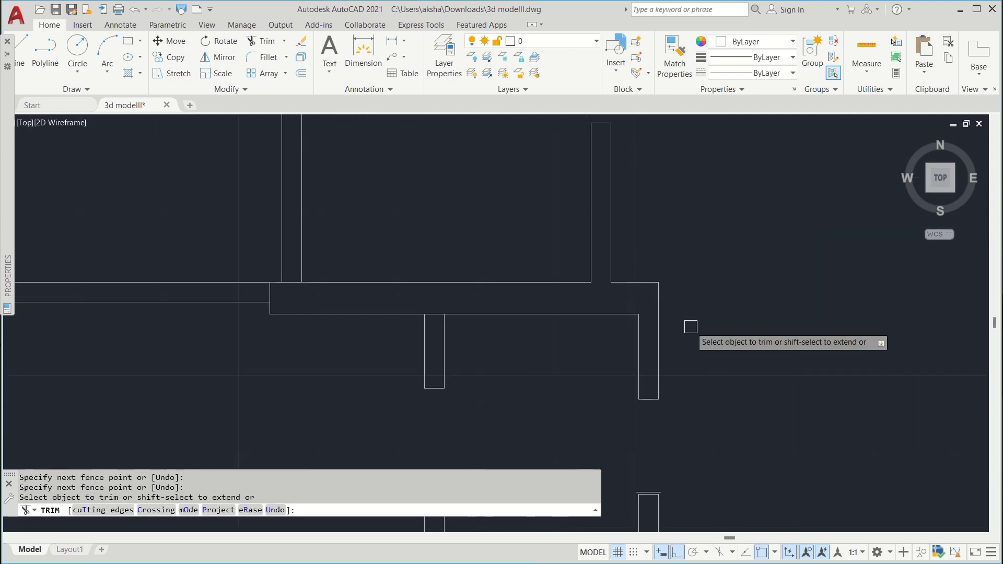
Step: Trim the thick wall's lower line across the top of the short stub wall extending south from it
{"action": "scroll", "coordinate": [522, 331], "scroll_direction": "up", "scroll_amount": 3}
{"action": "scroll", "coordinate": [752, 285], "scroll_direction": "up", "scroll_amount": 2}
{"action": "left_click_drag", "start_coordinate": [800, 283], "coordinate": [778, 340]}
{"action": "scroll", "coordinate": [771, 346], "scroll_direction": "down", "scroll_amount": 3}
{"action": "scroll", "coordinate": [633, 309], "scroll_direction": "up", "scroll_amount": 3}
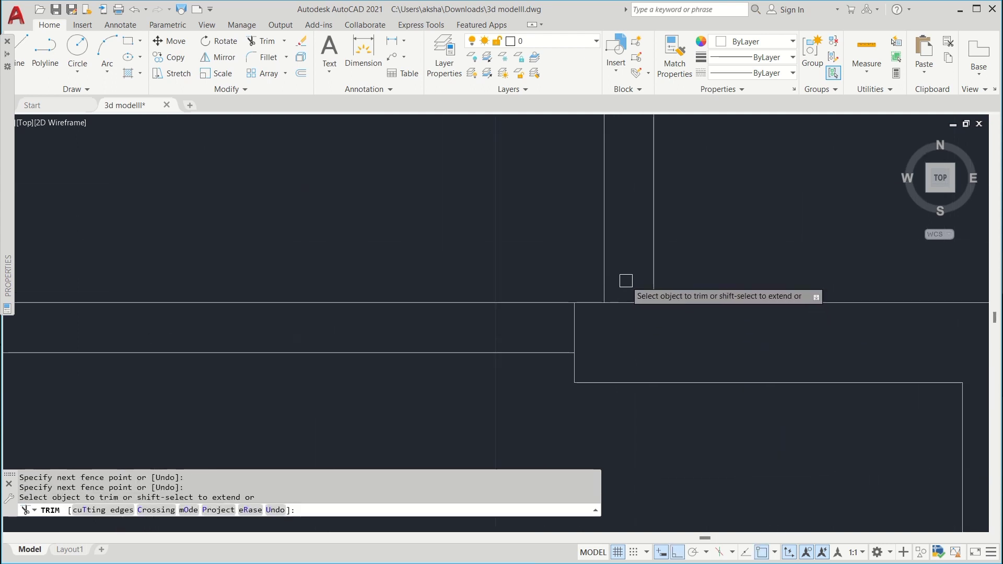
Step: Trim the lines crossing the thick wall where the partition between the small eastern rooms joins it
{"action": "mouse_move", "coordinate": [626, 281]}
{"action": "left_mouse_down"}
{"action": "mouse_move", "coordinate": [596, 330]}
{"action": "mouse_move", "coordinate": [528, 326]}
{"action": "left_mouse_up"}
{"action": "scroll", "coordinate": [549, 321], "scroll_direction": "down", "scroll_amount": 5}
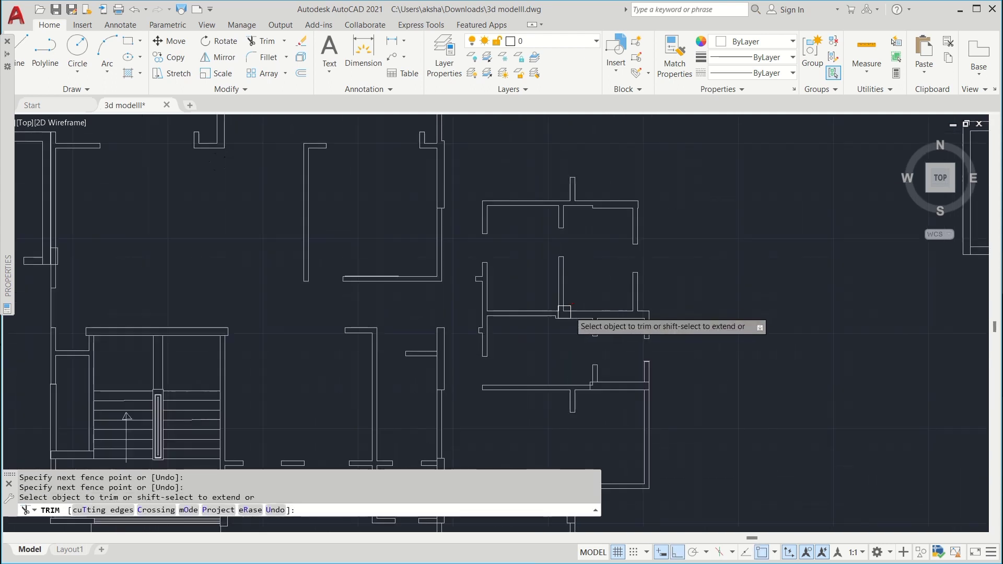
{"action": "scroll", "coordinate": [489, 219], "scroll_direction": "up", "scroll_amount": 2}
{"action": "scroll", "coordinate": [490, 205], "scroll_direction": "down", "scroll_amount": 2}
Step: Trim the overlapping lines at the step in the southern room's top wall, where the short stub wall extends north
{"action": "scroll", "coordinate": [563, 410], "scroll_direction": "up", "scroll_amount": 4}
{"action": "middle_click_drag", "start_coordinate": [563, 410], "coordinate": [504, 302]}
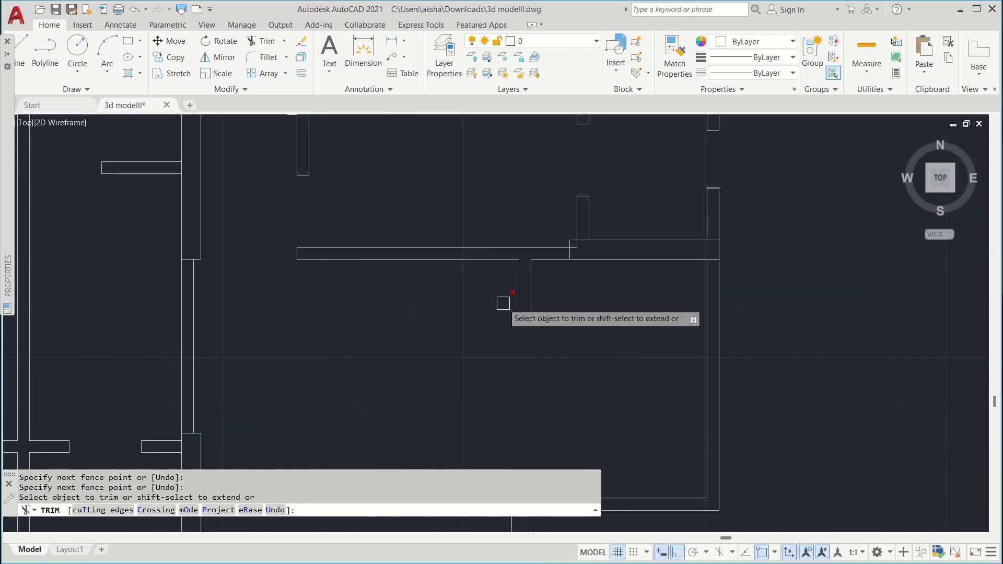
{"action": "scroll", "coordinate": [504, 303], "scroll_direction": "up", "scroll_amount": 2}
{"action": "scroll", "coordinate": [617, 211], "scroll_direction": "up", "scroll_amount": 6}
{"action": "mouse_move", "coordinate": [618, 211]}
{"action": "middle_mouse_down"}
{"action": "mouse_move", "coordinate": [631, 211]}
{"action": "mouse_move", "coordinate": [508, 247]}
{"action": "middle_mouse_up"}
{"action": "left_click_drag", "start_coordinate": [537, 236], "coordinate": [466, 291]}
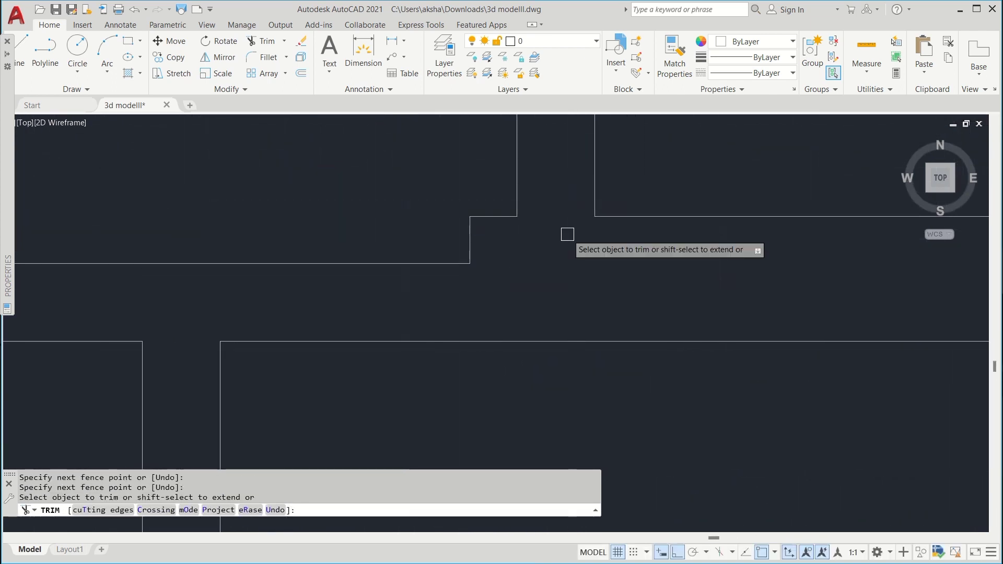
Step: Trim away the stray line above the southern room's east wall end, and the line crossing the wall junction below it
{"action": "scroll", "coordinate": [566, 233], "scroll_direction": "down", "scroll_amount": 5}
{"action": "scroll", "coordinate": [461, 208], "scroll_direction": "down", "scroll_amount": 2}
{"action": "scroll", "coordinate": [650, 200], "scroll_direction": "up", "scroll_amount": 4}
{"action": "scroll", "coordinate": [648, 199], "scroll_direction": "up", "scroll_amount": 2}
{"action": "middle_click_drag", "start_coordinate": [532, 178], "coordinate": [591, 396]}
{"action": "scroll", "coordinate": [493, 287], "scroll_direction": "up", "scroll_amount": 4}
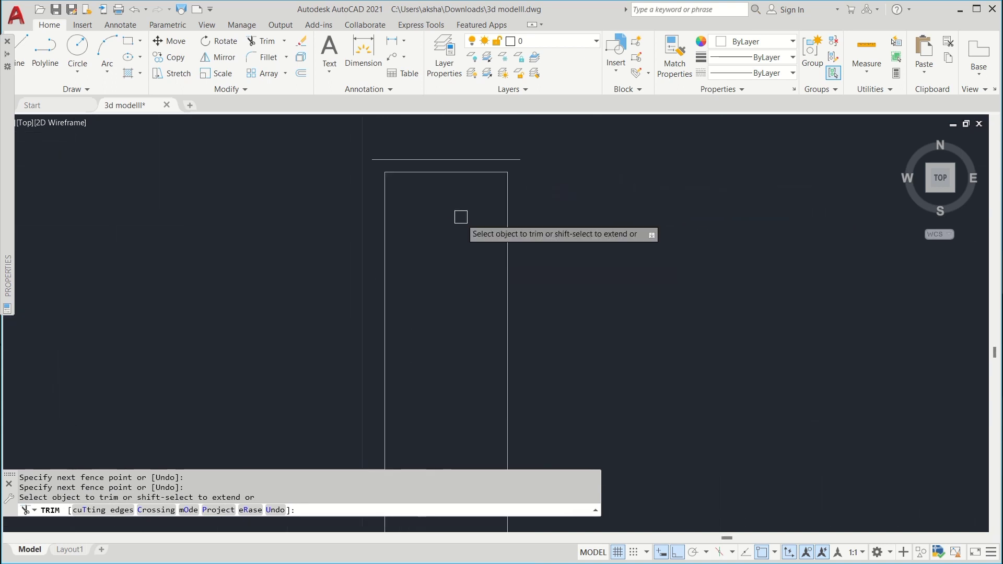
{"action": "left_click", "coordinate": [505, 160]}
{"action": "scroll", "coordinate": [506, 280], "scroll_direction": "down", "scroll_amount": 5}
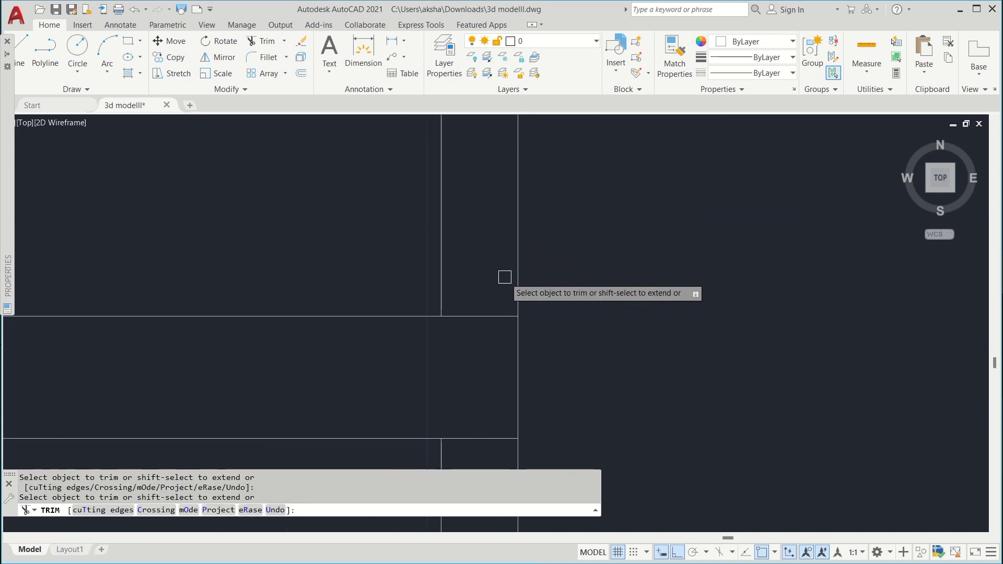
{"action": "middle_click_drag", "start_coordinate": [499, 283], "coordinate": [506, 195]}
{"action": "mouse_move", "coordinate": [503, 190]}
{"action": "left_mouse_down"}
{"action": "mouse_move", "coordinate": [501, 287]}
{"action": "mouse_move", "coordinate": [516, 286]}
{"action": "left_mouse_up"}
Step: Trim the lines crossing the thicker section of the southern room's lower east wall
{"action": "scroll", "coordinate": [505, 229], "scroll_direction": "down", "scroll_amount": 8}
{"action": "scroll", "coordinate": [457, 276], "scroll_direction": "up", "scroll_amount": 4}
{"action": "scroll", "coordinate": [463, 320], "scroll_direction": "up", "scroll_amount": 5}
{"action": "scroll", "coordinate": [532, 229], "scroll_direction": "down", "scroll_amount": 6}
{"action": "scroll", "coordinate": [527, 380], "scroll_direction": "up", "scroll_amount": 6}
{"action": "middle_click_drag", "start_coordinate": [527, 382], "coordinate": [534, 299]}
{"action": "left_click_drag", "start_coordinate": [528, 292], "coordinate": [529, 412]}
{"action": "scroll", "coordinate": [569, 277], "scroll_direction": "down", "scroll_amount": 6}
{"action": "scroll", "coordinate": [502, 362], "scroll_direction": "down", "scroll_amount": 3}
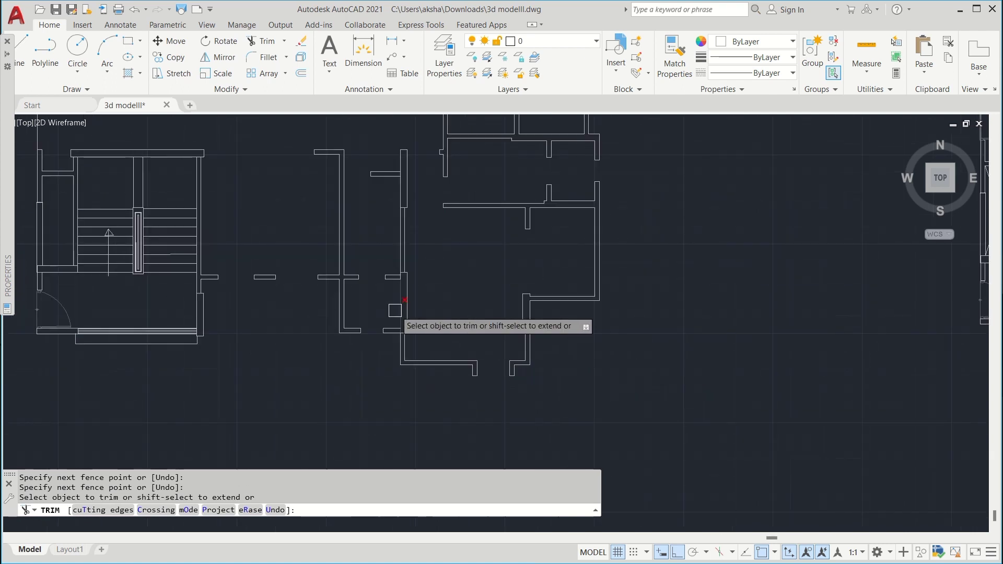
Step: Trim the western face line of the southern room's west wall where the stub walls join it
{"action": "scroll", "coordinate": [383, 320], "scroll_direction": "up", "scroll_amount": 5}
{"action": "scroll", "coordinate": [430, 368], "scroll_direction": "up", "scroll_amount": 6}
{"action": "left_click_drag", "start_coordinate": [452, 347], "coordinate": [529, 394]}
{"action": "scroll", "coordinate": [519, 395], "scroll_direction": "down", "scroll_amount": 6}
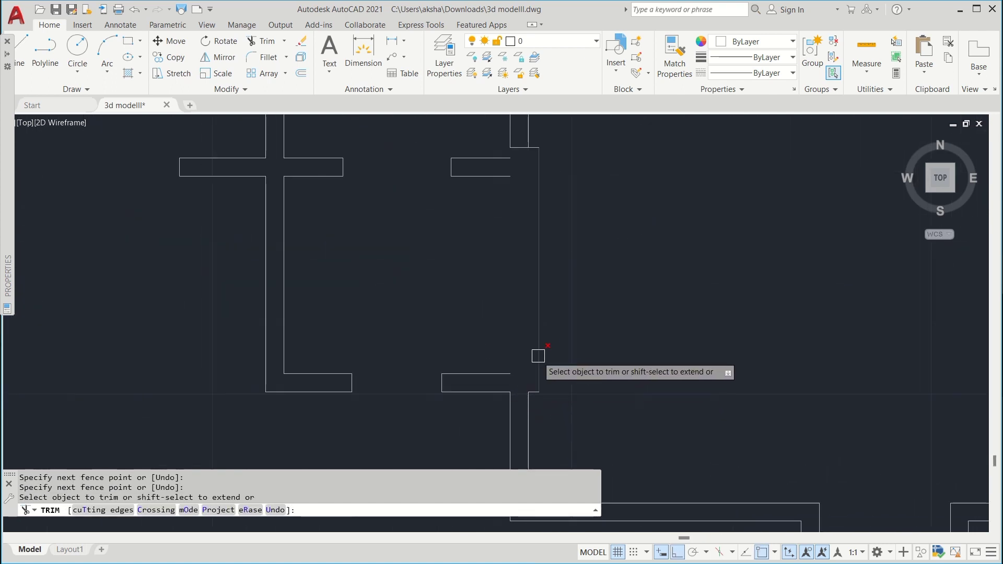
Step: Draw a vertical line along the west wall's face, from the lower stub wall up to the upper stub's lower edge
{"action": "key", "text": "Return"}
{"action": "type", "text": "l"}
{"action": "key", "text": "Return"}
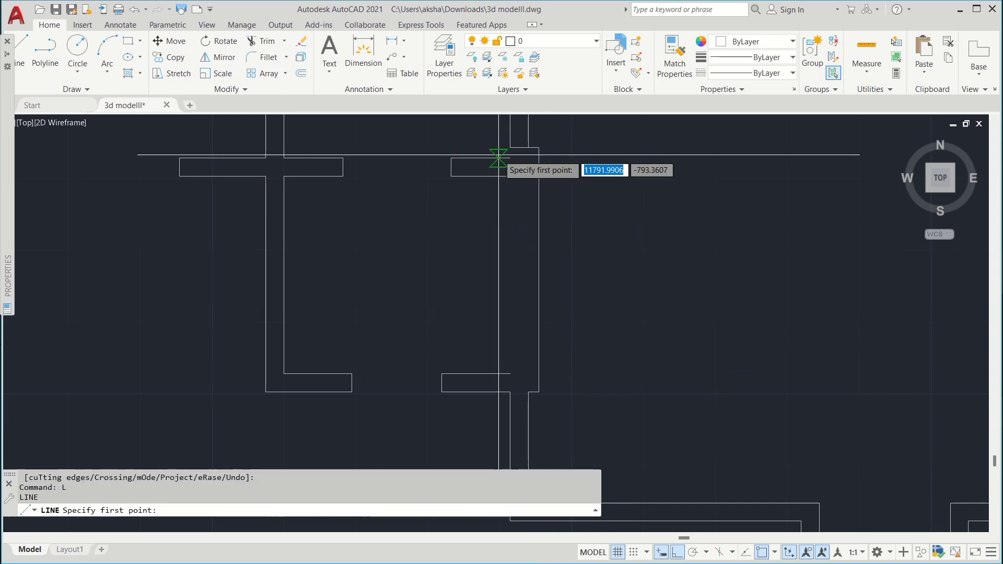
{"action": "left_click", "coordinate": [510, 376]}
{"action": "scroll", "coordinate": [517, 235], "scroll_direction": "up", "scroll_amount": 6}
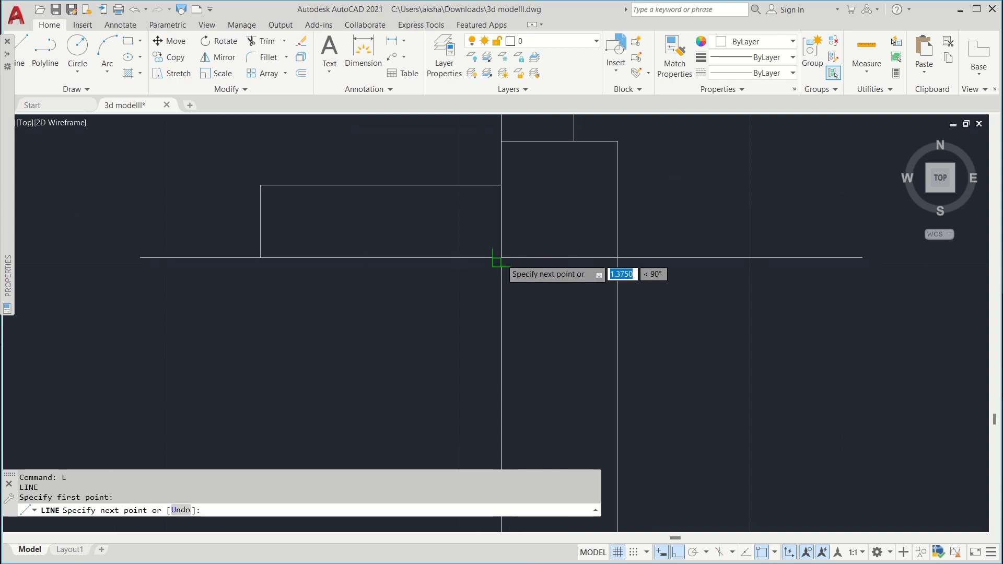
{"action": "scroll", "coordinate": [501, 258], "scroll_direction": "up", "scroll_amount": 3}
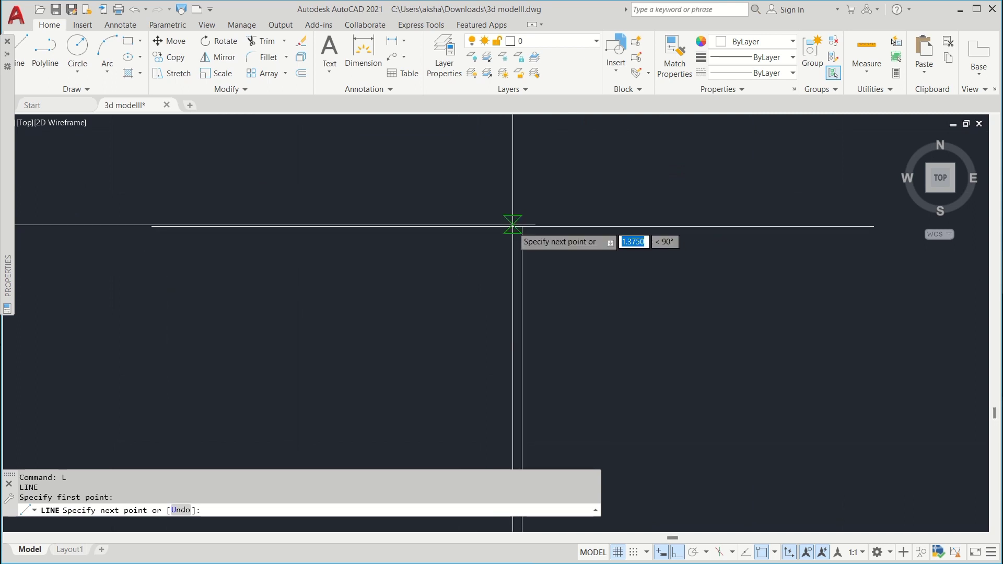
{"action": "left_click", "coordinate": [550, 218]}
{"action": "key", "text": "Escape"}
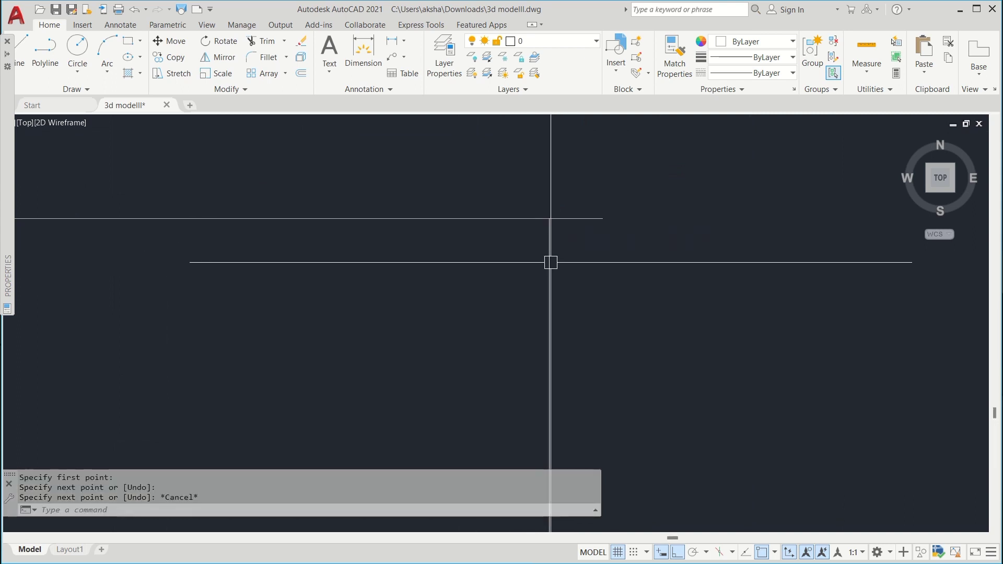
Step: Trim the overhanging end of the upper stub wall's lower edge beyond the new vertical line
{"action": "key", "text": "Return"}
{"action": "left_click", "coordinate": [588, 199]}
{"action": "left_click", "coordinate": [575, 272]}
{"action": "scroll", "coordinate": [533, 321], "scroll_direction": "down", "scroll_amount": 10}
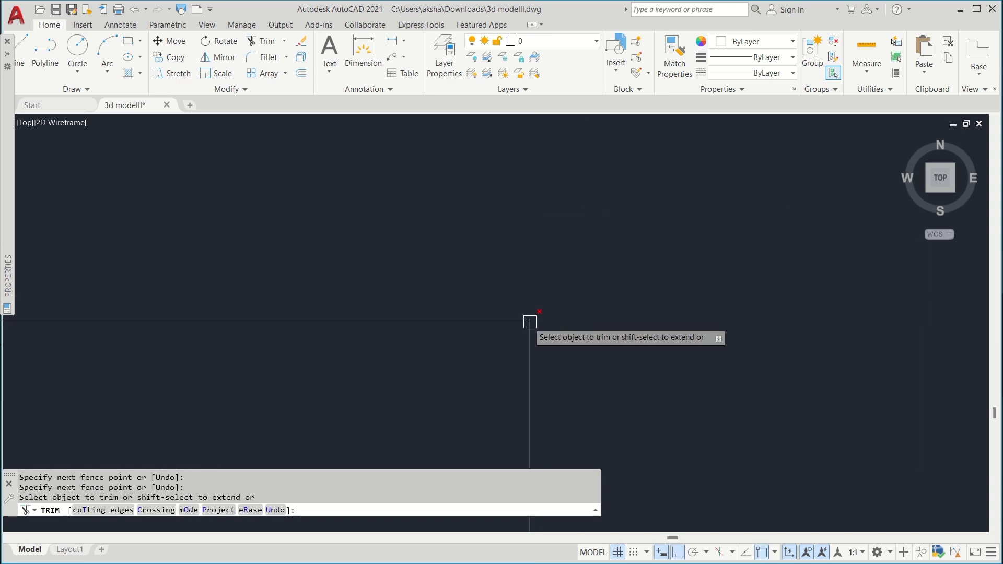
{"action": "scroll", "coordinate": [537, 321], "scroll_direction": "down", "scroll_amount": 2}
Step: Try to close the gap above the upper stub wall with a line up to the corner of the thicker wall section
{"action": "key", "text": "Return"}
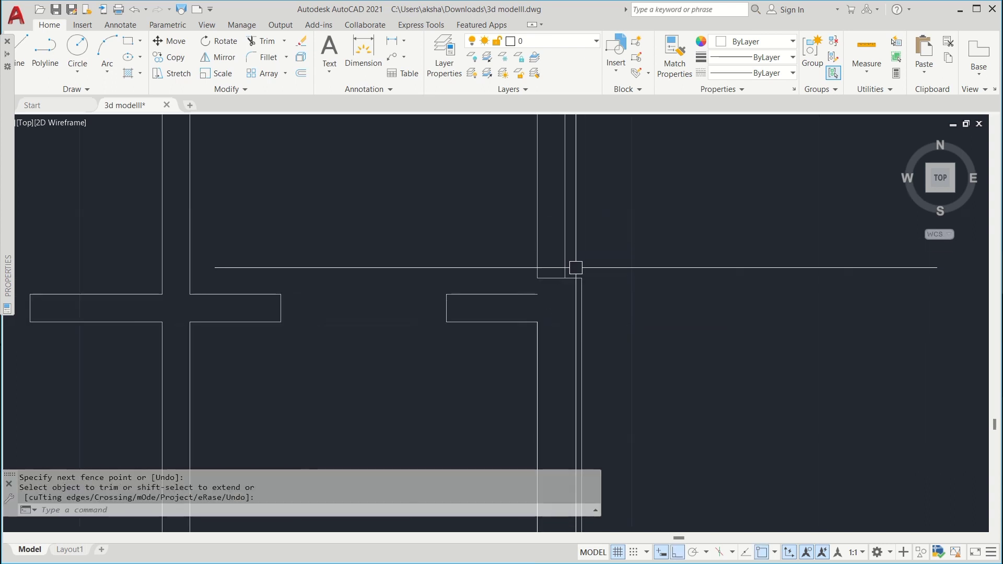
{"action": "type", "text": "l"}
{"action": "key", "text": "Return"}
{"action": "scroll", "coordinate": [538, 278], "scroll_direction": "up", "scroll_amount": 4}
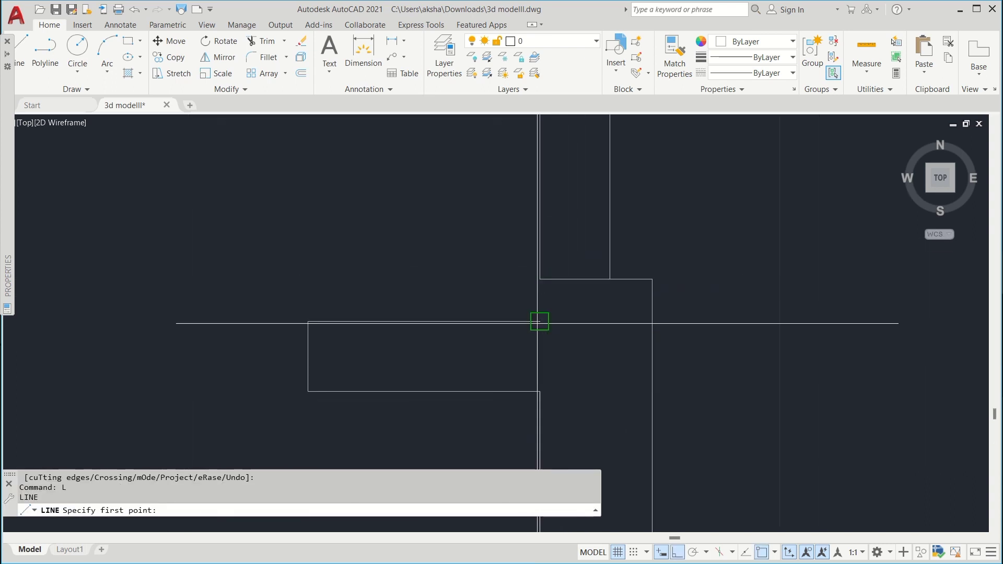
{"action": "left_click", "coordinate": [539, 322]}
{"action": "scroll", "coordinate": [538, 279], "scroll_direction": "up", "scroll_amount": 6}
{"action": "left_click", "coordinate": [544, 277]}
{"action": "key", "text": "Escape"}
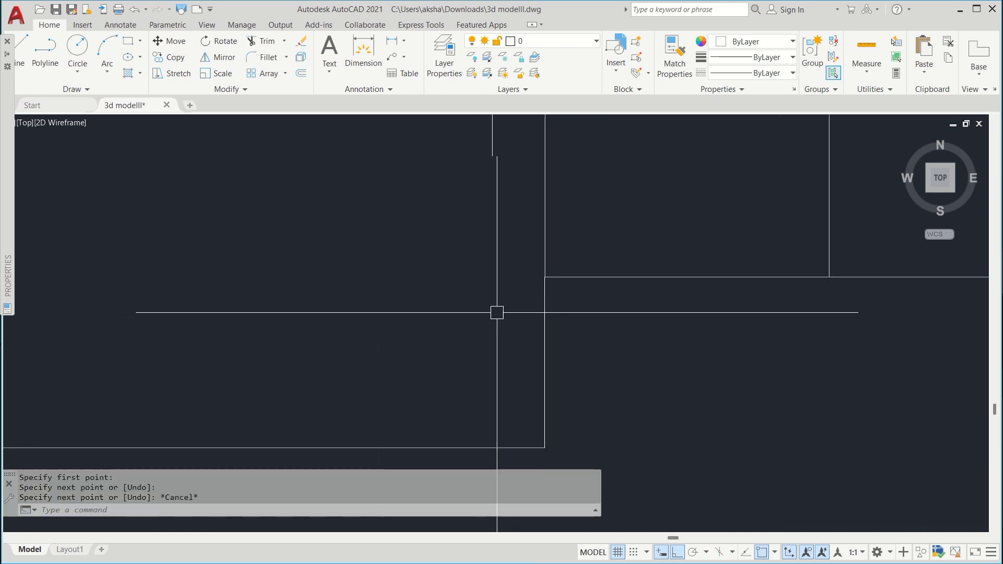
{"action": "scroll", "coordinate": [496, 312], "scroll_direction": "up", "scroll_amount": 4}
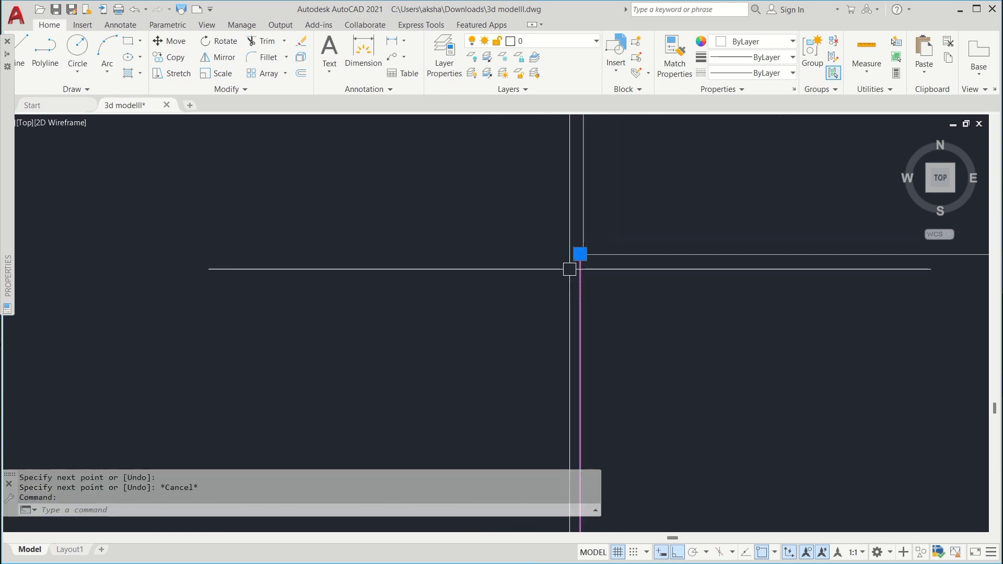
{"action": "scroll", "coordinate": [569, 269], "scroll_direction": "down", "scroll_amount": 2}
Step: Stretch the wall's western face line down to the level of the upper stub wall's top edge
{"action": "left_click", "coordinate": [566, 233]}
{"action": "left_click", "coordinate": [577, 233]}
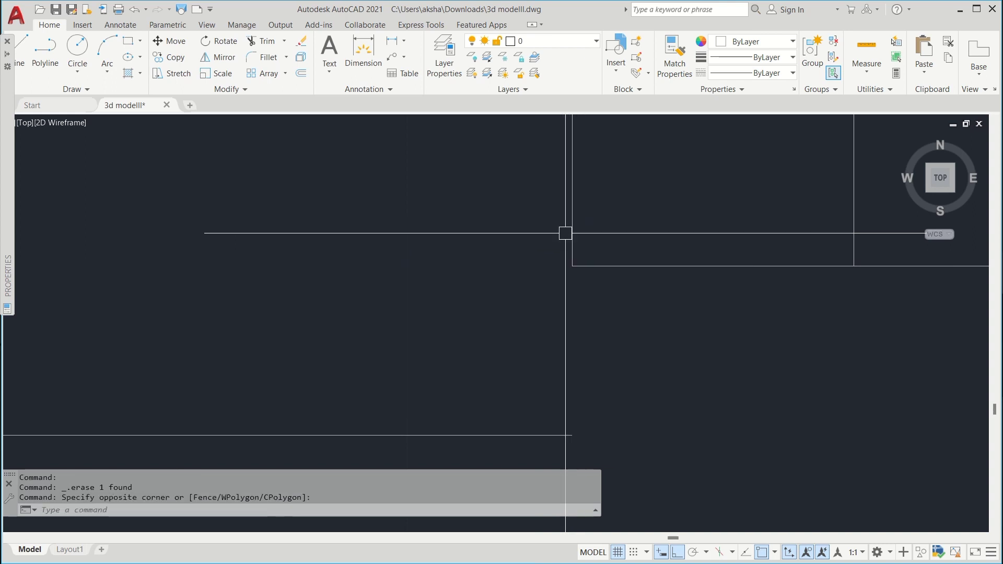
{"action": "left_click", "coordinate": [573, 230]}
{"action": "scroll", "coordinate": [584, 275], "scroll_direction": "up", "scroll_amount": 4}
{"action": "left_click", "coordinate": [555, 240]}
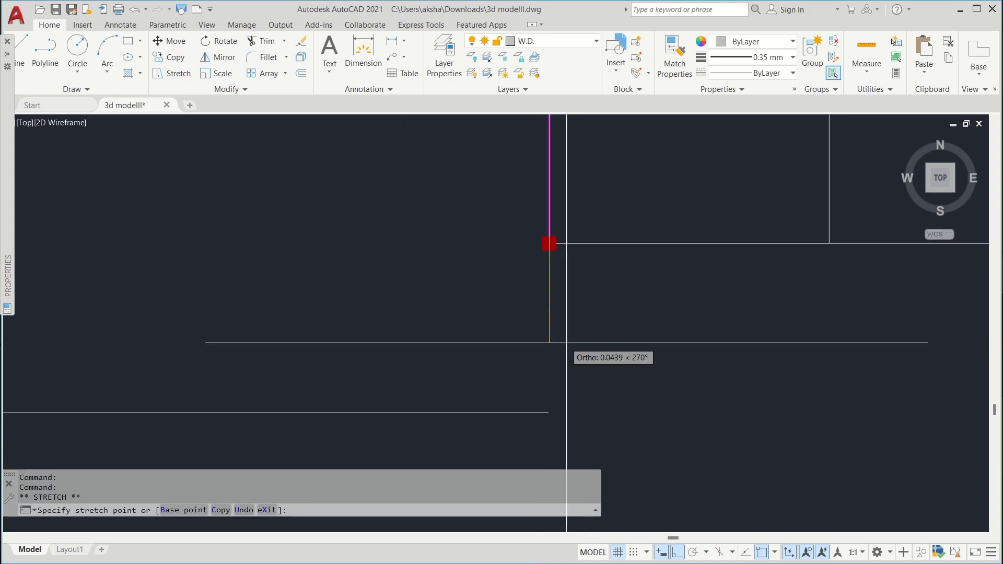
{"action": "scroll", "coordinate": [567, 351], "scroll_direction": "up", "scroll_amount": 3}
{"action": "scroll", "coordinate": [521, 449], "scroll_direction": "up", "scroll_amount": 4}
{"action": "scroll", "coordinate": [584, 318], "scroll_direction": "up", "scroll_amount": 4}
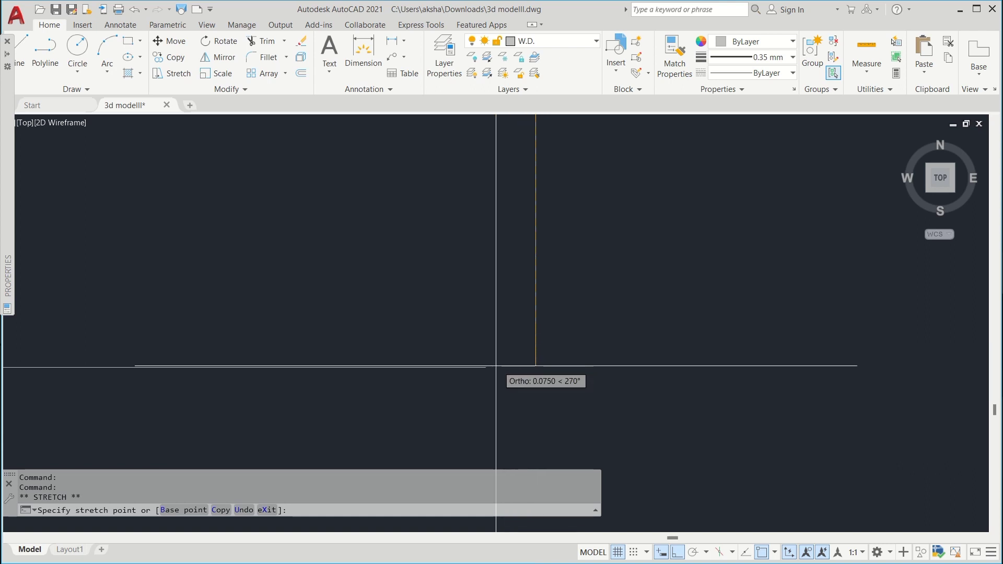
{"action": "left_click", "coordinate": [544, 368]}
{"action": "key", "text": "Escape"}
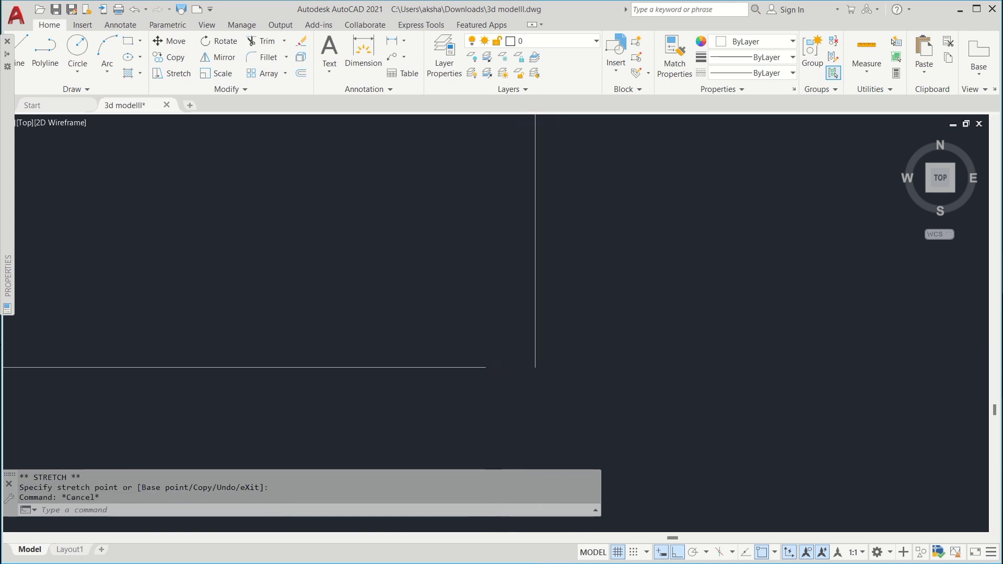
Step: Stretch the upper stub wall's top edge to meet the end of the wall's western face line
{"action": "left_click", "coordinate": [488, 368]}
{"action": "left_click", "coordinate": [485, 368]}
{"action": "left_click", "coordinate": [535, 367]}
{"action": "key", "text": "Escape"}
{"action": "scroll", "coordinate": [531, 329], "scroll_direction": "down", "scroll_amount": 10}
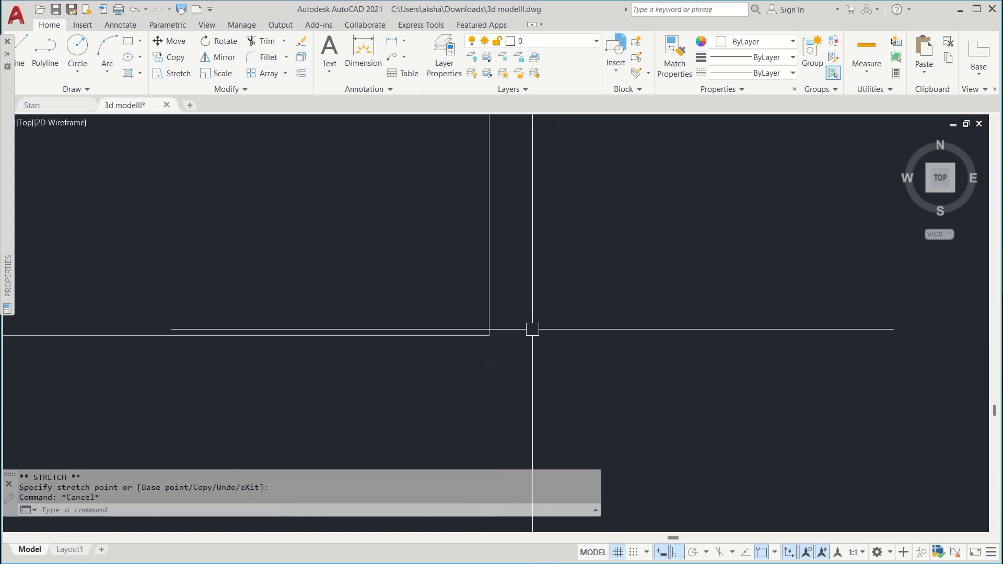
Step: Trim the horizontal line crossing the wall at the top of the thicker section beside the upper stub
{"action": "scroll", "coordinate": [524, 296], "scroll_direction": "up", "scroll_amount": 4}
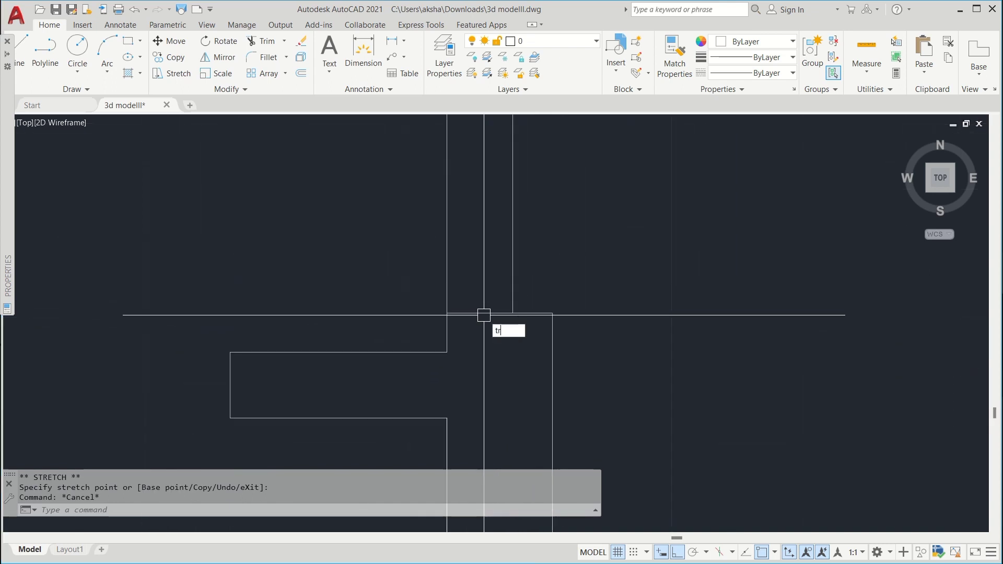
{"action": "type", "text": "tr"}
{"action": "key", "text": "Return"}
{"action": "scroll", "coordinate": [484, 315], "scroll_direction": "down", "scroll_amount": 6}
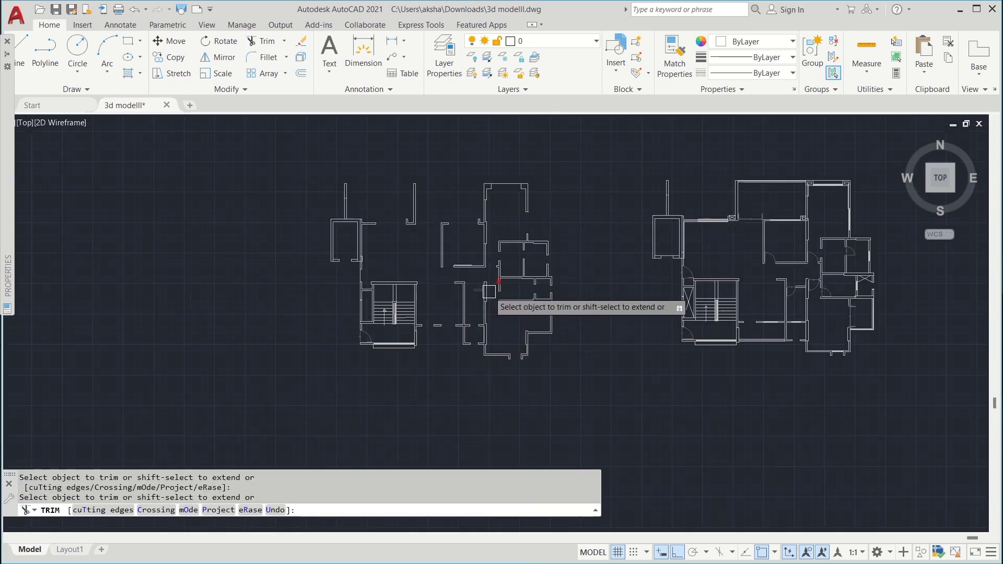
Step: Trim the wall's western face line across the end of the next stub wall to the north
{"action": "scroll", "coordinate": [489, 291], "scroll_direction": "up", "scroll_amount": 8}
{"action": "scroll", "coordinate": [531, 235], "scroll_direction": "down", "scroll_amount": 6}
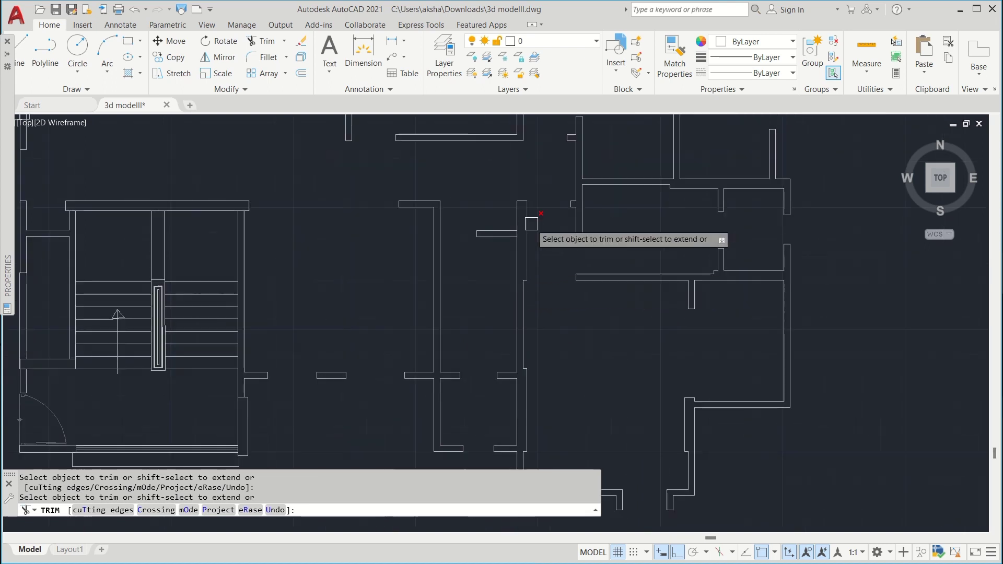
{"action": "scroll", "coordinate": [517, 267], "scroll_direction": "up", "scroll_amount": 11}
{"action": "left_click_drag", "start_coordinate": [520, 274], "coordinate": [425, 268]}
{"action": "key", "text": "Return"}
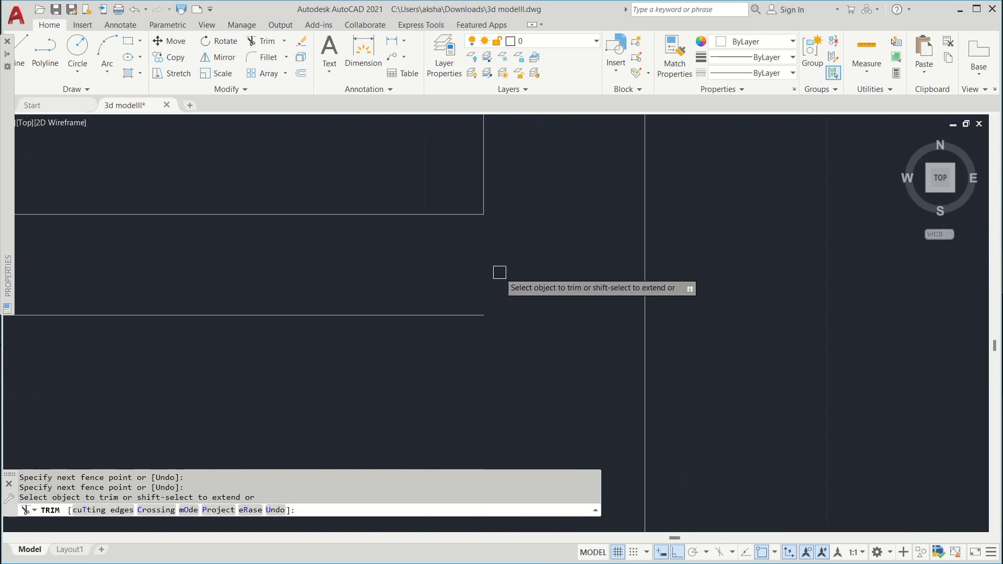
{"action": "scroll", "coordinate": [508, 266], "scroll_direction": "down", "scroll_amount": 5}
{"action": "key", "text": "Return"}
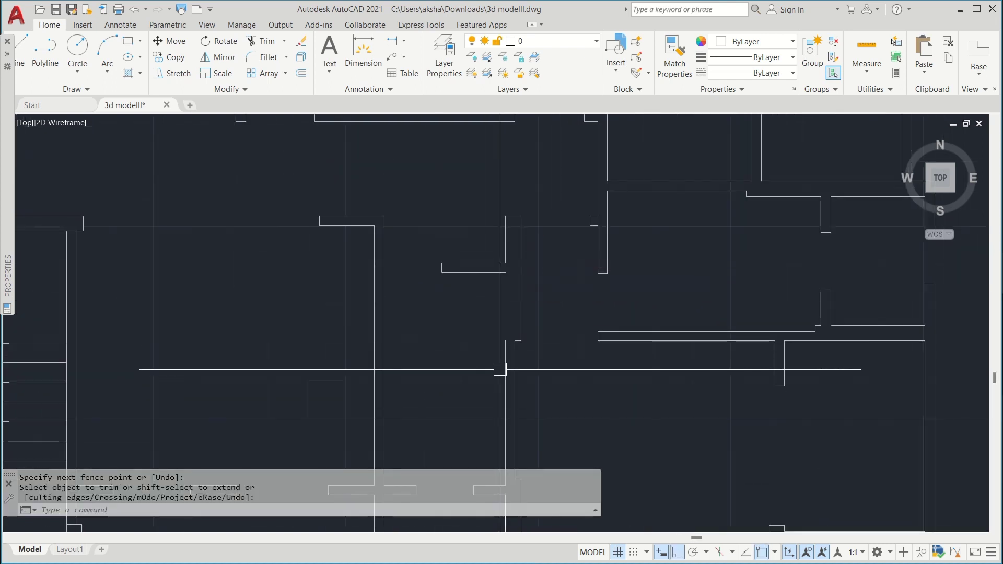
Step: Stretch the remaining western face line of the wall up to the lower edge of the northern stub wall
{"action": "scroll", "coordinate": [508, 343], "scroll_direction": "up", "scroll_amount": 4}
{"action": "left_click", "coordinate": [511, 307]}
{"action": "left_click", "coordinate": [510, 307]}
{"action": "middle_click_drag", "start_coordinate": [514, 226], "coordinate": [514, 328]}
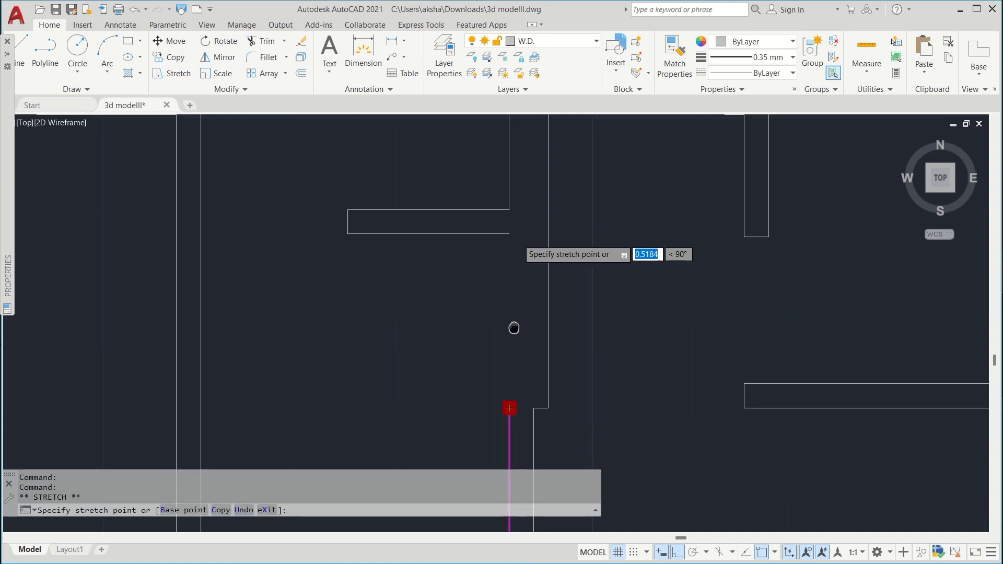
{"action": "scroll", "coordinate": [514, 288], "scroll_direction": "up", "scroll_amount": 2}
{"action": "left_click", "coordinate": [504, 204]}
{"action": "key", "text": "Escape"}
{"action": "scroll", "coordinate": [515, 355], "scroll_direction": "down", "scroll_amount": 6}
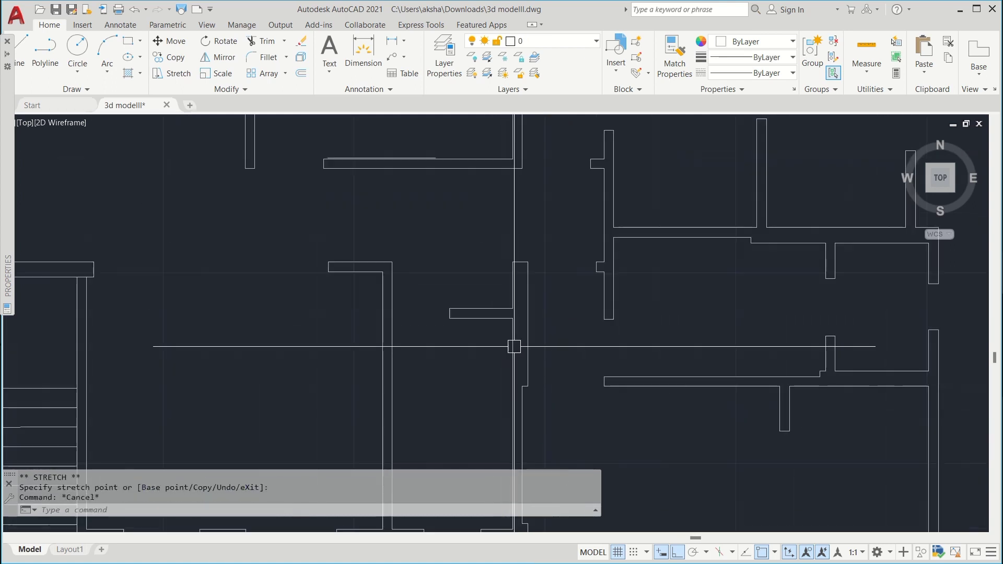
{"action": "middle_click_drag", "start_coordinate": [594, 322], "coordinate": [538, 328]}
{"action": "scroll", "coordinate": [330, 259], "scroll_direction": "up", "scroll_amount": 5}
{"action": "middle_click_drag", "start_coordinate": [333, 259], "coordinate": [560, 559]}
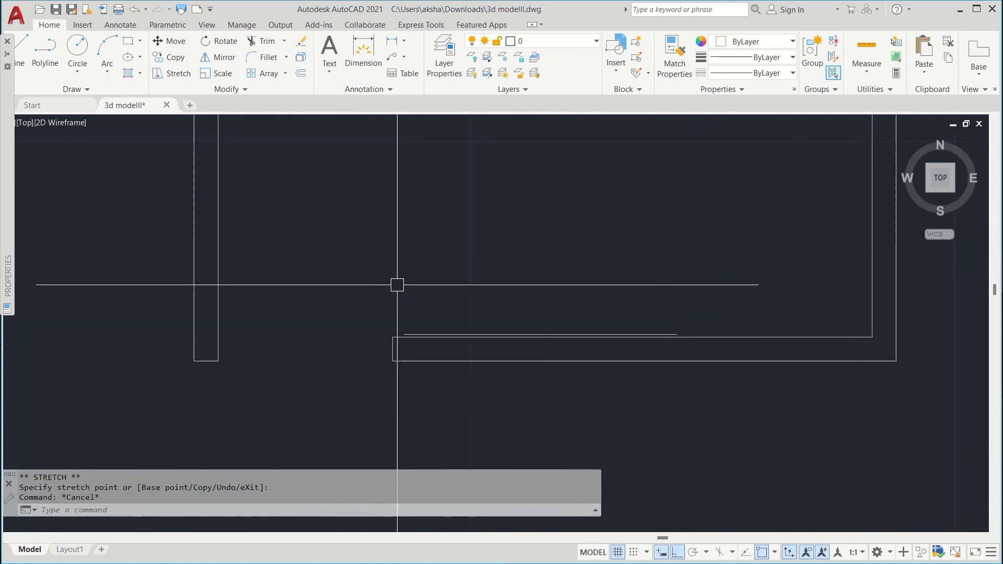
{"action": "scroll", "coordinate": [414, 329], "scroll_direction": "up", "scroll_amount": 10}
{"action": "left_click", "coordinate": [425, 356]}
{"action": "scroll", "coordinate": [423, 332], "scroll_direction": "down", "scroll_amount": 18}
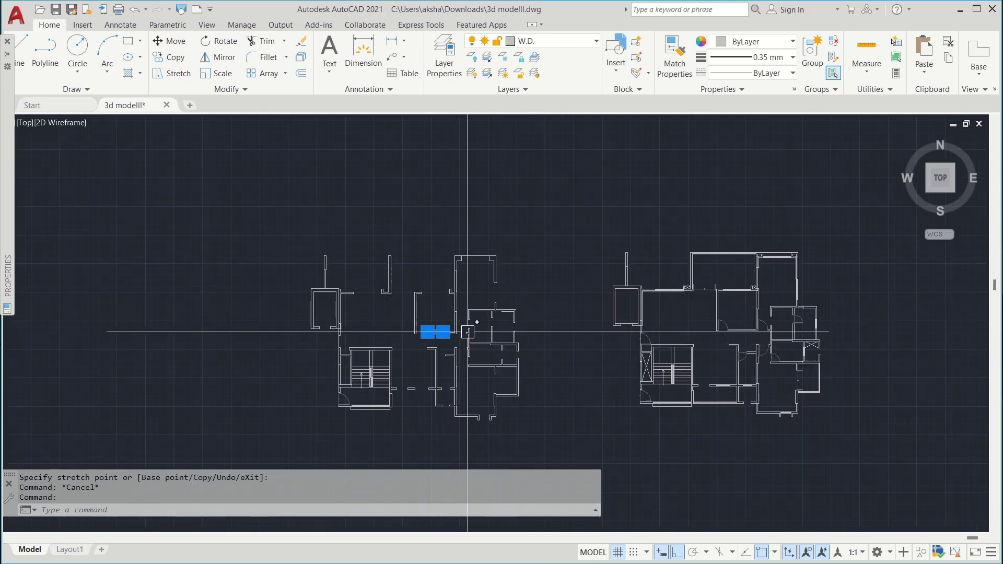
{"action": "scroll", "coordinate": [468, 333], "scroll_direction": "up", "scroll_amount": 4}
{"action": "scroll", "coordinate": [356, 175], "scroll_direction": "up", "scroll_amount": 2}
{"action": "key", "text": "Escape"}
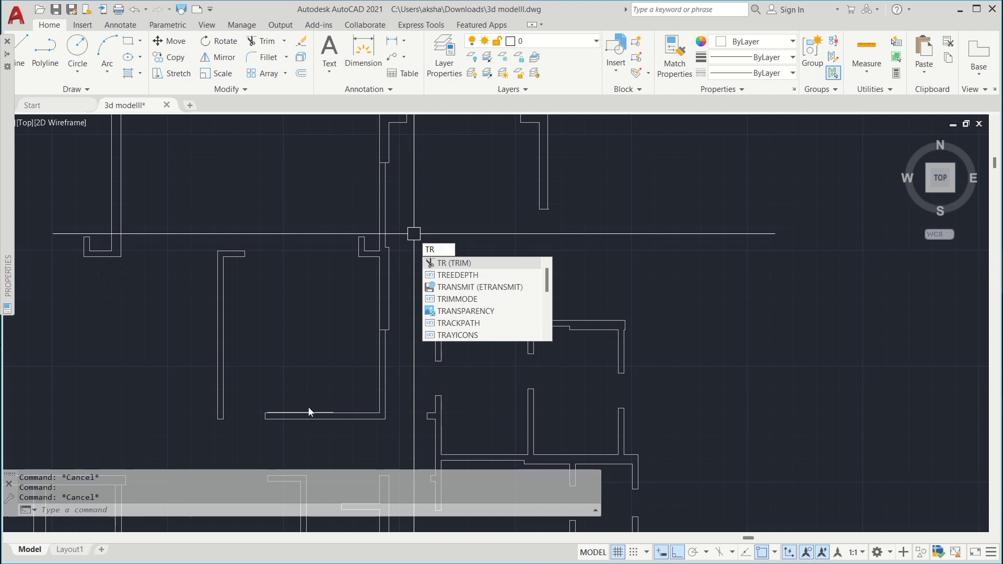
Step: Trim the line crossing the upper middle room's east wall at the lower end of its thicker section
{"action": "scroll", "coordinate": [309, 410], "scroll_direction": "up", "scroll_amount": 4}
{"action": "key", "text": "Return"}
{"action": "scroll", "coordinate": [512, 201], "scroll_direction": "up", "scroll_amount": 6}
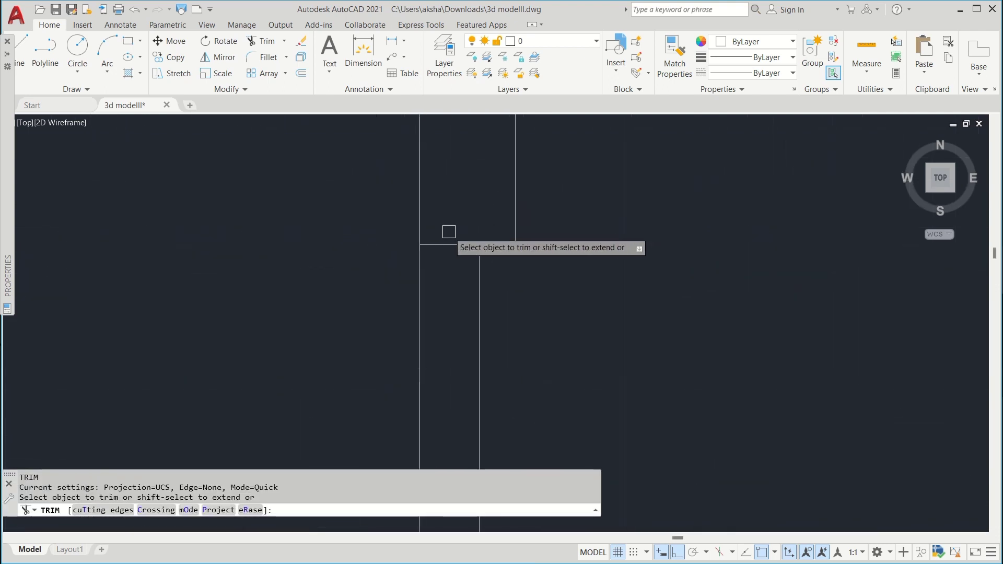
{"action": "left_click_drag", "start_coordinate": [448, 230], "coordinate": [462, 293]}
{"action": "scroll", "coordinate": [567, 269], "scroll_direction": "down", "scroll_amount": 8}
{"action": "key", "text": "Return"}
Step: Delete the stray duplicate line running just above the upper middle room's south wall
{"action": "scroll", "coordinate": [384, 387], "scroll_direction": "up", "scroll_amount": 6}
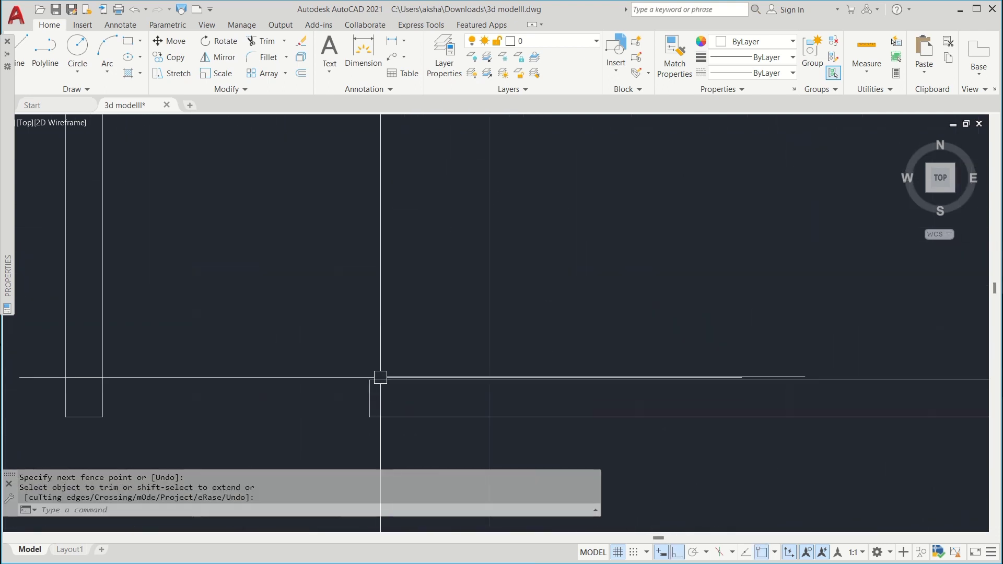
{"action": "key", "text": "Return"}
{"action": "left_click", "coordinate": [394, 375]}
{"action": "scroll", "coordinate": [378, 365], "scroll_direction": "down", "scroll_amount": 3}
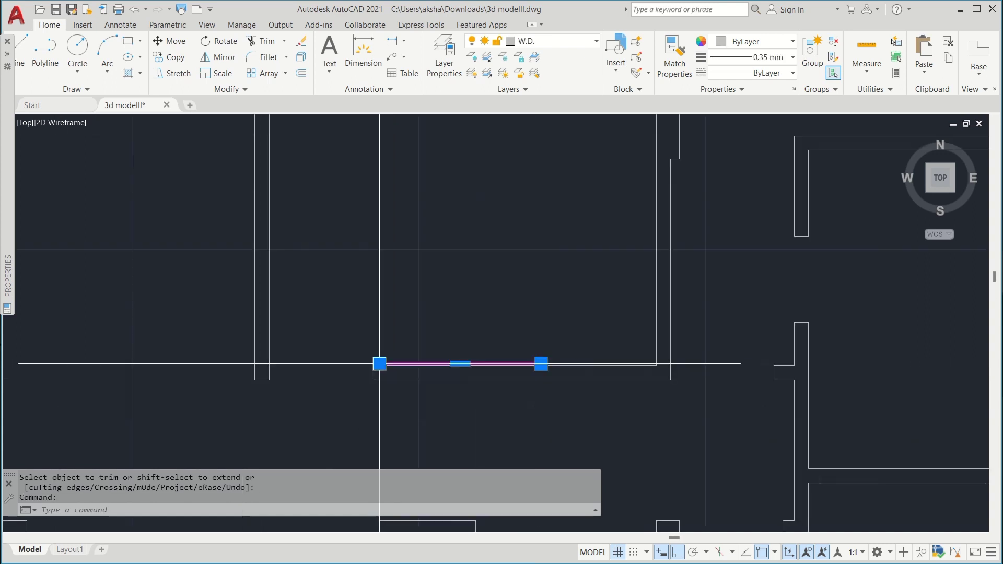
{"action": "key", "text": "Delete"}
{"action": "scroll", "coordinate": [450, 370], "scroll_direction": "down", "scroll_amount": 3}
{"action": "scroll", "coordinate": [503, 334], "scroll_direction": "up", "scroll_amount": 3}
{"action": "scroll", "coordinate": [578, 311], "scroll_direction": "up", "scroll_amount": 4}
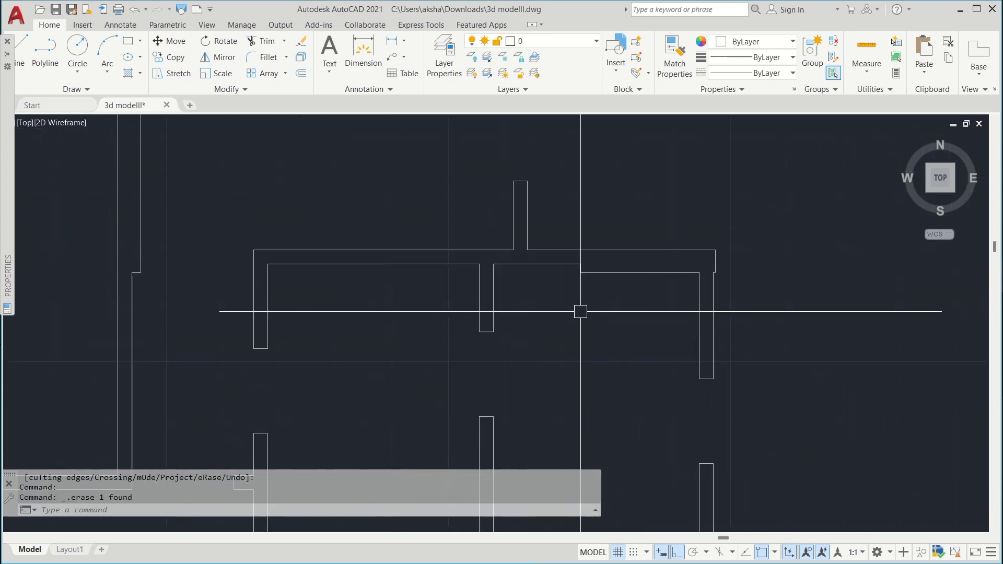
Step: Trim the line crossing the northernmost room's west wall at the point where the wall changes thickness
{"action": "scroll", "coordinate": [580, 312], "scroll_direction": "down", "scroll_amount": 2}
{"action": "middle_click_drag", "start_coordinate": [580, 312], "coordinate": [536, 252]}
{"action": "middle_click_drag", "start_coordinate": [554, 359], "coordinate": [516, 241]}
{"action": "middle_click_drag", "start_coordinate": [568, 346], "coordinate": [575, 321]}
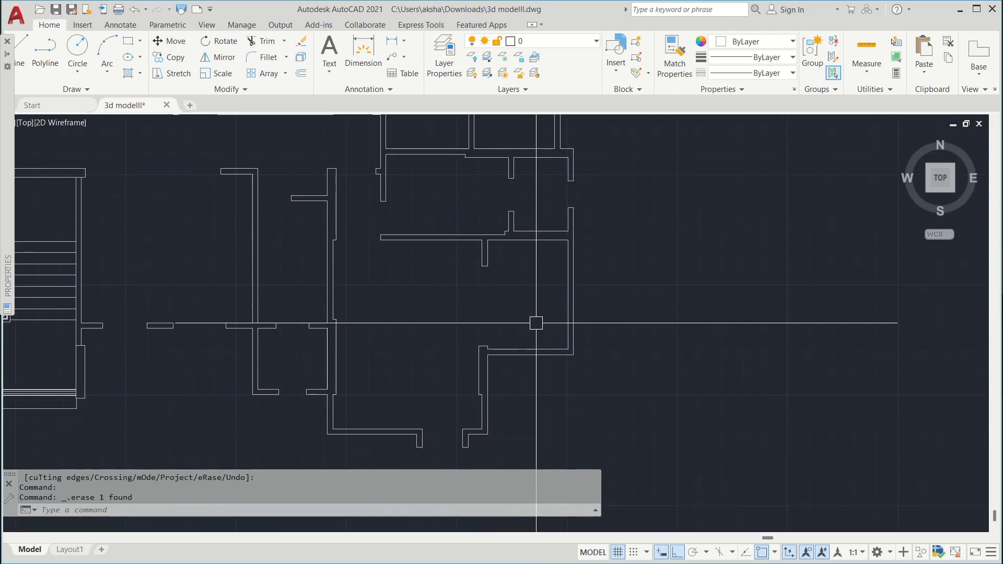
{"action": "scroll", "coordinate": [536, 323], "scroll_direction": "down", "scroll_amount": 2}
{"action": "mouse_move", "coordinate": [434, 331]}
{"action": "middle_mouse_down"}
{"action": "mouse_move", "coordinate": [474, 342]}
{"action": "mouse_move", "coordinate": [544, 396]}
{"action": "middle_mouse_up"}
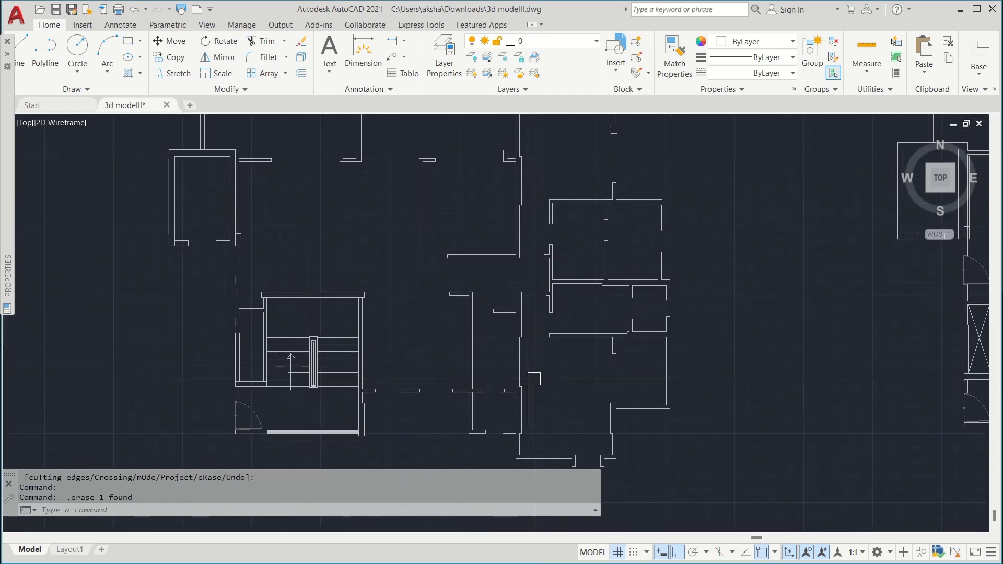
{"action": "middle_click_drag", "start_coordinate": [521, 313], "coordinate": [532, 449]}
{"action": "scroll", "coordinate": [533, 219], "scroll_direction": "up", "scroll_amount": 2}
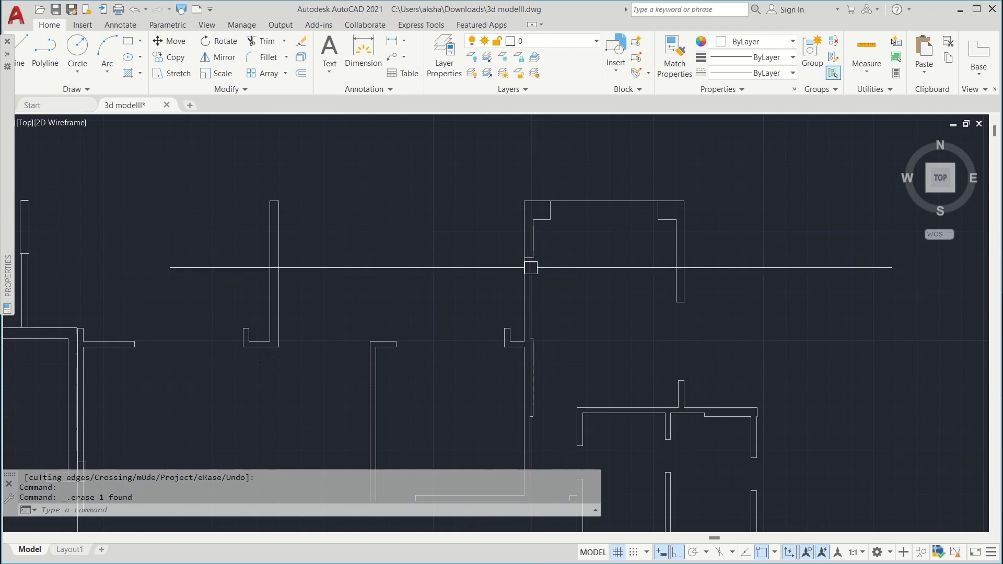
{"action": "type", "text": "tr"}
{"action": "key", "text": "space"}
{"action": "scroll", "coordinate": [531, 277], "scroll_direction": "up", "scroll_amount": 4}
{"action": "scroll", "coordinate": [515, 192], "scroll_direction": "up", "scroll_amount": 3}
{"action": "left_click_drag", "start_coordinate": [515, 192], "coordinate": [517, 270]}
{"action": "middle_click_drag", "start_coordinate": [508, 226], "coordinate": [514, 336]}
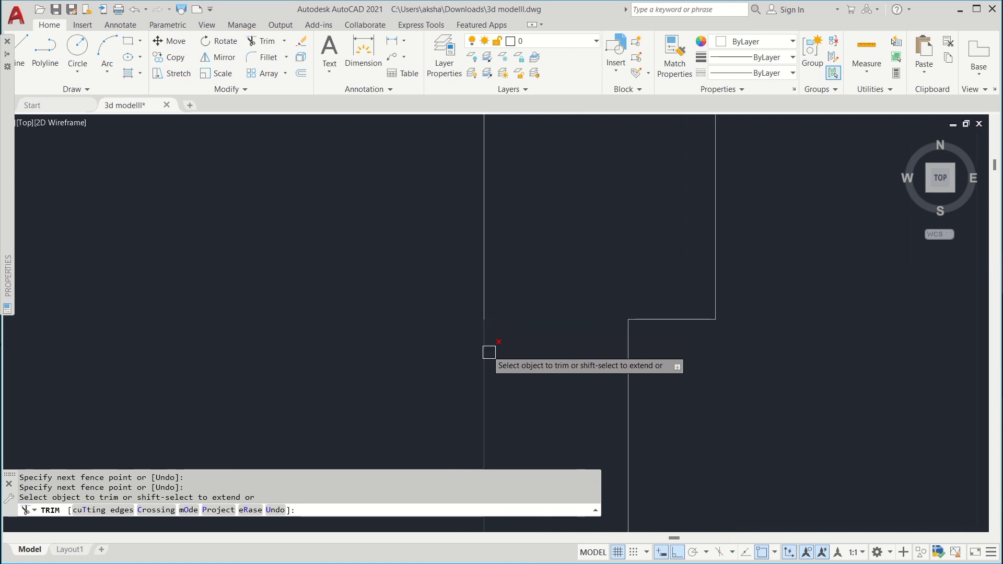
Step: Trim away the short duplicate line running beside the western face of the northernmost room's west wall
{"action": "scroll", "coordinate": [514, 300], "scroll_direction": "up", "scroll_amount": 4}
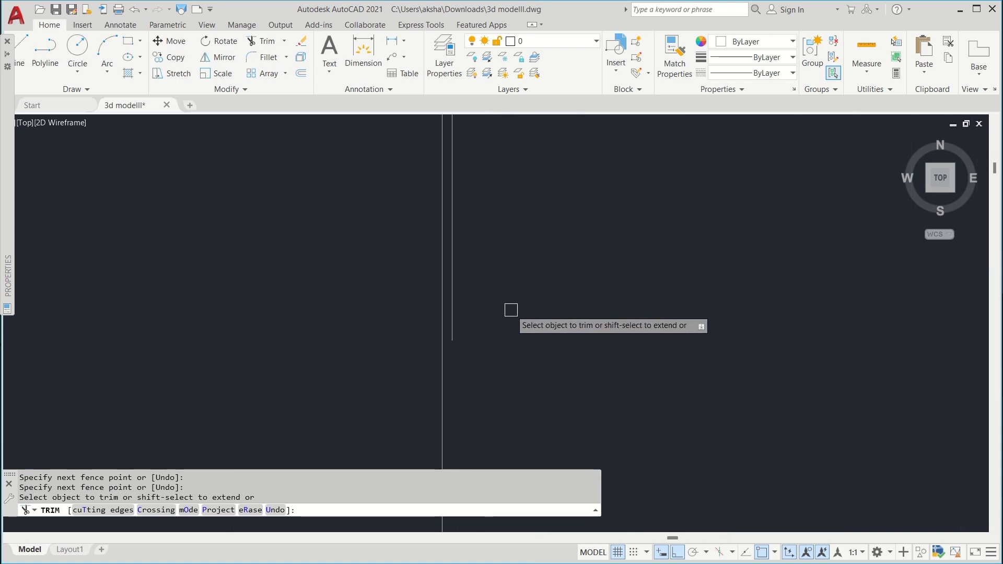
{"action": "left_click", "coordinate": [457, 304]}
{"action": "middle_click_drag", "start_coordinate": [456, 304], "coordinate": [487, 332]}
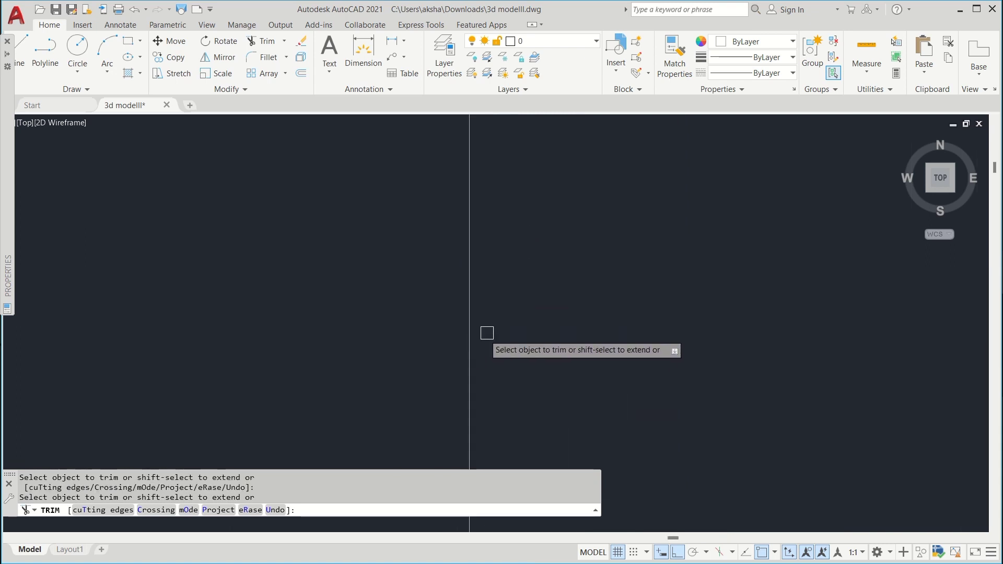
Step: Examine the northernmost room's corners and the small northwest room's junction with the main wall for remaining overlapping lines
{"action": "scroll", "coordinate": [562, 310], "scroll_direction": "down", "scroll_amount": 6}
{"action": "middle_click_drag", "start_coordinate": [634, 309], "coordinate": [453, 287]}
{"action": "scroll", "coordinate": [495, 265], "scroll_direction": "up", "scroll_amount": 6}
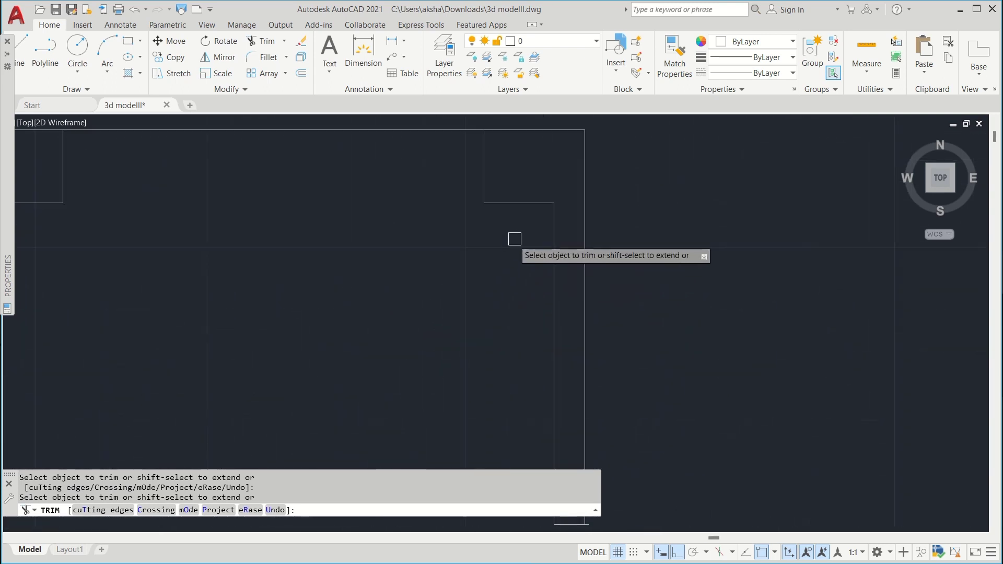
{"action": "scroll", "coordinate": [567, 178], "scroll_direction": "down", "scroll_amount": 6}
{"action": "scroll", "coordinate": [511, 163], "scroll_direction": "down", "scroll_amount": 3}
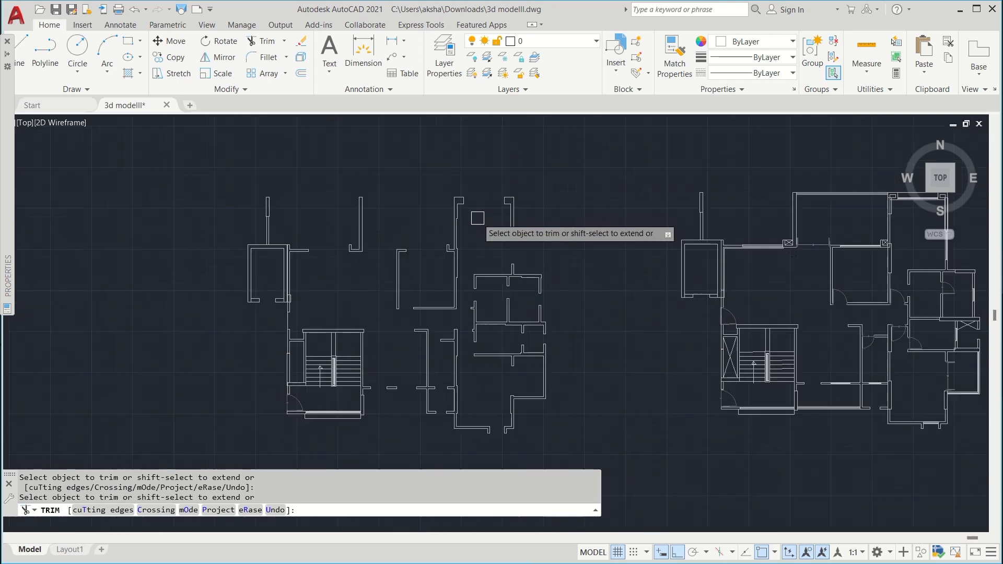
{"action": "scroll", "coordinate": [410, 306], "scroll_direction": "up", "scroll_amount": 6}
{"action": "scroll", "coordinate": [497, 367], "scroll_direction": "up", "scroll_amount": 4}
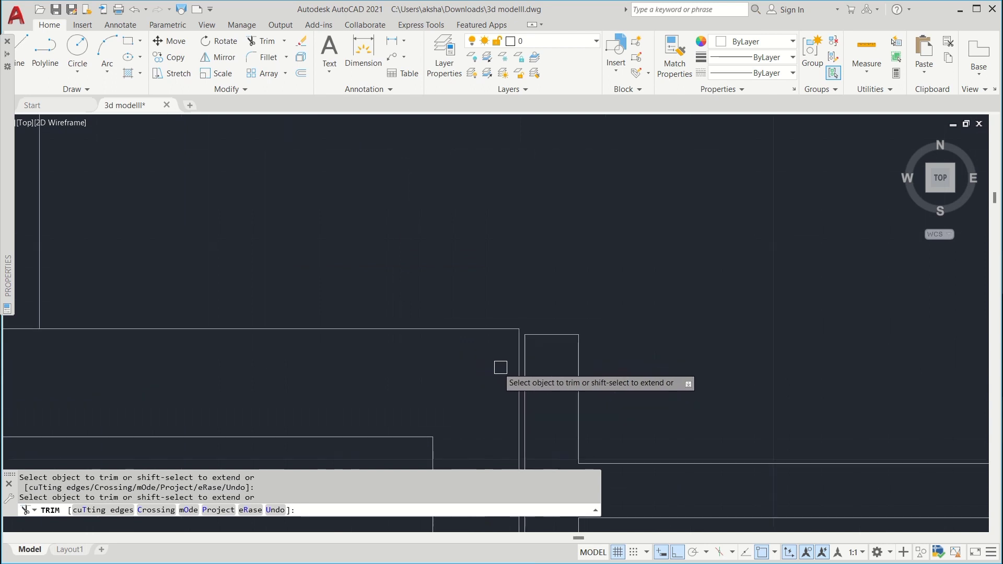
{"action": "middle_click_drag", "start_coordinate": [515, 367], "coordinate": [506, 262]}
{"action": "scroll", "coordinate": [518, 255], "scroll_direction": "down", "scroll_amount": 6}
{"action": "scroll", "coordinate": [489, 246], "scroll_direction": "up", "scroll_amount": 6}
{"action": "scroll", "coordinate": [534, 250], "scroll_direction": "up", "scroll_amount": 5}
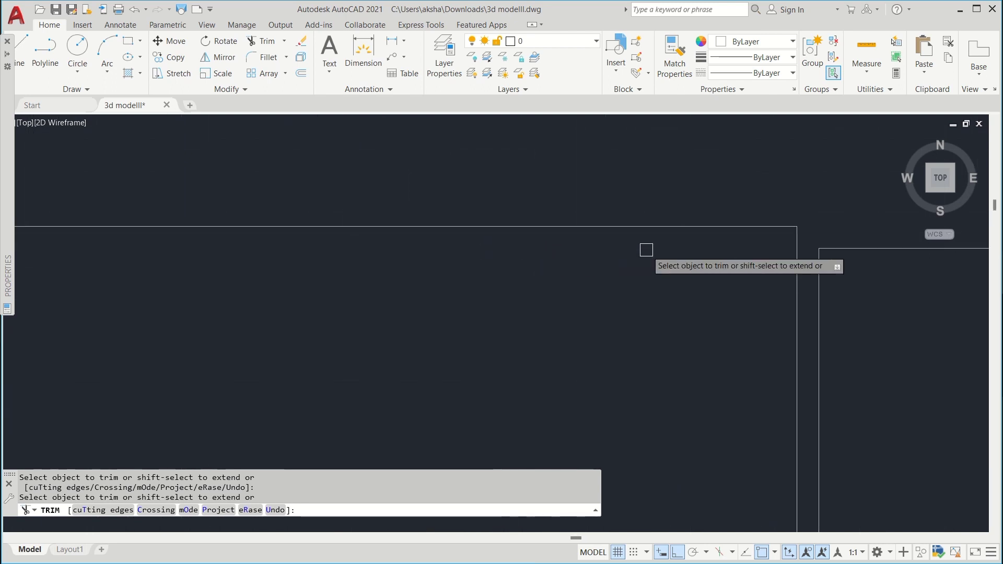
{"action": "scroll", "coordinate": [577, 221], "scroll_direction": "down", "scroll_amount": 5}
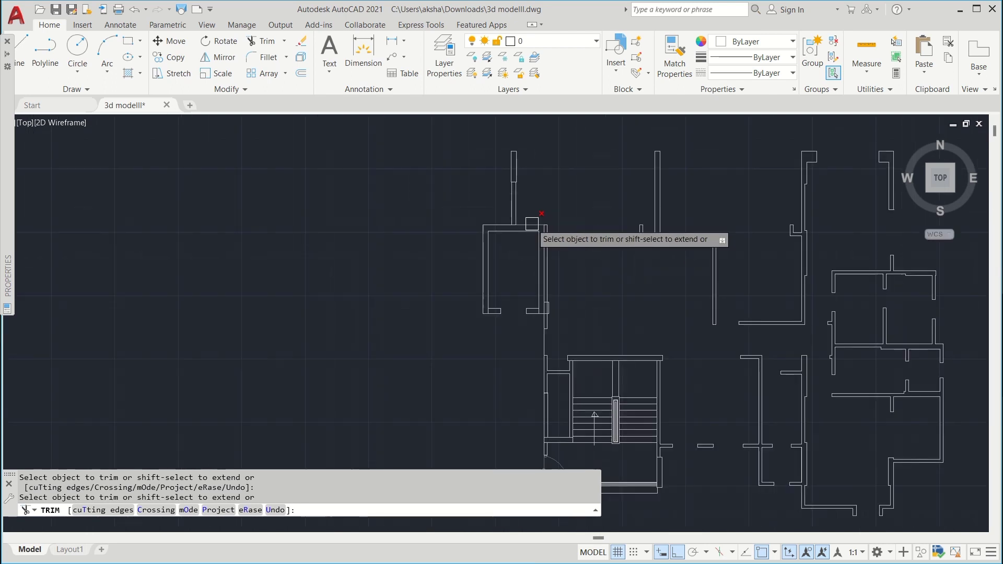
Step: Try to delete the small northwest room's wall lines with a crossing selection and undo the deletion
{"action": "scroll", "coordinate": [538, 231], "scroll_direction": "up", "scroll_amount": 5}
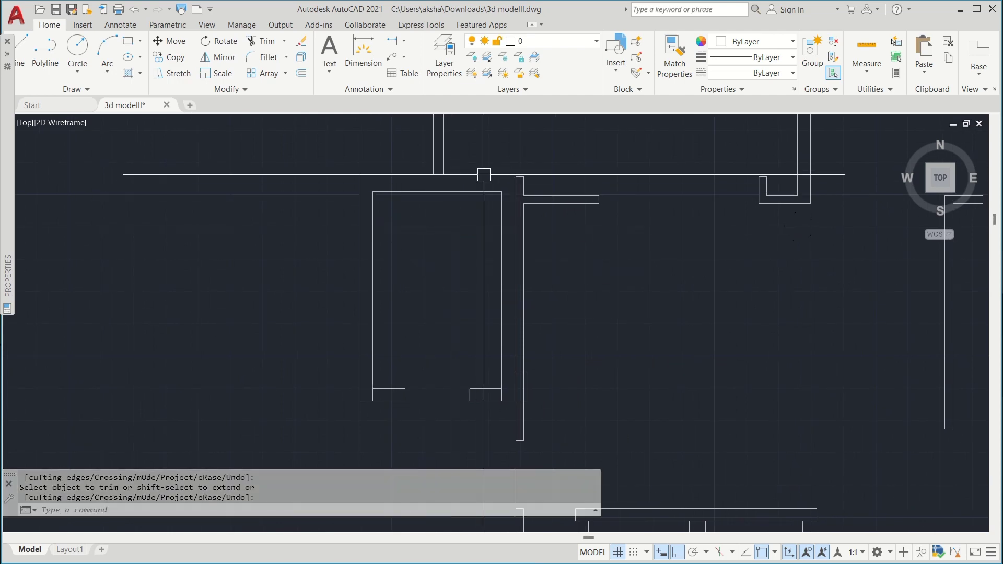
{"action": "left_click", "coordinate": [513, 158]}
{"action": "left_click", "coordinate": [360, 400]}
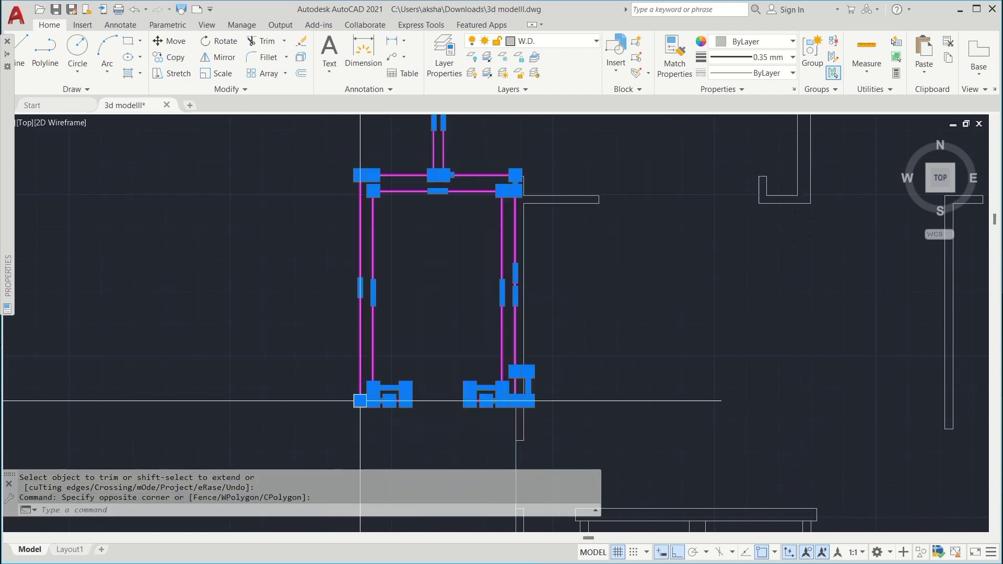
{"action": "key", "text": "Escape"}
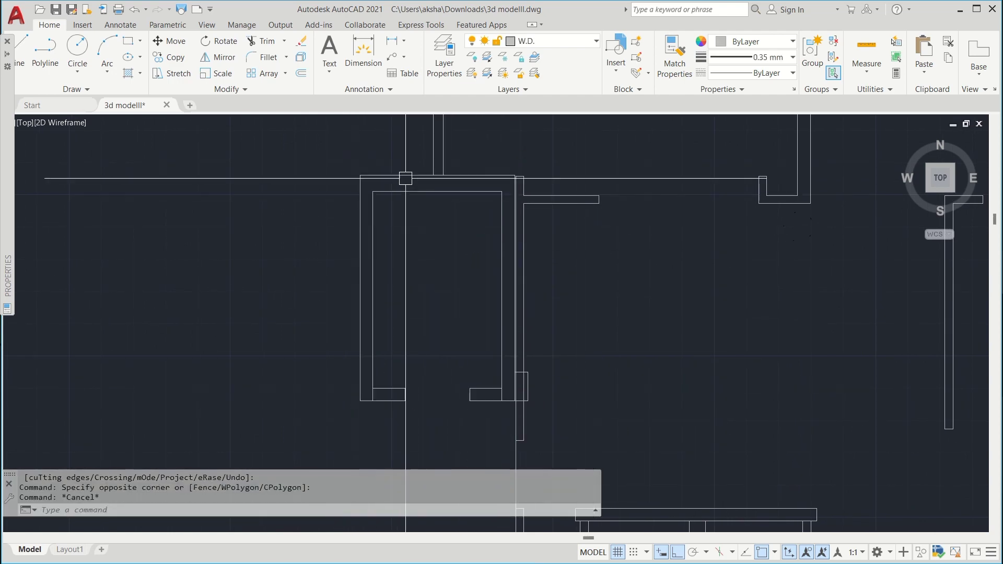
{"action": "scroll", "coordinate": [418, 193], "scroll_direction": "down", "scroll_amount": 2}
{"action": "left_click", "coordinate": [412, 172]}
{"action": "left_click", "coordinate": [338, 372]}
{"action": "key", "text": "Delete"}
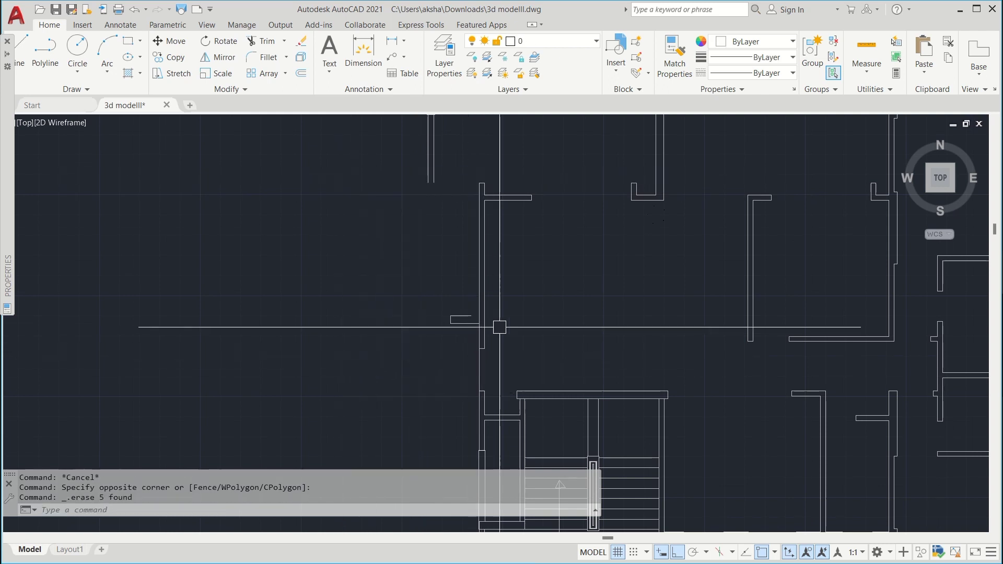
{"action": "scroll", "coordinate": [501, 330], "scroll_direction": "up", "scroll_amount": 2}
{"action": "key", "text": "ctrl+z"}
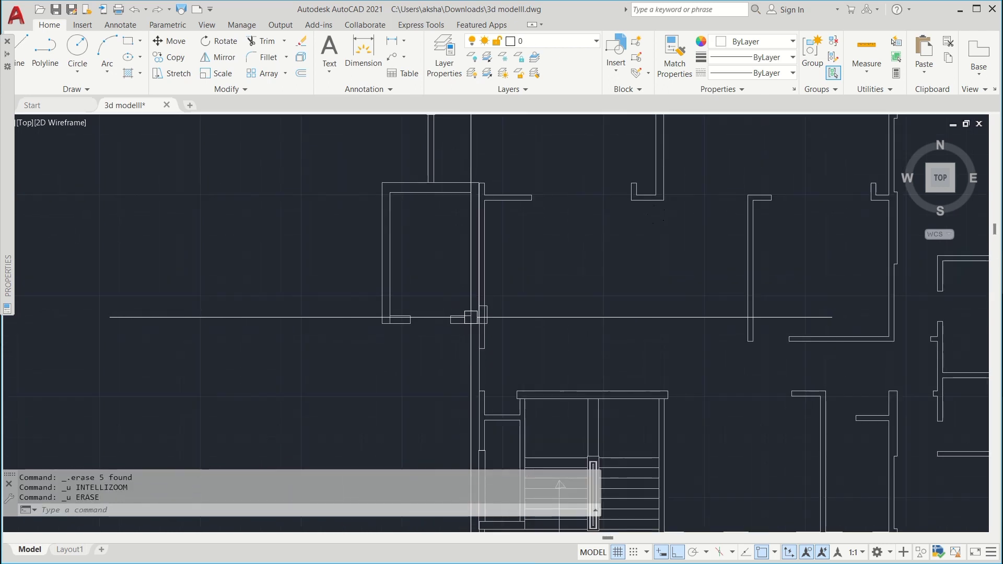
Step: Trim the small northwest room's southeastern stub wall and the bottom line connecting it to the main wall
{"action": "type", "text": "tr"}
{"action": "key", "text": "space"}
{"action": "scroll", "coordinate": [463, 331], "scroll_direction": "up", "scroll_amount": 3}
{"action": "left_click_drag", "start_coordinate": [460, 258], "coordinate": [452, 337]}
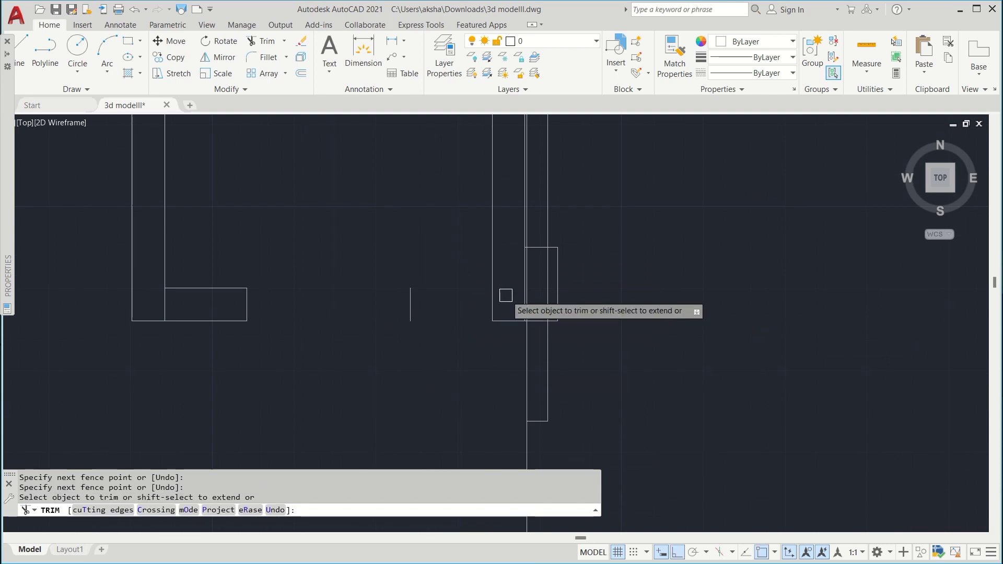
{"action": "scroll", "coordinate": [509, 314], "scroll_direction": "up", "scroll_amount": 2}
{"action": "scroll", "coordinate": [554, 327], "scroll_direction": "up", "scroll_amount": 2}
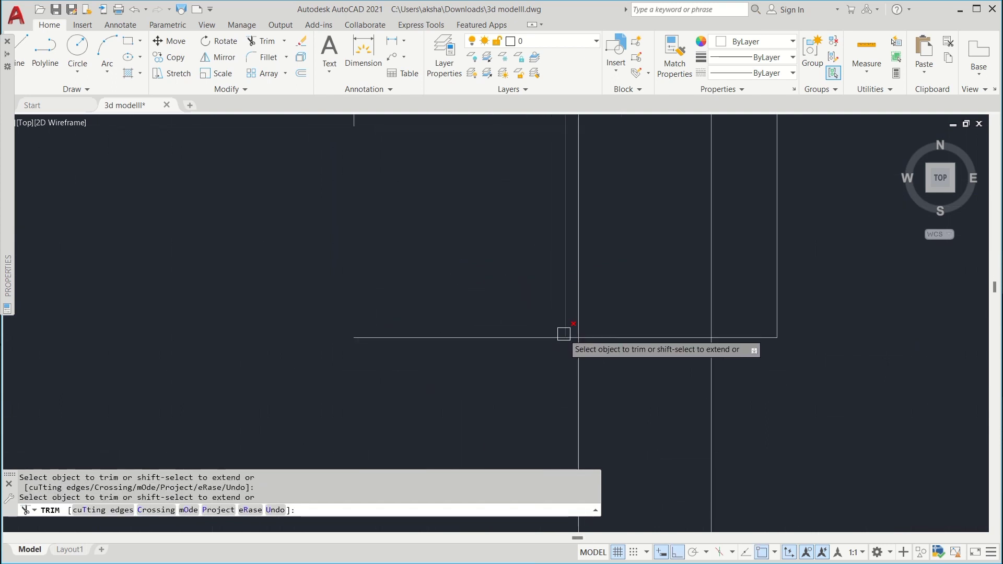
{"action": "scroll", "coordinate": [544, 319], "scroll_direction": "down", "scroll_amount": 4}
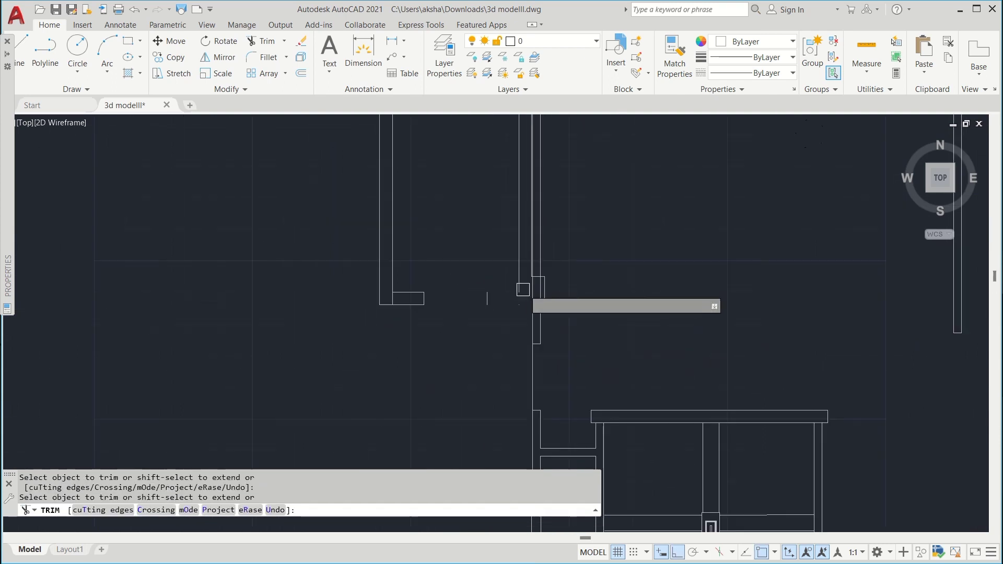
Step: Trim the small northwest room's outer east line running alongside the main wall's western face
{"action": "key", "text": "Escape"}
{"action": "left_click", "coordinate": [503, 336]}
{"action": "scroll", "coordinate": [507, 347], "scroll_direction": "up", "scroll_amount": 5}
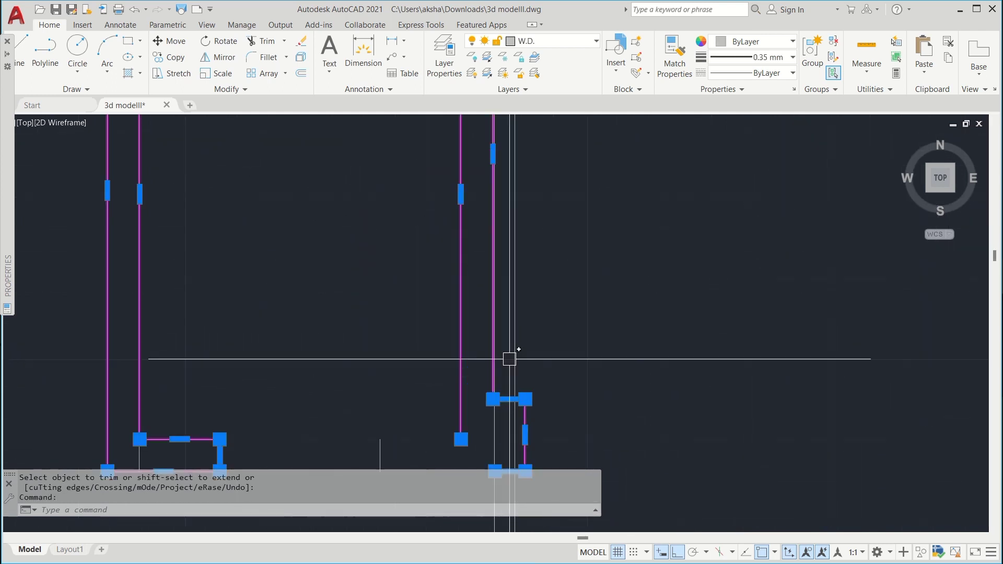
{"action": "key", "text": "space"}
{"action": "scroll", "coordinate": [481, 395], "scroll_direction": "up", "scroll_amount": 6}
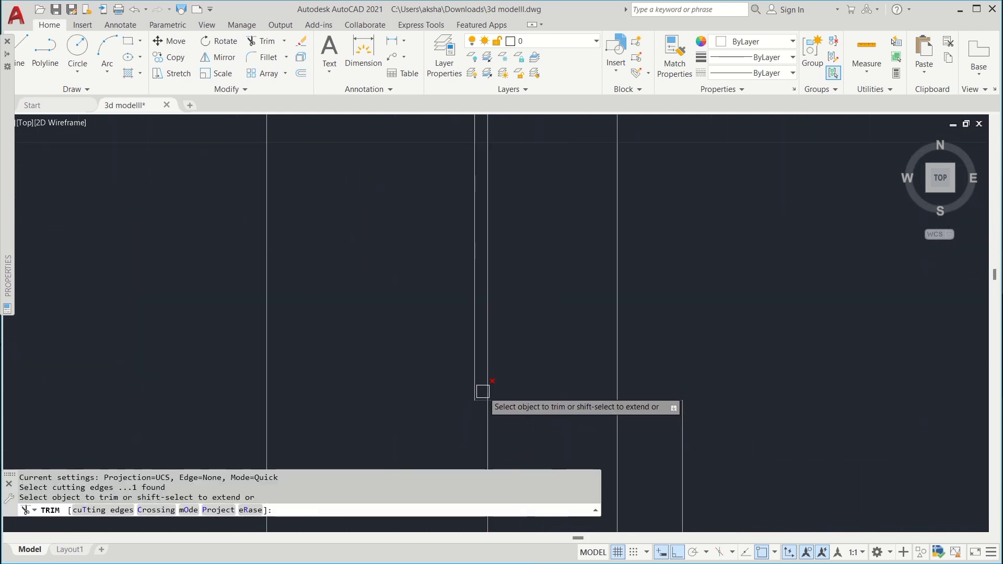
{"action": "left_click", "coordinate": [474, 400]}
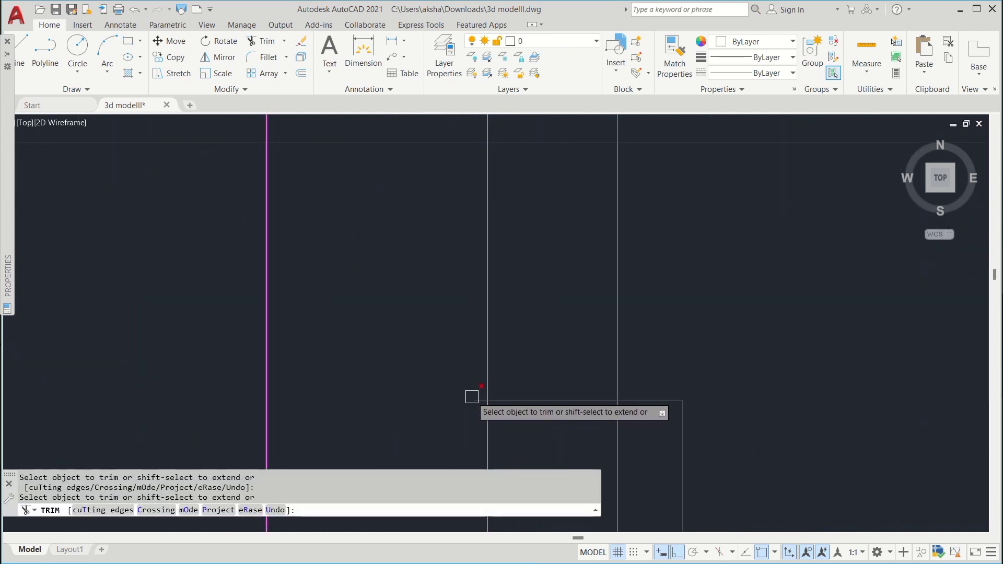
{"action": "scroll", "coordinate": [462, 395], "scroll_direction": "down", "scroll_amount": 6}
{"action": "key", "text": "ctrl+z"}
{"action": "scroll", "coordinate": [526, 350], "scroll_direction": "down", "scroll_amount": 6}
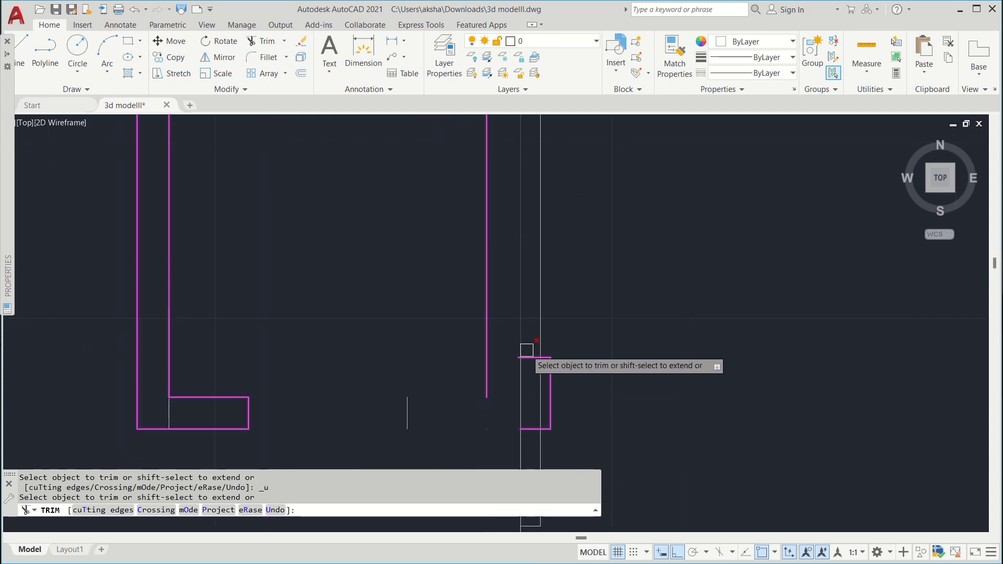
{"action": "key", "text": "Escape"}
{"action": "key", "text": "space"}
{"action": "key", "text": "Escape"}
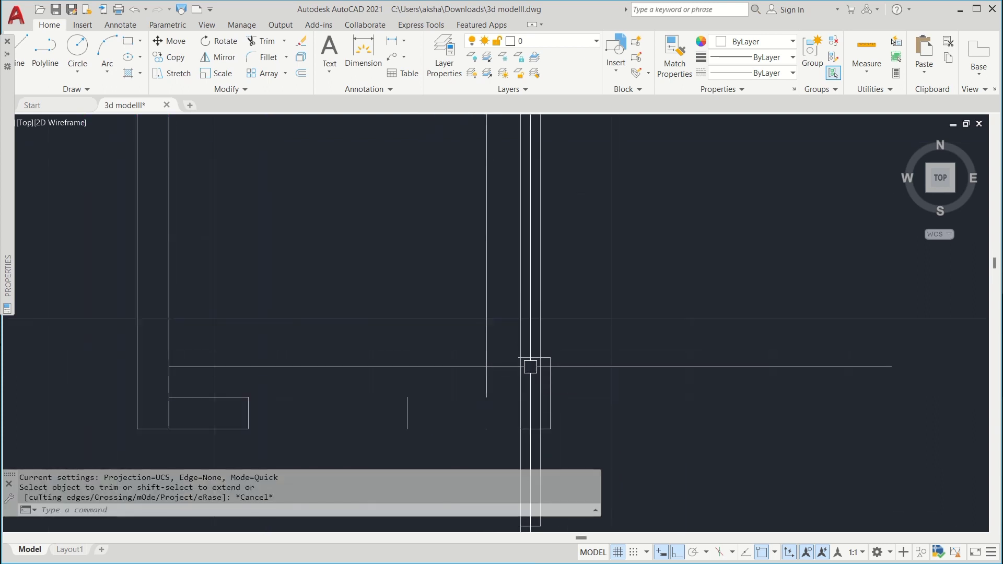
Step: Trim the end of the thickened section's upper line that projects past the main wall's western face
{"action": "type", "text": "tr"}
{"action": "key", "text": "space"}
{"action": "scroll", "coordinate": [530, 367], "scroll_direction": "up", "scroll_amount": 3}
{"action": "scroll", "coordinate": [497, 337], "scroll_direction": "up", "scroll_amount": 4}
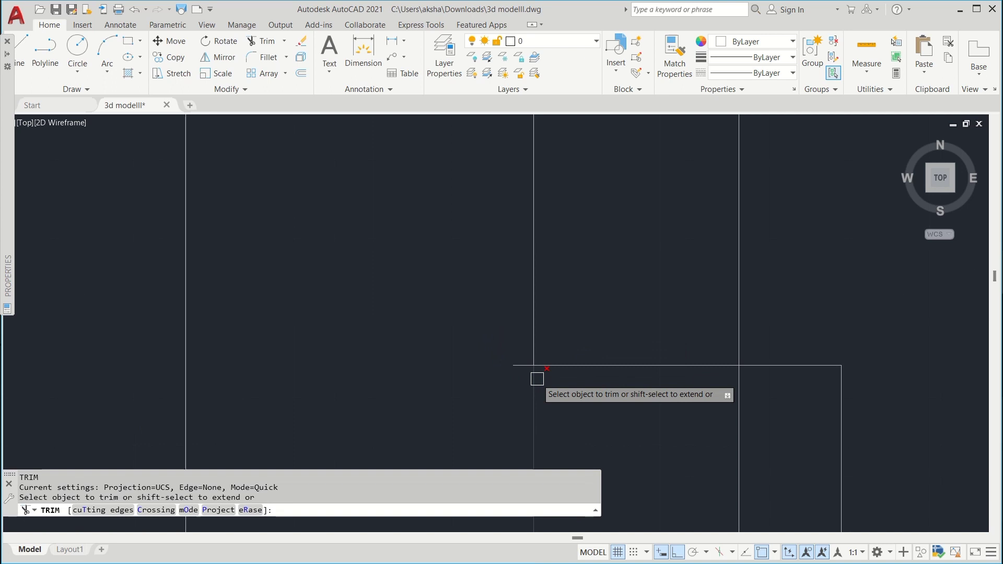
{"action": "left_click", "coordinate": [507, 366]}
{"action": "scroll", "coordinate": [513, 342], "scroll_direction": "down", "scroll_amount": 5}
{"action": "scroll", "coordinate": [515, 333], "scroll_direction": "down", "scroll_amount": 4}
{"action": "key", "text": "space"}
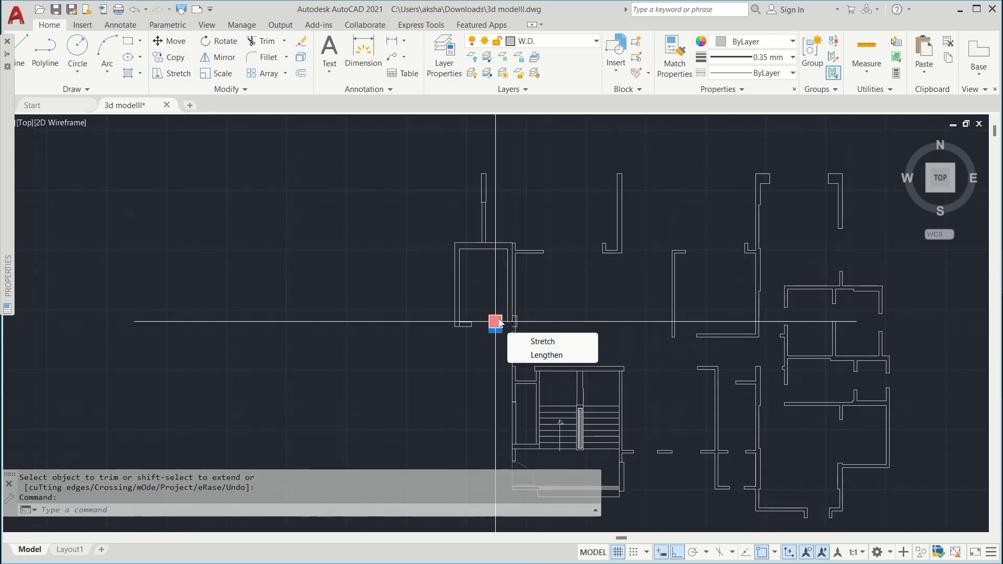
Step: Delete the selected stray stub line and the small northwest room's walls together with the wall running north from it
{"action": "key", "text": "Delete"}
{"action": "left_click", "coordinate": [495, 158]}
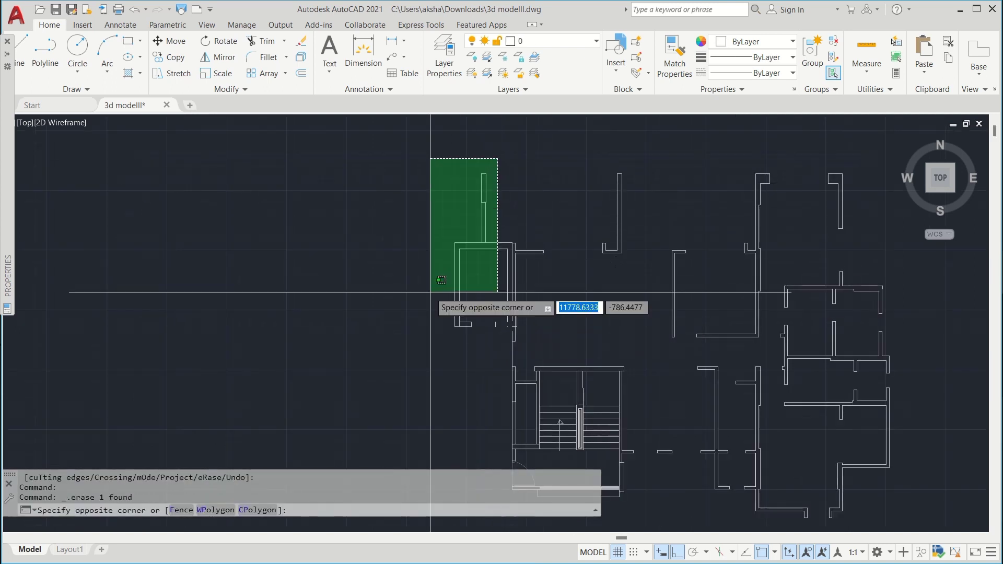
{"action": "left_click", "coordinate": [432, 293]}
{"action": "key", "text": "Delete"}
Step: Delete the leftover stub wall lines of the small northwest room beside the main wall
{"action": "scroll", "coordinate": [488, 291], "scroll_direction": "up", "scroll_amount": 5}
{"action": "scroll", "coordinate": [448, 258], "scroll_direction": "up", "scroll_amount": 3}
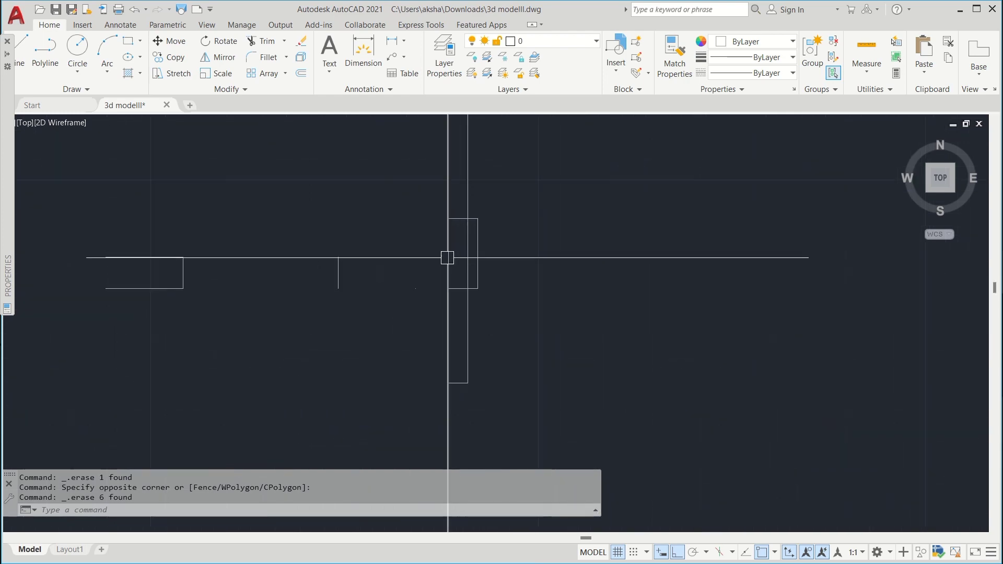
{"action": "left_click", "coordinate": [482, 212]}
{"action": "left_click", "coordinate": [83, 392]}
{"action": "key", "text": "Delete"}
Step: Trim the overlapping lines inside the small thickened section of the main west wall so it joins the wall outline
{"action": "scroll", "coordinate": [418, 248], "scroll_direction": "down", "scroll_amount": 4}
{"action": "scroll", "coordinate": [418, 249], "scroll_direction": "up", "scroll_amount": 6}
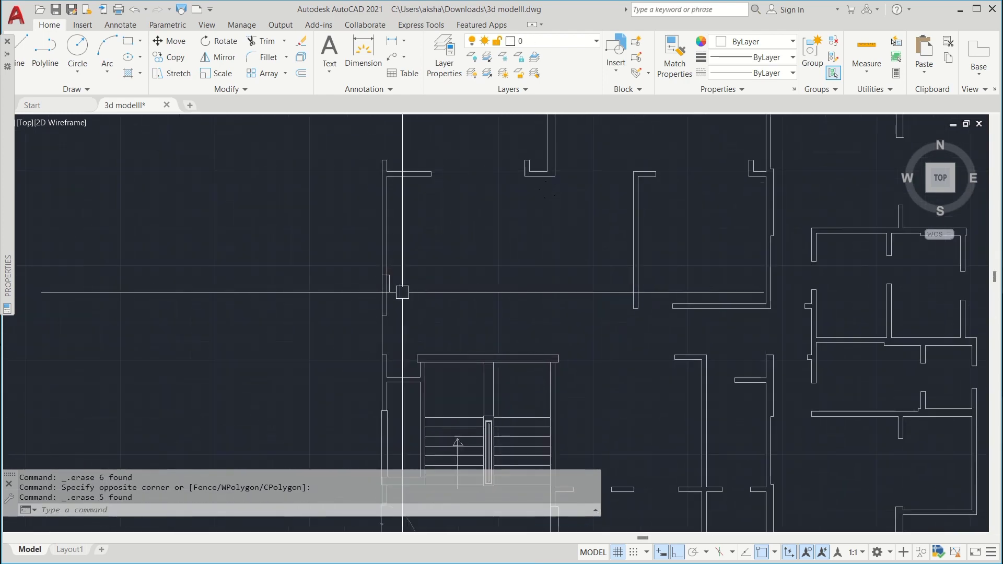
{"action": "type", "text": "tr"}
{"action": "key", "text": "space"}
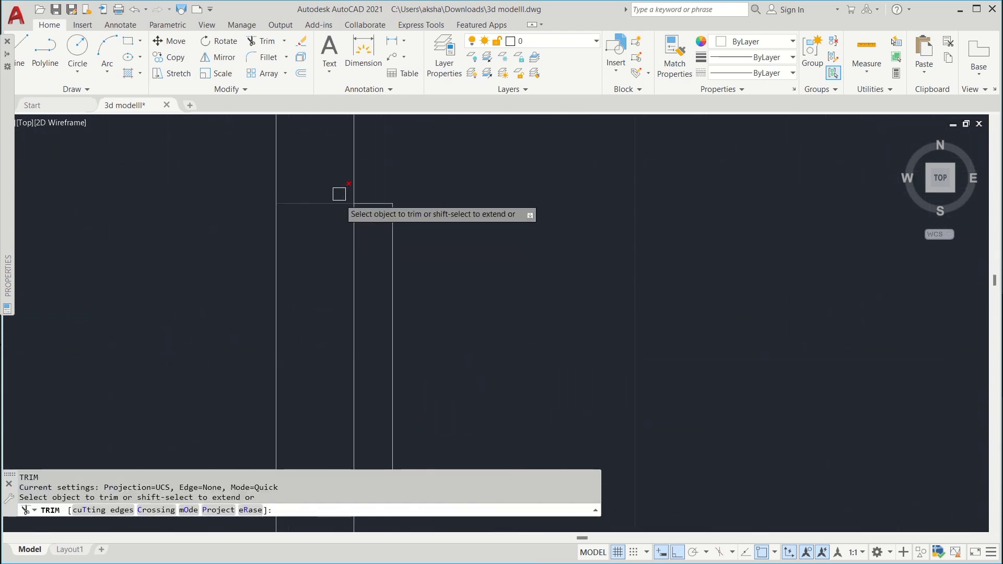
{"action": "mouse_move", "coordinate": [338, 192]}
{"action": "left_mouse_down"}
{"action": "mouse_move", "coordinate": [358, 281]}
{"action": "mouse_move", "coordinate": [369, 260]}
{"action": "left_mouse_up"}
{"action": "scroll", "coordinate": [368, 260], "scroll_direction": "down", "scroll_amount": 2}
{"action": "left_click_drag", "start_coordinate": [345, 319], "coordinate": [350, 378]}
Step: Trim the western face line spanning the opening between the main west wall's two ends beside the staircase
{"action": "scroll", "coordinate": [367, 317], "scroll_direction": "down", "scroll_amount": 12}
{"action": "scroll", "coordinate": [400, 335], "scroll_direction": "up", "scroll_amount": 4}
{"action": "left_click_drag", "start_coordinate": [352, 303], "coordinate": [416, 289]}
{"action": "scroll", "coordinate": [416, 289], "scroll_direction": "down", "scroll_amount": 4}
{"action": "scroll", "coordinate": [416, 289], "scroll_direction": "up", "scroll_amount": 6}
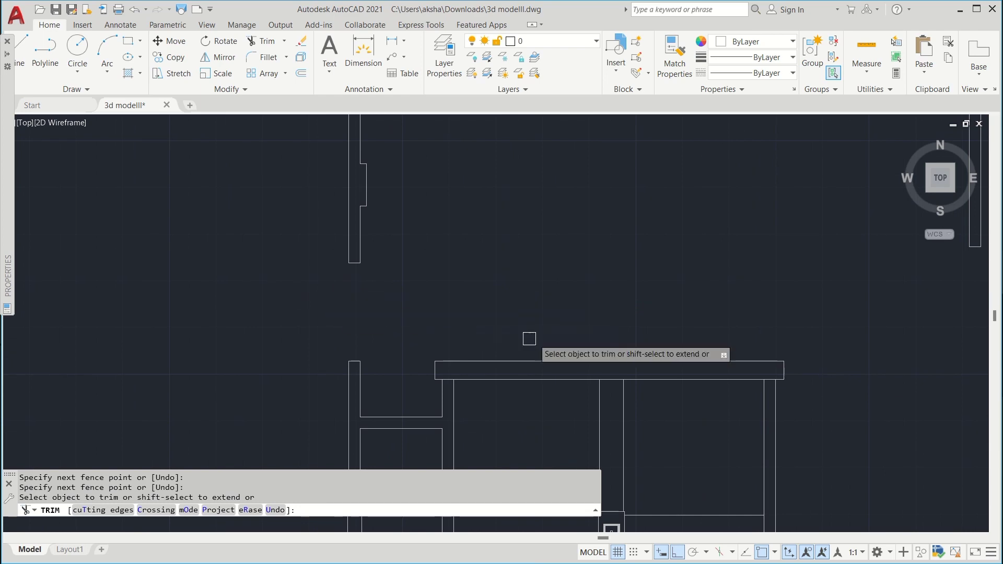
Step: Review the cleaned plan beside the original copy and examine the staircase area for remaining door, window and overlapping lines
{"action": "scroll", "coordinate": [529, 338], "scroll_direction": "down", "scroll_amount": 6}
{"action": "mouse_move", "coordinate": [591, 279]}
{"action": "middle_mouse_down"}
{"action": "mouse_move", "coordinate": [539, 293]}
{"action": "mouse_move", "coordinate": [388, 300]}
{"action": "middle_mouse_up"}
{"action": "middle_click_drag", "start_coordinate": [298, 202], "coordinate": [434, 245]}
{"action": "scroll", "coordinate": [526, 273], "scroll_direction": "up", "scroll_amount": 2}
{"action": "scroll", "coordinate": [526, 274], "scroll_direction": "down", "scroll_amount": 2}
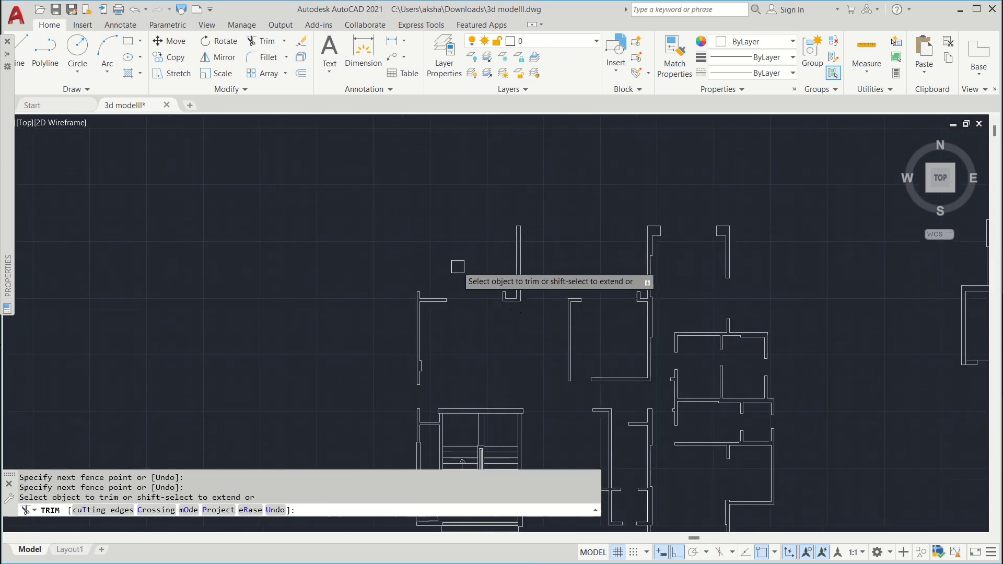
{"action": "scroll", "coordinate": [457, 266], "scroll_direction": "down", "scroll_amount": 3}
{"action": "scroll", "coordinate": [385, 233], "scroll_direction": "up", "scroll_amount": 2}
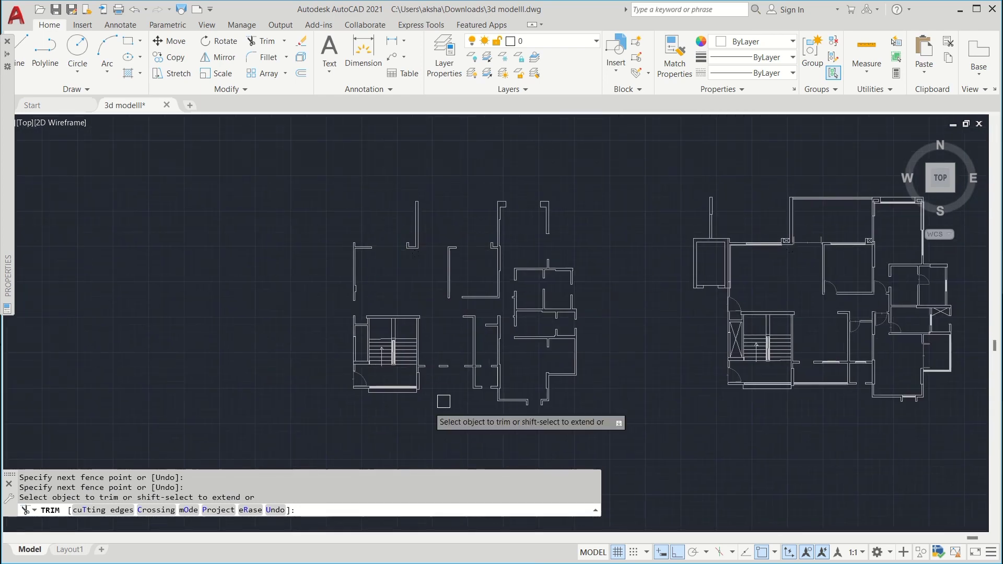
{"action": "scroll", "coordinate": [366, 345], "scroll_direction": "up", "scroll_amount": 3}
{"action": "key", "text": "Escape"}
{"action": "scroll", "coordinate": [485, 302], "scroll_direction": "up", "scroll_amount": 3}
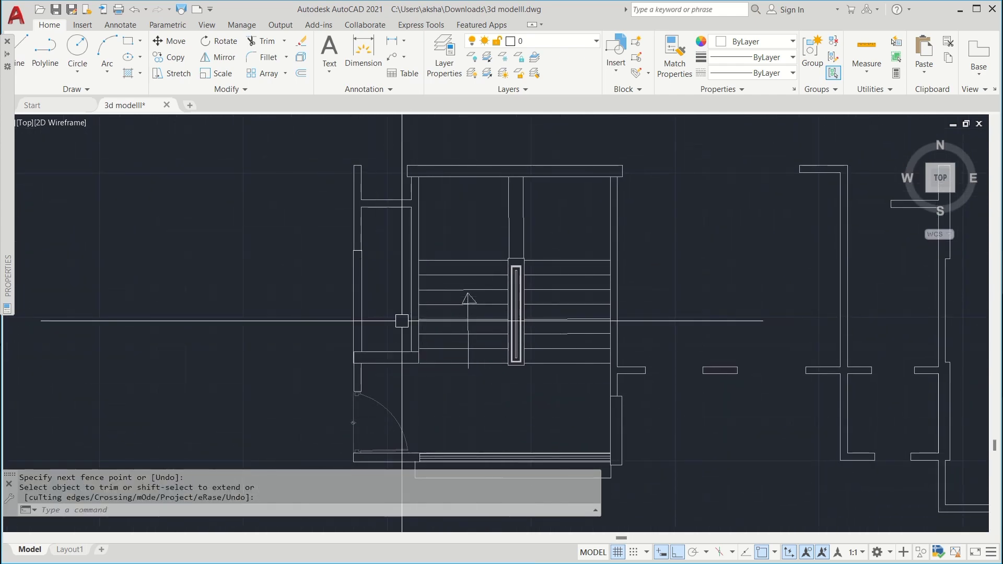
{"action": "middle_click_drag", "start_coordinate": [472, 313], "coordinate": [463, 295]}
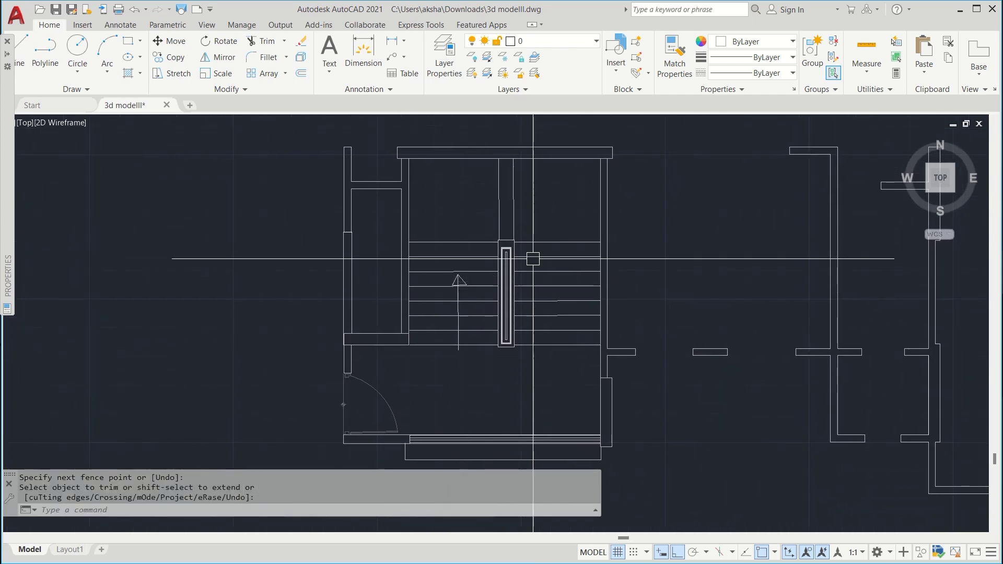
Step: Erase the staircase treads, direction arrow and central railing from the copied plan
{"action": "left_click", "coordinate": [542, 193]}
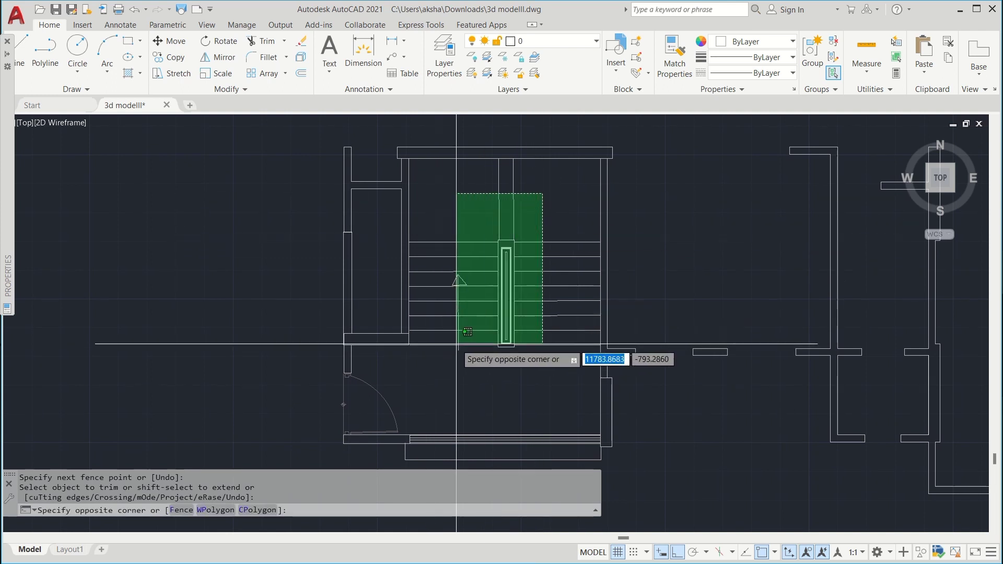
{"action": "left_click", "coordinate": [435, 387]}
{"action": "key", "text": "Delete"}
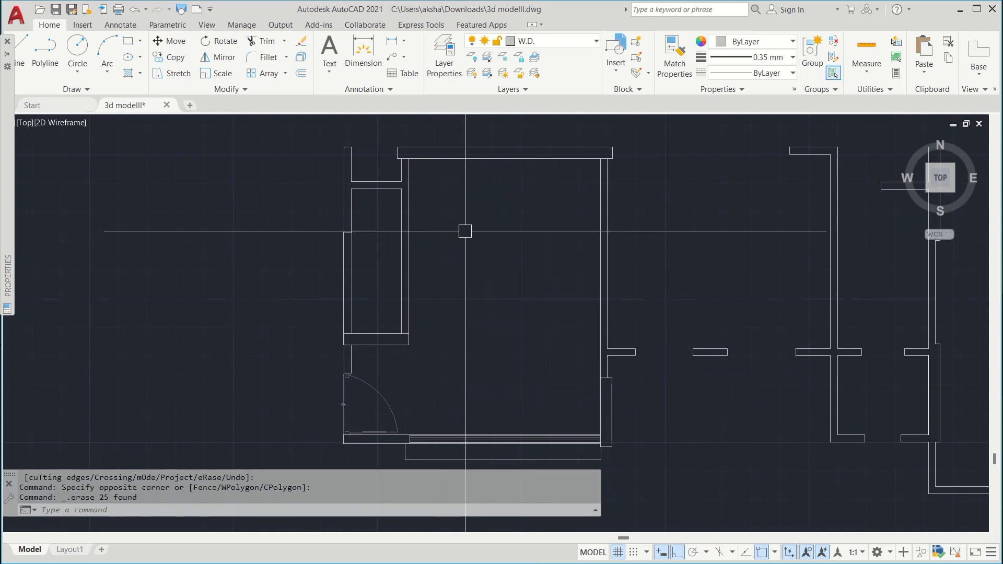
Step: Try to trim the shaft's eastern wall lines just below the short cross wall
{"action": "type", "text": "L"}
{"action": "key", "text": "Return"}
{"action": "scroll", "coordinate": [402, 178], "scroll_direction": "up", "scroll_amount": 6}
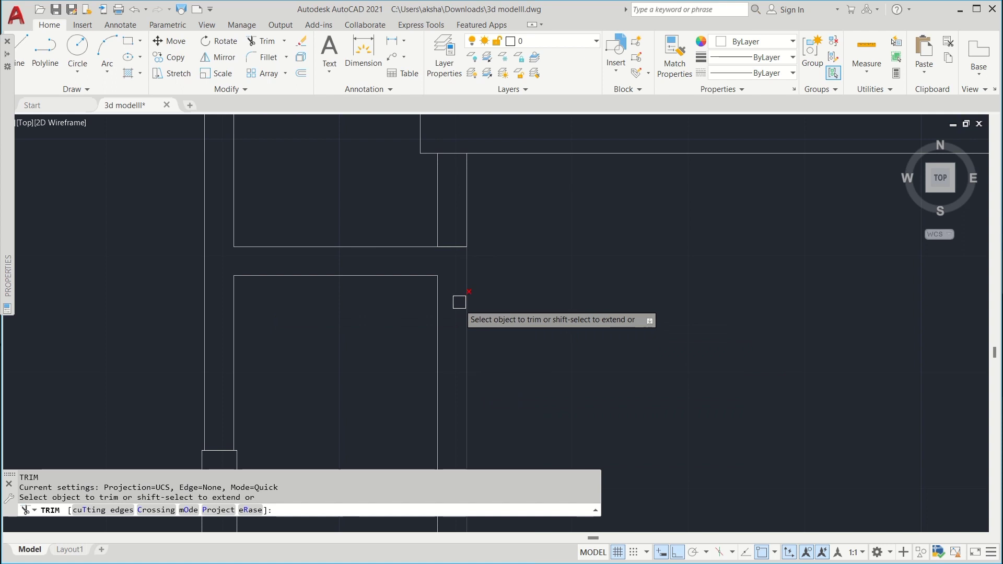
{"action": "left_click", "coordinate": [465, 289]}
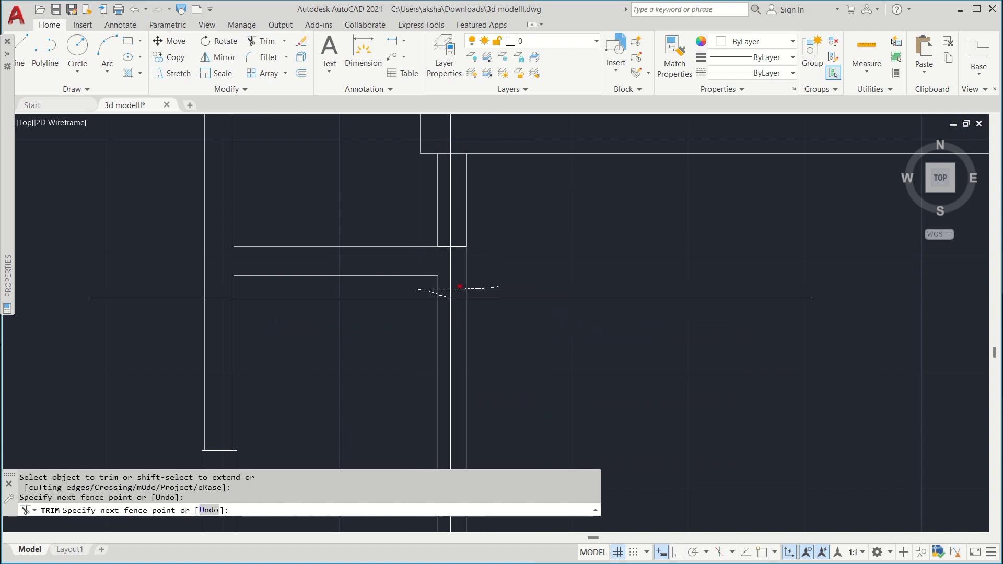
{"action": "key", "text": "Return"}
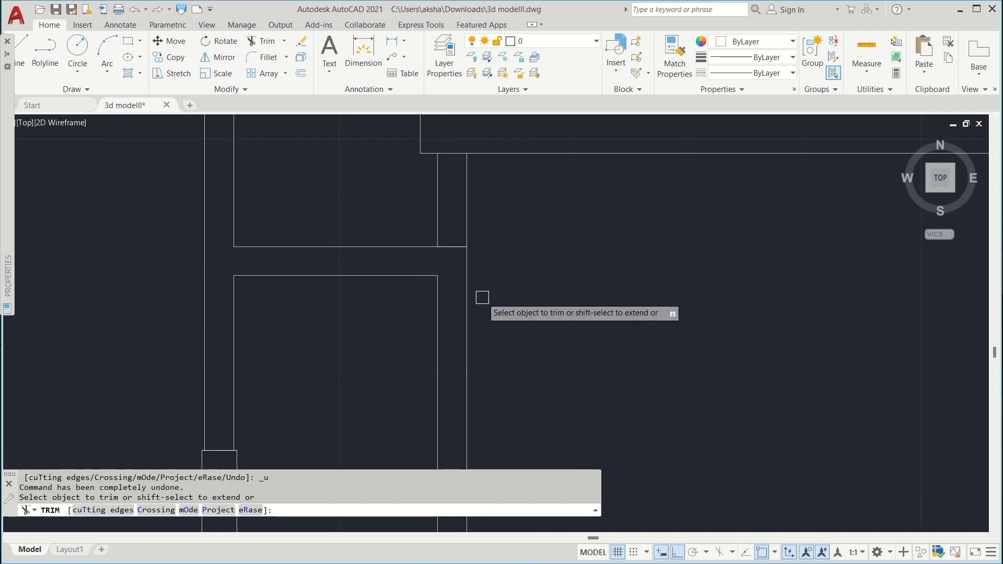
{"action": "key", "text": "Return"}
Step: Draw a short line across the shaft's east wall, continuing the cross wall's lower face to the outer face
{"action": "type", "text": "L"}
{"action": "key", "text": "Return"}
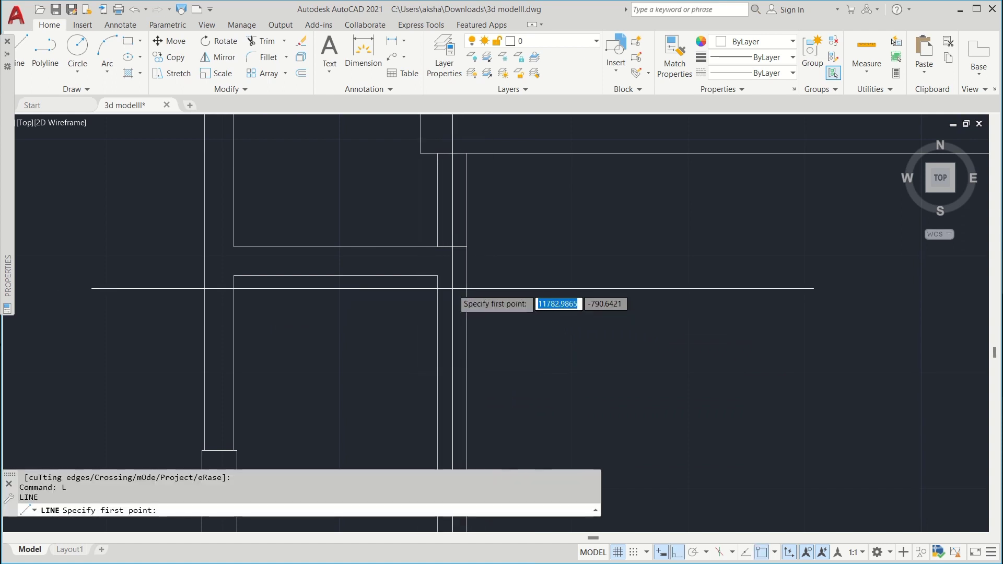
{"action": "left_click", "coordinate": [437, 275]}
{"action": "left_click", "coordinate": [465, 275]}
{"action": "key", "text": "Escape"}
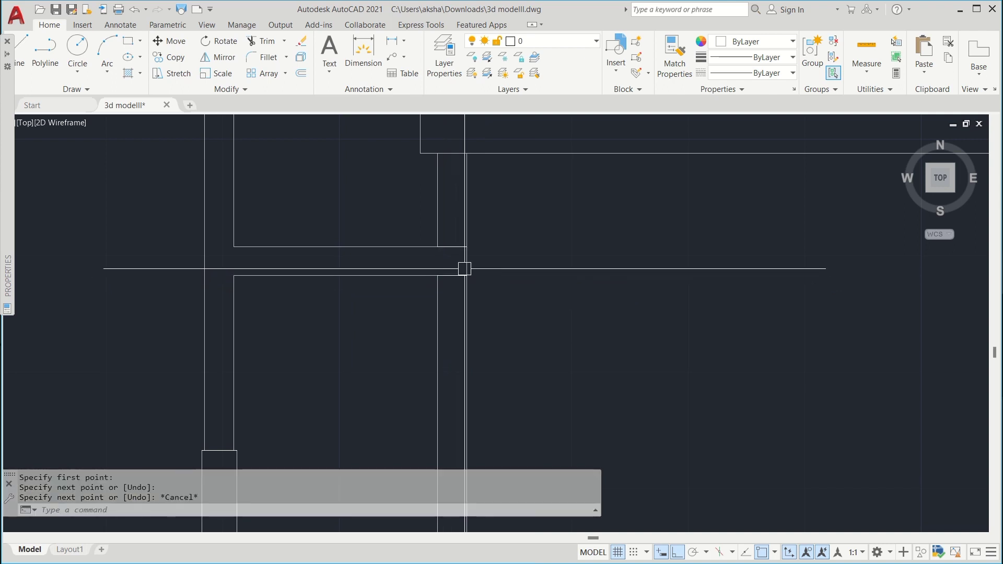
Step: Trim the overlap at the cross wall's east joint and the shaft's east and inner west wall lines below it
{"action": "key", "text": "Return"}
{"action": "left_click_drag", "start_coordinate": [452, 234], "coordinate": [455, 256]}
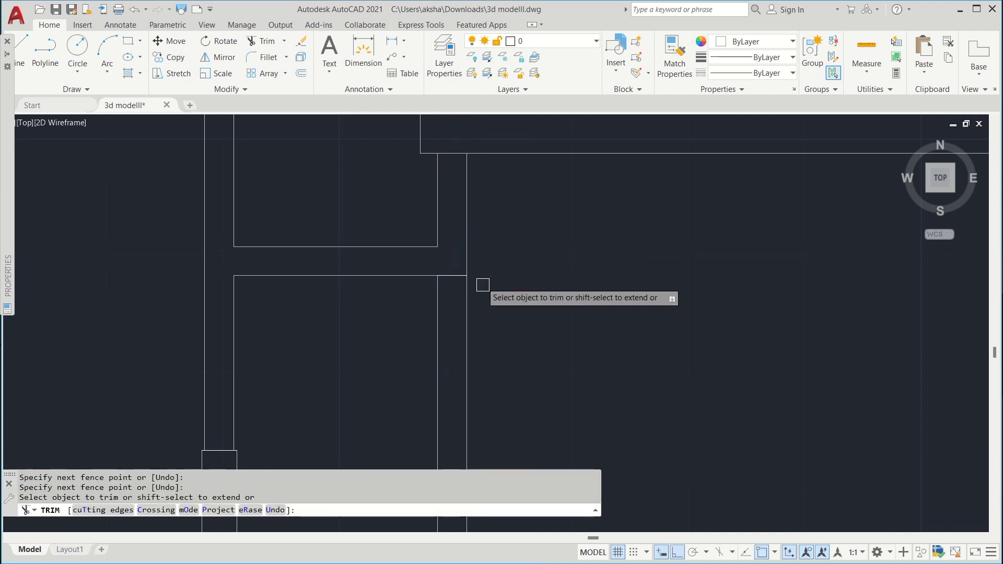
{"action": "left_click_drag", "start_coordinate": [509, 325], "coordinate": [393, 323]}
{"action": "mouse_move", "coordinate": [312, 338]}
{"action": "left_mouse_down"}
{"action": "mouse_move", "coordinate": [279, 323]}
{"action": "mouse_move", "coordinate": [345, 321]}
{"action": "left_mouse_up"}
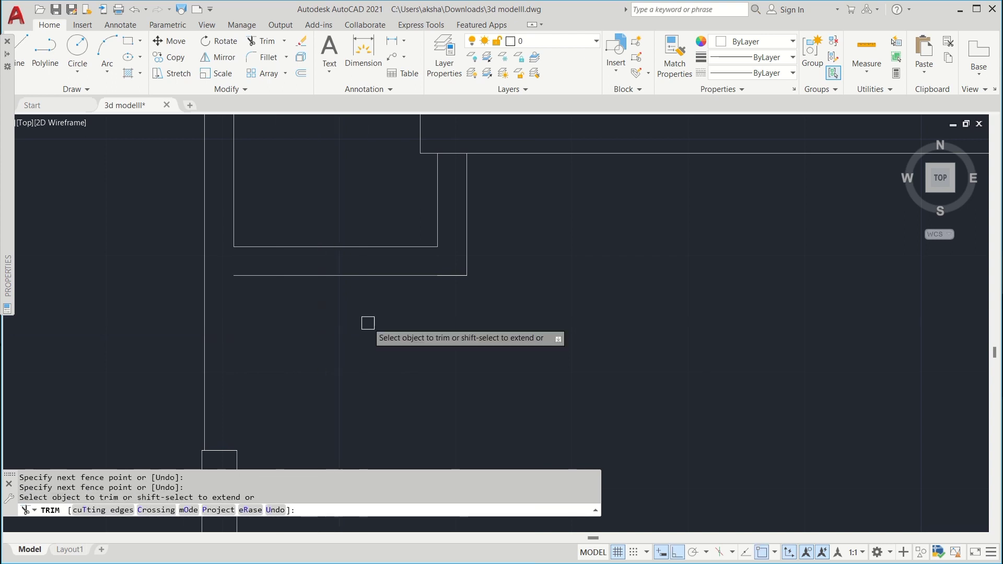
{"action": "left_click_drag", "start_coordinate": [260, 346], "coordinate": [248, 349]}
{"action": "key", "text": "Escape"}
Step: Stretch the cross wall's lower face line west to the outer face of the main west wall
{"action": "type", "text": "l"}
{"action": "key", "text": "Return"}
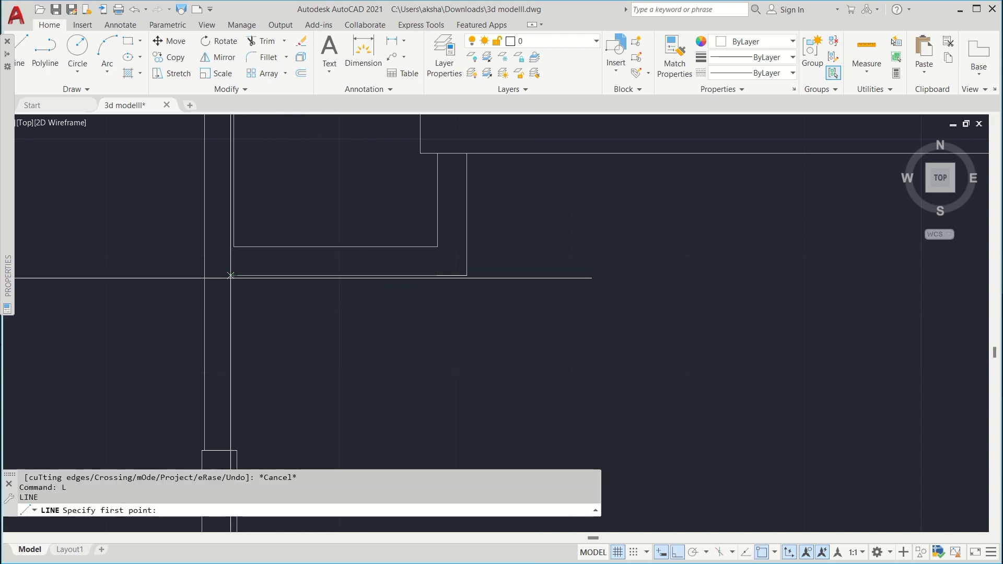
{"action": "left_click", "coordinate": [233, 276]}
{"action": "left_click", "coordinate": [232, 276]}
{"action": "key", "text": "Escape"}
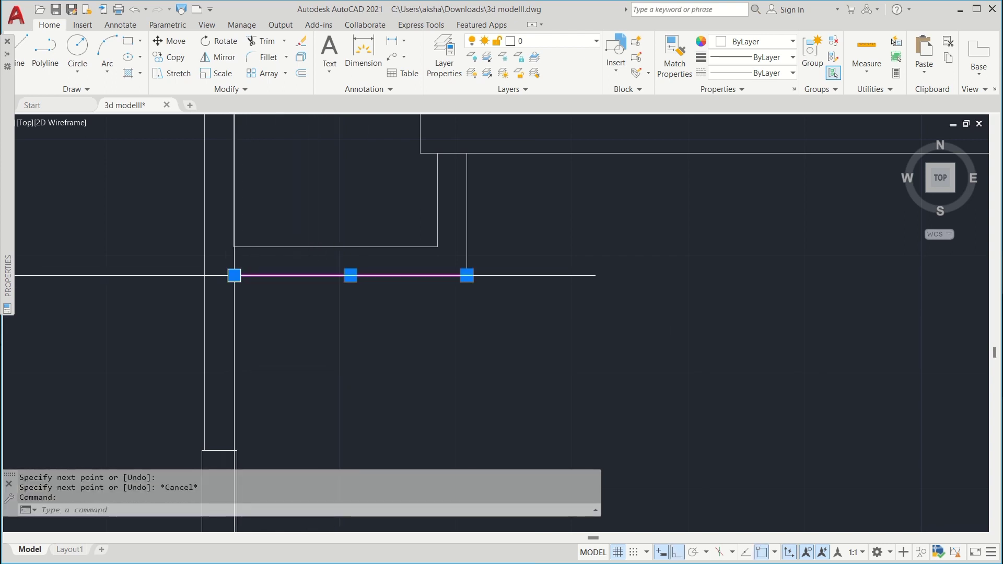
{"action": "left_click", "coordinate": [234, 275]}
{"action": "key", "text": "Escape"}
{"action": "scroll", "coordinate": [360, 291], "scroll_direction": "up", "scroll_amount": 3}
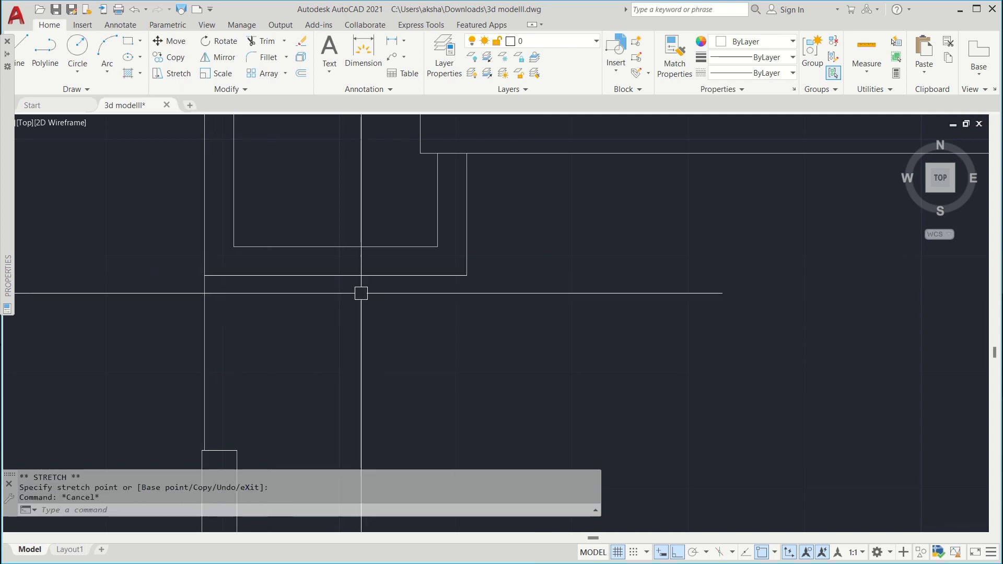
Step: Trim the main west wall's outer face line below its corner with the cross wall
{"action": "left_click", "coordinate": [339, 333]}
{"action": "left_click", "coordinate": [213, 331]}
{"action": "scroll", "coordinate": [410, 301], "scroll_direction": "down", "scroll_amount": 6}
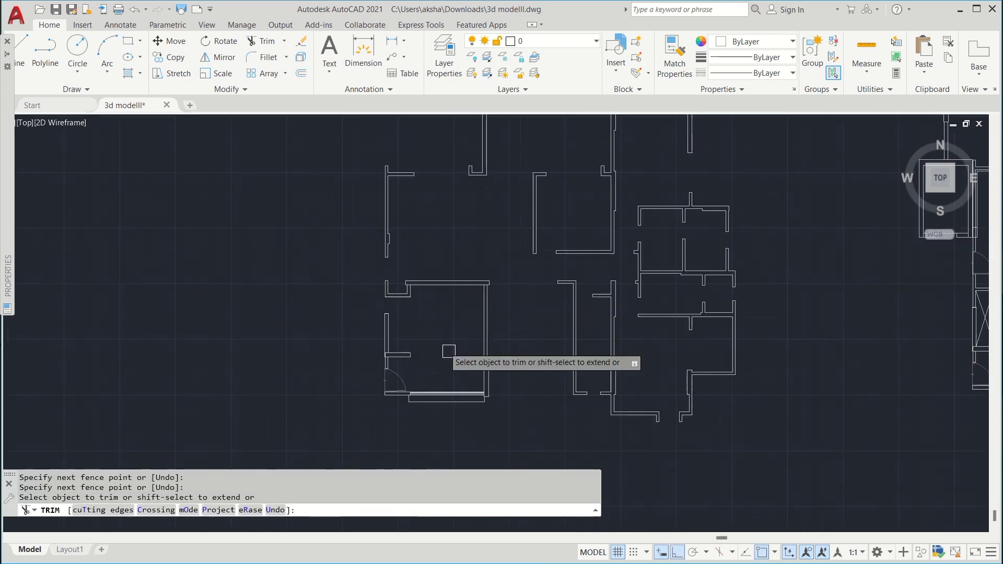
{"action": "key", "text": "Escape"}
Step: Trim the thickened southern section of the stairwell's east wall and the overhang of the line closing the wall end
{"action": "scroll", "coordinate": [489, 376], "scroll_direction": "up", "scroll_amount": 5}
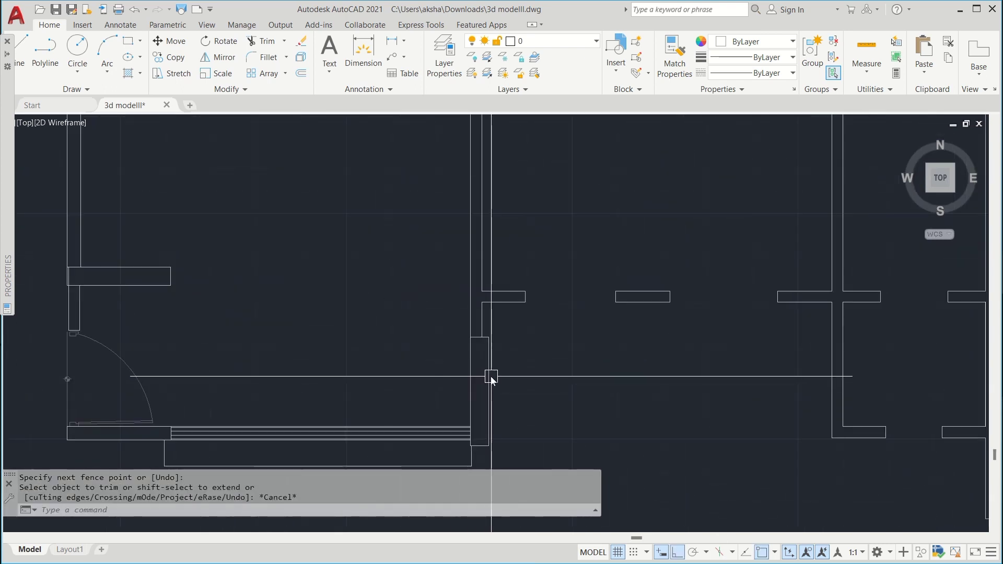
{"action": "type", "text": "tr"}
{"action": "key", "text": "Return"}
{"action": "left_click", "coordinate": [506, 371]}
{"action": "left_click", "coordinate": [457, 372]}
{"action": "scroll", "coordinate": [479, 354], "scroll_direction": "up", "scroll_amount": 3}
{"action": "left_click", "coordinate": [473, 312]}
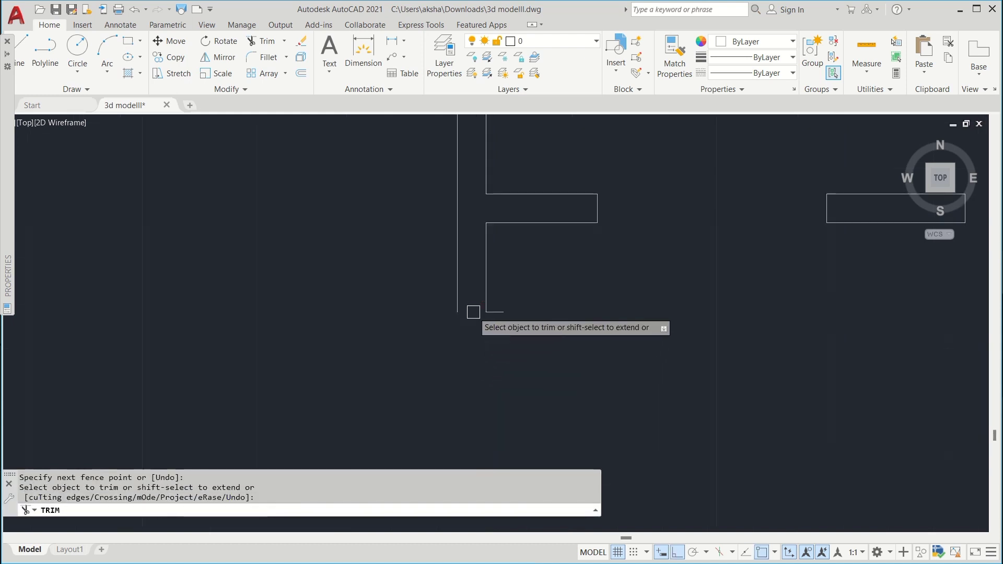
{"action": "scroll", "coordinate": [483, 316], "scroll_direction": "down", "scroll_amount": 2}
{"action": "left_click", "coordinate": [503, 330]}
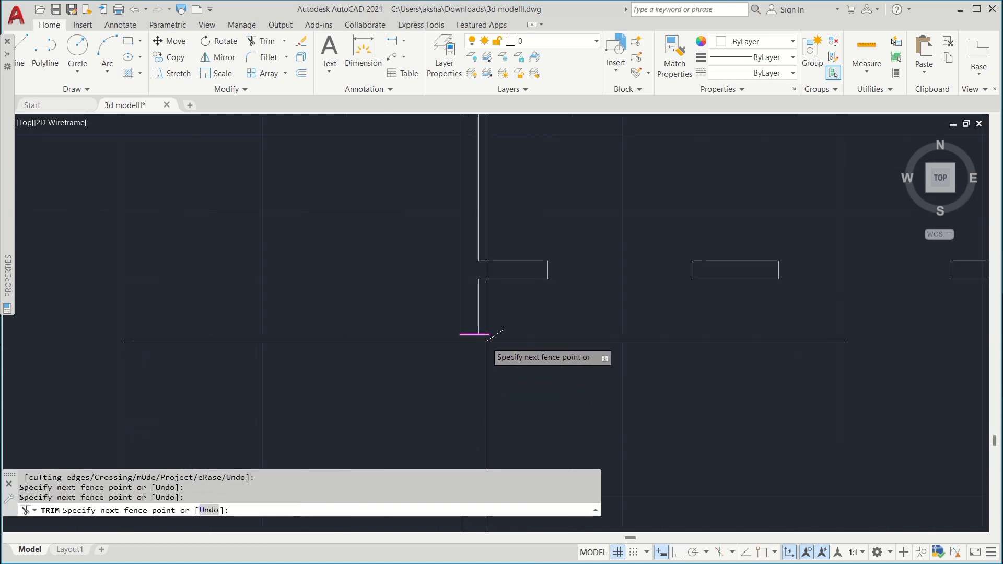
{"action": "key", "text": "Return"}
{"action": "scroll", "coordinate": [485, 342], "scroll_direction": "up", "scroll_amount": 2}
{"action": "scroll", "coordinate": [513, 318], "scroll_direction": "down", "scroll_amount": 6}
{"action": "key", "text": "Return"}
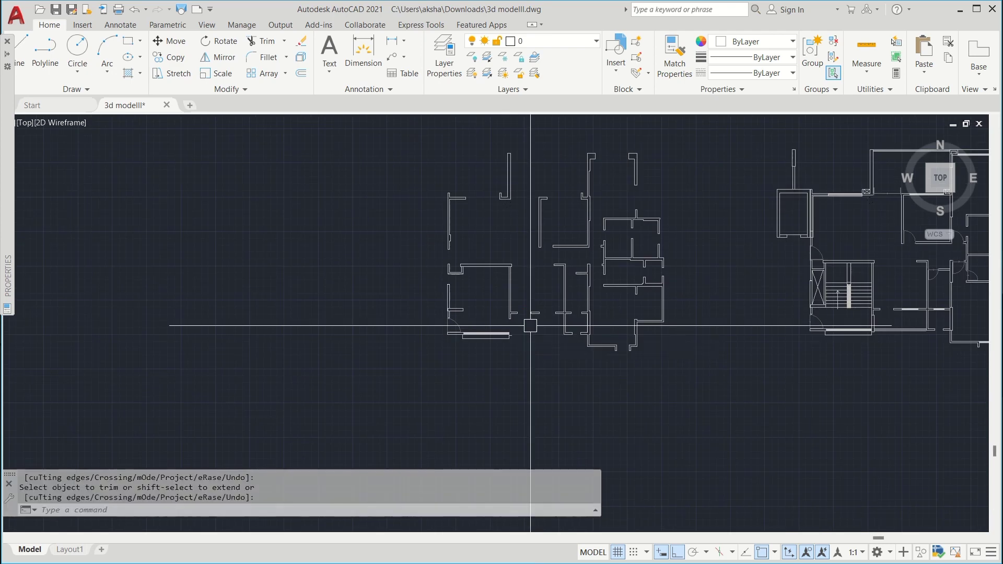
Step: Erase the door, window and wall lines along the stairwell's south side
{"action": "left_click", "coordinate": [529, 328]}
{"action": "left_click", "coordinate": [437, 351]}
{"action": "key", "text": "Delete"}
Step: Erase the leftover west wall pieces below the stairwell's northwest corner
{"action": "scroll", "coordinate": [483, 293], "scroll_direction": "up", "scroll_amount": 4}
{"action": "left_click", "coordinate": [475, 273]}
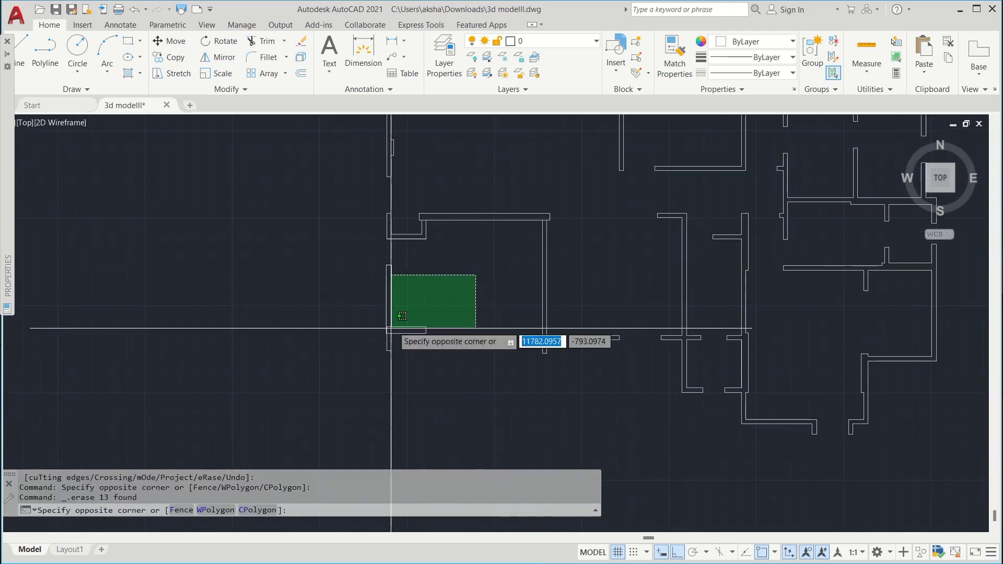
{"action": "left_click", "coordinate": [393, 335]}
{"action": "key", "text": "Delete"}
{"action": "left_click", "coordinate": [415, 252]}
{"action": "key", "text": "Delete"}
Step: Select the whole cleaned plan and examine its wall ends and corners for stray objects and unjoined lines
{"action": "scroll", "coordinate": [340, 298], "scroll_direction": "down", "scroll_amount": 4}
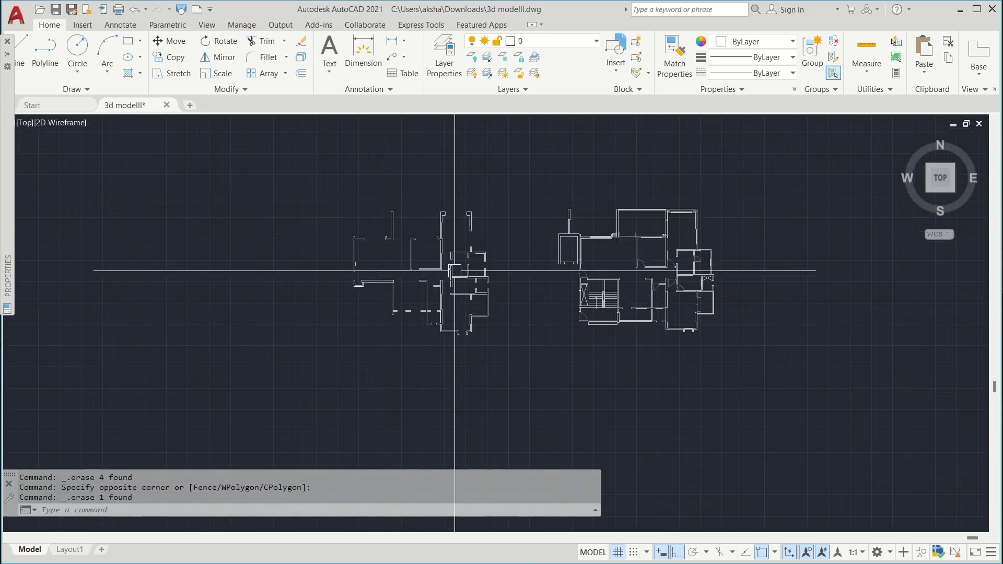
{"action": "scroll", "coordinate": [393, 249], "scroll_direction": "up", "scroll_amount": 3}
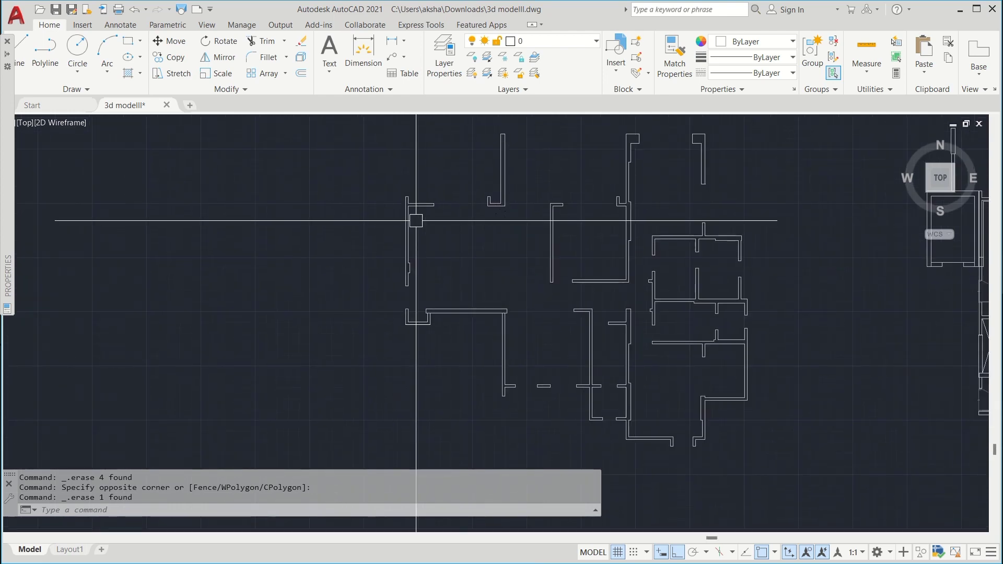
{"action": "scroll", "coordinate": [606, 325], "scroll_direction": "up", "scroll_amount": 2}
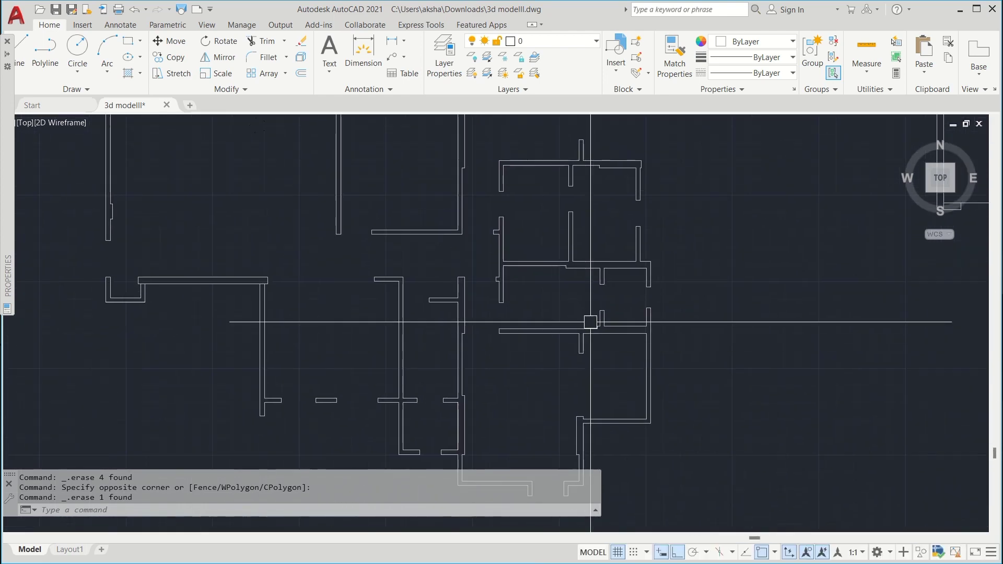
{"action": "scroll", "coordinate": [514, 301], "scroll_direction": "down", "scroll_amount": 6}
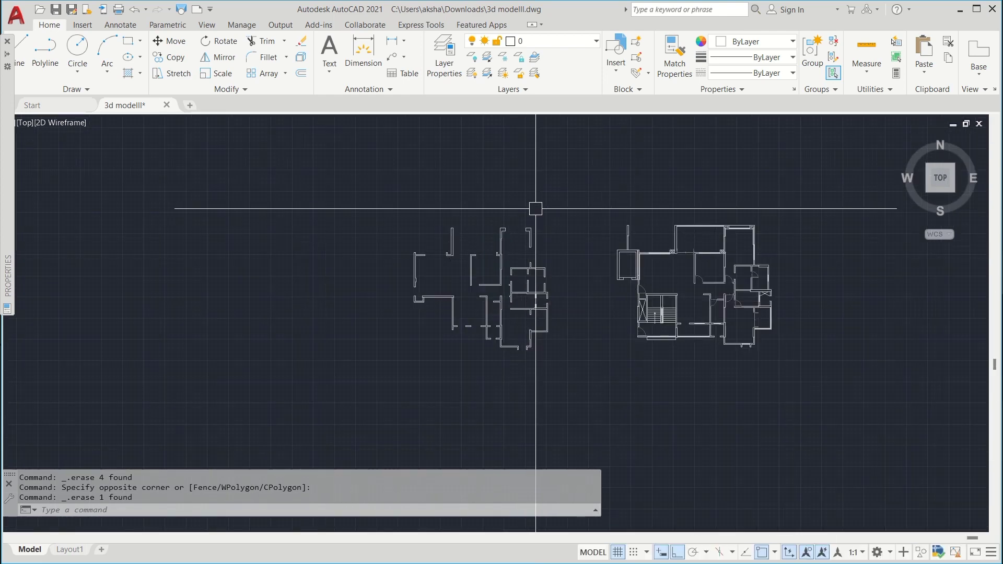
{"action": "left_click", "coordinate": [584, 197]}
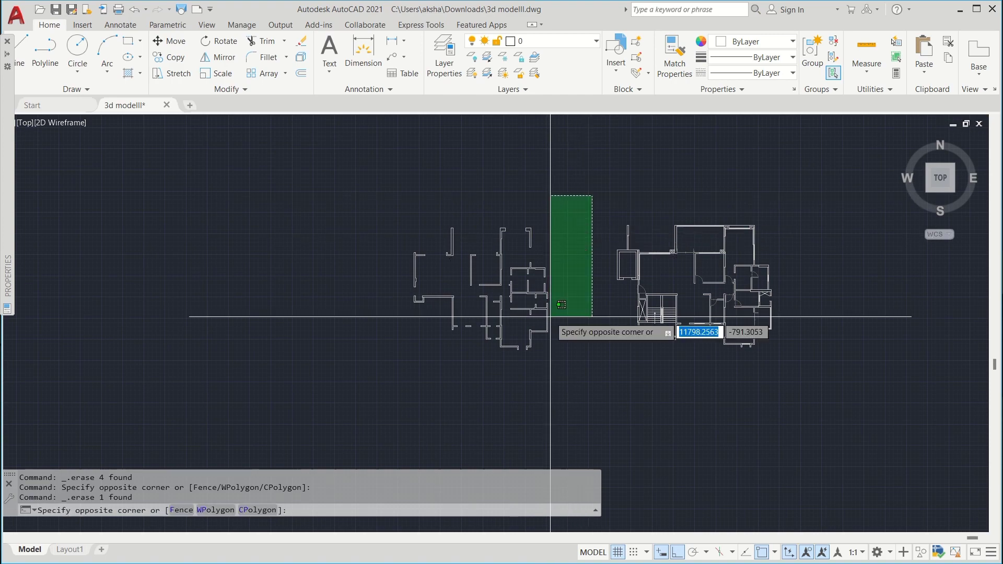
{"action": "left_click", "coordinate": [352, 403]}
{"action": "scroll", "coordinate": [551, 269], "scroll_direction": "up", "scroll_amount": 4}
{"action": "scroll", "coordinate": [275, 221], "scroll_direction": "up", "scroll_amount": 9}
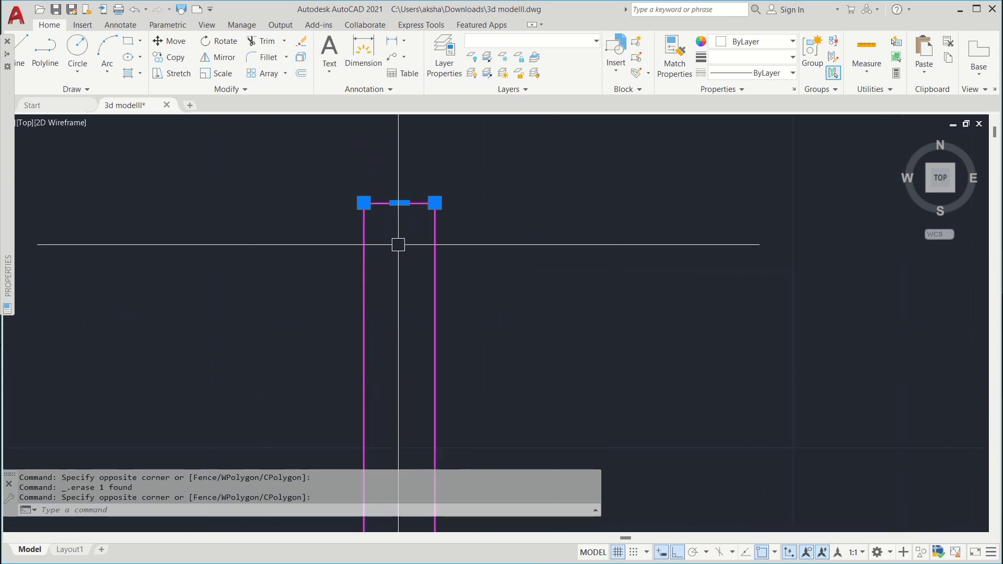
{"action": "scroll", "coordinate": [408, 192], "scroll_direction": "down", "scroll_amount": 8}
{"action": "scroll", "coordinate": [407, 303], "scroll_direction": "up", "scroll_amount": 4}
{"action": "middle_click_drag", "start_coordinate": [434, 381], "coordinate": [443, 201]}
{"action": "scroll", "coordinate": [381, 316], "scroll_direction": "up", "scroll_amount": 4}
{"action": "middle_click_drag", "start_coordinate": [405, 343], "coordinate": [409, 329]}
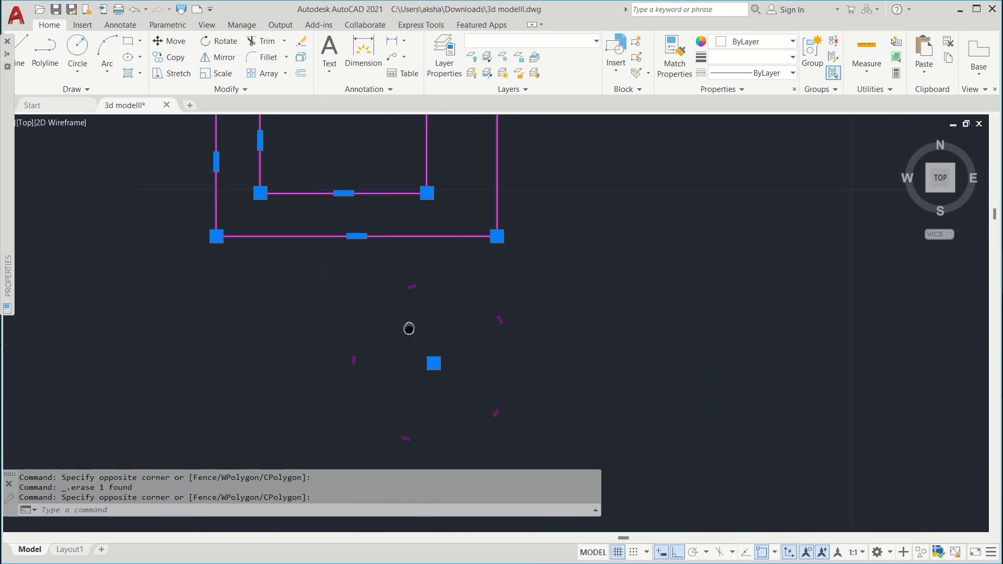
{"action": "scroll", "coordinate": [409, 328], "scroll_direction": "up", "scroll_amount": 2}
{"action": "scroll", "coordinate": [504, 295], "scroll_direction": "down", "scroll_amount": 4}
{"action": "key", "text": "Escape"}
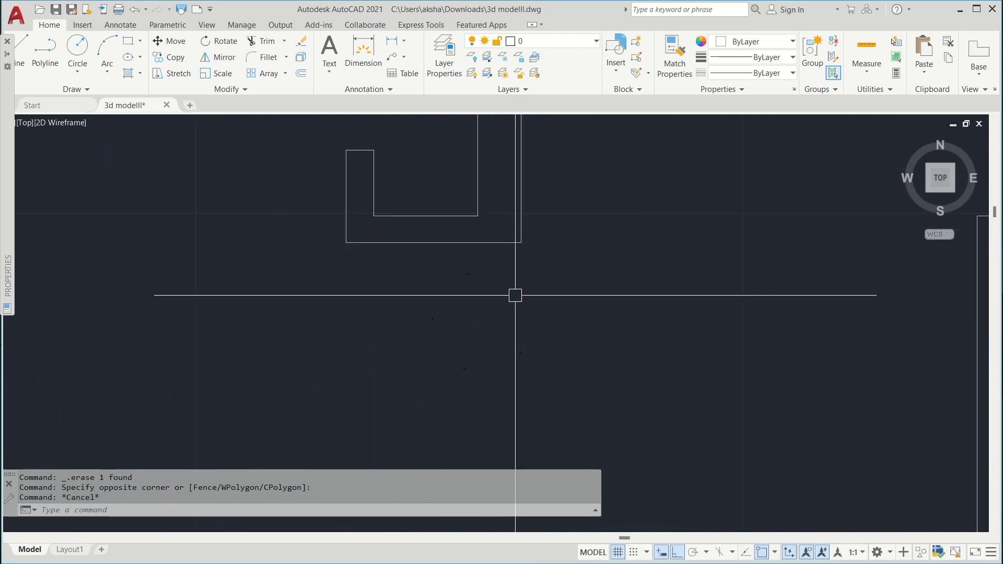
Step: Erase the stray door and window layer object below the hook-shaped wall end in the north of the plan
{"action": "left_click", "coordinate": [519, 294]}
{"action": "left_click", "coordinate": [432, 338]}
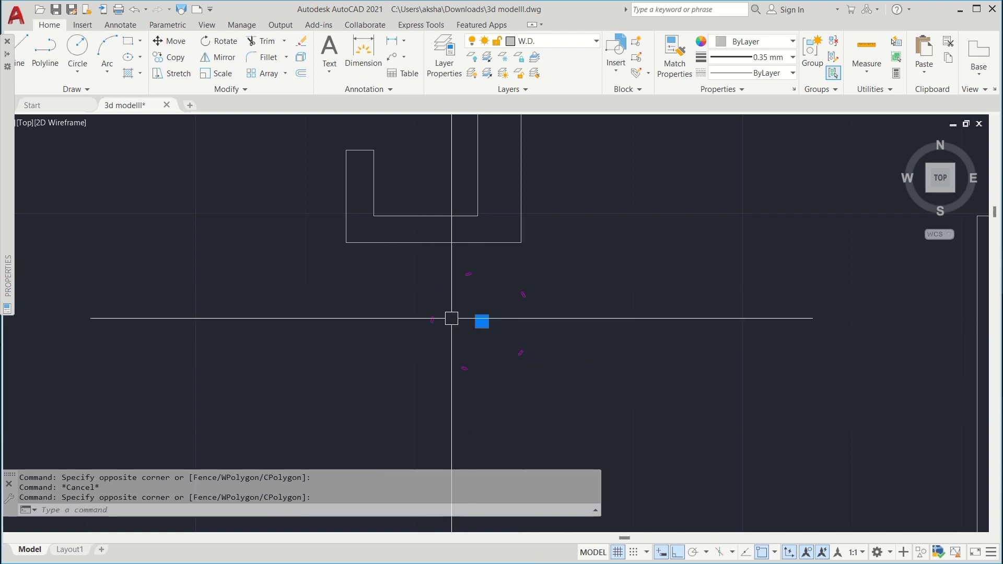
{"action": "scroll", "coordinate": [455, 317], "scroll_direction": "down", "scroll_amount": 3}
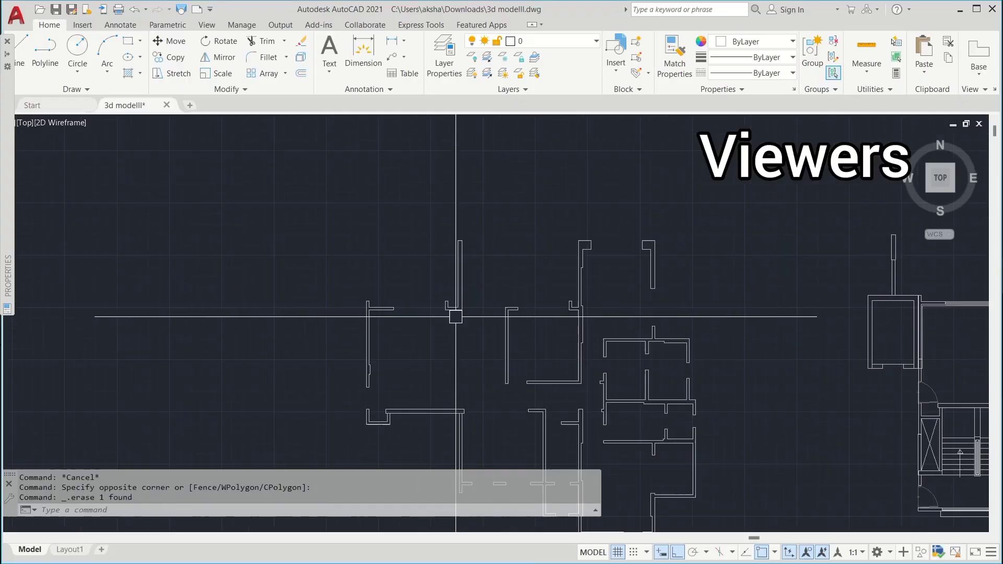
Step: Select the whole cleaned plan and examine the west wall's ends and offsets for stray or unjoined lines
{"action": "scroll", "coordinate": [453, 315], "scroll_direction": "down", "scroll_amount": 4}
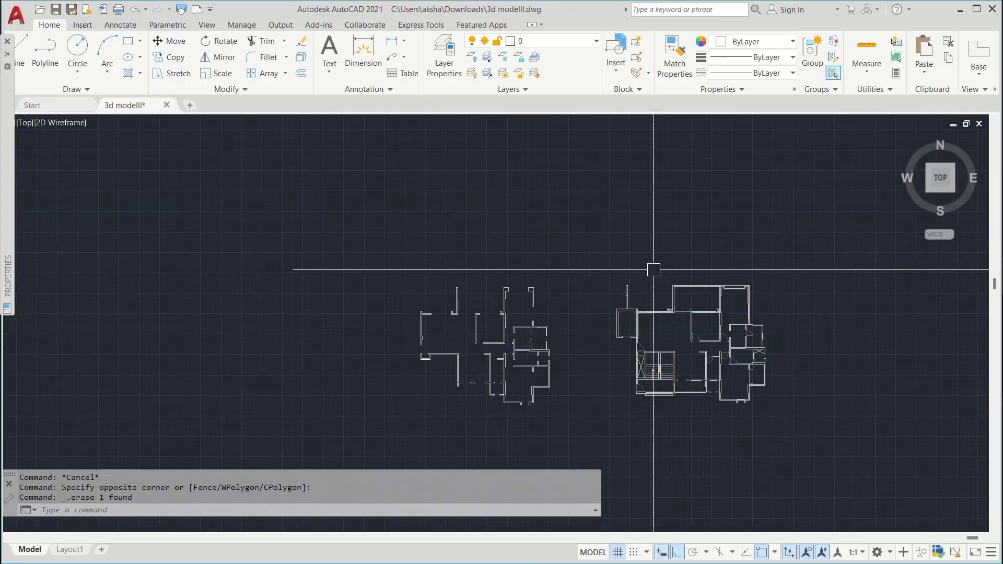
{"action": "left_click", "coordinate": [584, 262]}
{"action": "left_click", "coordinate": [402, 433]}
{"action": "scroll", "coordinate": [432, 358], "scroll_direction": "up", "scroll_amount": 10}
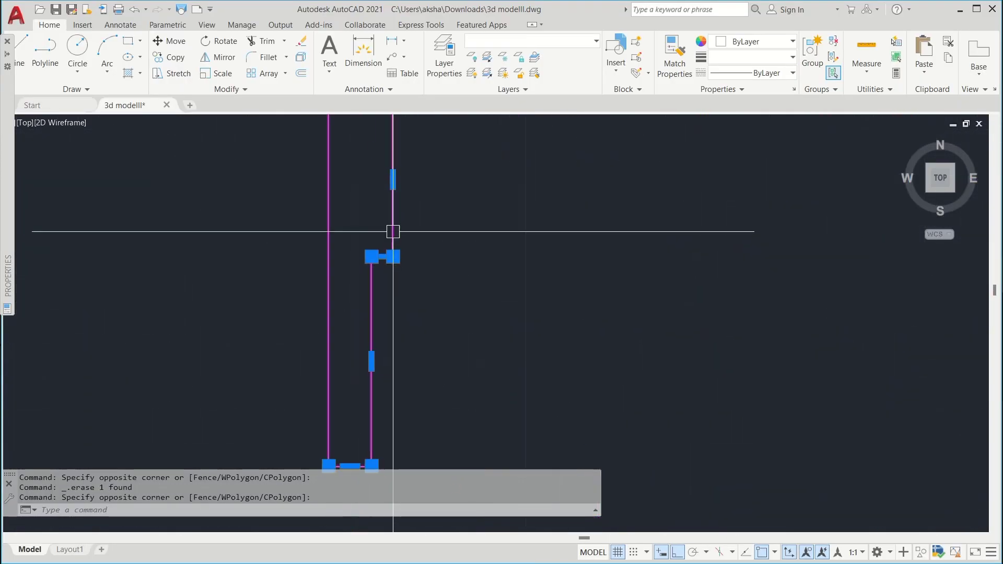
{"action": "scroll", "coordinate": [421, 259], "scroll_direction": "up", "scroll_amount": 10}
{"action": "scroll", "coordinate": [429, 316], "scroll_direction": "down", "scroll_amount": 16}
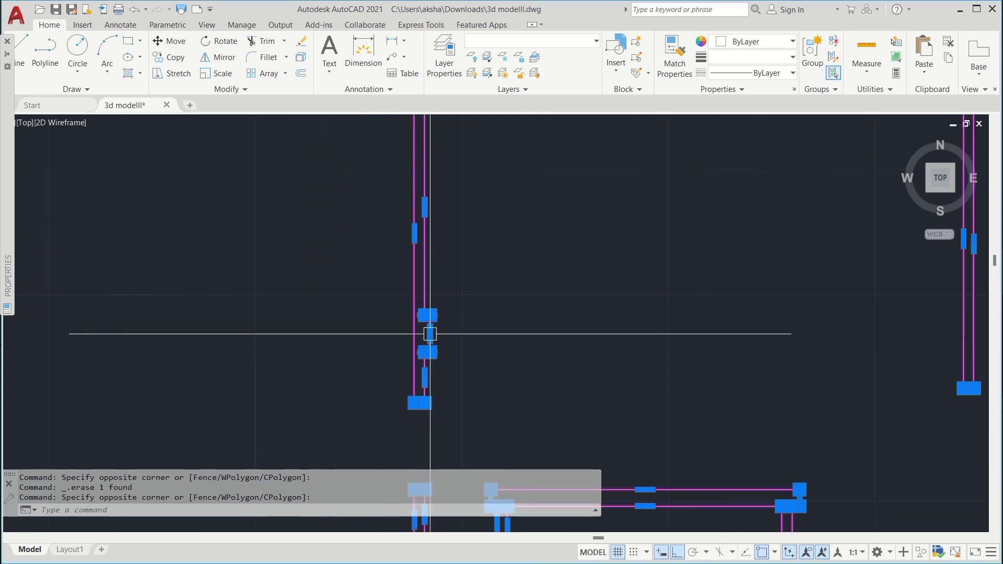
{"action": "scroll", "coordinate": [430, 422], "scroll_direction": "up", "scroll_amount": 4}
{"action": "scroll", "coordinate": [430, 425], "scroll_direction": "up", "scroll_amount": 4}
{"action": "middle_click_drag", "start_coordinate": [405, 396], "coordinate": [365, 332]}
{"action": "scroll", "coordinate": [366, 334], "scroll_direction": "down", "scroll_amount": 11}
{"action": "scroll", "coordinate": [373, 346], "scroll_direction": "up", "scroll_amount": 6}
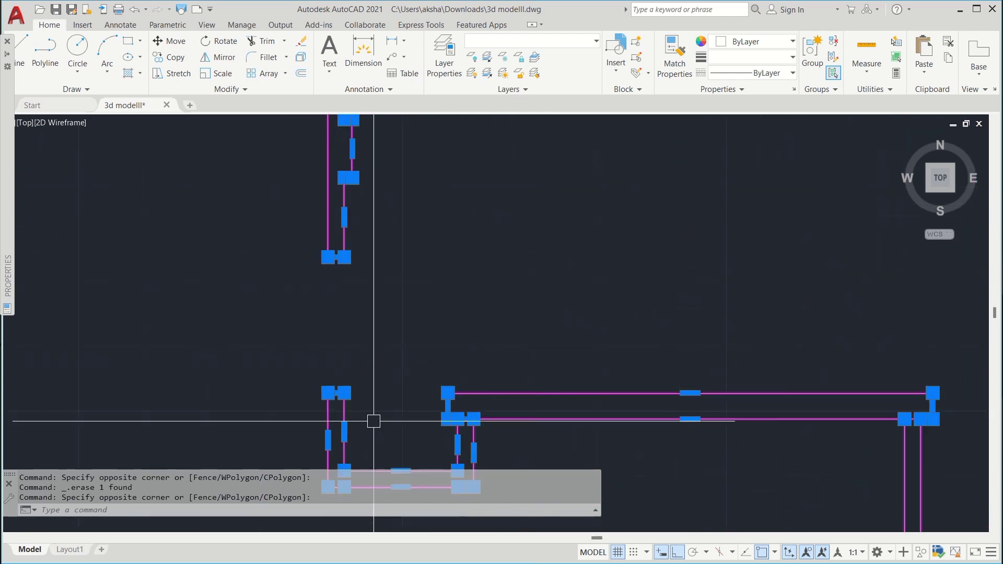
Step: Examine the junction of the hook-shaped wall and the stairwell's north wall closely for overlapping lines
{"action": "middle_click_drag", "start_coordinate": [364, 453], "coordinate": [368, 302]}
{"action": "scroll", "coordinate": [369, 320], "scroll_direction": "up", "scroll_amount": 3}
{"action": "middle_click_drag", "start_coordinate": [685, 235], "coordinate": [340, 293]}
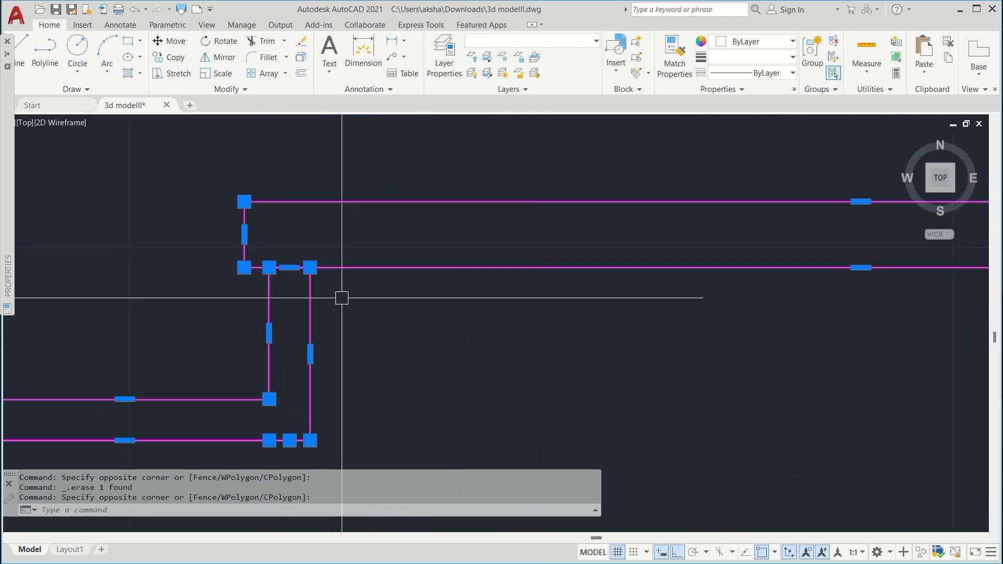
{"action": "scroll", "coordinate": [284, 273], "scroll_direction": "up", "scroll_amount": 2}
{"action": "scroll", "coordinate": [285, 273], "scroll_direction": "up", "scroll_amount": 10}
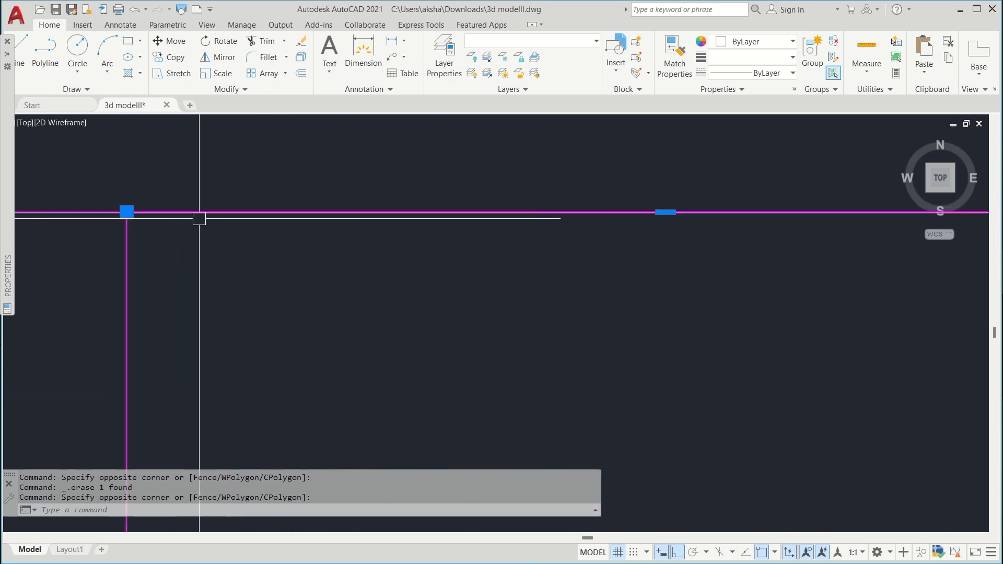
{"action": "scroll", "coordinate": [132, 205], "scroll_direction": "up", "scroll_amount": 2}
{"action": "middle_click_drag", "start_coordinate": [132, 206], "coordinate": [390, 192]}
{"action": "middle_click_drag", "start_coordinate": [287, 226], "coordinate": [370, 220]}
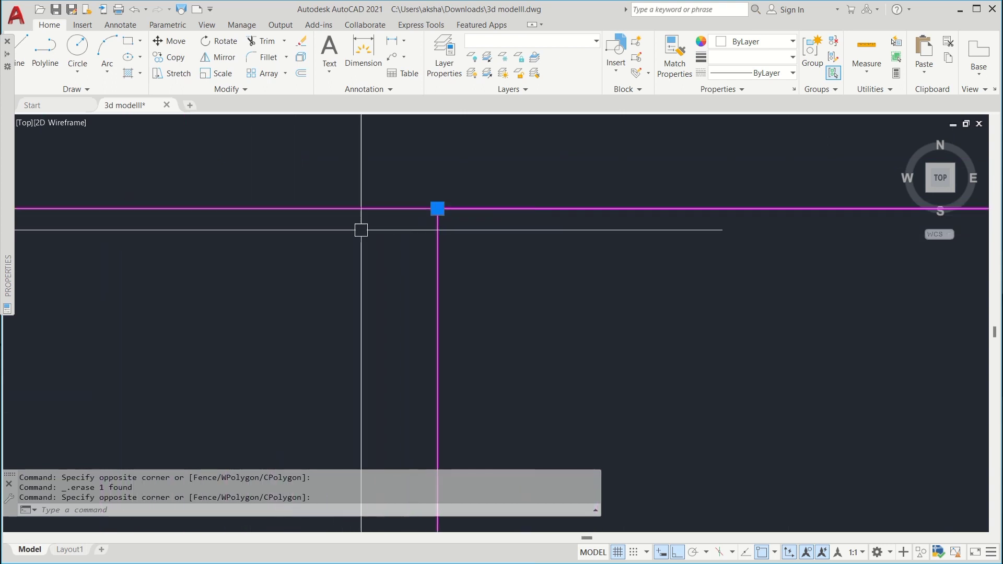
{"action": "scroll", "coordinate": [433, 215], "scroll_direction": "up", "scroll_amount": 5}
{"action": "scroll", "coordinate": [444, 206], "scroll_direction": "up", "scroll_amount": 3}
{"action": "scroll", "coordinate": [457, 166], "scroll_direction": "up", "scroll_amount": 4}
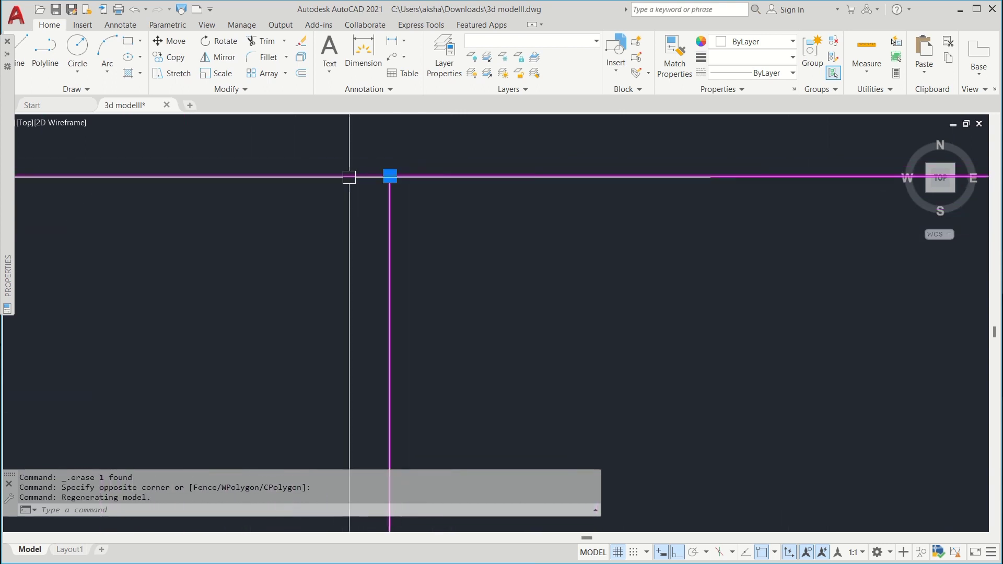
{"action": "scroll", "coordinate": [349, 176], "scroll_direction": "up", "scroll_amount": 5}
{"action": "scroll", "coordinate": [512, 173], "scroll_direction": "up", "scroll_amount": 8}
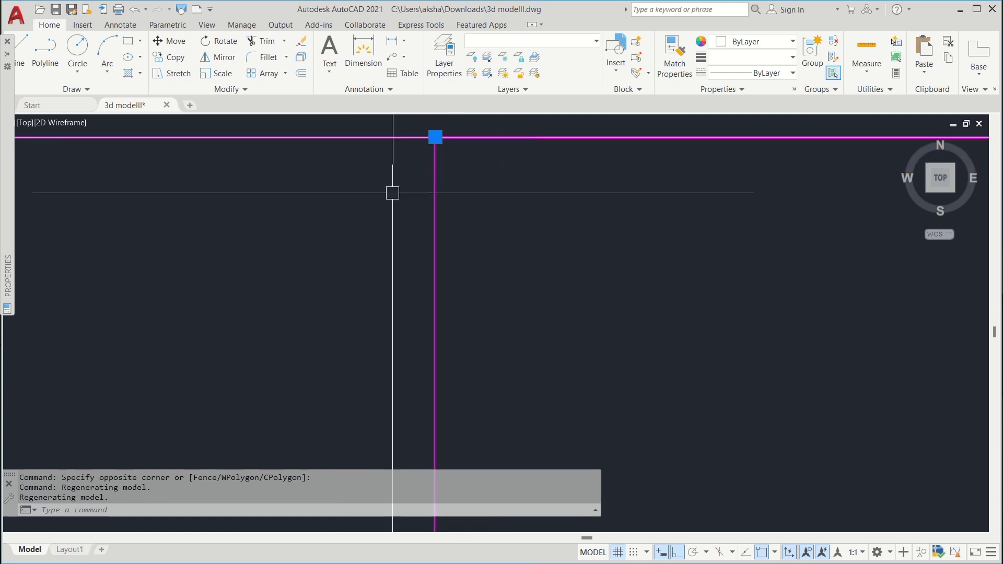
{"action": "scroll", "coordinate": [392, 193], "scroll_direction": "down", "scroll_amount": 6}
Step: Trim the short line across the hook-shaped wall's junction with the stairwell's north wall, using the adjacent vertical line as the cutting edge
{"action": "key", "text": "Escape"}
{"action": "left_click", "coordinate": [402, 191]}
{"action": "middle_click_drag", "start_coordinate": [402, 180], "coordinate": [305, 218]}
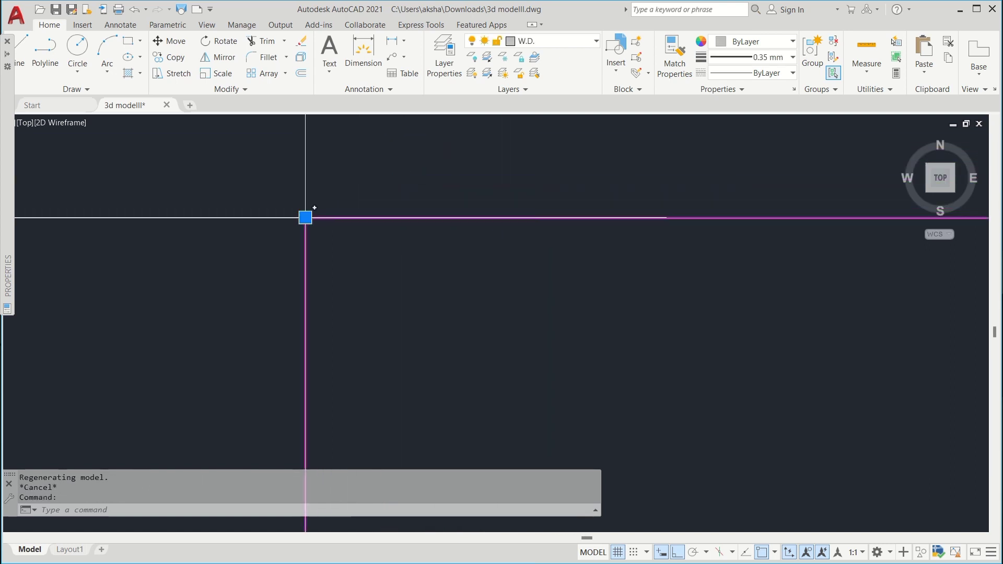
{"action": "type", "text": "r"}
{"action": "key", "text": "Return"}
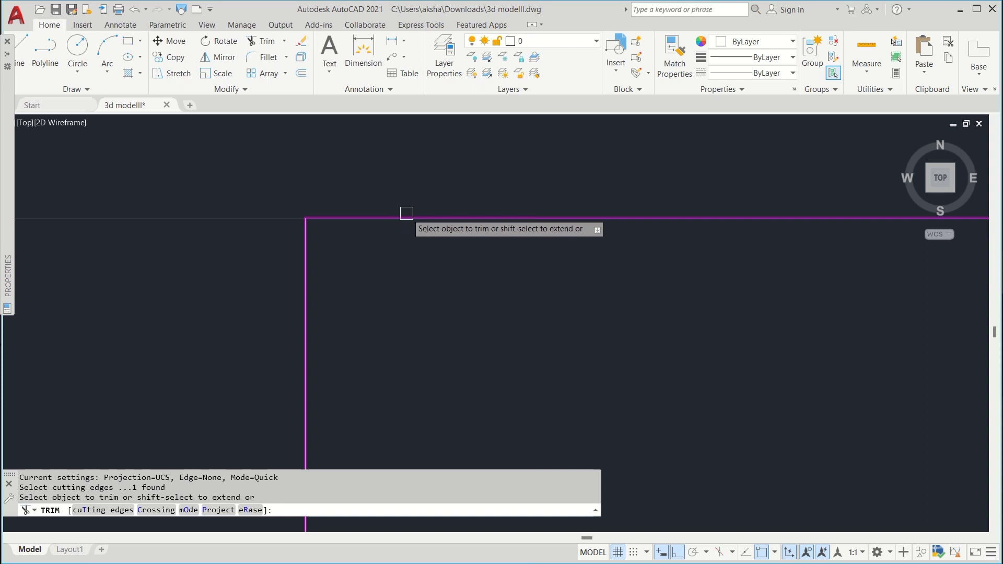
{"action": "left_click", "coordinate": [402, 218]}
{"action": "scroll", "coordinate": [360, 260], "scroll_direction": "down", "scroll_amount": 4}
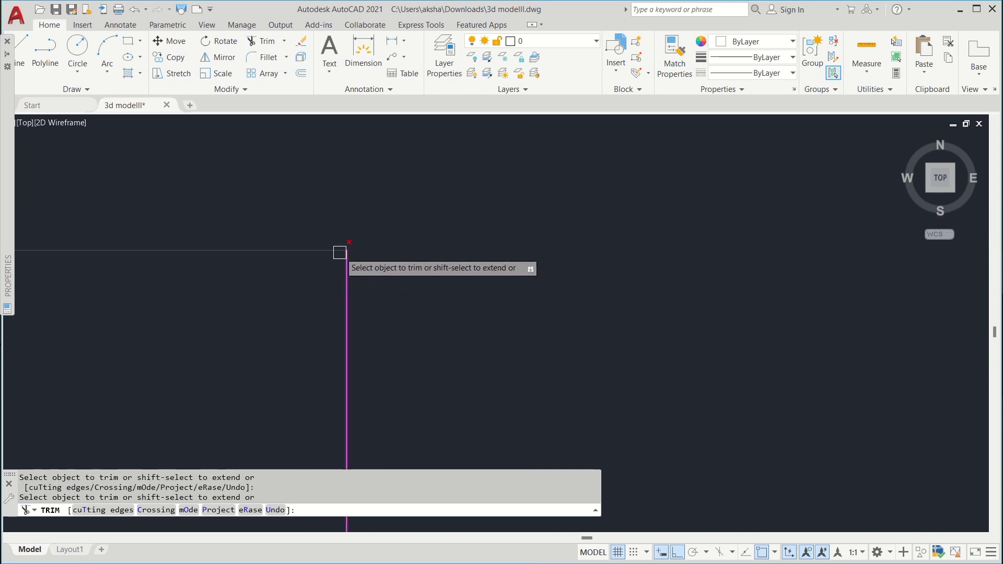
{"action": "middle_click_drag", "start_coordinate": [337, 312], "coordinate": [360, 236]}
{"action": "key", "text": "Return"}
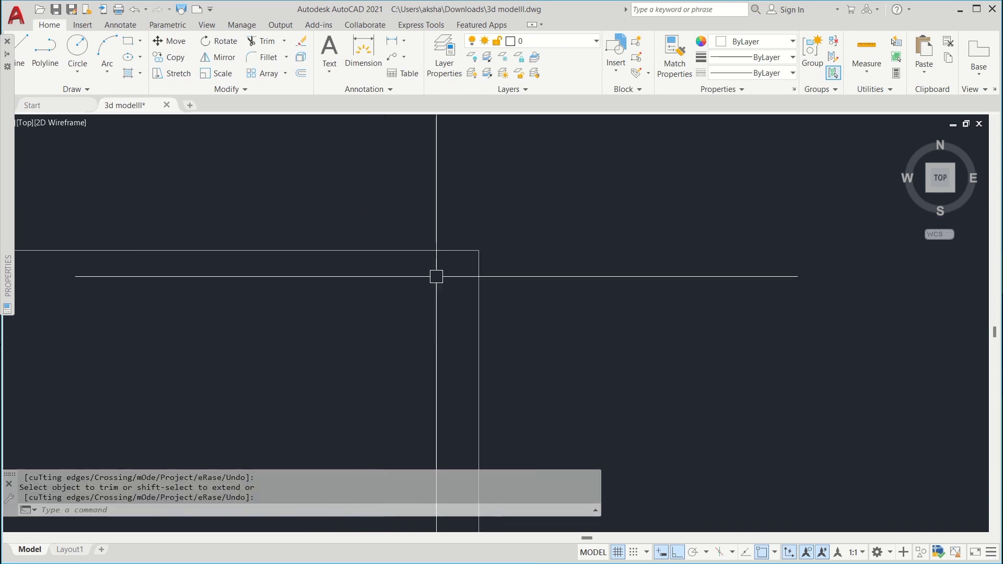
Step: Inspect the corner lines at the trimmed junction between the hook-shaped wall and the stairwell's north wall
{"action": "scroll", "coordinate": [437, 276], "scroll_direction": "up", "scroll_amount": 5}
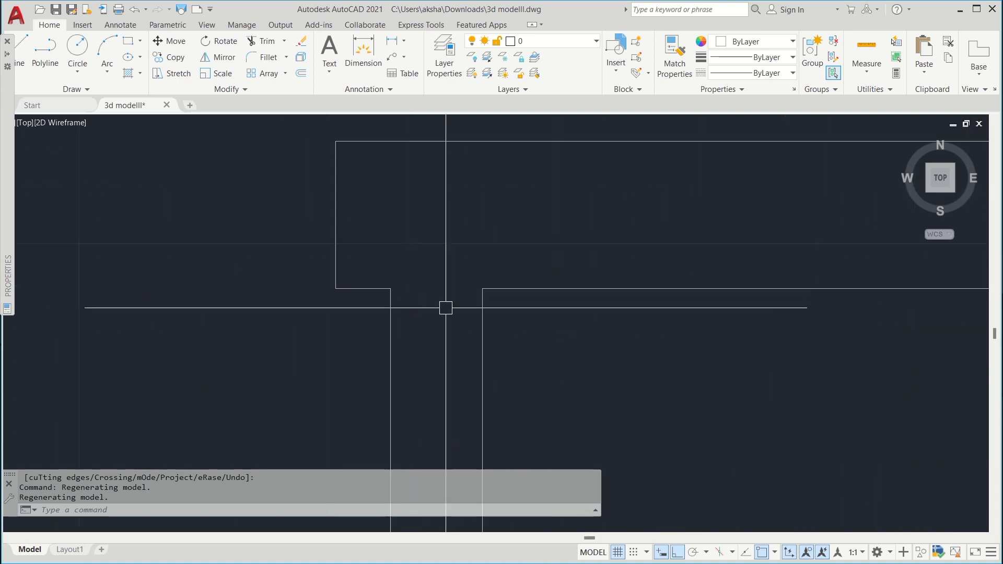
{"action": "left_click", "coordinate": [475, 321]}
{"action": "left_click", "coordinate": [477, 313]}
{"action": "left_click", "coordinate": [484, 306]}
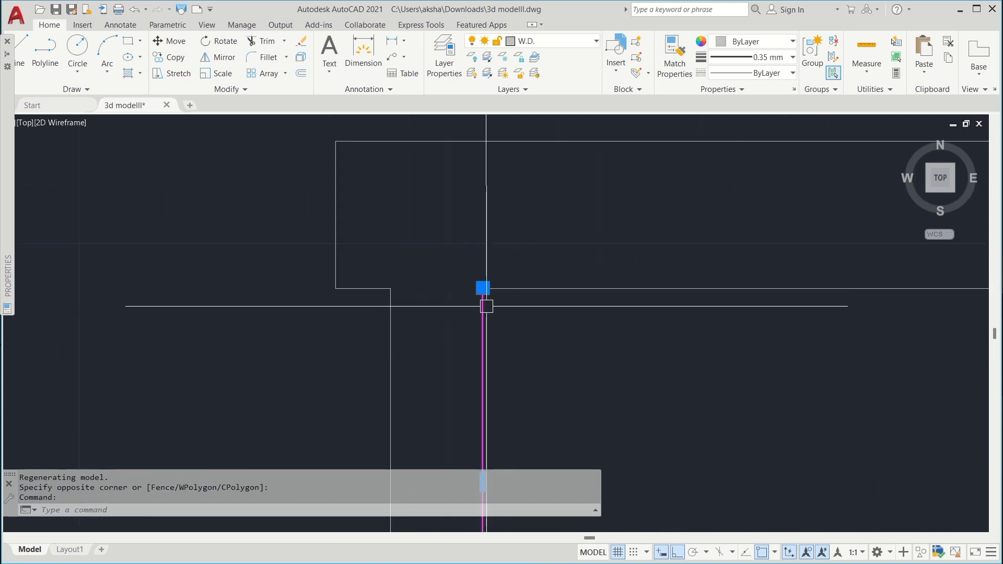
{"action": "left_click", "coordinate": [501, 288]}
{"action": "scroll", "coordinate": [484, 289], "scroll_direction": "up", "scroll_amount": 12}
{"action": "key", "text": "Escape"}
{"action": "middle_click_drag", "start_coordinate": [514, 274], "coordinate": [511, 245]}
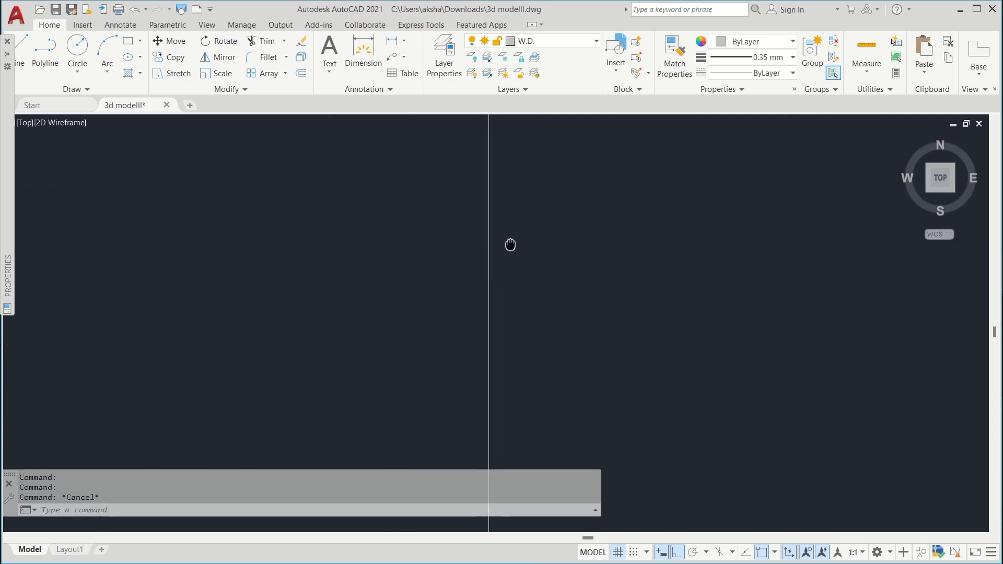
{"action": "scroll", "coordinate": [384, 300], "scroll_direction": "up", "scroll_amount": 10}
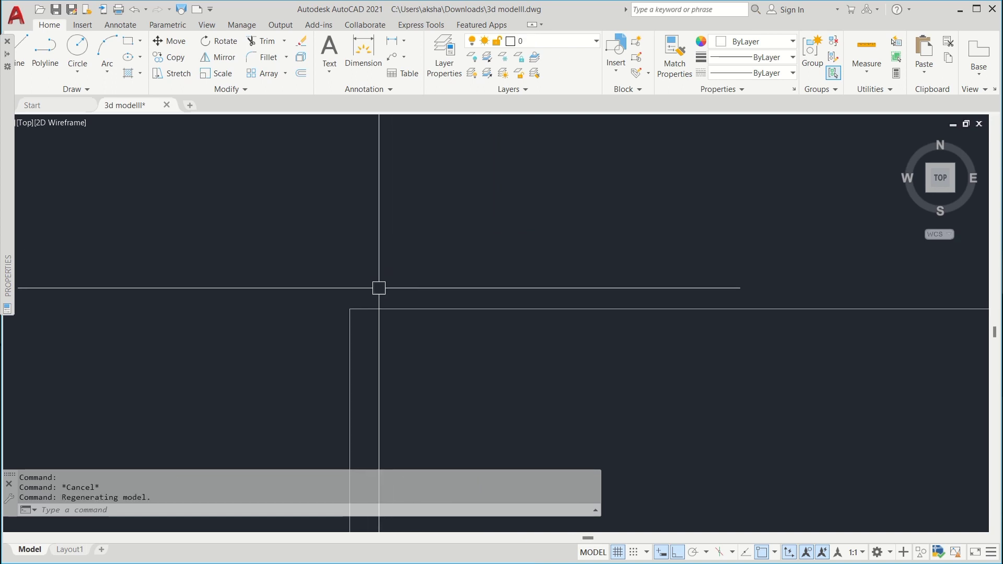
{"action": "scroll", "coordinate": [424, 327], "scroll_direction": "down", "scroll_amount": 16}
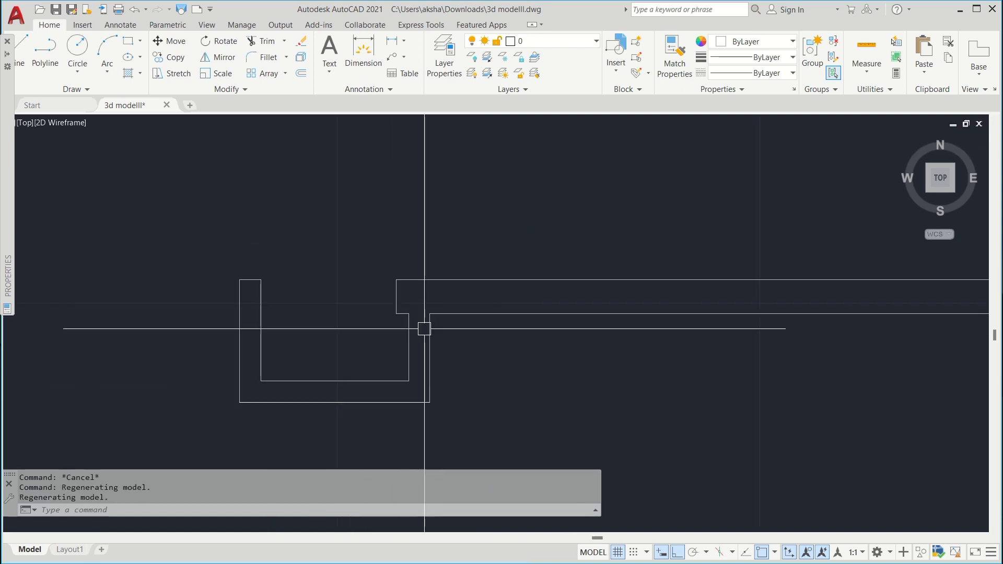
{"action": "scroll", "coordinate": [444, 324], "scroll_direction": "up", "scroll_amount": 4}
{"action": "scroll", "coordinate": [500, 297], "scroll_direction": "down", "scroll_amount": 4}
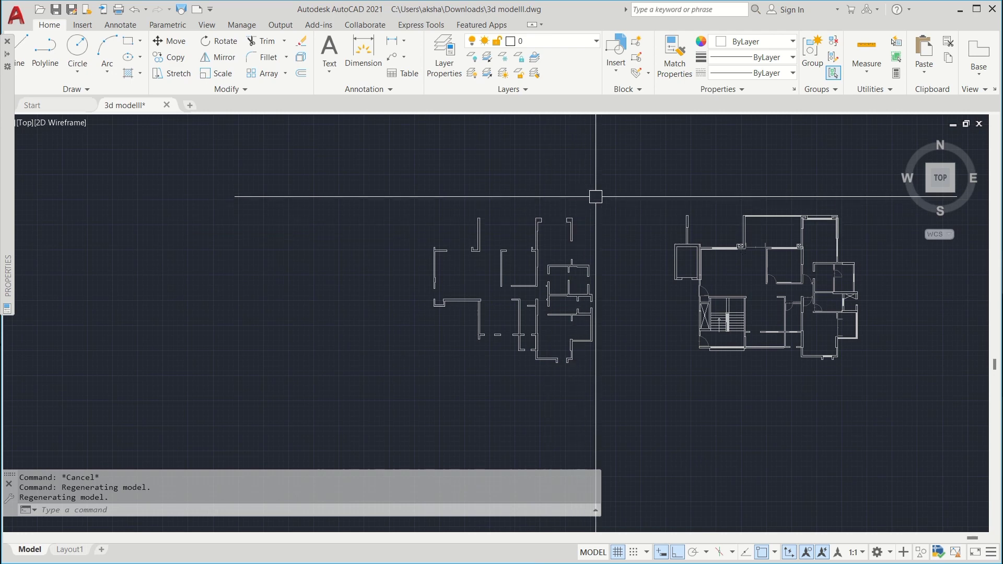
Step: Trim the overlapping line at the east end of the stairwell's north wall, using the whole cleaned plan as cutting edges
{"action": "left_click", "coordinate": [376, 414]}
{"action": "scroll", "coordinate": [523, 297], "scroll_direction": "up", "scroll_amount": 4}
{"action": "type", "text": "tr"}
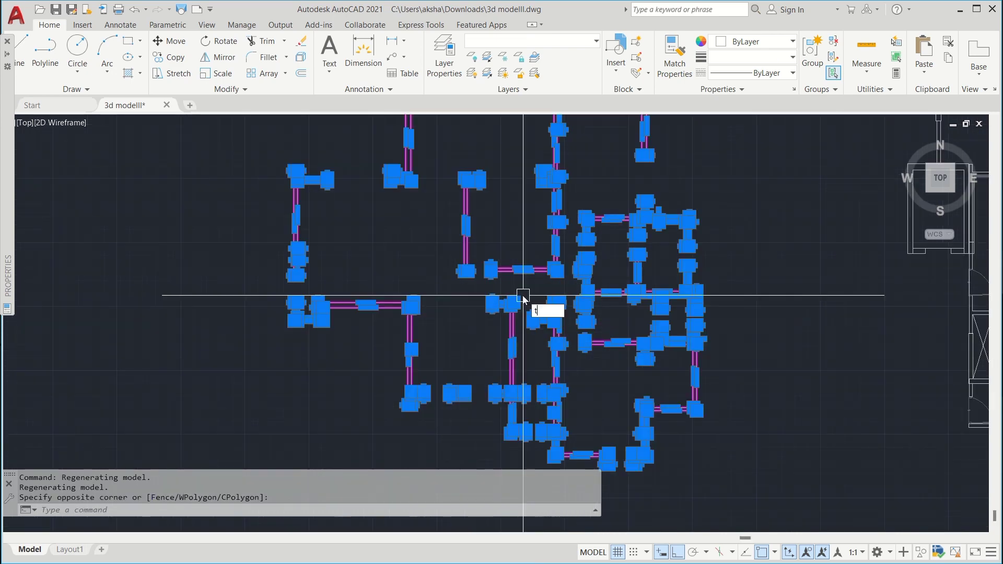
{"action": "key", "text": "Return"}
{"action": "scroll", "coordinate": [418, 329], "scroll_direction": "up", "scroll_amount": 6}
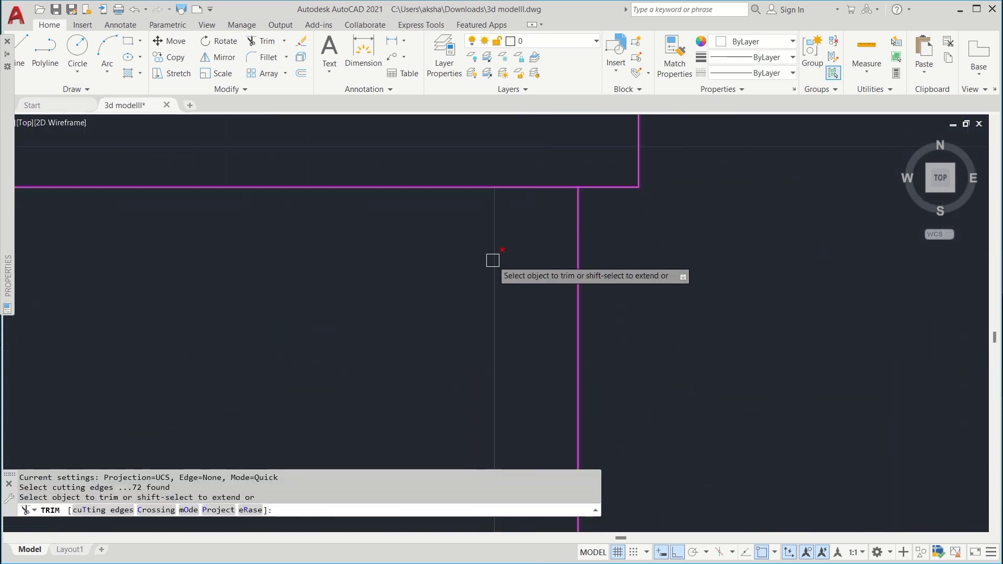
{"action": "scroll", "coordinate": [535, 190], "scroll_direction": "down", "scroll_amount": 7}
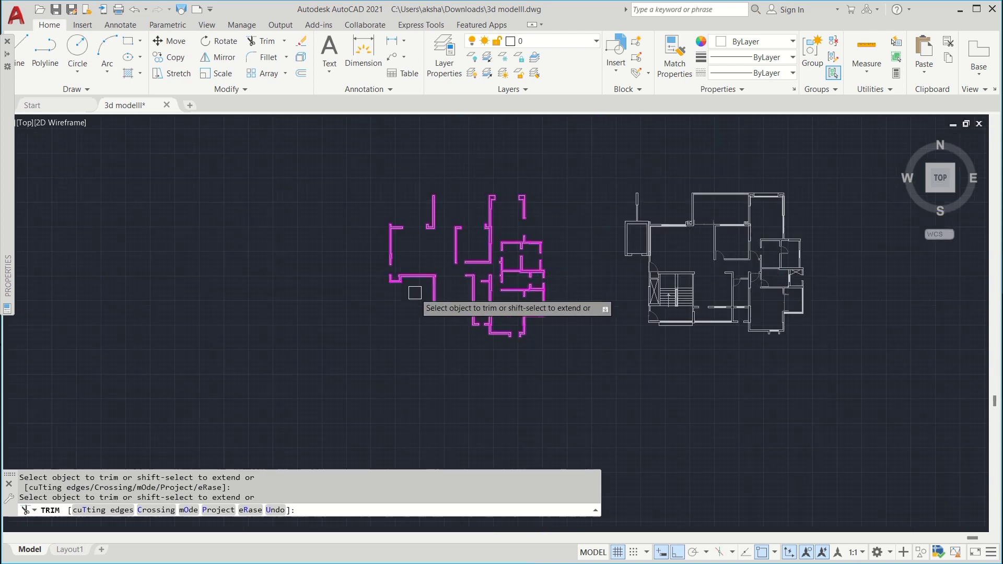
{"action": "key", "text": "Return"}
{"action": "key", "text": "Return"}
Step: Select the whole cleaned plan and examine the wall stubs and junctions in its southern part for overlapping lines
{"action": "left_click", "coordinate": [596, 141]}
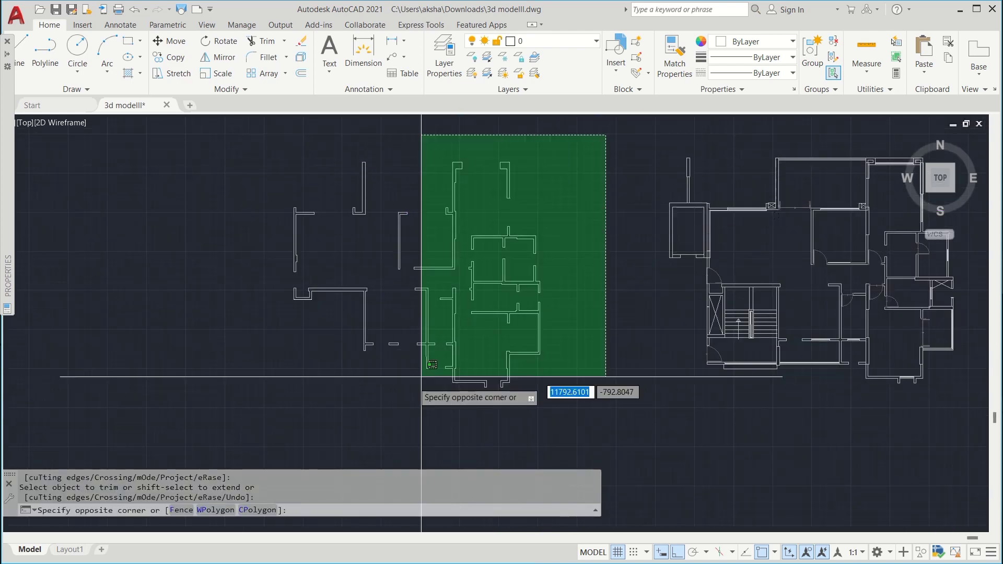
{"action": "left_click", "coordinate": [233, 425]}
{"action": "scroll", "coordinate": [479, 291], "scroll_direction": "up", "scroll_amount": 5}
{"action": "mouse_move", "coordinate": [479, 291]}
{"action": "middle_mouse_down"}
{"action": "mouse_move", "coordinate": [470, 418]}
{"action": "mouse_move", "coordinate": [481, 309]}
{"action": "middle_mouse_up"}
{"action": "scroll", "coordinate": [398, 356], "scroll_direction": "up", "scroll_amount": 4}
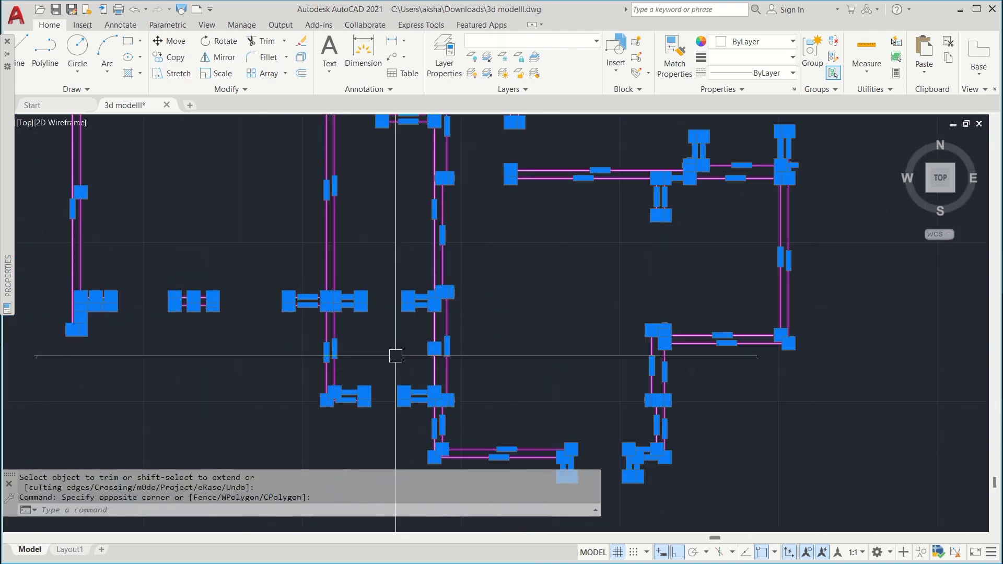
{"action": "middle_click_drag", "start_coordinate": [424, 256], "coordinate": [432, 309]}
{"action": "scroll", "coordinate": [447, 316], "scroll_direction": "up", "scroll_amount": 6}
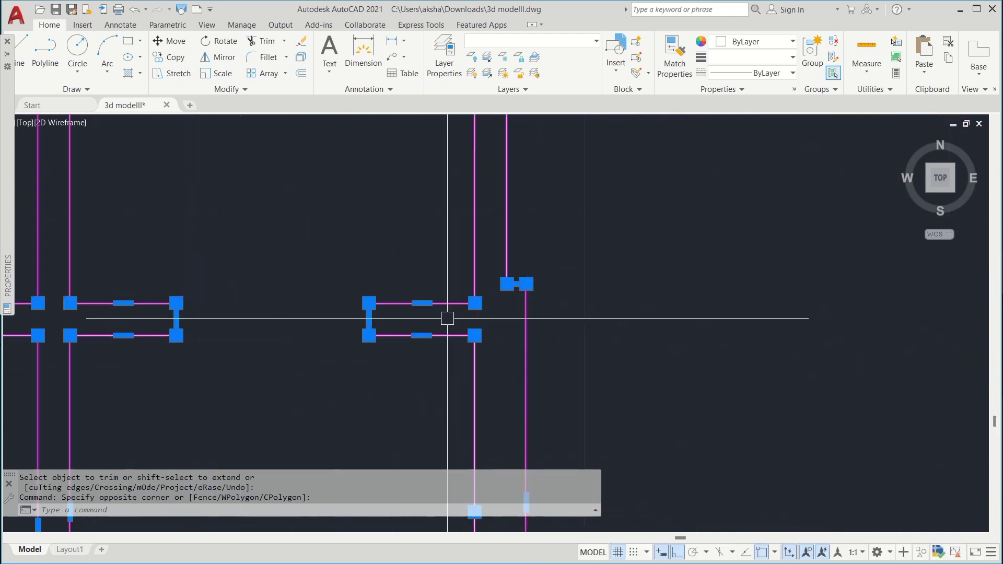
{"action": "scroll", "coordinate": [449, 319], "scroll_direction": "down", "scroll_amount": 4}
{"action": "middle_click_drag", "start_coordinate": [309, 325], "coordinate": [606, 361]}
{"action": "scroll", "coordinate": [608, 359], "scroll_direction": "down", "scroll_amount": 4}
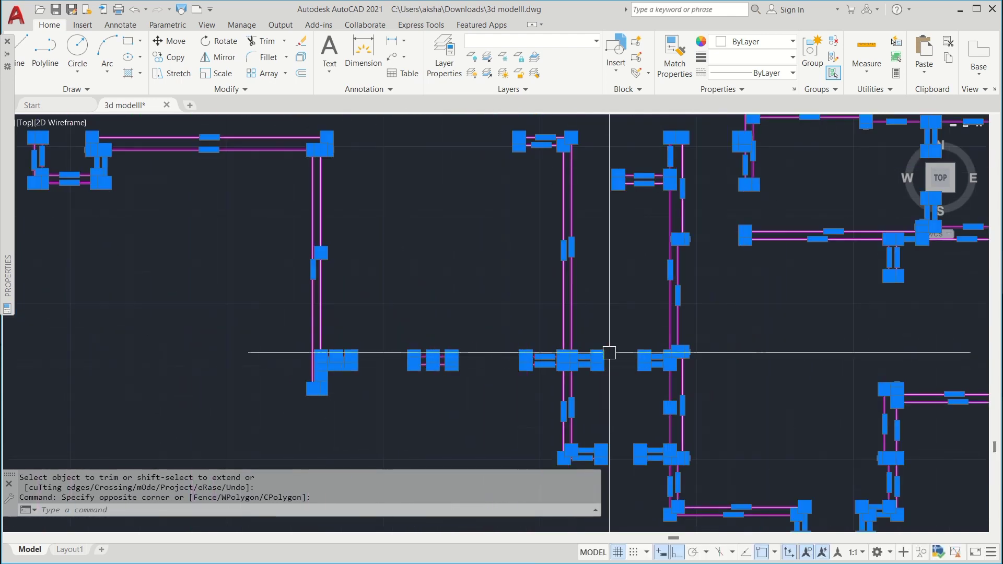
Step: Examine the wall junctions and corners of the small eastern rooms for stray or overlapping lines
{"action": "scroll", "coordinate": [634, 255], "scroll_direction": "up", "scroll_amount": 2}
{"action": "mouse_move", "coordinate": [634, 255]}
{"action": "middle_mouse_down"}
{"action": "mouse_move", "coordinate": [611, 295]}
{"action": "mouse_move", "coordinate": [461, 363]}
{"action": "middle_mouse_up"}
{"action": "mouse_move", "coordinate": [678, 358]}
{"action": "middle_mouse_down"}
{"action": "mouse_move", "coordinate": [649, 383]}
{"action": "mouse_move", "coordinate": [375, 455]}
{"action": "mouse_move", "coordinate": [252, 412]}
{"action": "middle_mouse_up"}
{"action": "scroll", "coordinate": [680, 186], "scroll_direction": "up", "scroll_amount": 2}
{"action": "middle_click_drag", "start_coordinate": [669, 229], "coordinate": [648, 309]}
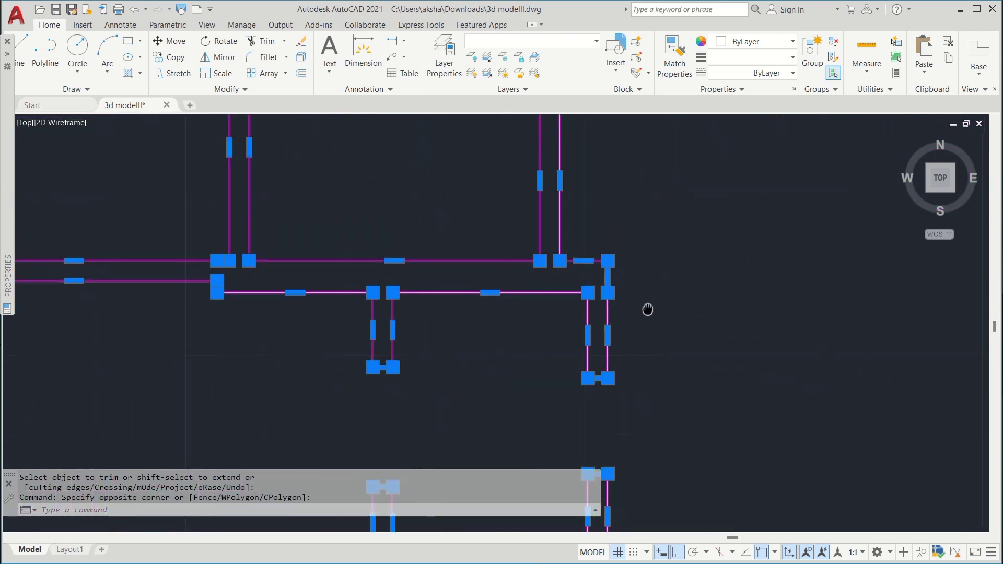
{"action": "scroll", "coordinate": [612, 295], "scroll_direction": "up", "scroll_amount": 2}
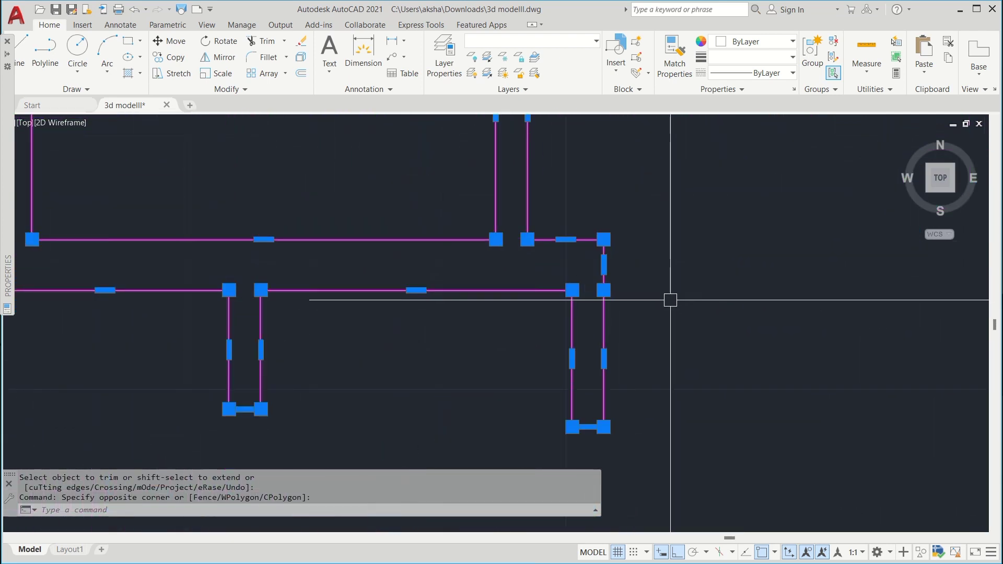
{"action": "mouse_move", "coordinate": [353, 271]}
{"action": "middle_mouse_down"}
{"action": "mouse_move", "coordinate": [401, 271]}
{"action": "mouse_move", "coordinate": [641, 401]}
{"action": "middle_mouse_up"}
{"action": "scroll", "coordinate": [640, 398], "scroll_direction": "down", "scroll_amount": 2}
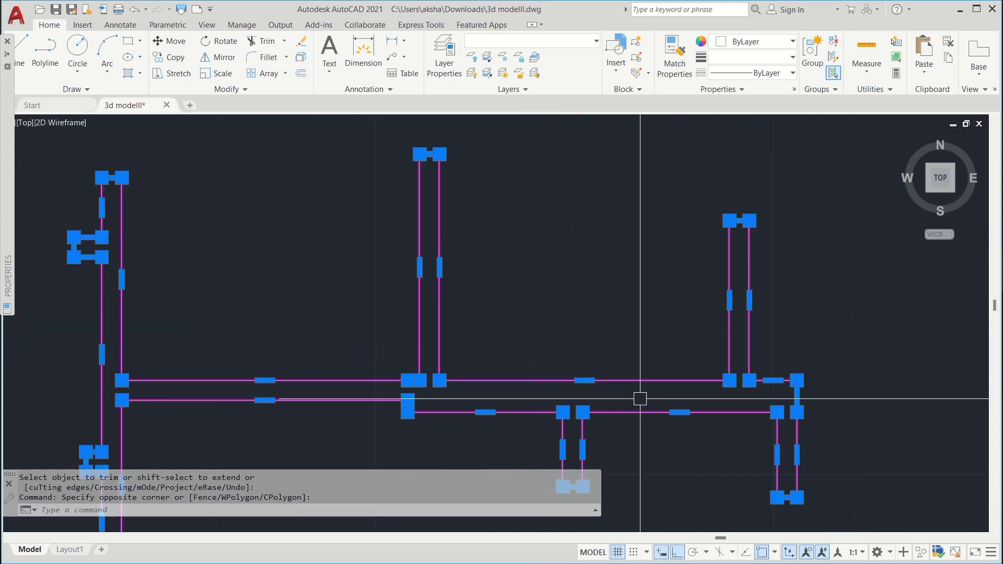
{"action": "scroll", "coordinate": [700, 249], "scroll_direction": "down", "scroll_amount": 2}
{"action": "scroll", "coordinate": [627, 366], "scroll_direction": "up", "scroll_amount": 2}
{"action": "scroll", "coordinate": [623, 302], "scroll_direction": "up", "scroll_amount": 2}
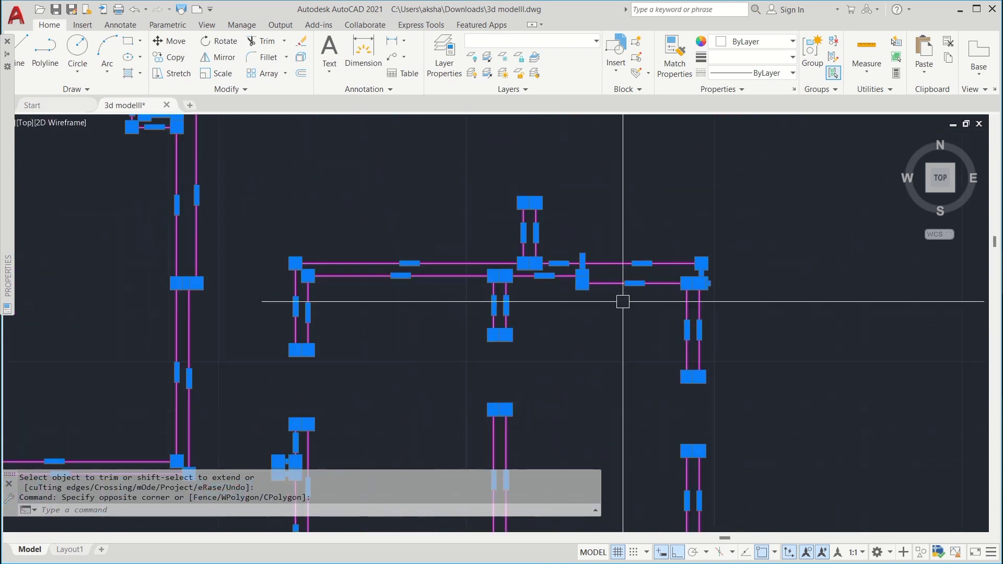
Step: Examine the selected upper wall of the small room block for misaligned or stray segments along its outer line
{"action": "scroll", "coordinate": [623, 302], "scroll_direction": "up", "scroll_amount": 2}
{"action": "scroll", "coordinate": [616, 286], "scroll_direction": "up", "scroll_amount": 2}
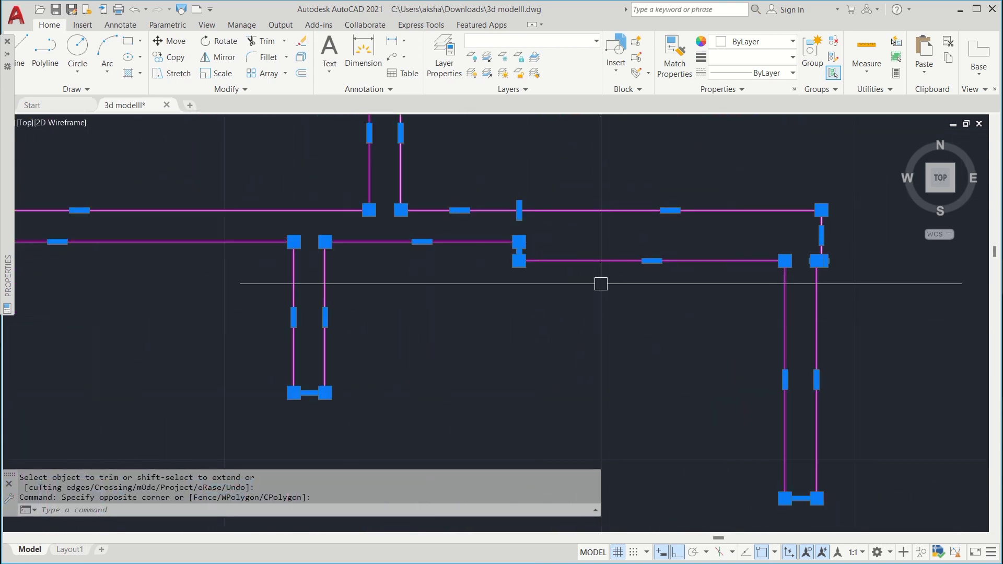
{"action": "scroll", "coordinate": [600, 286], "scroll_direction": "down", "scroll_amount": 2}
{"action": "middle_click_drag", "start_coordinate": [600, 287], "coordinate": [577, 299]}
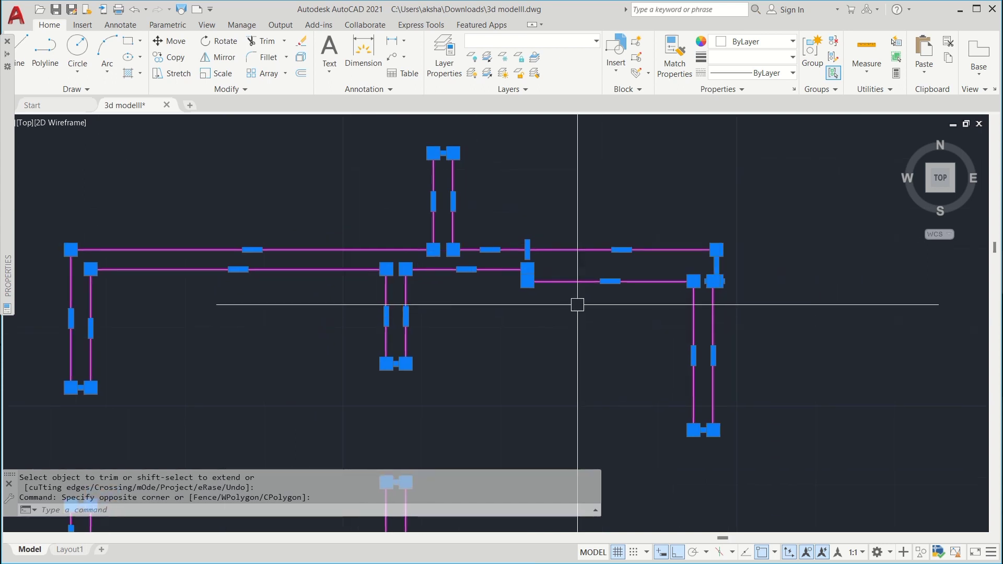
{"action": "scroll", "coordinate": [648, 243], "scroll_direction": "up", "scroll_amount": 1}
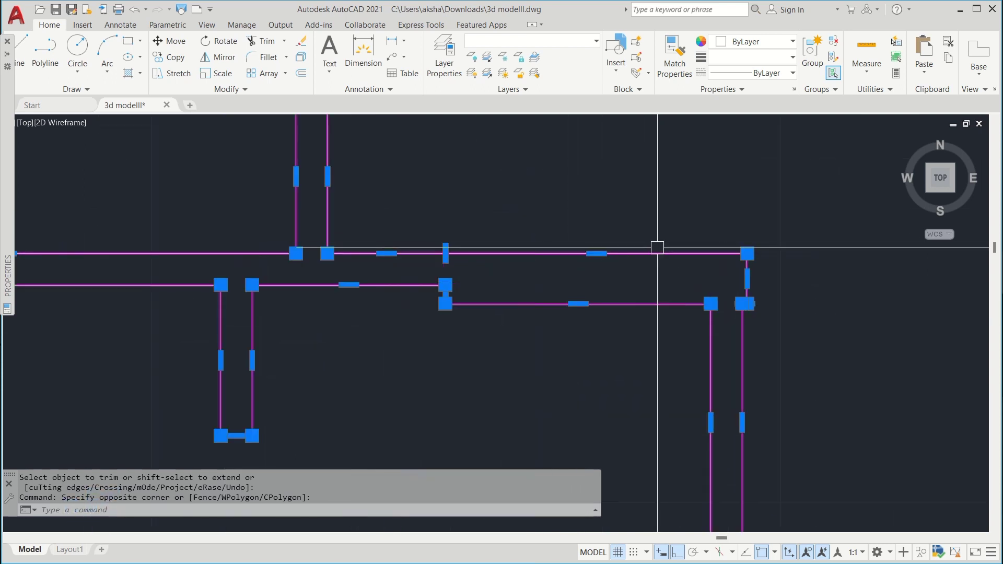
{"action": "scroll", "coordinate": [572, 250], "scroll_direction": "down", "scroll_amount": 2}
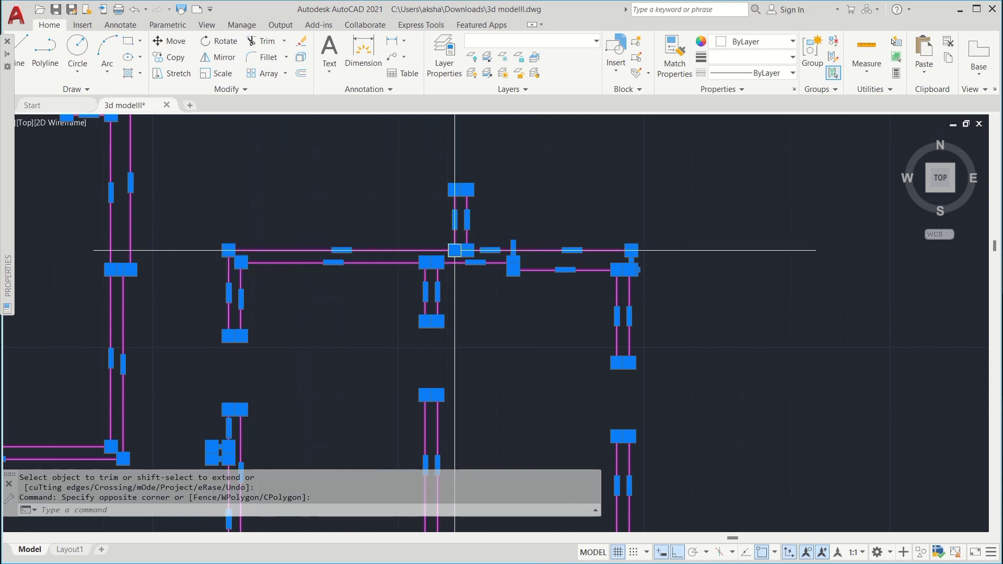
{"action": "scroll", "coordinate": [542, 248], "scroll_direction": "up", "scroll_amount": 2}
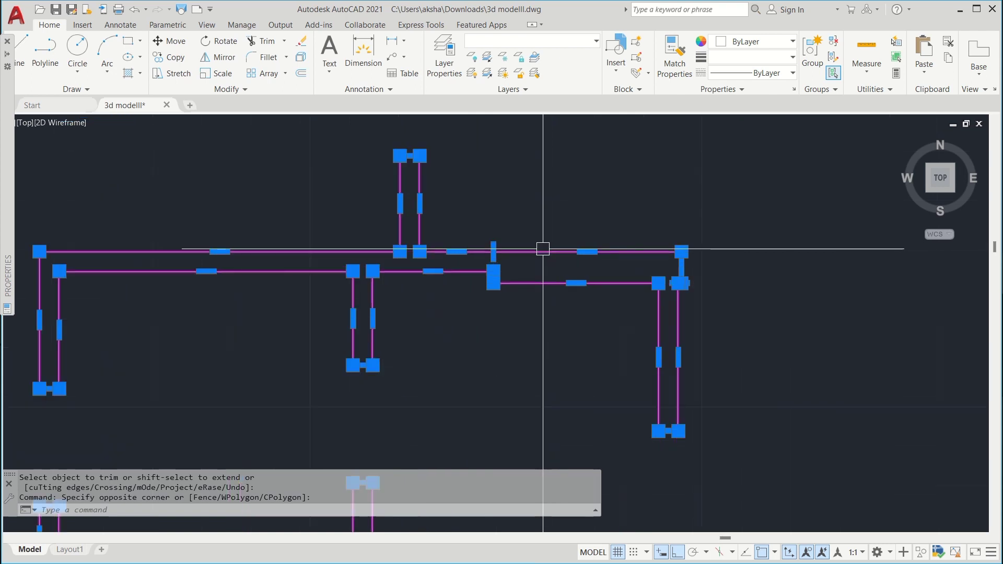
{"action": "scroll", "coordinate": [543, 255], "scroll_direction": "up", "scroll_amount": 2}
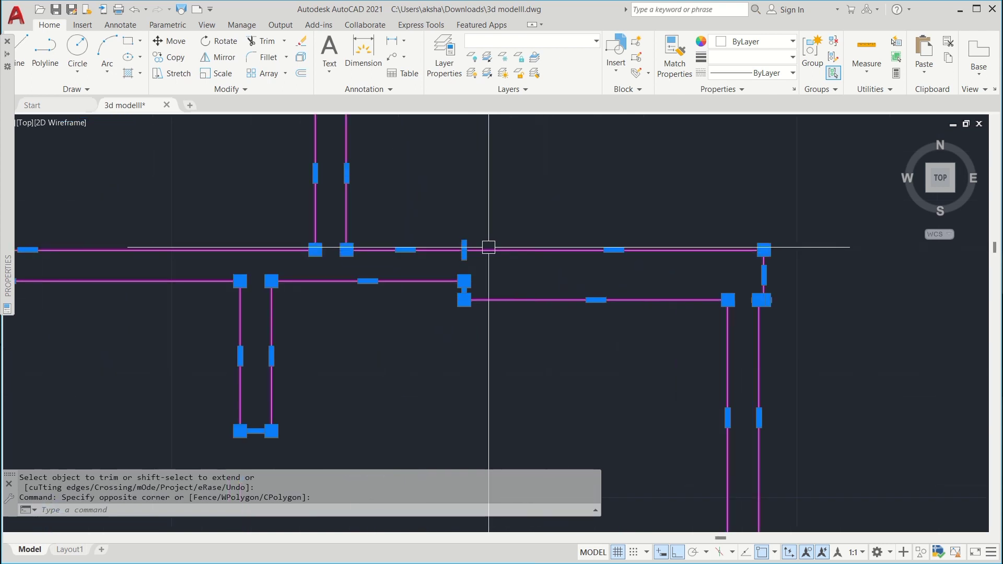
{"action": "scroll", "coordinate": [459, 246], "scroll_direction": "up", "scroll_amount": 2}
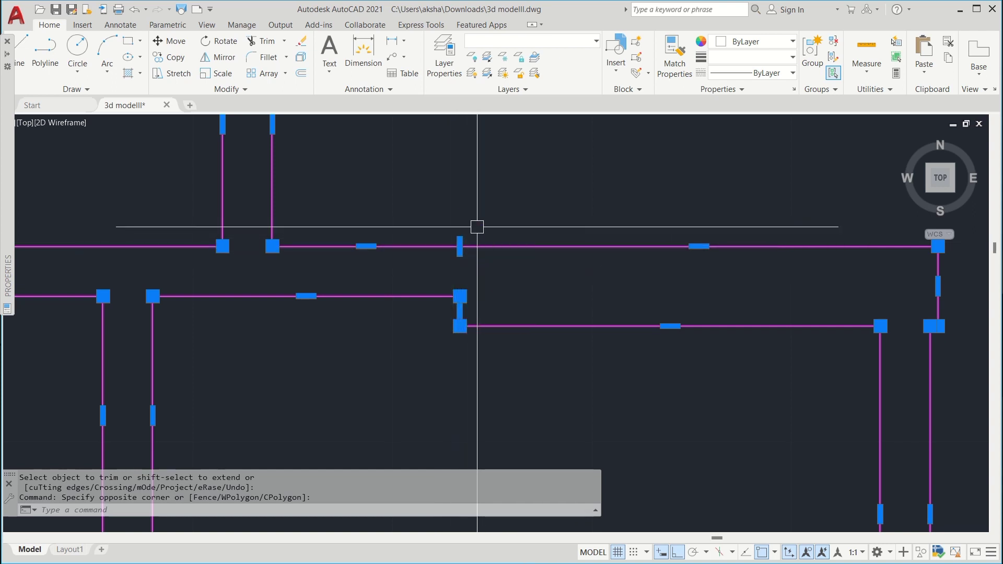
{"action": "scroll", "coordinate": [485, 243], "scroll_direction": "down", "scroll_amount": 6}
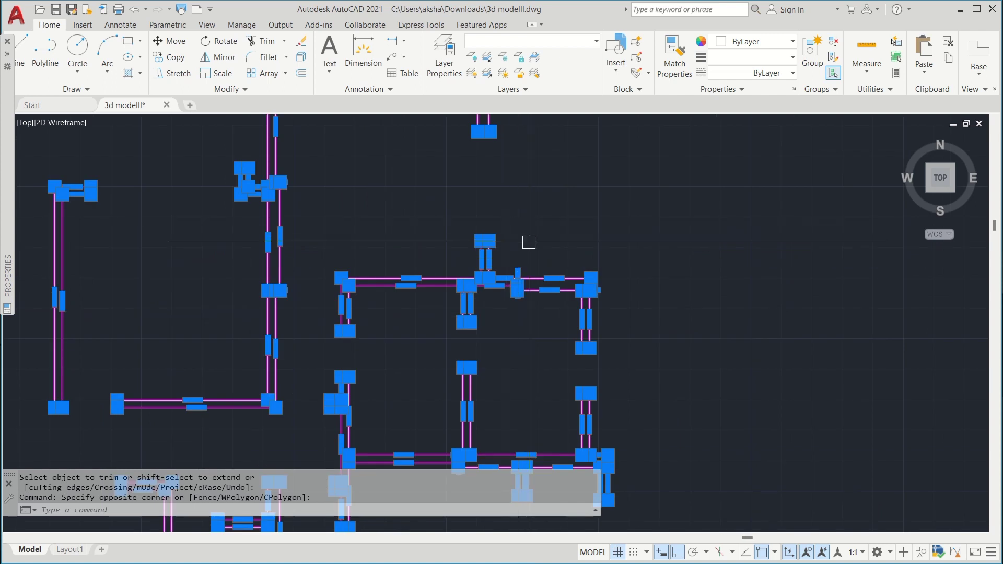
{"action": "scroll", "coordinate": [510, 280], "scroll_direction": "up", "scroll_amount": 3}
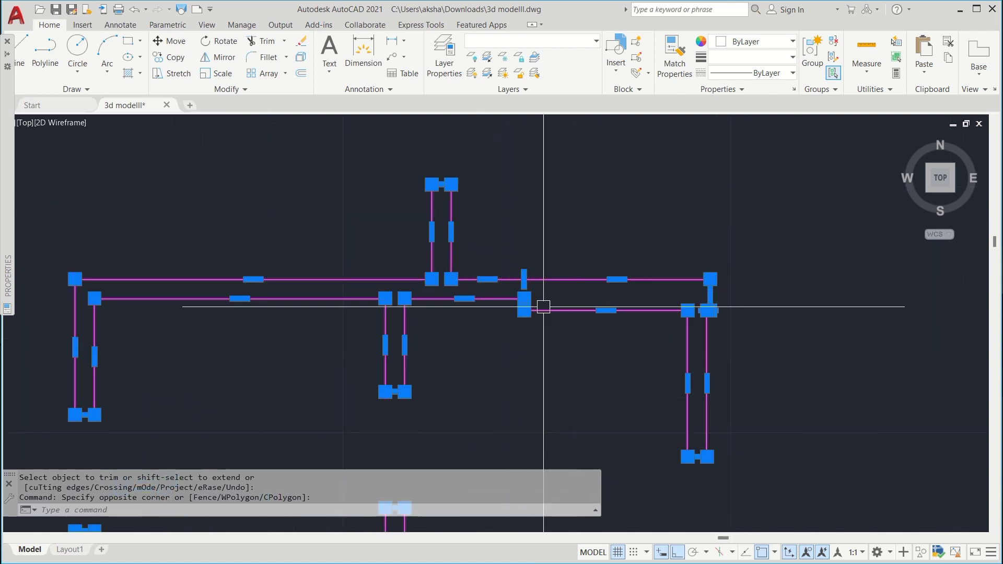
{"action": "scroll", "coordinate": [540, 264], "scroll_direction": "up", "scroll_amount": 10}
{"action": "scroll", "coordinate": [522, 261], "scroll_direction": "down", "scroll_amount": 7}
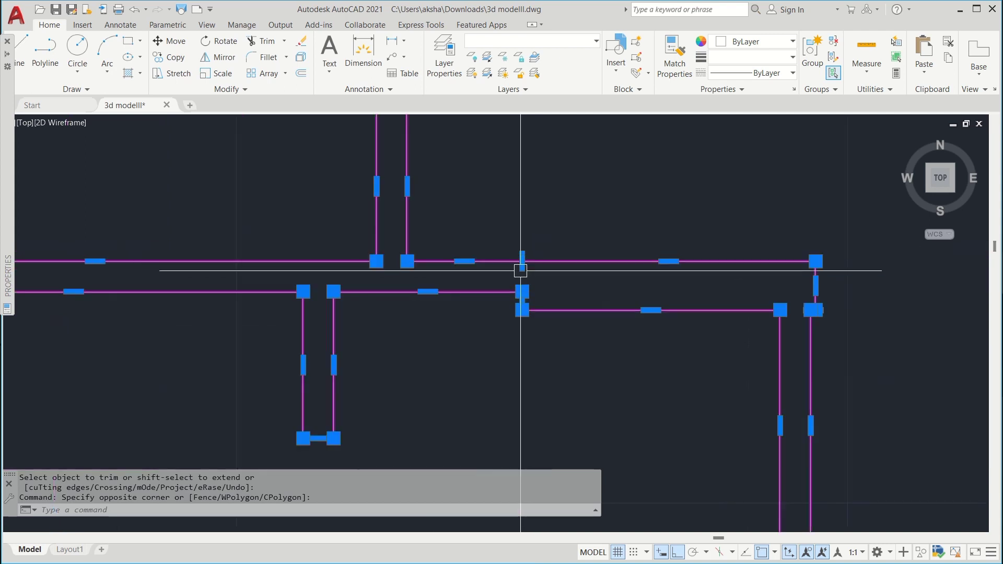
{"action": "scroll", "coordinate": [336, 284], "scroll_direction": "up", "scroll_amount": 4}
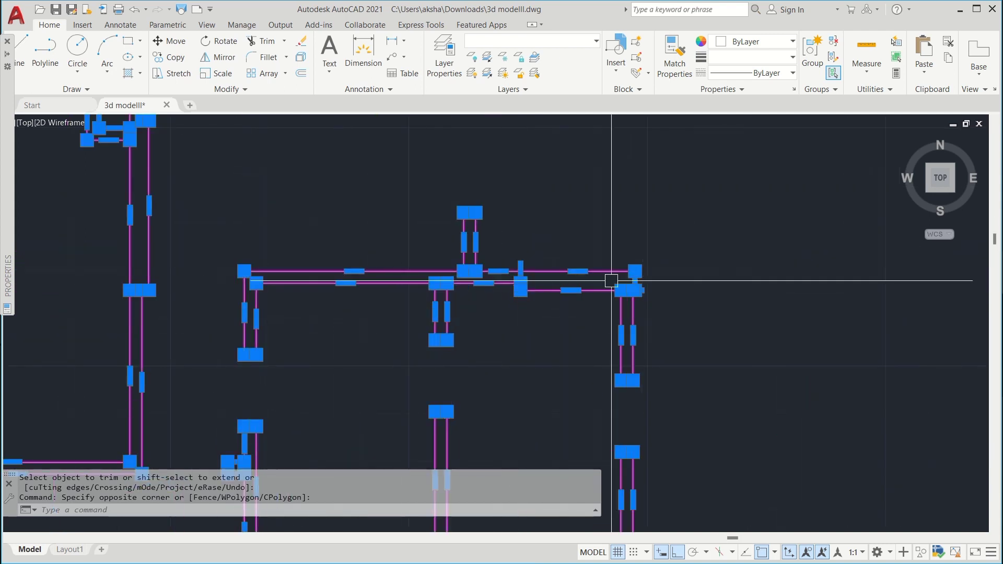
{"action": "scroll", "coordinate": [616, 280], "scroll_direction": "up", "scroll_amount": 4}
{"action": "scroll", "coordinate": [513, 256], "scroll_direction": "up", "scroll_amount": 2}
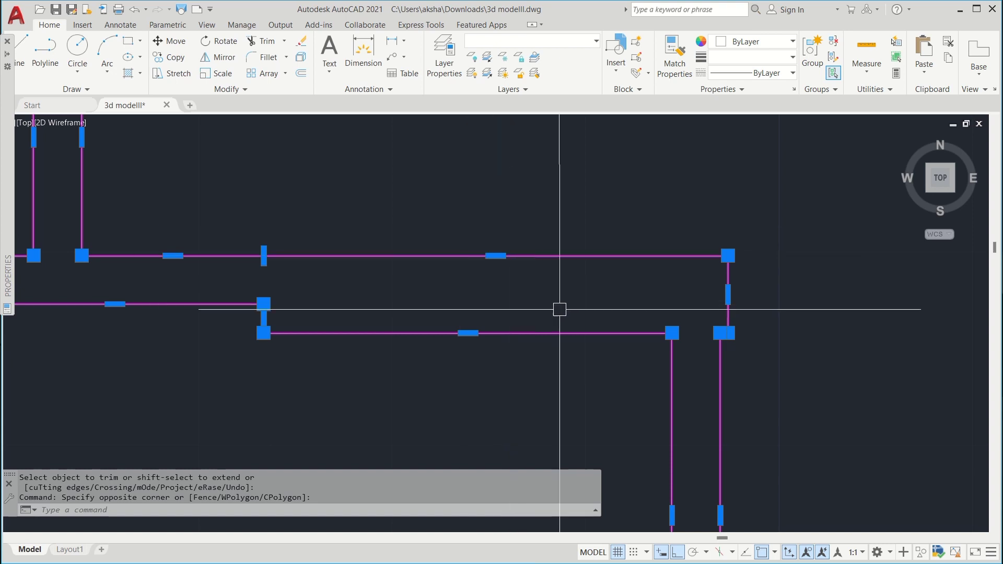
{"action": "scroll", "coordinate": [559, 306], "scroll_direction": "down", "scroll_amount": 3}
Step: Trim away the tiny vertical offset segment where the upper wall's outer line jogs, above the inner wall step
{"action": "scroll", "coordinate": [524, 270], "scroll_direction": "up", "scroll_amount": 5}
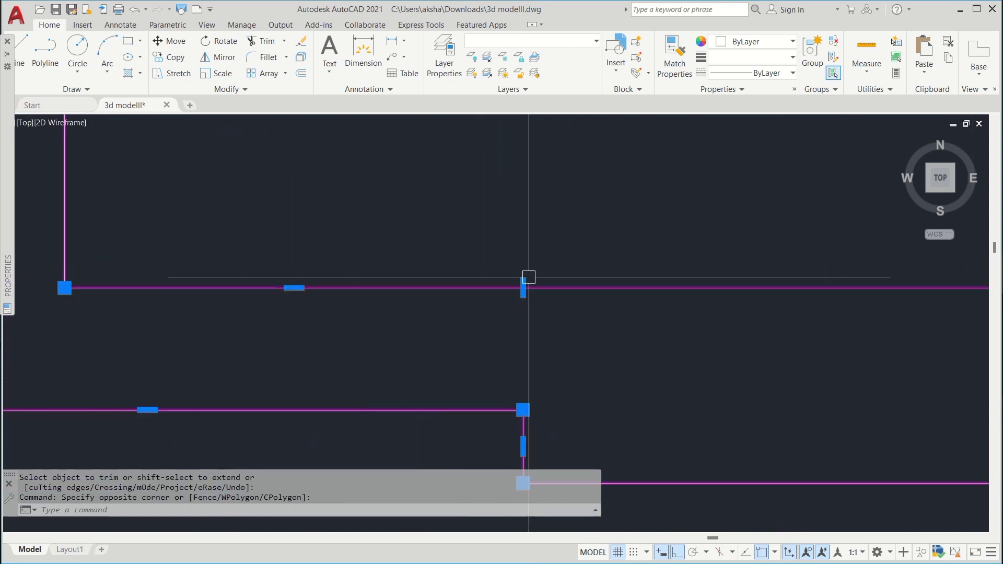
{"action": "scroll", "coordinate": [524, 284], "scroll_direction": "up", "scroll_amount": 4}
{"action": "scroll", "coordinate": [526, 293], "scroll_direction": "up", "scroll_amount": 6}
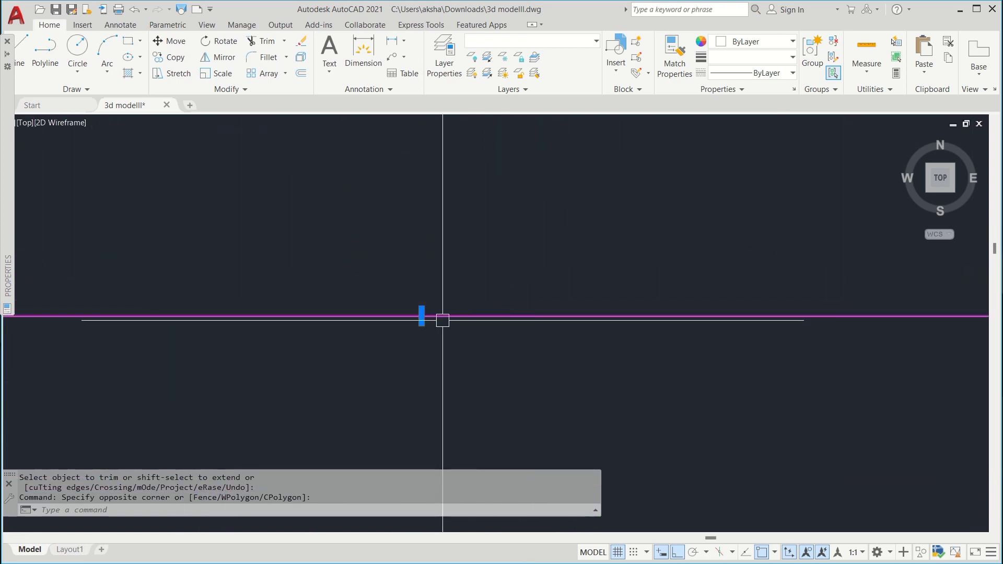
{"action": "scroll", "coordinate": [443, 320], "scroll_direction": "up", "scroll_amount": 8}
{"action": "scroll", "coordinate": [479, 150], "scroll_direction": "up", "scroll_amount": 3}
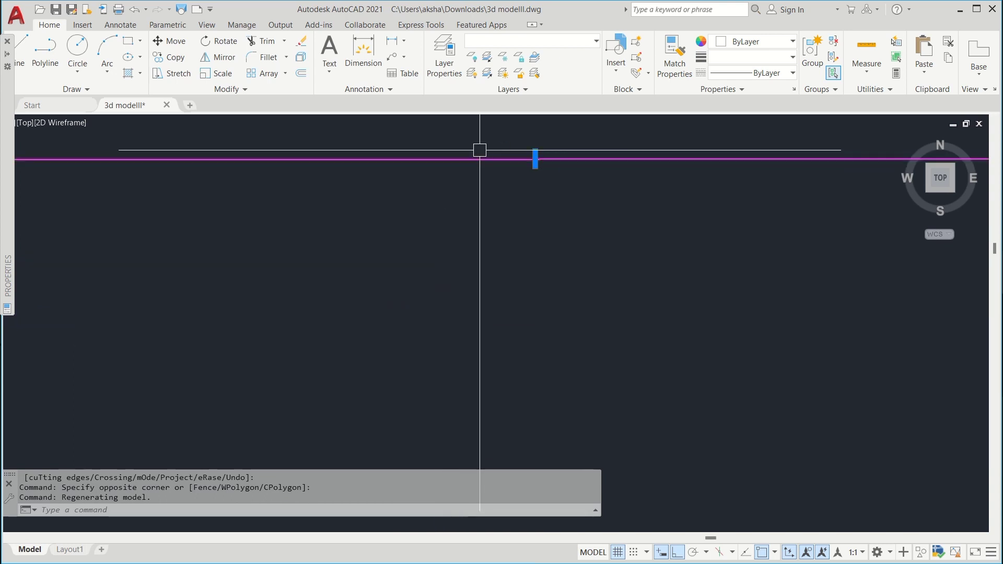
{"action": "scroll", "coordinate": [537, 153], "scroll_direction": "up", "scroll_amount": 15}
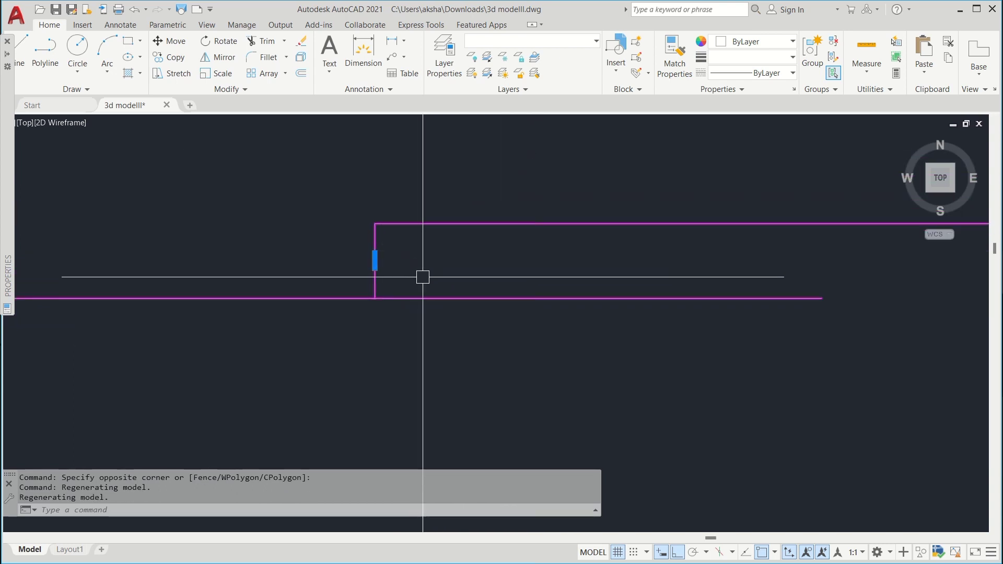
{"action": "type", "text": "t"}
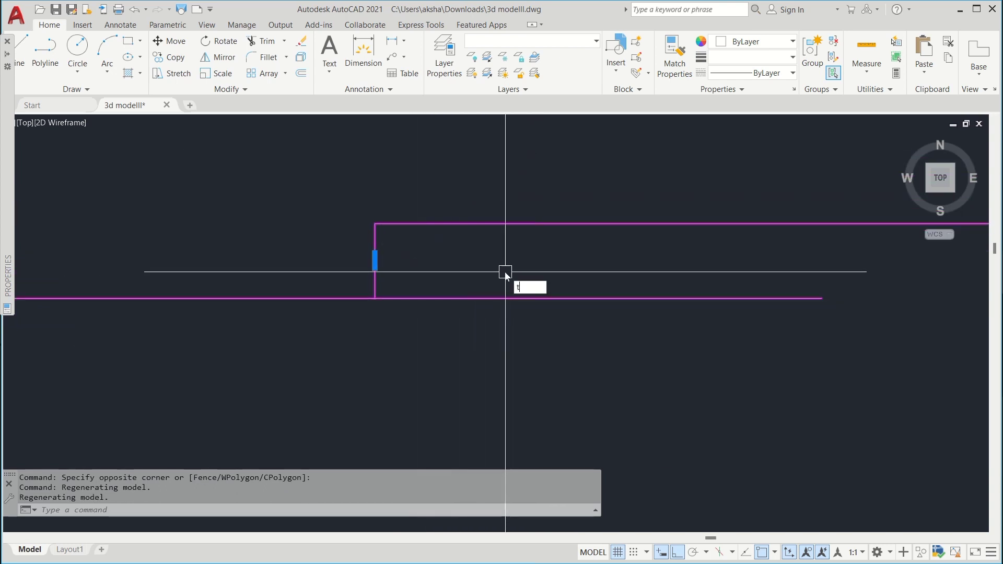
{"action": "type", "text": "r"}
{"action": "key", "text": "Return"}
{"action": "left_click", "coordinate": [375, 261]}
{"action": "scroll", "coordinate": [397, 256], "scroll_direction": "down", "scroll_amount": 5}
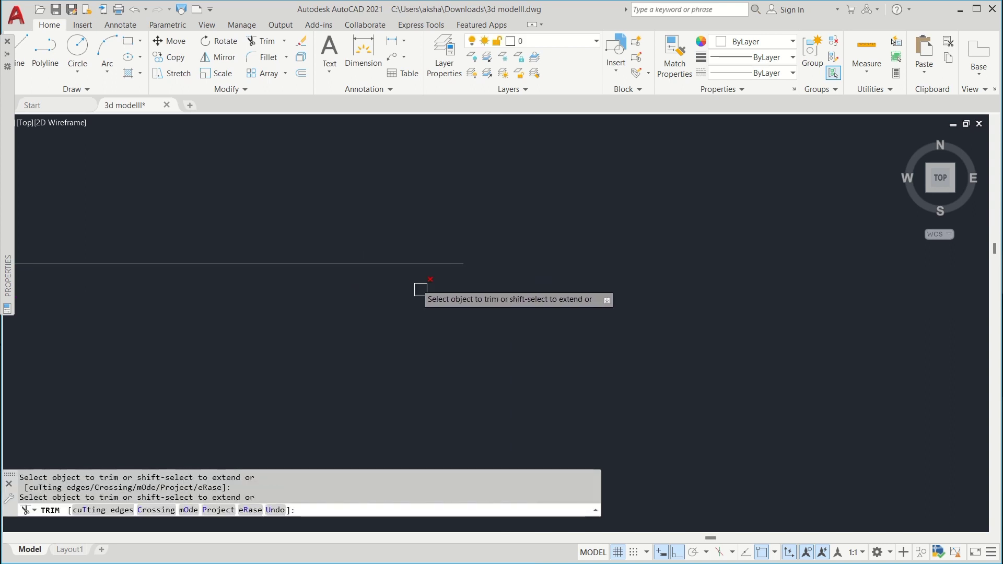
{"action": "scroll", "coordinate": [438, 312], "scroll_direction": "down", "scroll_amount": 10}
{"action": "key", "text": "Return"}
{"action": "scroll", "coordinate": [574, 299], "scroll_direction": "down", "scroll_amount": 4}
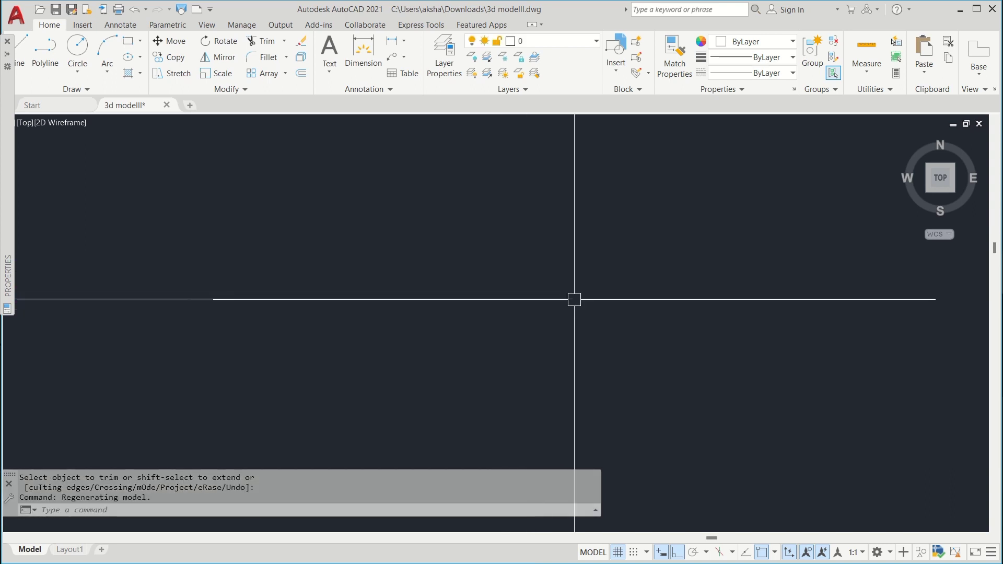
Step: Stretch the free end of the upper wall's outer line horizontally until it aligns with the east wall's outer line
{"action": "scroll", "coordinate": [574, 300], "scroll_direction": "up", "scroll_amount": 3}
{"action": "left_click", "coordinate": [497, 257]}
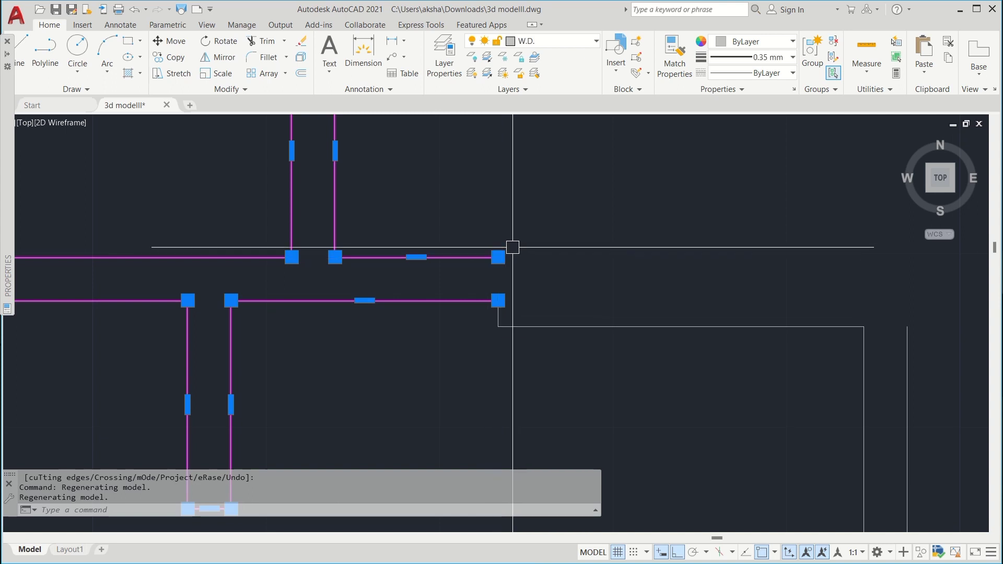
{"action": "scroll", "coordinate": [513, 247], "scroll_direction": "up", "scroll_amount": 4}
{"action": "left_click", "coordinate": [474, 271]}
{"action": "scroll", "coordinate": [475, 271], "scroll_direction": "down", "scroll_amount": 4}
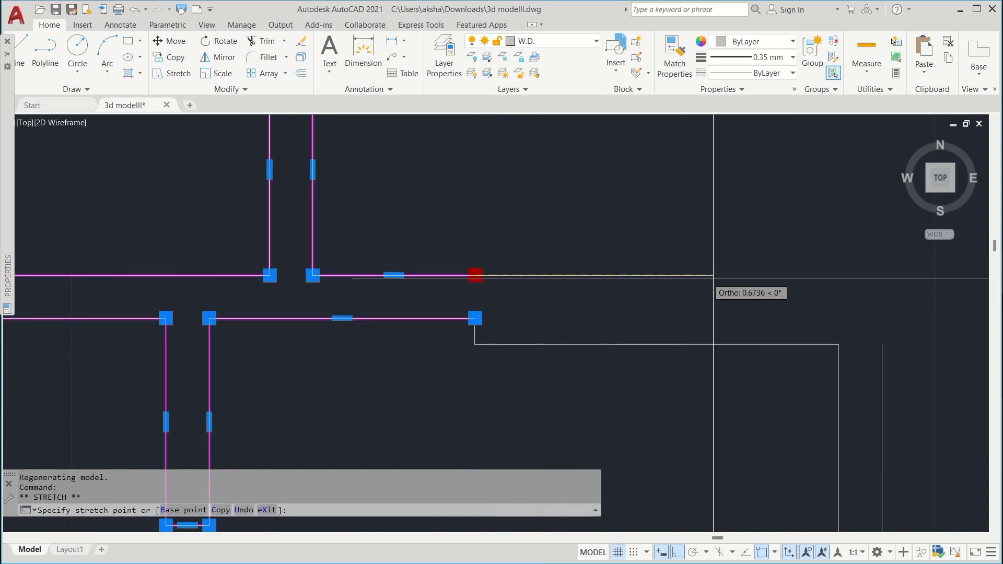
{"action": "middle_click_drag", "start_coordinate": [795, 285], "coordinate": [282, 235]}
{"action": "scroll", "coordinate": [307, 229], "scroll_direction": "up", "scroll_amount": 4}
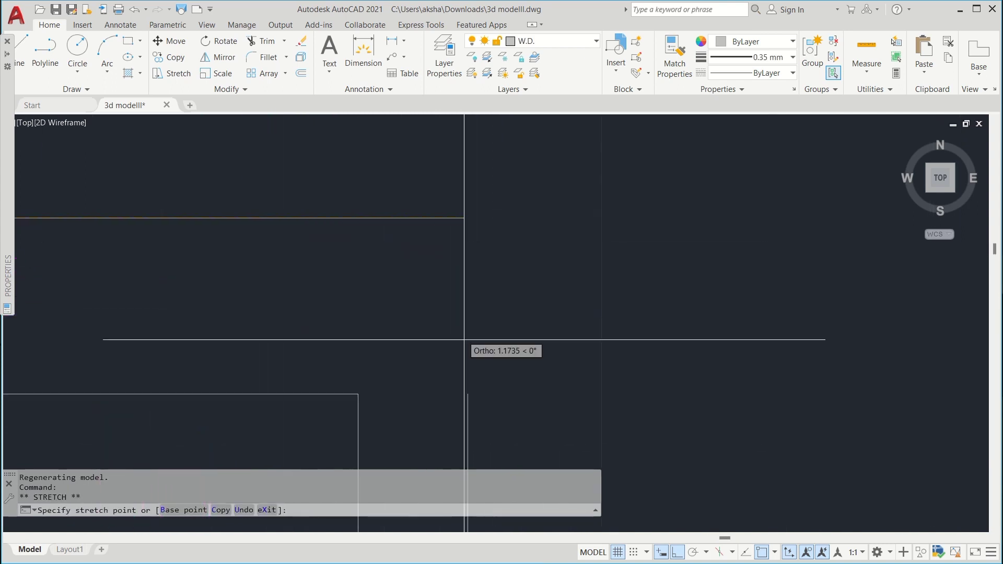
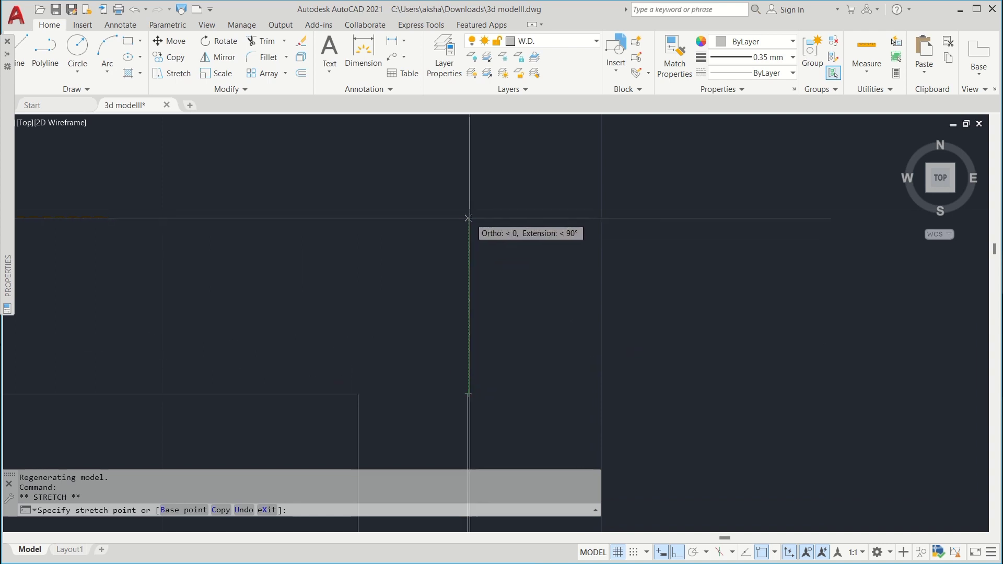
{"action": "key", "text": "Escape"}
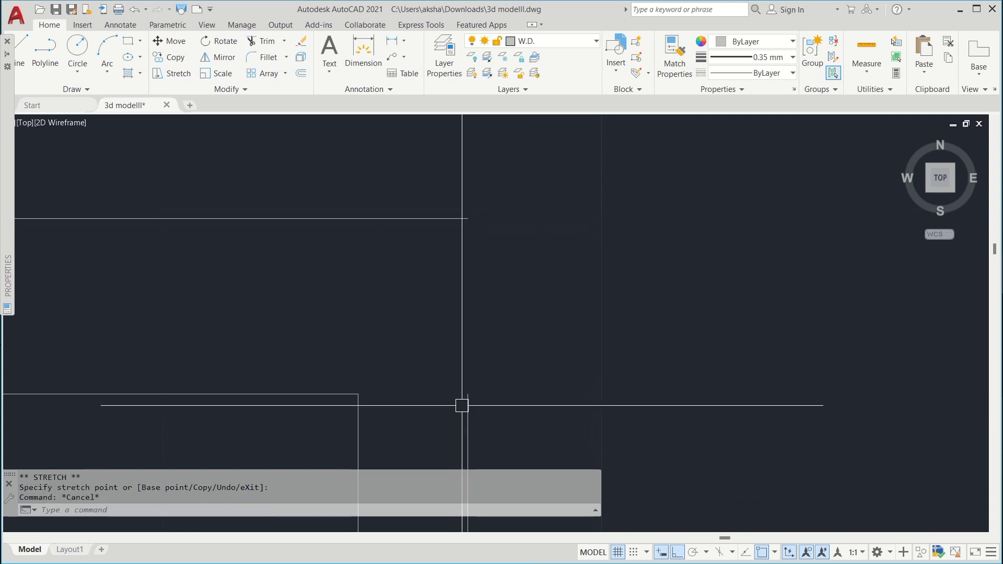
Step: Stretch the east wall's outer line vertically up to the end of the upper outer line to close the corner
{"action": "left_click", "coordinate": [468, 394]}
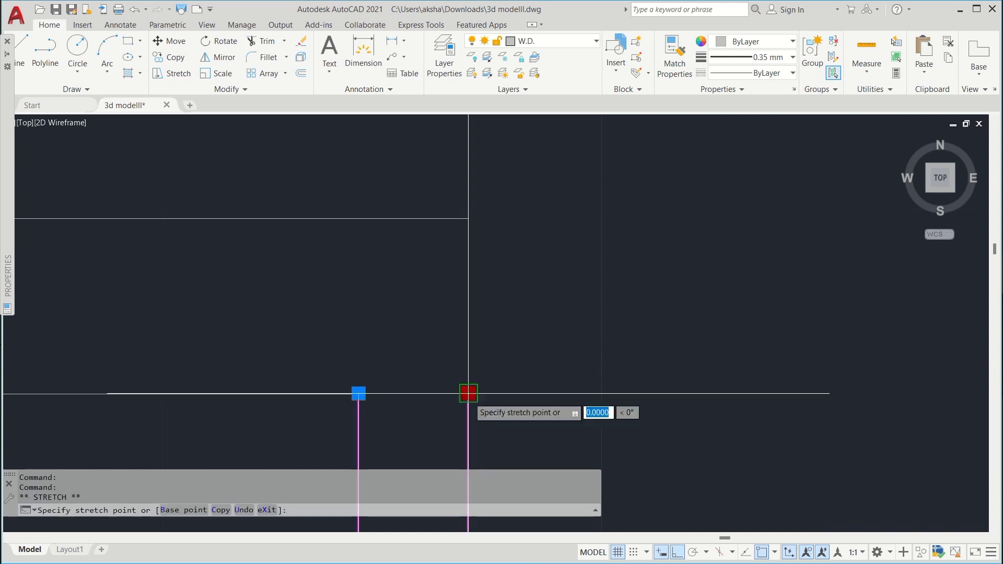
{"action": "left_click", "coordinate": [468, 218]}
{"action": "key", "text": "Escape"}
{"action": "scroll", "coordinate": [582, 246], "scroll_direction": "down", "scroll_amount": 5}
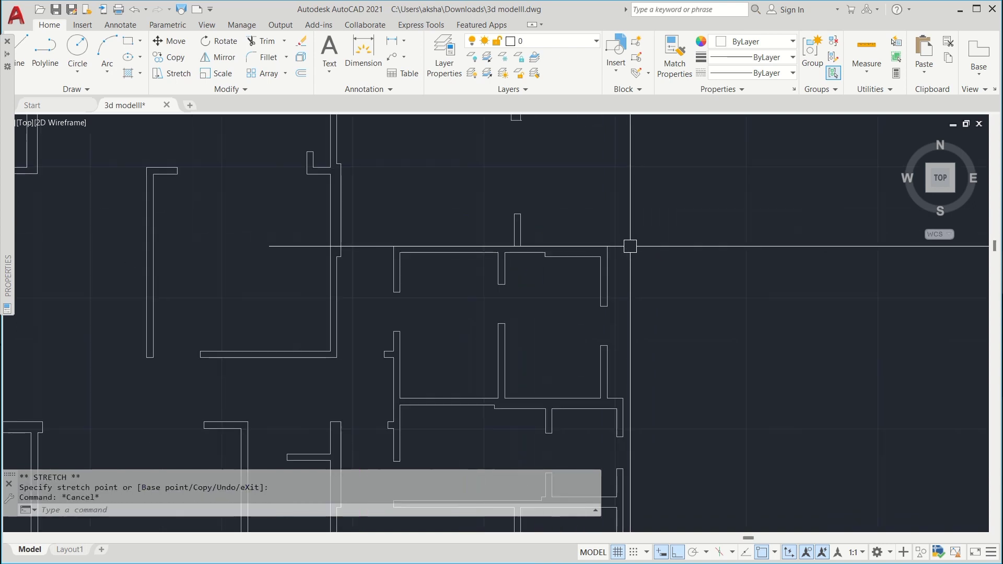
{"action": "scroll", "coordinate": [494, 217], "scroll_direction": "down", "scroll_amount": 4}
Step: Select all wall lines of the plan copy with a crossing window and inspect the grips of the upper walls
{"action": "left_click", "coordinate": [591, 179]}
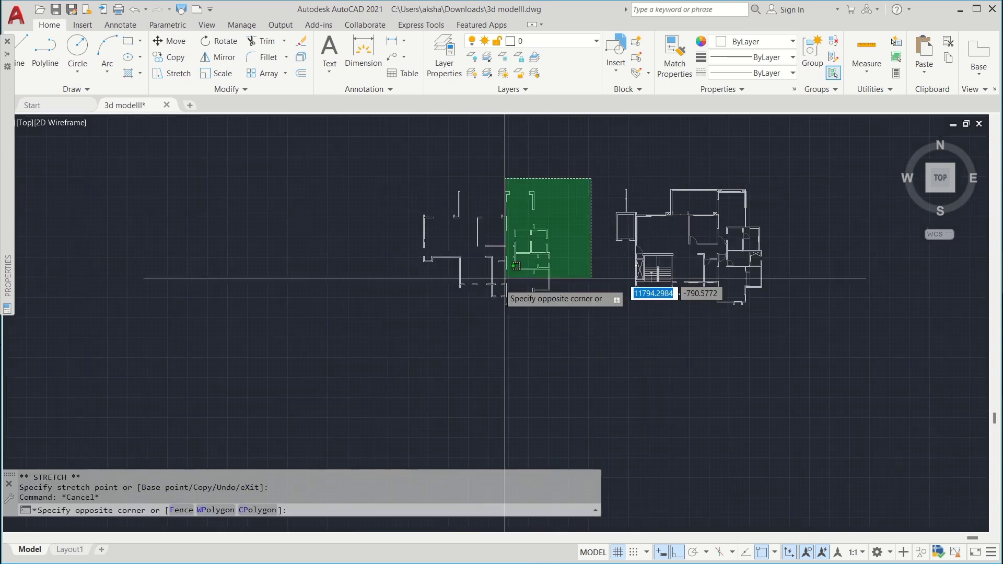
{"action": "left_click", "coordinate": [360, 401]}
{"action": "scroll", "coordinate": [503, 179], "scroll_direction": "up", "scroll_amount": 8}
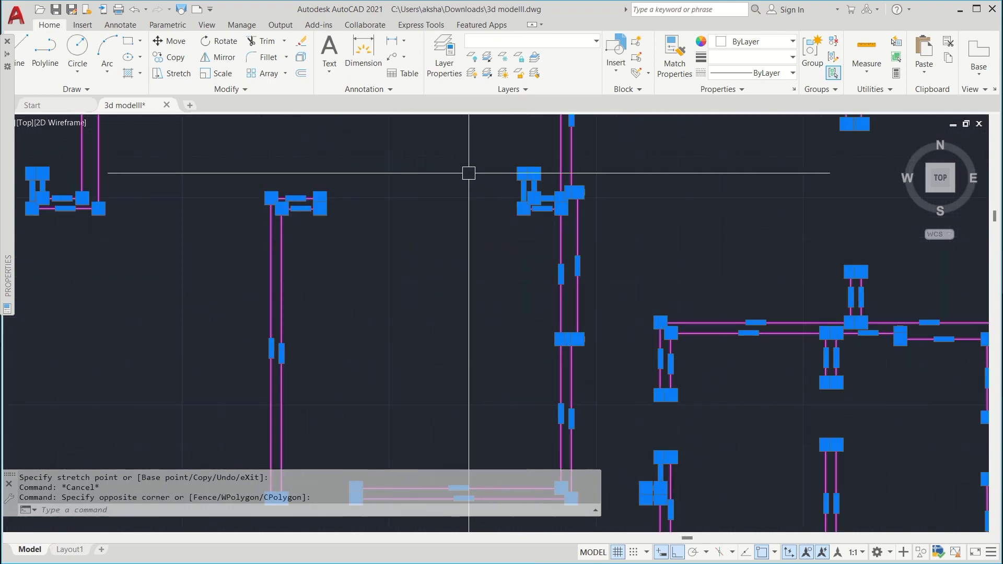
{"action": "scroll", "coordinate": [408, 320], "scroll_direction": "down", "scroll_amount": 4}
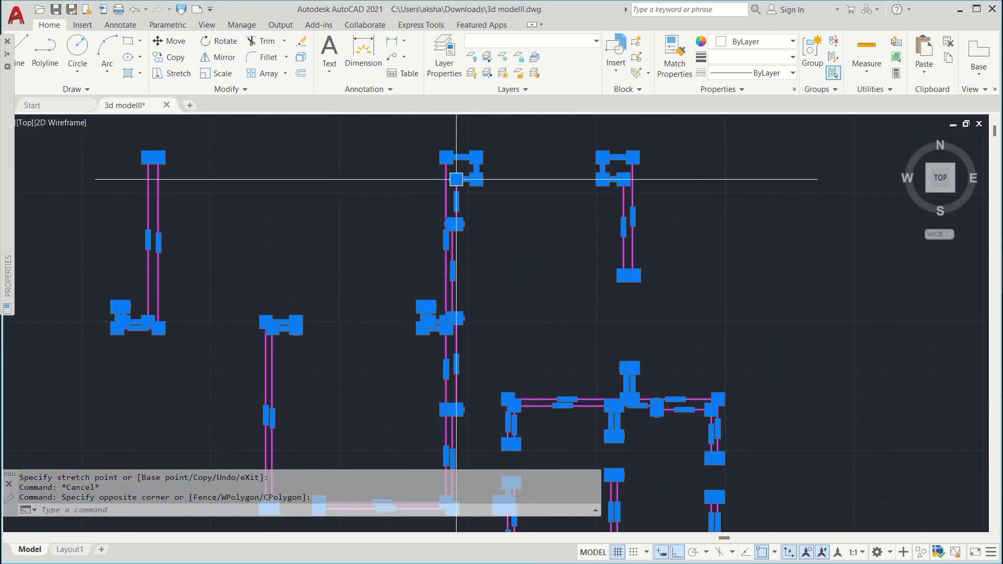
{"action": "scroll", "coordinate": [345, 280], "scroll_direction": "up", "scroll_amount": 5}
{"action": "middle_click_drag", "start_coordinate": [733, 247], "coordinate": [483, 152]}
{"action": "scroll", "coordinate": [491, 168], "scroll_direction": "down", "scroll_amount": 8}
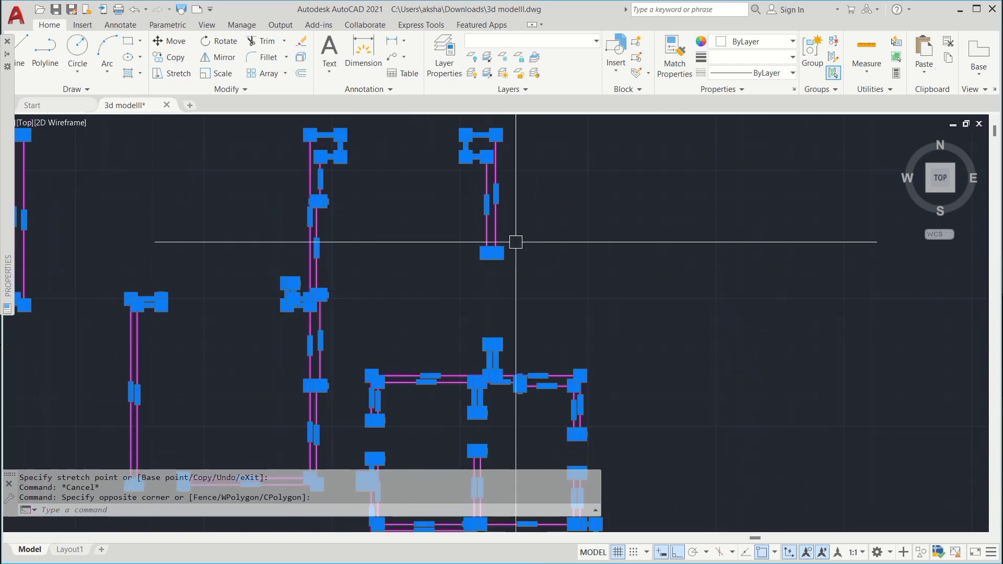
Step: Examine the selected grips along the outer line of the lower-east room's wall for stray breaks and misaligned segments
{"action": "middle_click_drag", "start_coordinate": [555, 396], "coordinate": [515, 262]}
{"action": "scroll", "coordinate": [516, 262], "scroll_direction": "up", "scroll_amount": 2}
{"action": "scroll", "coordinate": [516, 262], "scroll_direction": "up", "scroll_amount": 6}
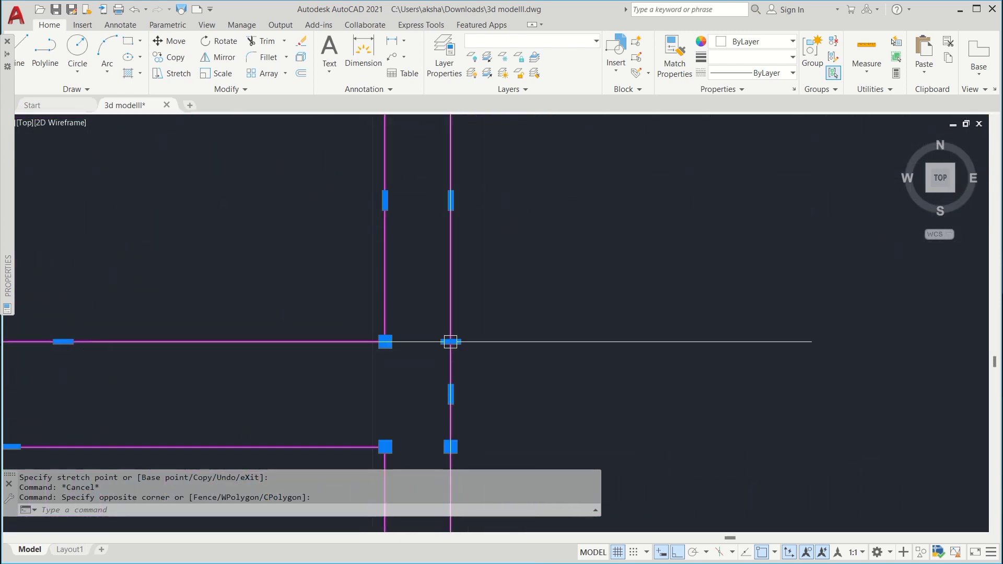
{"action": "scroll", "coordinate": [467, 324], "scroll_direction": "down", "scroll_amount": 4}
{"action": "scroll", "coordinate": [470, 256], "scroll_direction": "up", "scroll_amount": 3}
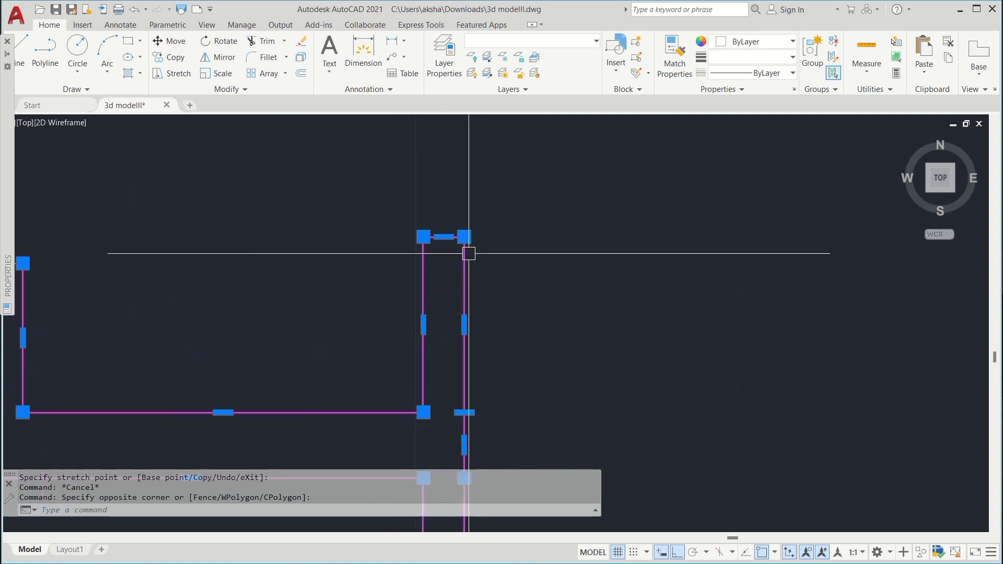
{"action": "middle_click_drag", "start_coordinate": [464, 433], "coordinate": [444, 225]}
{"action": "scroll", "coordinate": [444, 229], "scroll_direction": "up", "scroll_amount": 4}
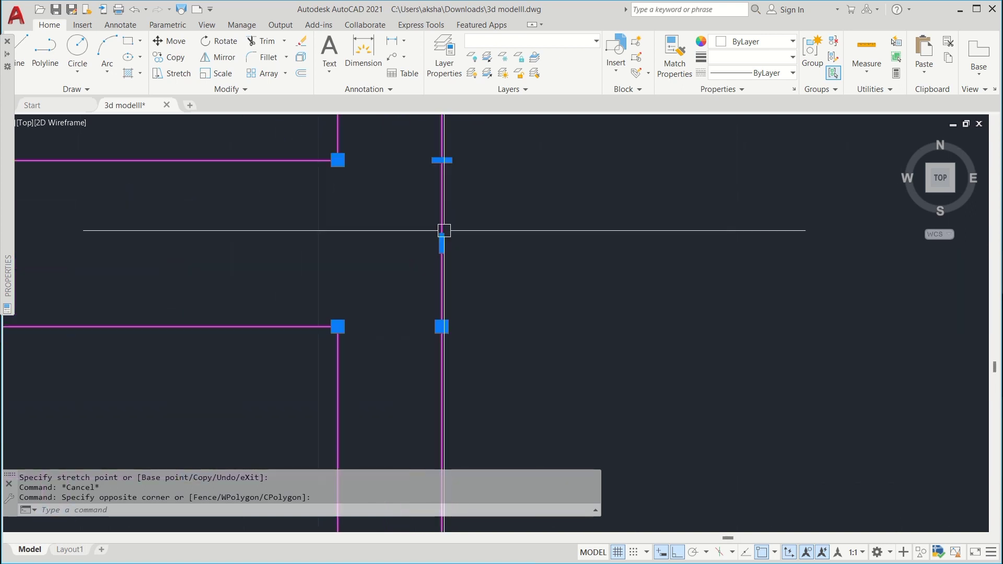
{"action": "scroll", "coordinate": [446, 234], "scroll_direction": "down", "scroll_amount": 6}
{"action": "scroll", "coordinate": [456, 240], "scroll_direction": "up", "scroll_amount": 6}
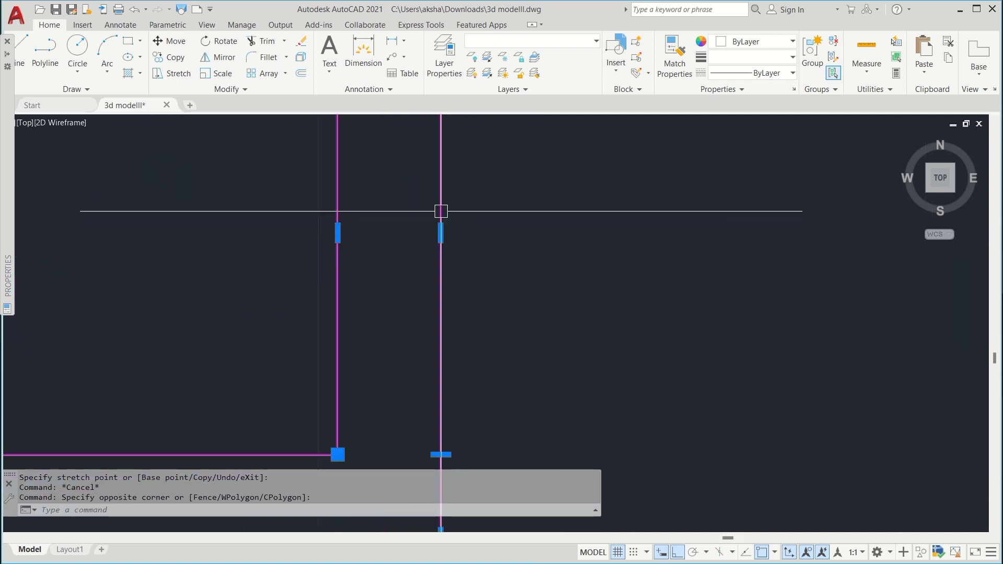
{"action": "scroll", "coordinate": [431, 256], "scroll_direction": "down", "scroll_amount": 2}
{"action": "scroll", "coordinate": [438, 402], "scroll_direction": "up", "scroll_amount": 4}
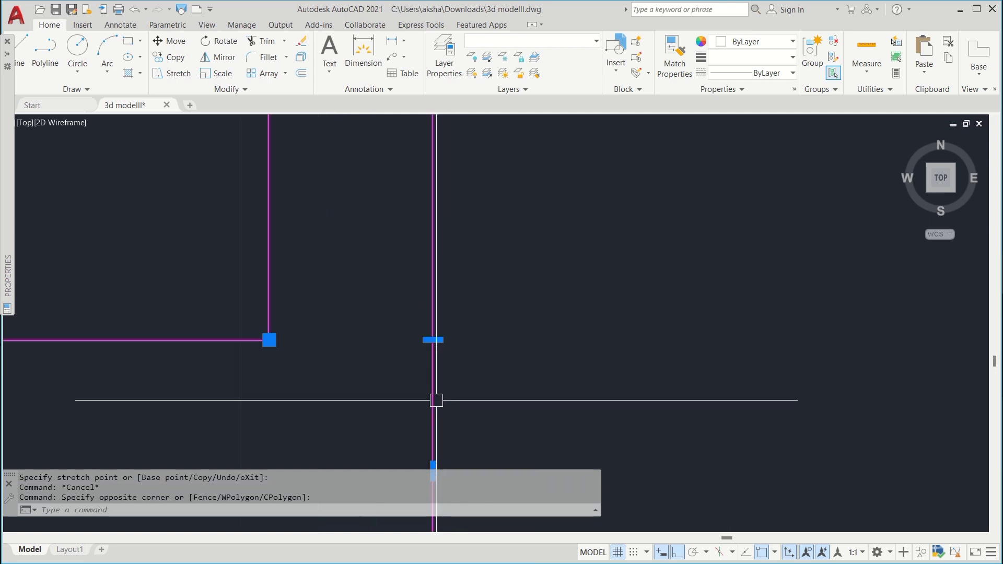
Step: Trim away the stray piece below the tiny sideways jog in the lower-east room's outer wall line, level with the inner wall corner
{"action": "scroll", "coordinate": [438, 343], "scroll_direction": "up", "scroll_amount": 5}
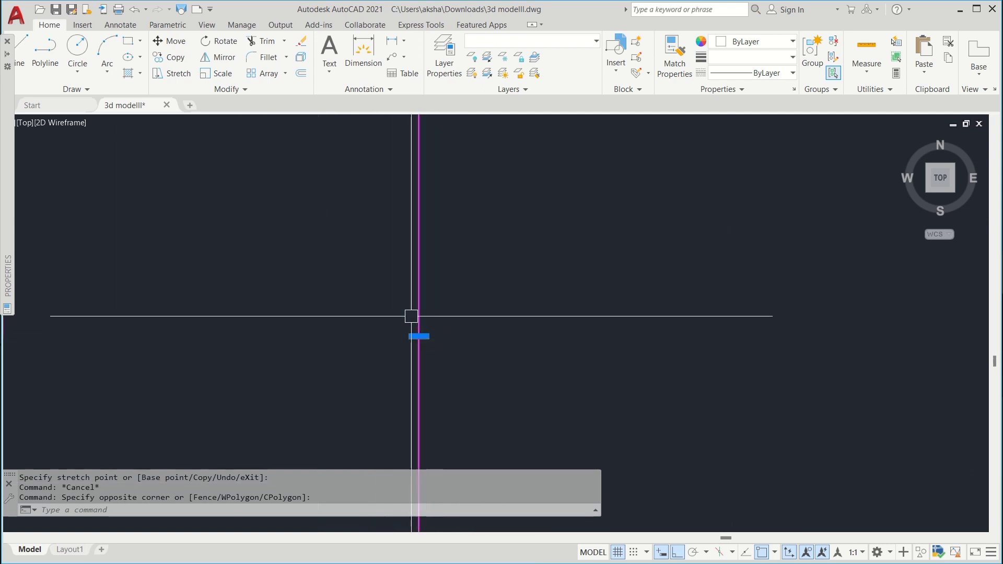
{"action": "scroll", "coordinate": [395, 345], "scroll_direction": "up", "scroll_amount": 5}
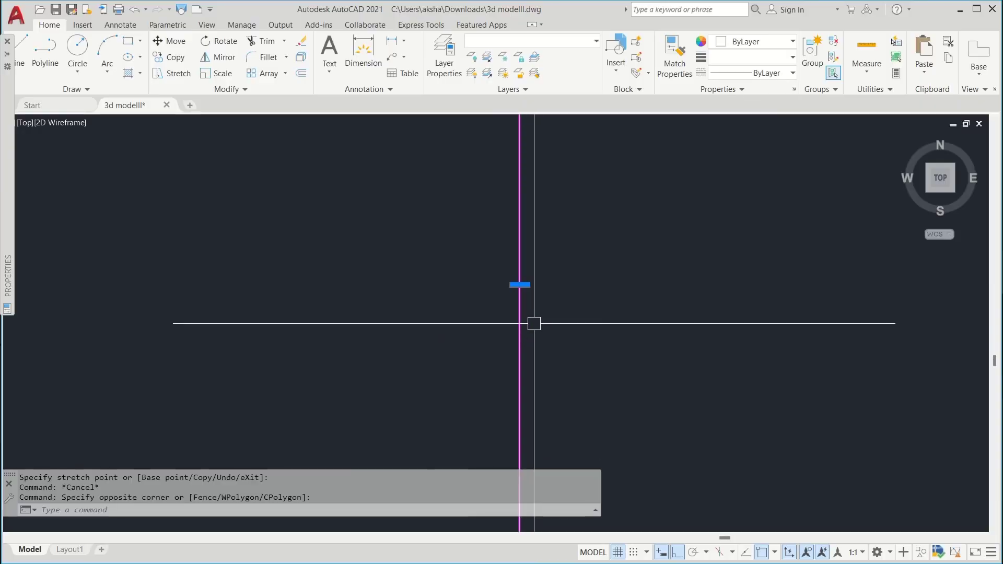
{"action": "scroll", "coordinate": [534, 323], "scroll_direction": "up", "scroll_amount": 5}
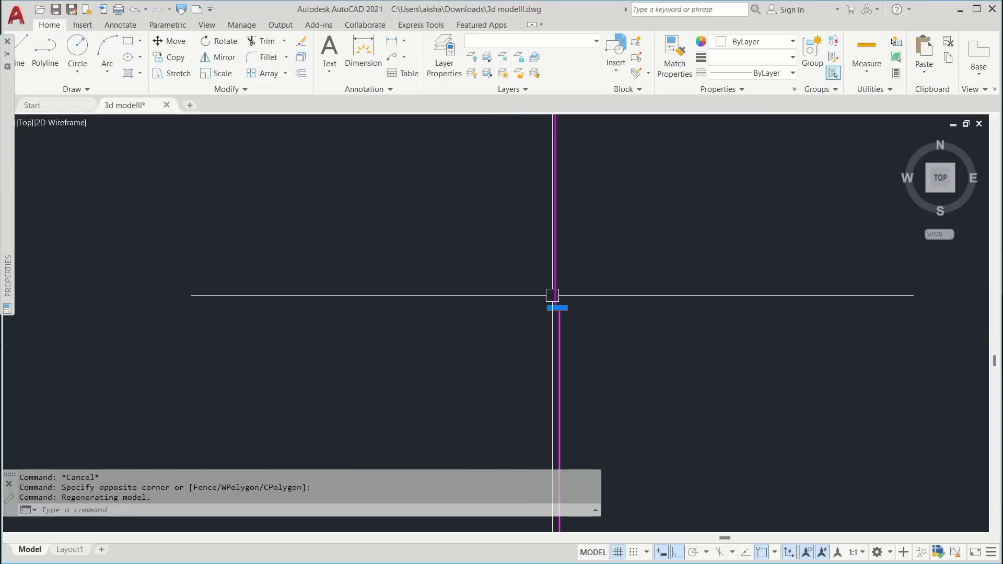
{"action": "scroll", "coordinate": [568, 316], "scroll_direction": "up", "scroll_amount": 6}
{"action": "type", "text": "tr"}
{"action": "key", "text": "Return"}
{"action": "left_click", "coordinate": [577, 281]}
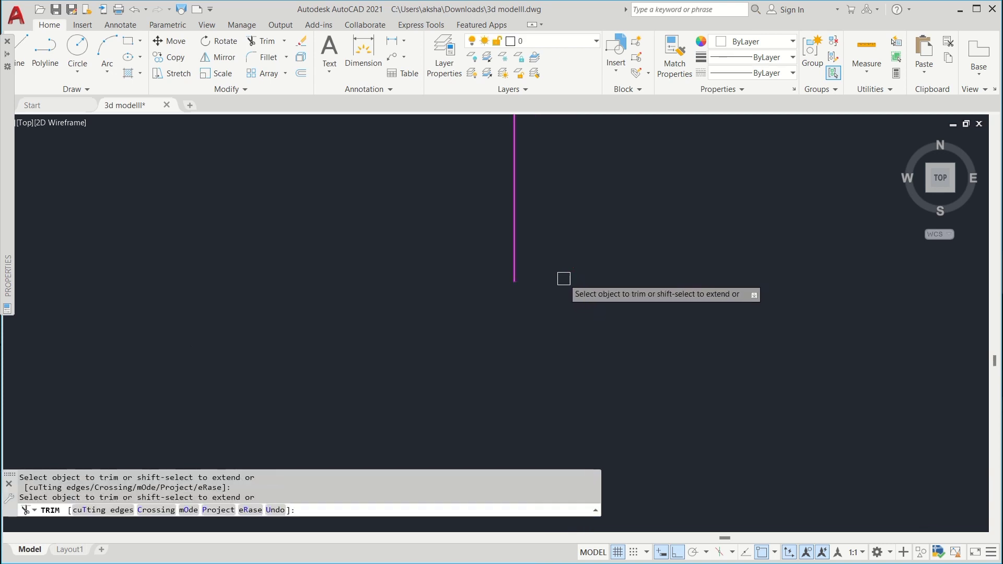
{"action": "key", "text": "Return"}
{"action": "left_click", "coordinate": [571, 237]}
{"action": "scroll", "coordinate": [585, 213], "scroll_direction": "down", "scroll_amount": 5}
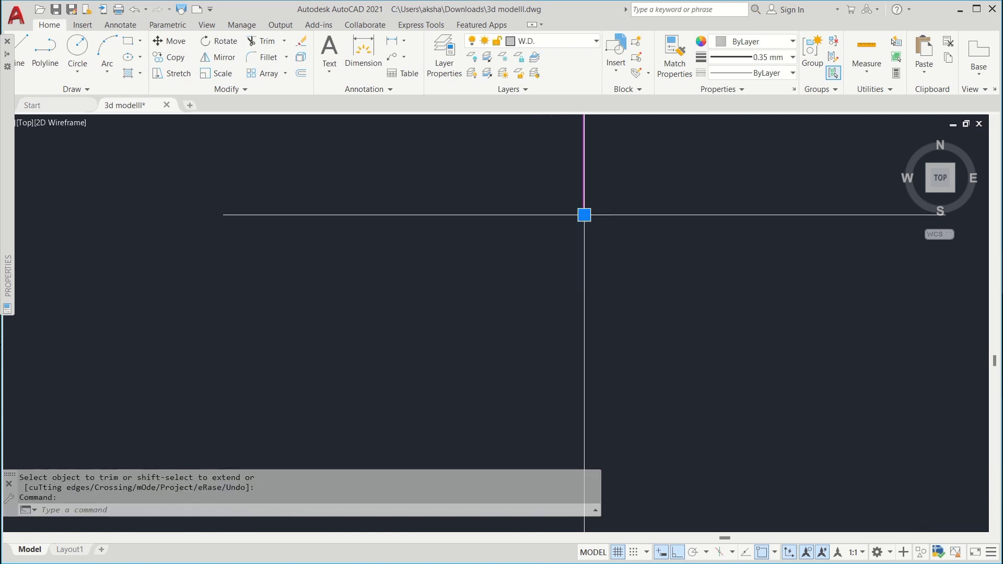
{"action": "left_click", "coordinate": [584, 215]}
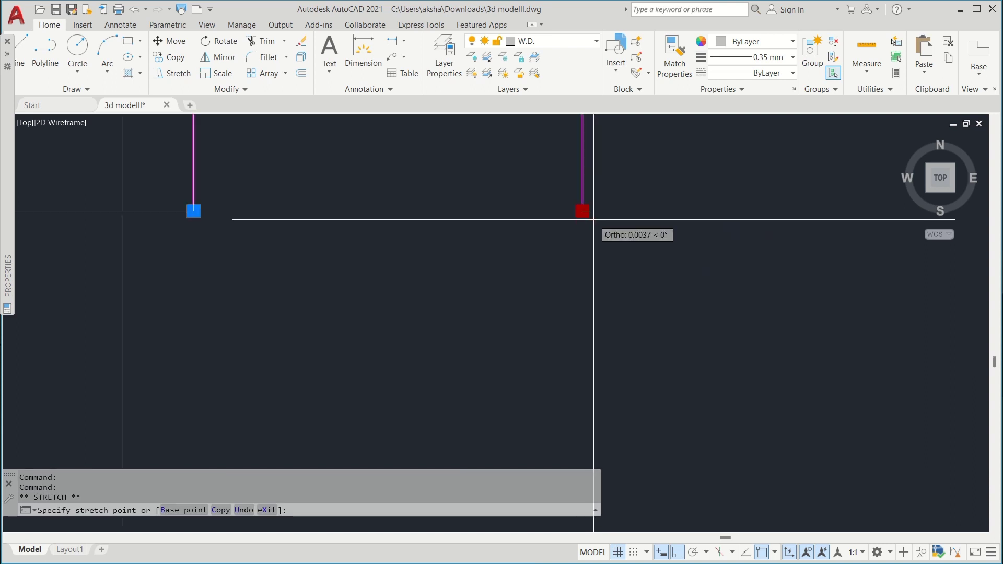
{"action": "scroll", "coordinate": [508, 350], "scroll_direction": "down", "scroll_amount": 2}
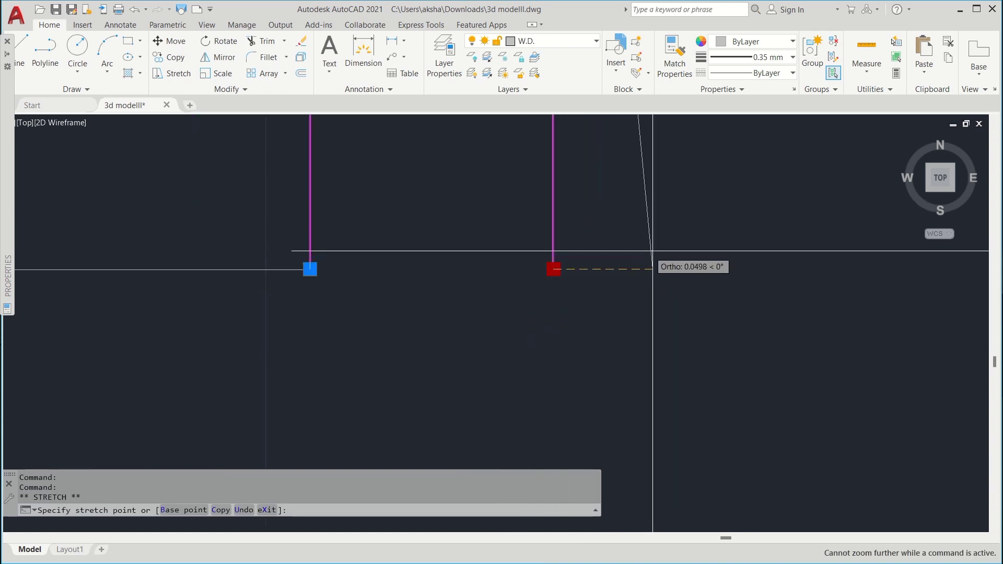
{"action": "key", "text": "Escape"}
{"action": "scroll", "coordinate": [564, 269], "scroll_direction": "down", "scroll_amount": 5}
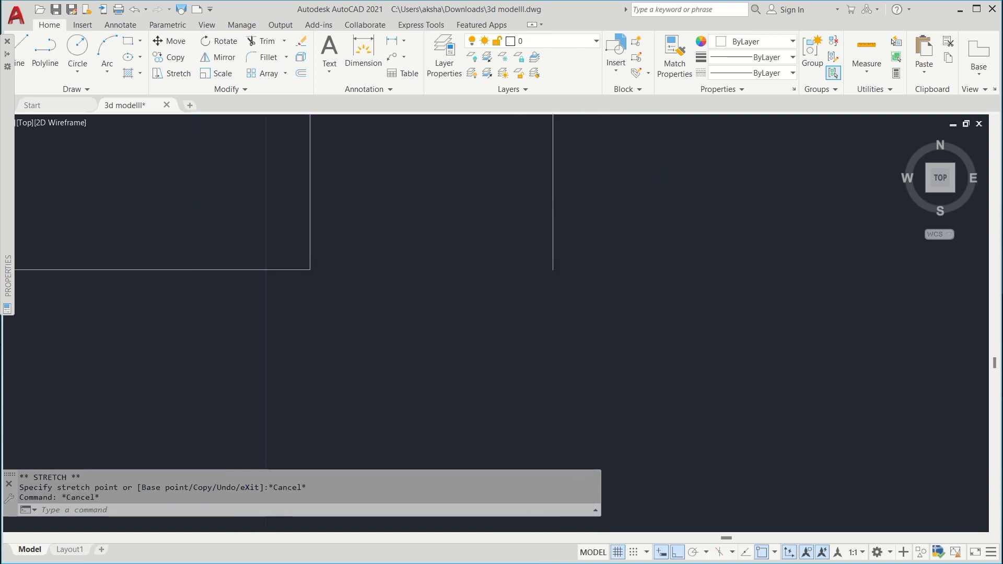
Step: Stretch the free lower end of the east wall's outer line straight down 2.8 units to the lower-east room's bottom outer corner
{"action": "left_click", "coordinate": [565, 263]}
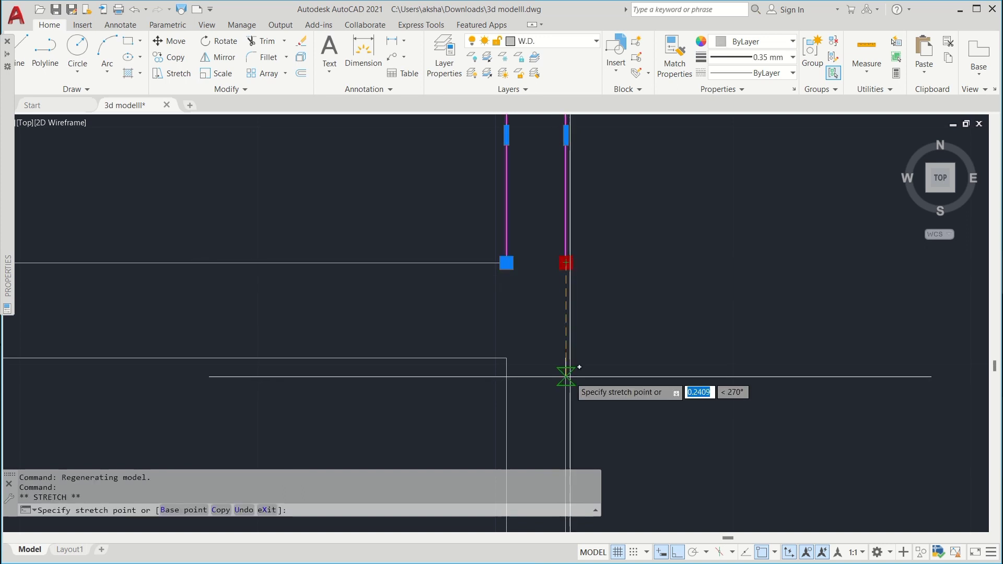
{"action": "scroll", "coordinate": [560, 368], "scroll_direction": "up", "scroll_amount": 4}
{"action": "scroll", "coordinate": [556, 208], "scroll_direction": "down", "scroll_amount": 5}
{"action": "scroll", "coordinate": [596, 225], "scroll_direction": "up", "scroll_amount": 4}
{"action": "mouse_move", "coordinate": [596, 224]}
{"action": "middle_mouse_down"}
{"action": "mouse_move", "coordinate": [609, 399]}
{"action": "mouse_move", "coordinate": [600, 297]}
{"action": "middle_mouse_up"}
{"action": "scroll", "coordinate": [533, 183], "scroll_direction": "down", "scroll_amount": 6}
{"action": "scroll", "coordinate": [544, 277], "scroll_direction": "up", "scroll_amount": 8}
{"action": "scroll", "coordinate": [568, 228], "scroll_direction": "up", "scroll_amount": 2}
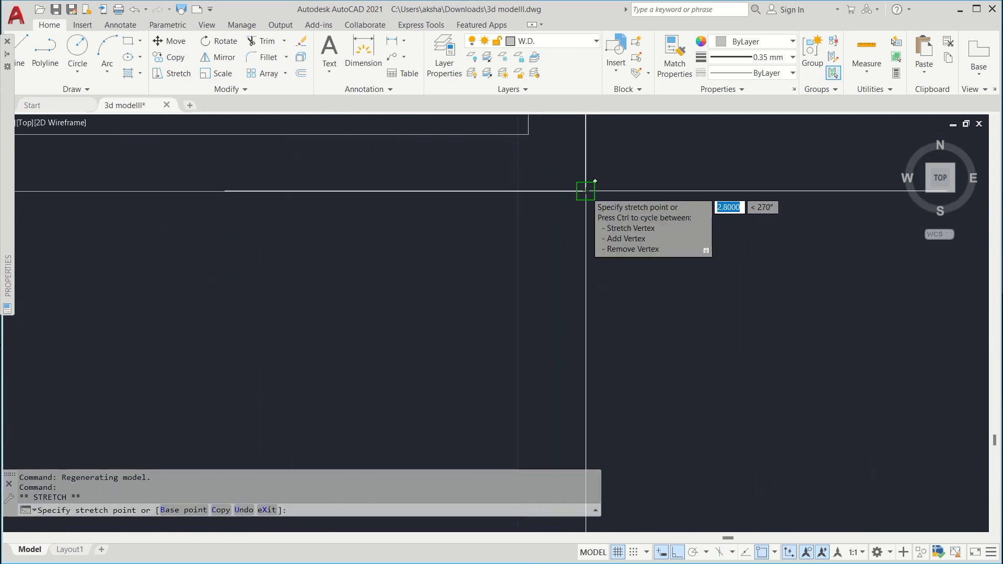
{"action": "left_click", "coordinate": [586, 191]}
{"action": "scroll", "coordinate": [540, 319], "scroll_direction": "down", "scroll_amount": 8}
{"action": "key", "text": "Escape"}
Step: Trim the leftover part of the east wall's old outer line and check the wall lines around the lower-east corner
{"action": "scroll", "coordinate": [540, 295], "scroll_direction": "up", "scroll_amount": 2}
{"action": "type", "text": "tr"}
{"action": "key", "text": "Return"}
{"action": "scroll", "coordinate": [562, 298], "scroll_direction": "down", "scroll_amount": 3}
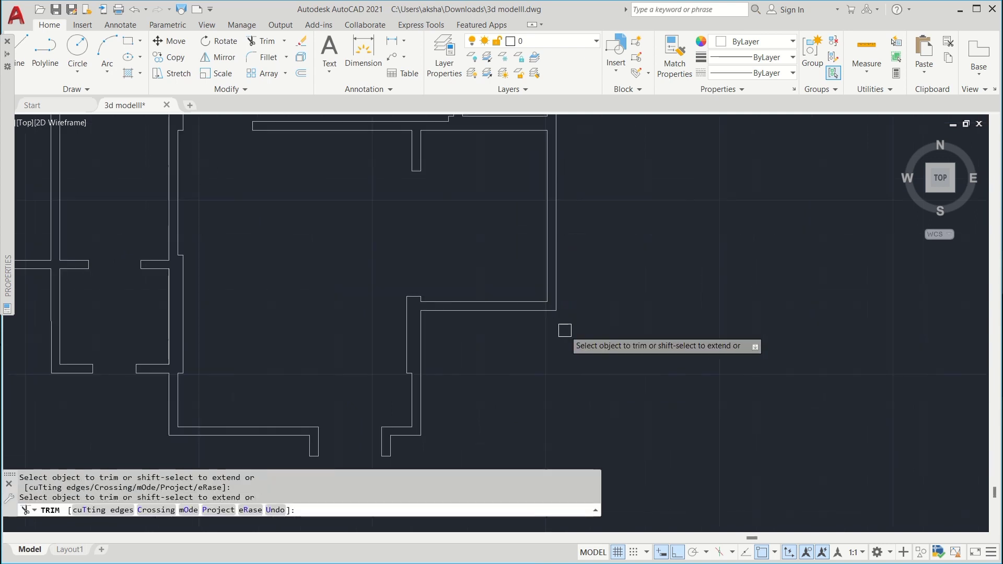
{"action": "key", "text": "Return"}
{"action": "left_click", "coordinate": [557, 261]}
{"action": "key", "text": "Escape"}
{"action": "scroll", "coordinate": [544, 314], "scroll_direction": "up", "scroll_amount": 4}
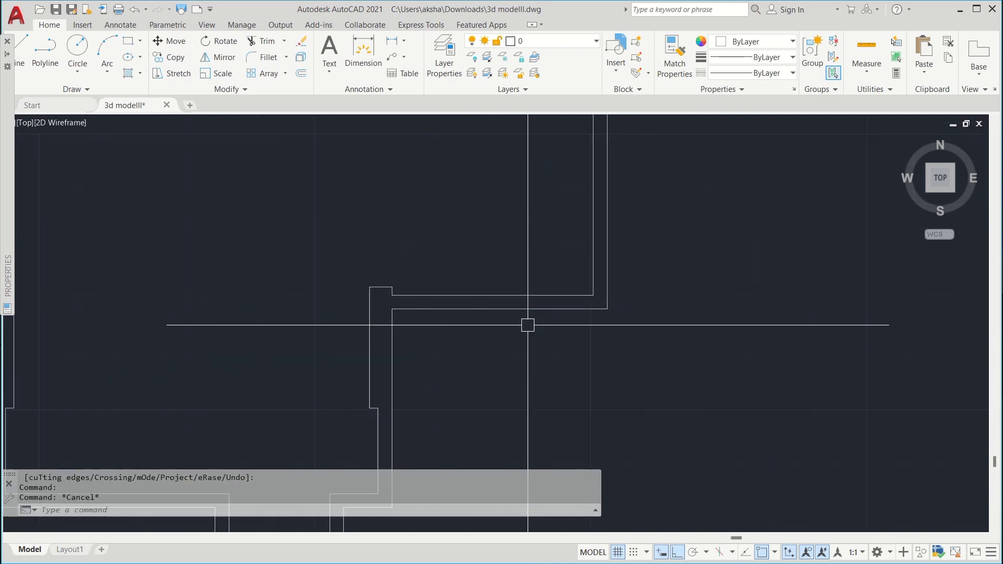
{"action": "left_click", "coordinate": [558, 307]}
{"action": "key", "text": "Escape"}
{"action": "scroll", "coordinate": [643, 318], "scroll_direction": "down", "scroll_amount": 5}
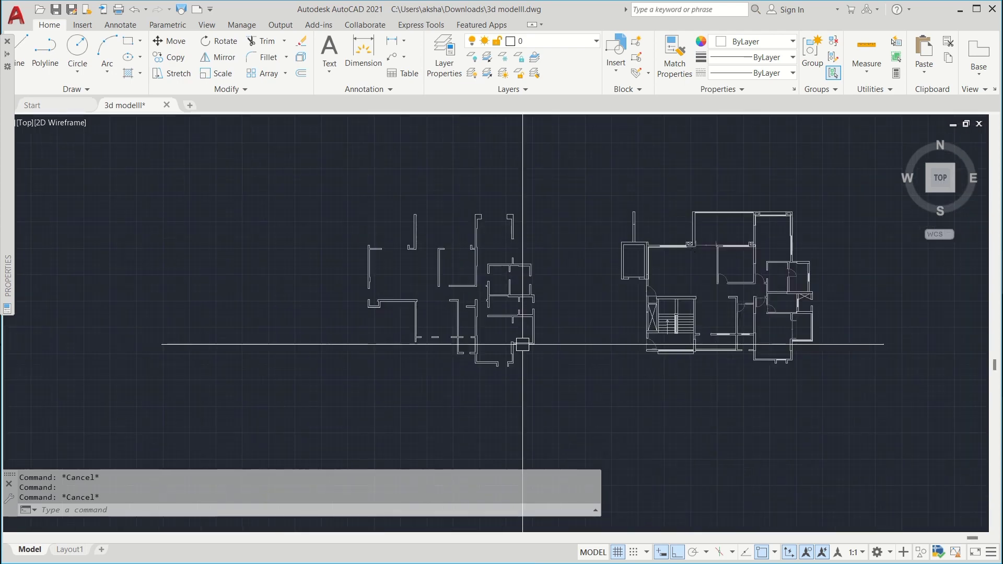
Step: Select all wall lines of the cleaned plan copy with a crossing window and join them into polylines
{"action": "left_click", "coordinate": [568, 180]}
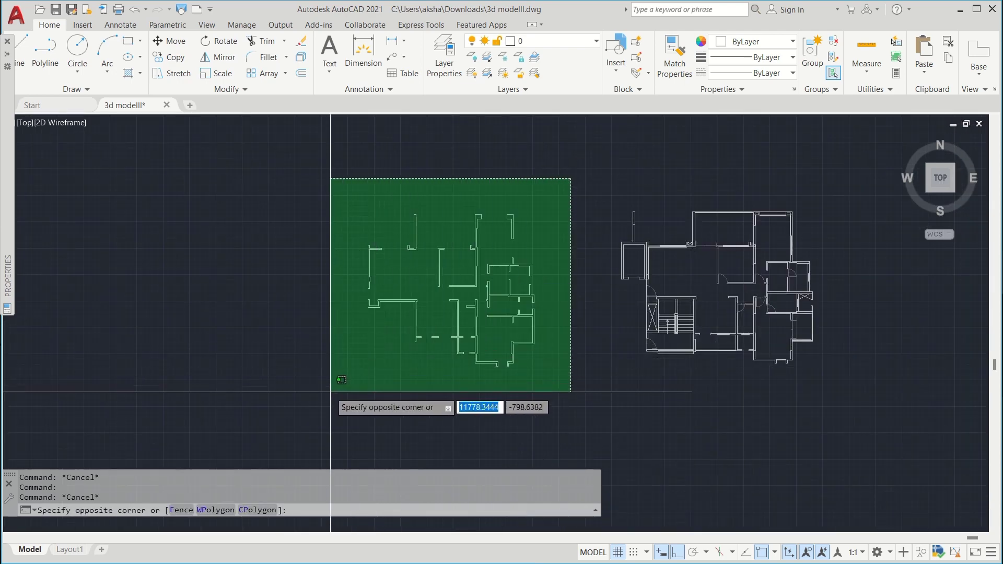
{"action": "left_click", "coordinate": [332, 393]}
{"action": "scroll", "coordinate": [465, 287], "scroll_direction": "up", "scroll_amount": 4}
{"action": "scroll", "coordinate": [460, 235], "scroll_direction": "down", "scroll_amount": 4}
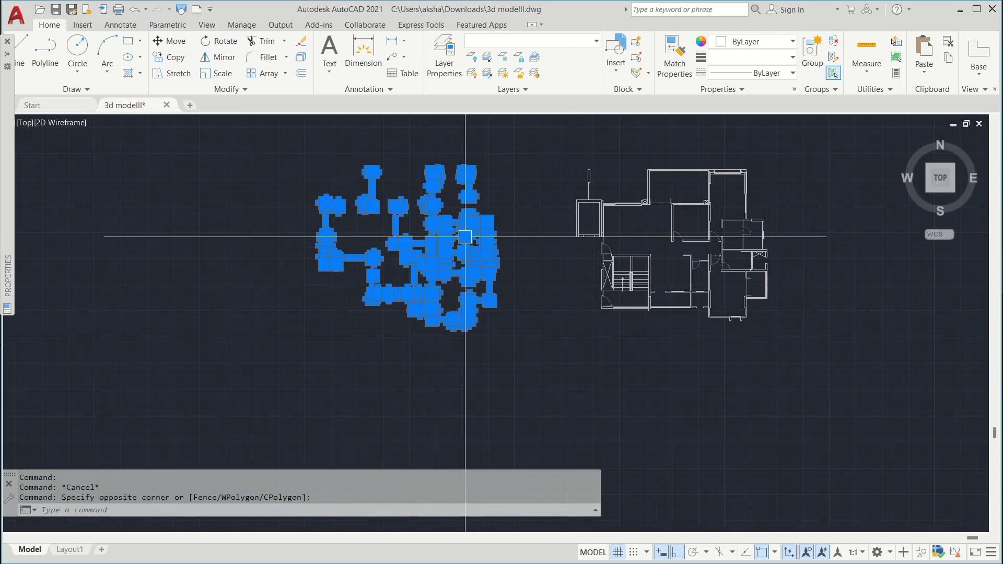
{"action": "type", "text": "j"}
{"action": "key", "text": "Return"}
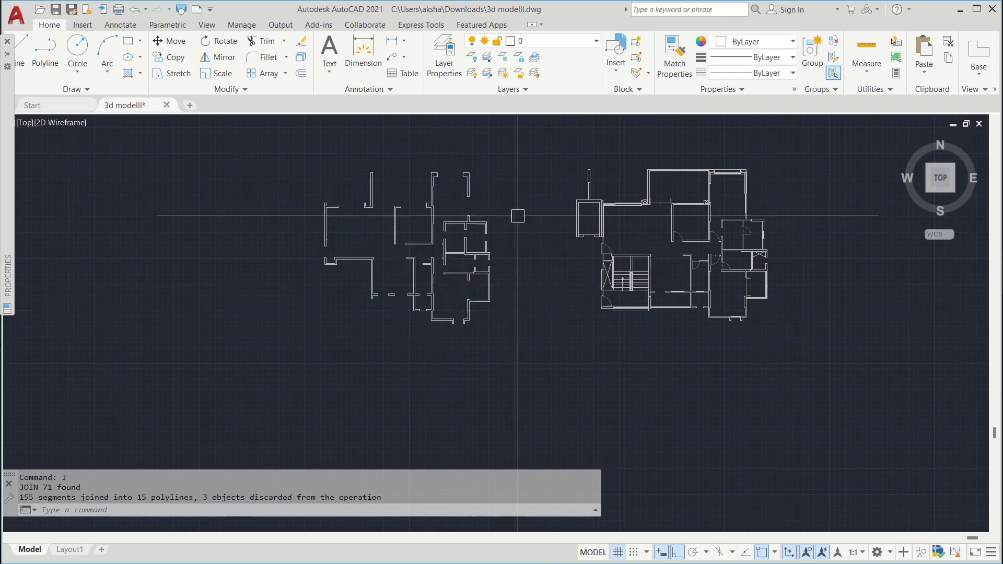
Step: Examine the joined wall outlines across the plan copy, selecting one central wall to check its continuity
{"action": "scroll", "coordinate": [397, 209], "scroll_direction": "up", "scroll_amount": 5}
{"action": "scroll", "coordinate": [441, 269], "scroll_direction": "down", "scroll_amount": 5}
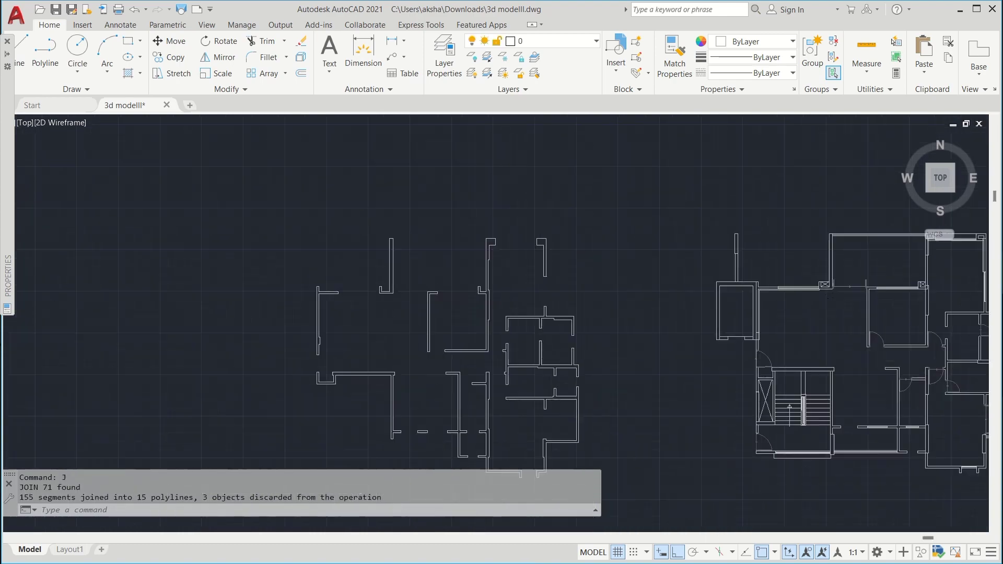
{"action": "scroll", "coordinate": [436, 291], "scroll_direction": "up", "scroll_amount": 5}
{"action": "scroll", "coordinate": [526, 262], "scroll_direction": "down", "scroll_amount": 3}
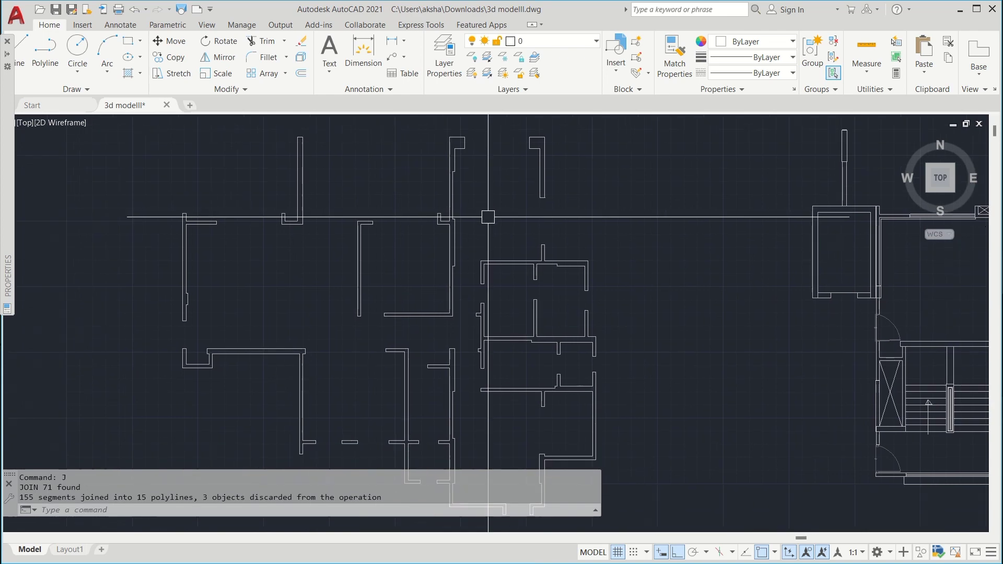
{"action": "scroll", "coordinate": [493, 360], "scroll_direction": "down", "scroll_amount": 4}
{"action": "scroll", "coordinate": [522, 235], "scroll_direction": "up", "scroll_amount": 6}
{"action": "left_click", "coordinate": [473, 386]}
{"action": "scroll", "coordinate": [491, 221], "scroll_direction": "down", "scroll_amount": 8}
{"action": "middle_click_drag", "start_coordinate": [558, 308], "coordinate": [479, 298]}
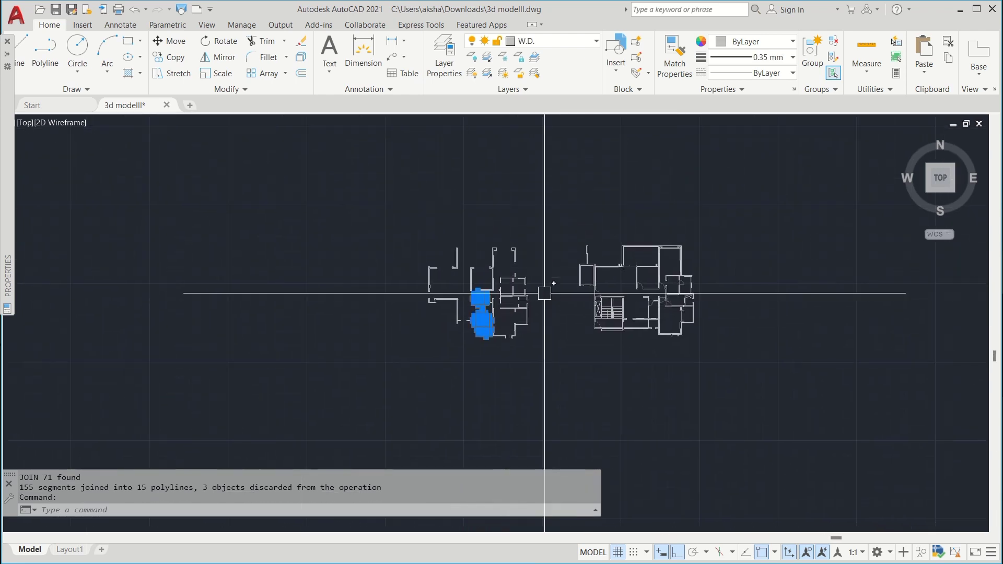
{"action": "key", "text": "Escape"}
{"action": "scroll", "coordinate": [488, 240], "scroll_direction": "up", "scroll_amount": 4}
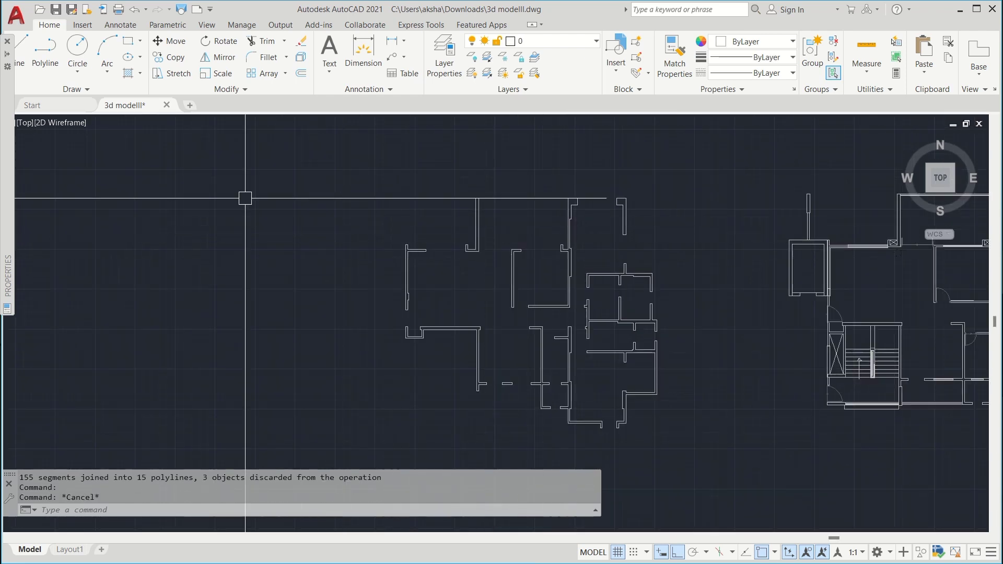
Step: Save the drawing as "3d modelll" in Downloads in AutoCAD 2018 Drawing format, replacing the existing file
{"action": "left_click", "coordinate": [23, 27]}
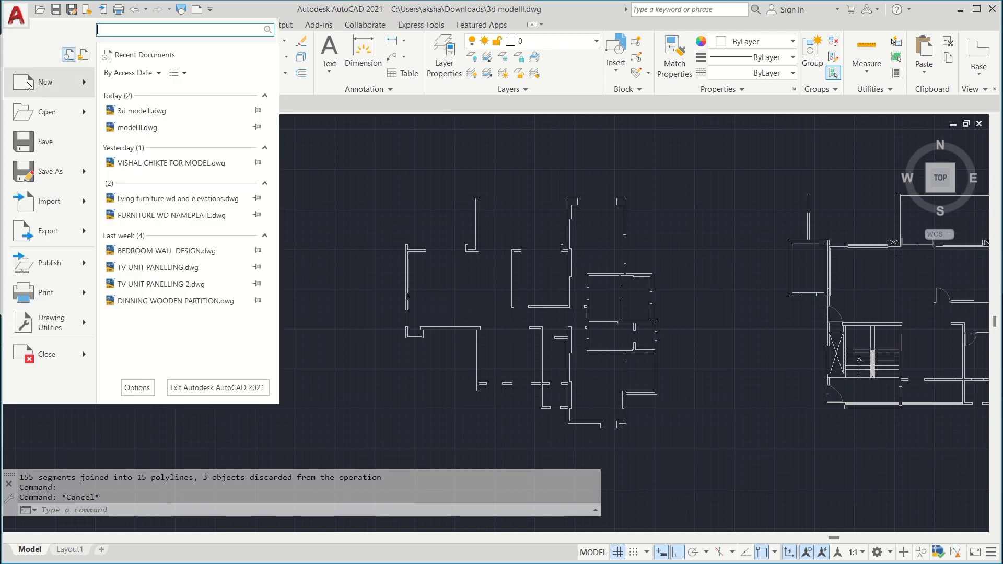
{"action": "left_click", "coordinate": [46, 183]}
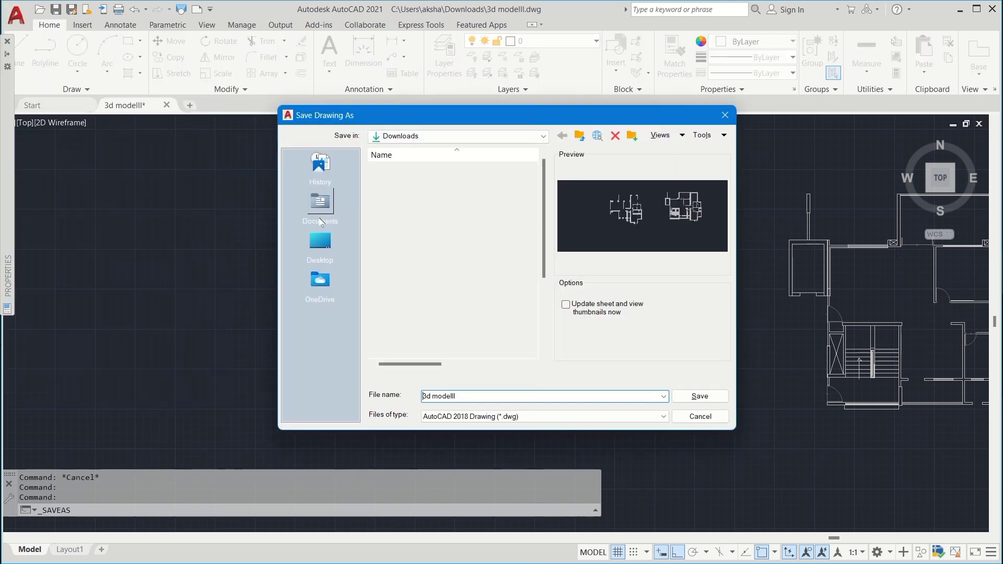
{"action": "left_click", "coordinate": [431, 186]}
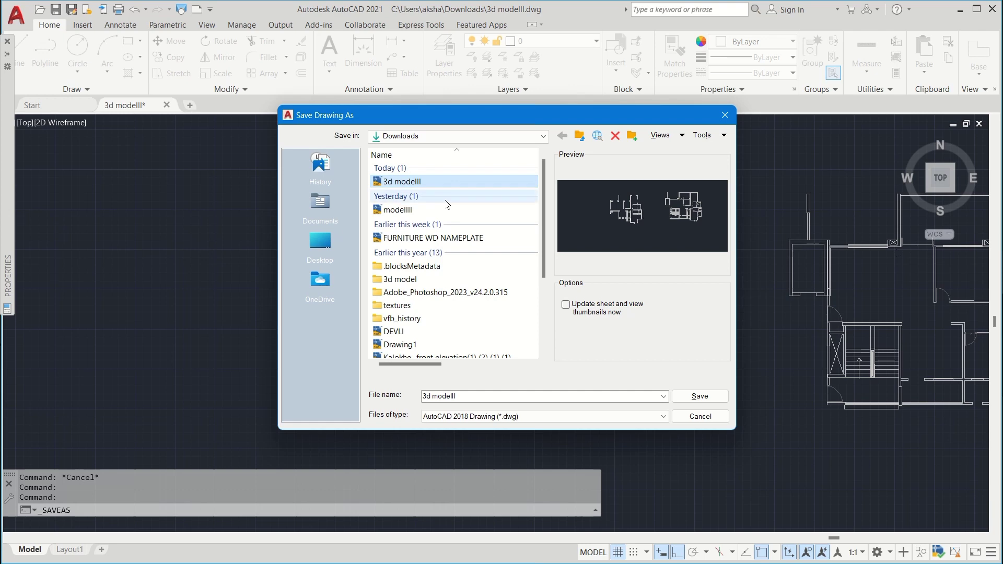
{"action": "left_click", "coordinate": [695, 397]}
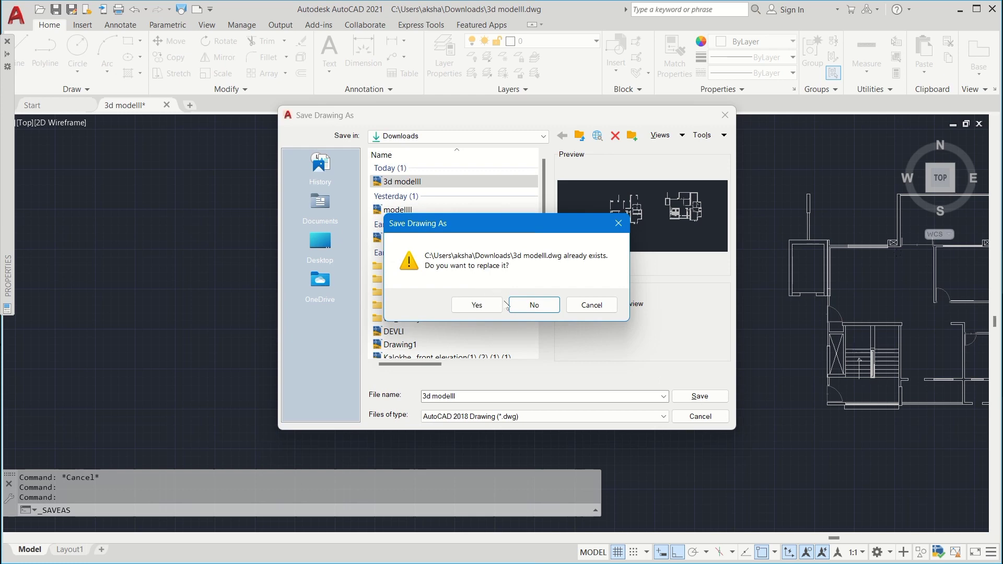
{"action": "left_click", "coordinate": [488, 307]}
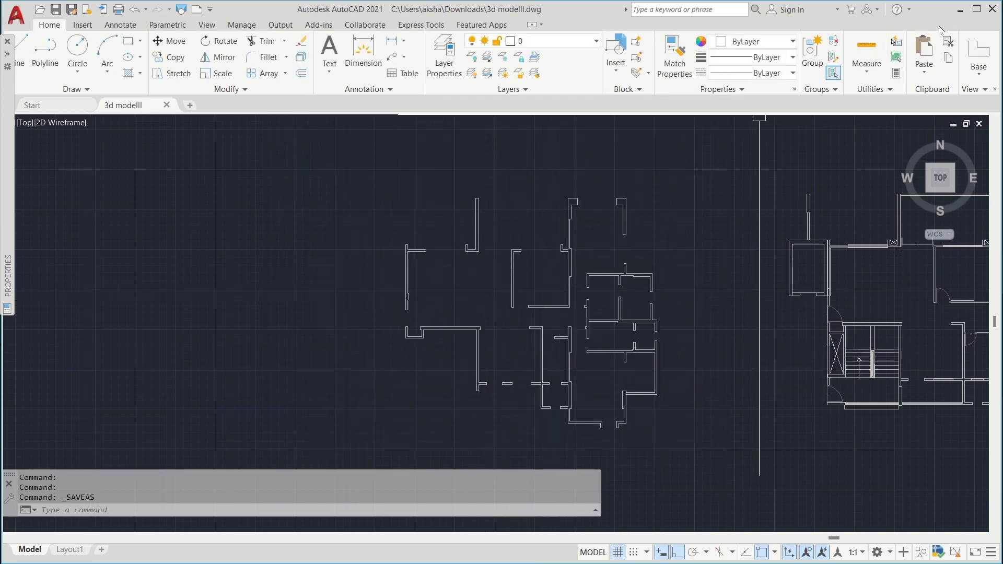
Step: Switch to SketchUp Pro 2021 and delete all the previously imported floor plan geometry
{"action": "left_click", "coordinate": [961, 9]}
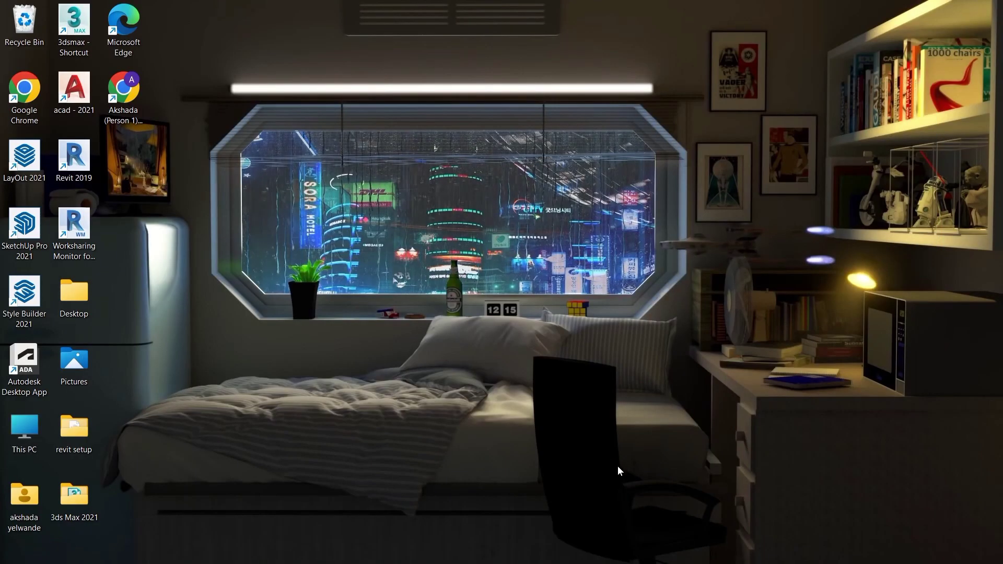
{"action": "left_click", "coordinate": [616, 552]}
{"action": "scroll", "coordinate": [449, 293], "scroll_direction": "down", "scroll_amount": 2}
{"action": "mouse_move", "coordinate": [460, 293]}
{"action": "middle_mouse_down"}
{"action": "mouse_move", "coordinate": [381, 306]}
{"action": "mouse_move", "coordinate": [554, 284]}
{"action": "middle_mouse_up"}
{"action": "scroll", "coordinate": [488, 284], "scroll_direction": "down", "scroll_amount": 5}
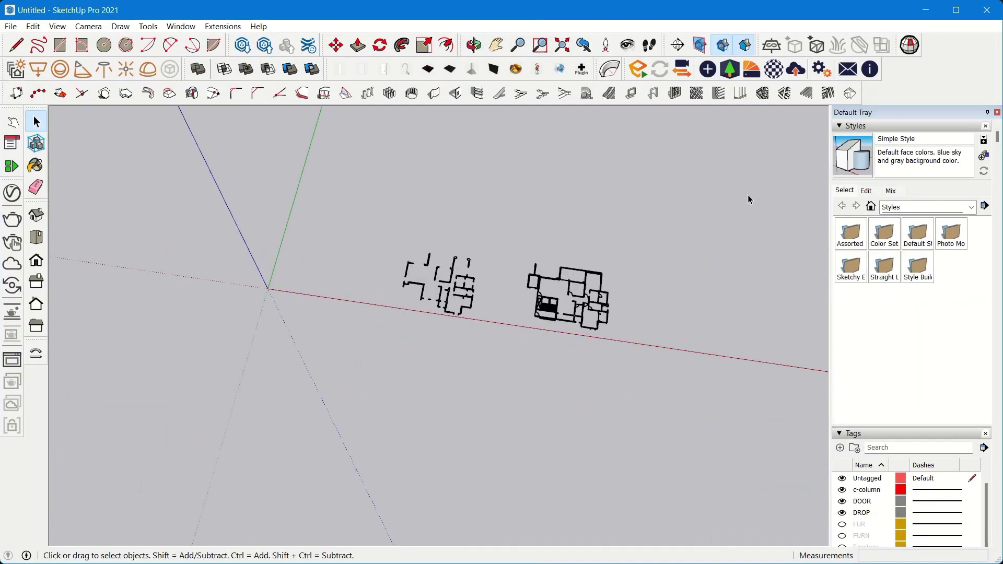
{"action": "left_click_drag", "start_coordinate": [392, 385], "coordinate": [392, 384]}
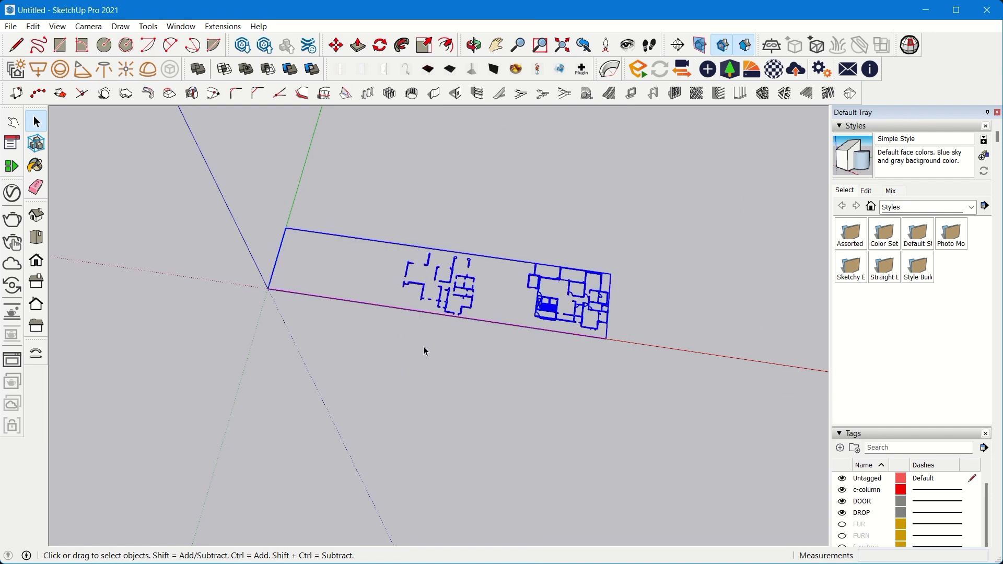
{"action": "key", "text": "Delete"}
{"action": "left_click", "coordinate": [11, 26]}
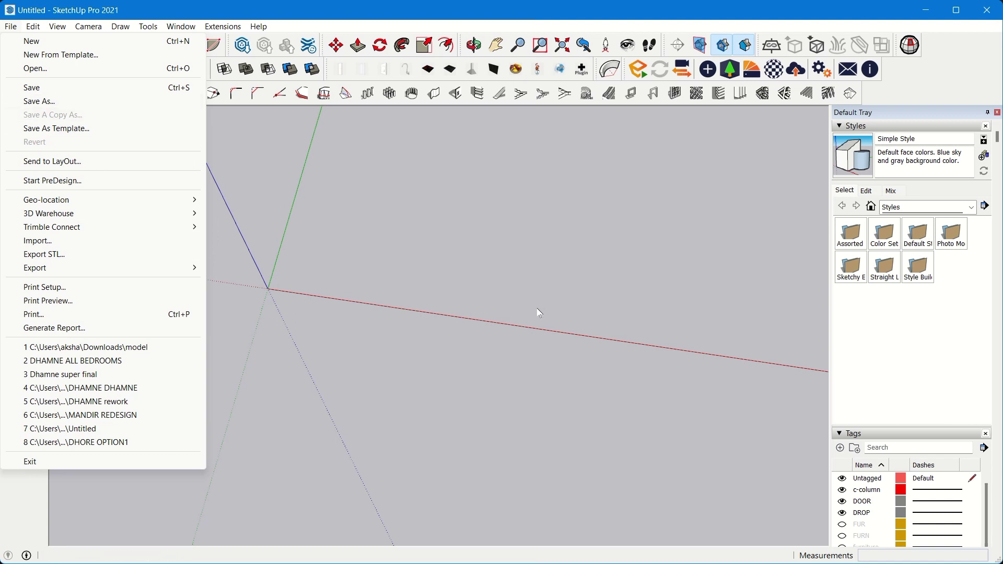
{"action": "left_click", "coordinate": [543, 271]}
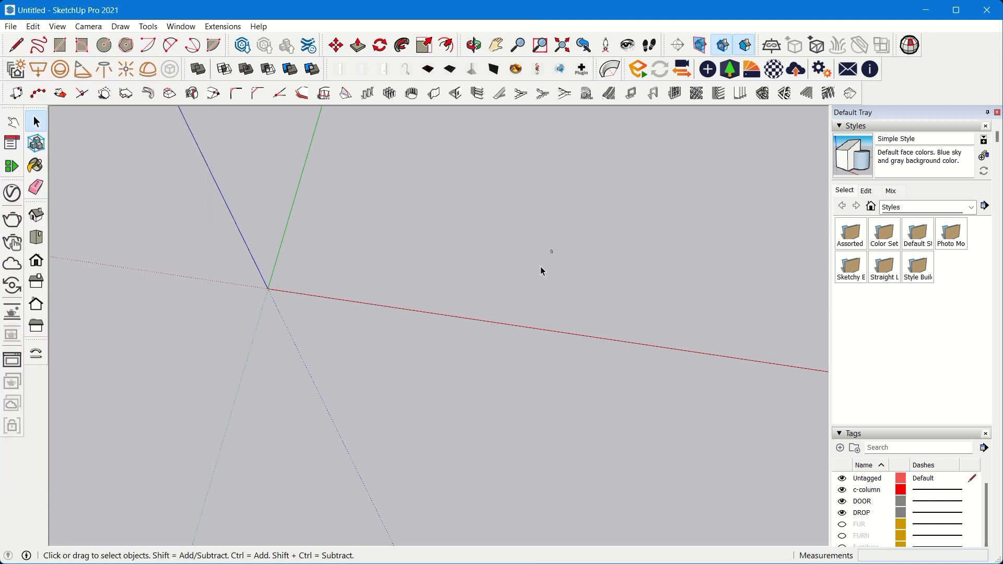
Step: Import the "3d modelll" DWG from Downloads with Meters as the units, consistently oriented faces and imported materials
{"action": "left_click", "coordinate": [10, 27]}
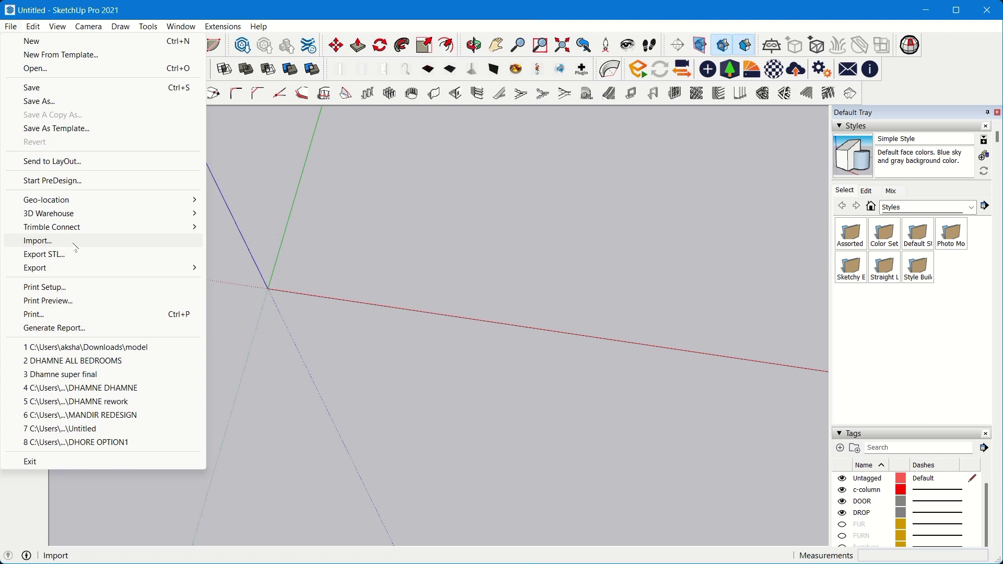
{"action": "left_click", "coordinate": [78, 246]}
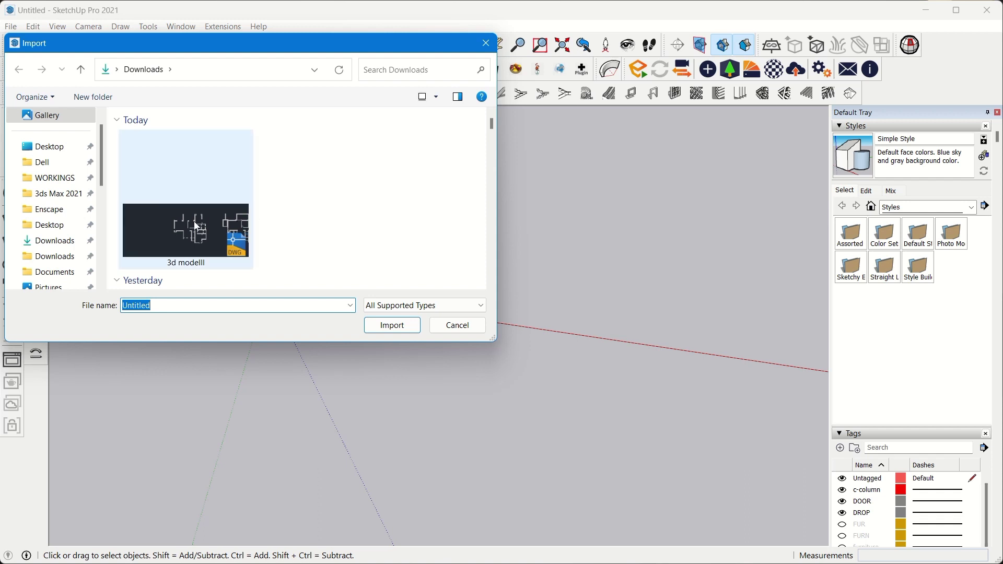
{"action": "left_click", "coordinate": [253, 220]}
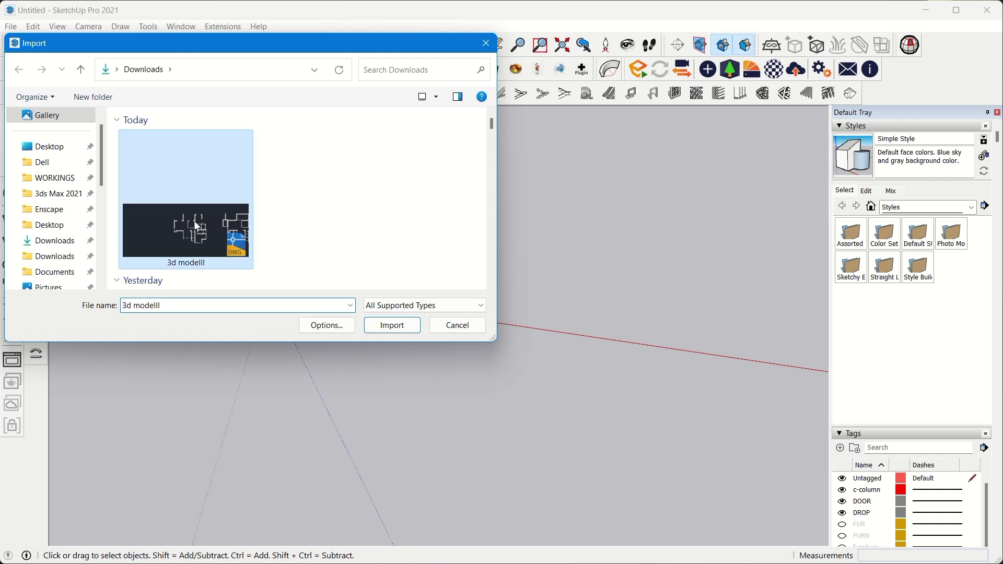
{"action": "left_click", "coordinate": [327, 325]}
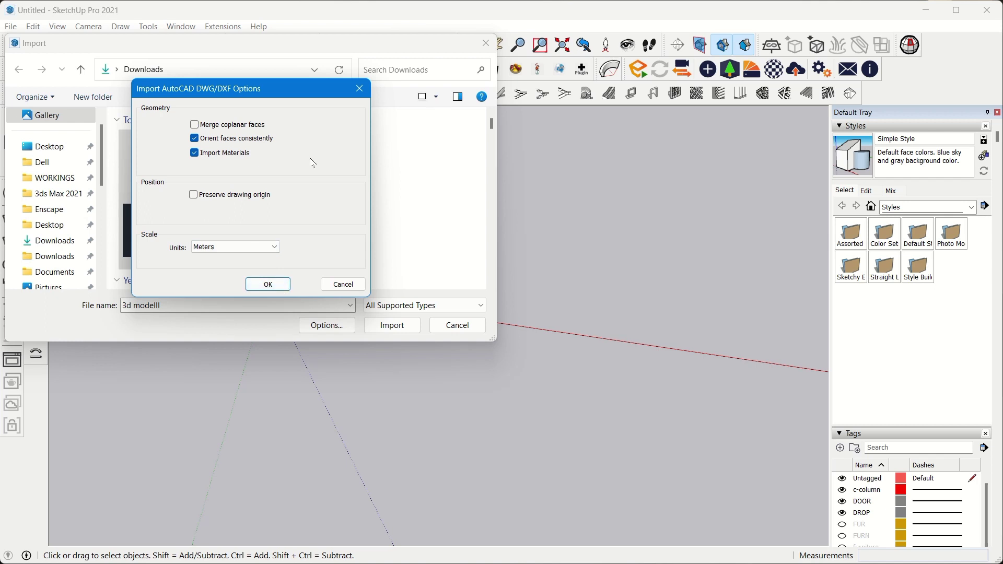
{"action": "left_click", "coordinate": [256, 249]}
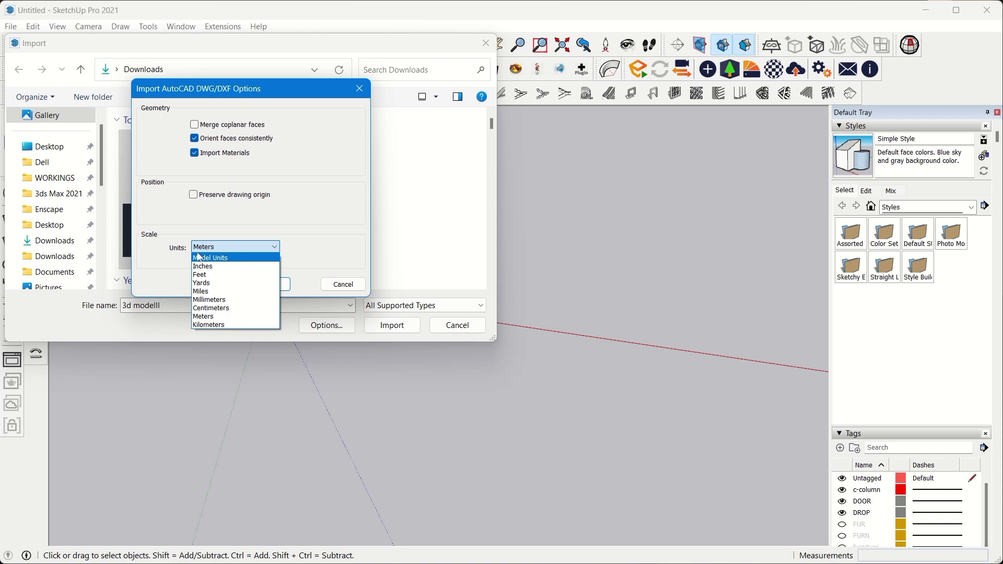
{"action": "left_click", "coordinate": [310, 234]}
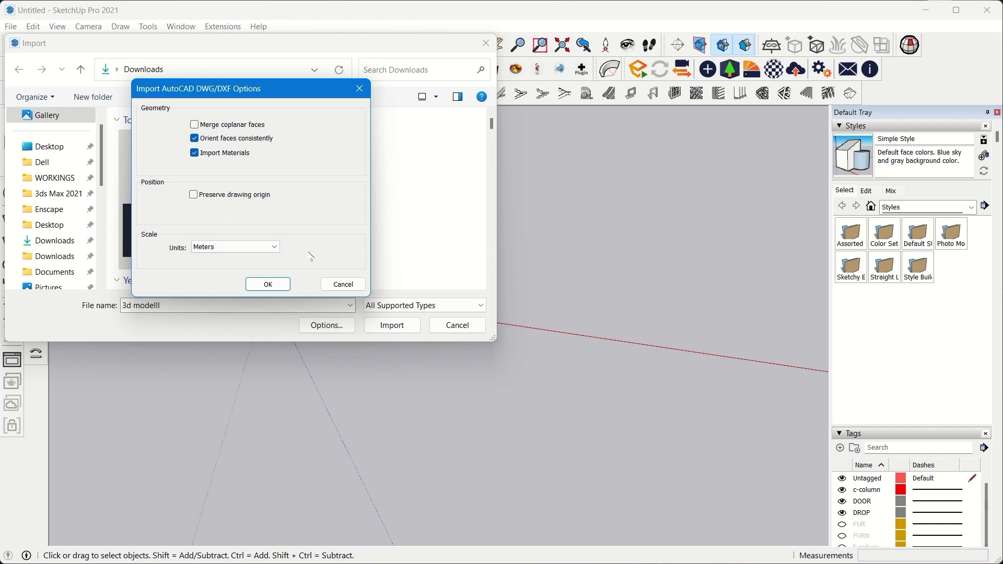
{"action": "left_click", "coordinate": [281, 287]}
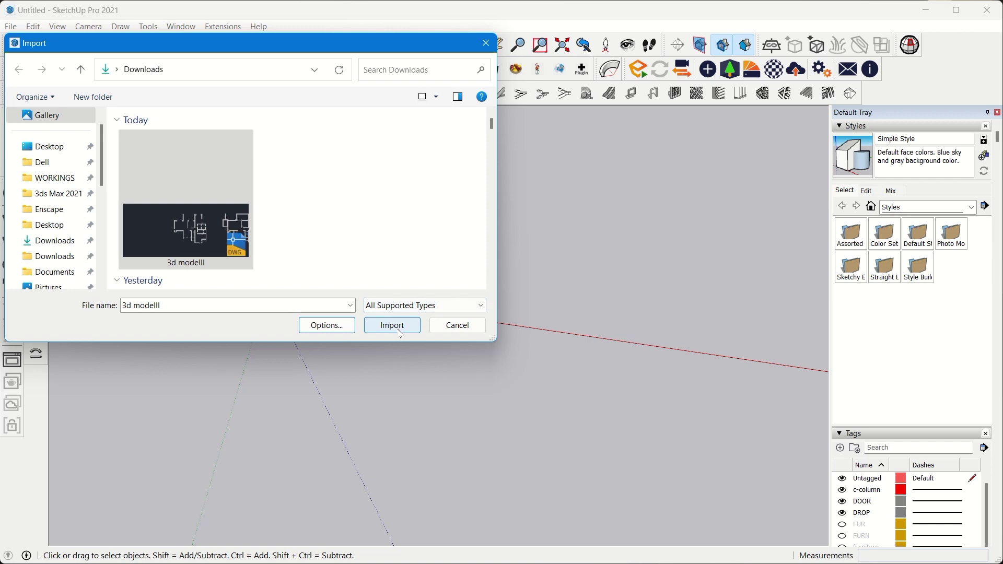
{"action": "left_click", "coordinate": [399, 329]}
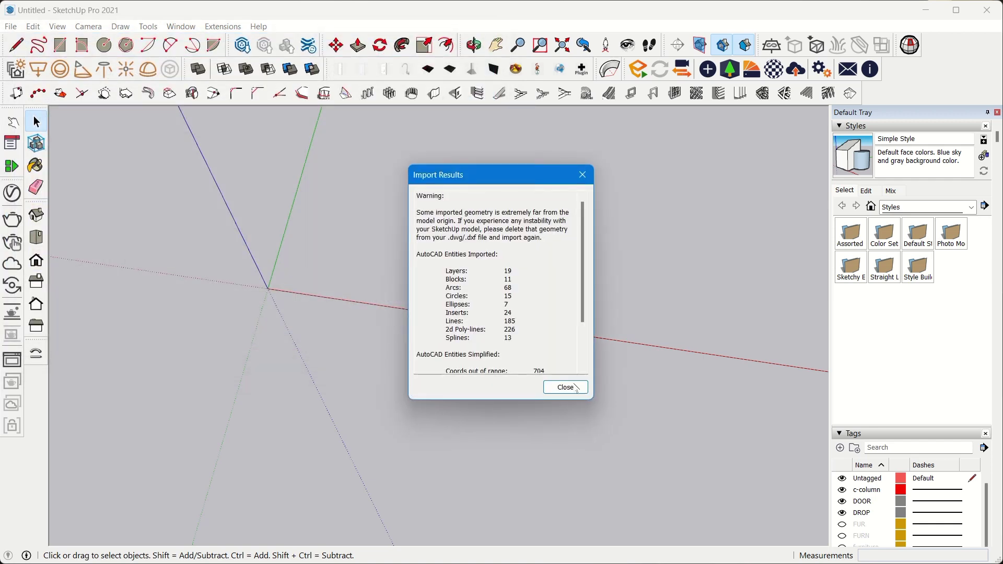
{"action": "left_click", "coordinate": [566, 387]}
{"action": "scroll", "coordinate": [497, 329], "scroll_direction": "down", "scroll_amount": 3}
{"action": "scroll", "coordinate": [497, 328], "scroll_direction": "down", "scroll_amount": 2}
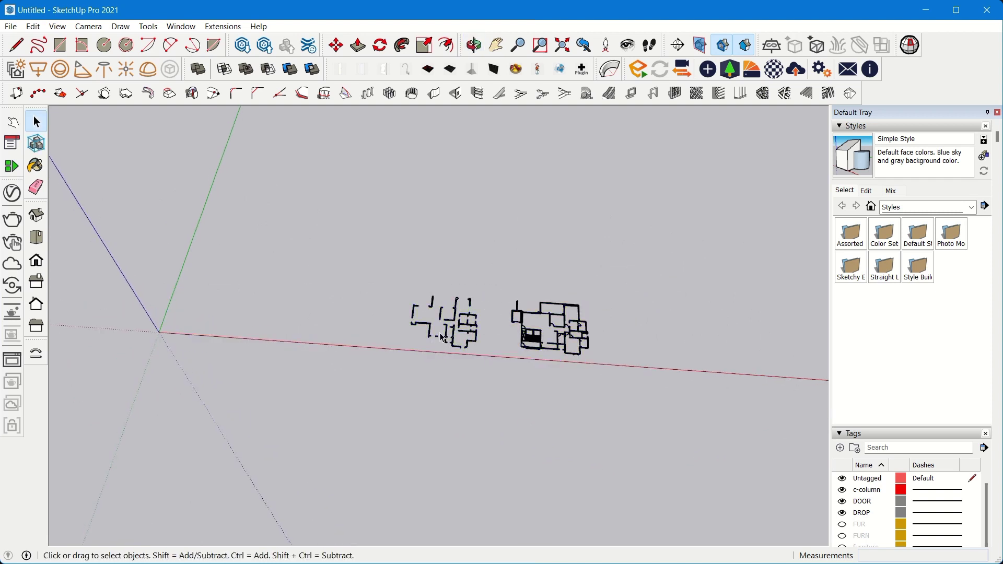
Step: Select the imported floor plan and move it along the red axis closer to the model origin
{"action": "left_click", "coordinate": [423, 355]}
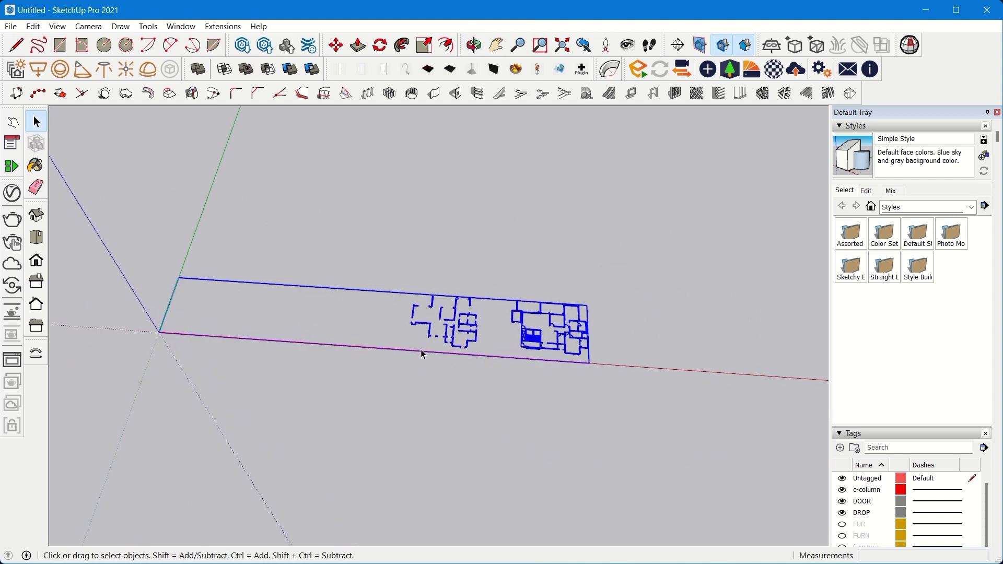
{"action": "left_click", "coordinate": [476, 351]}
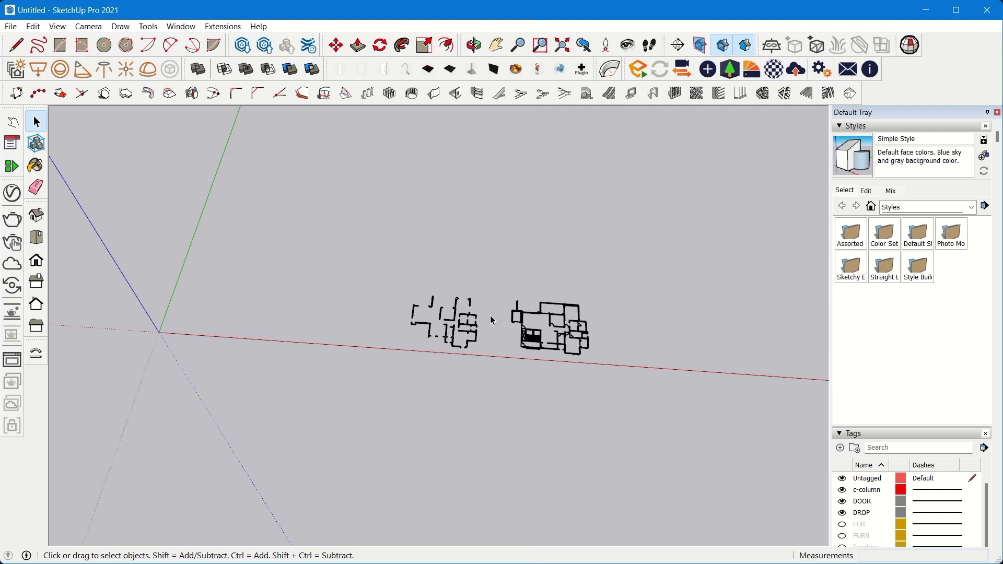
{"action": "left_click", "coordinate": [417, 364]}
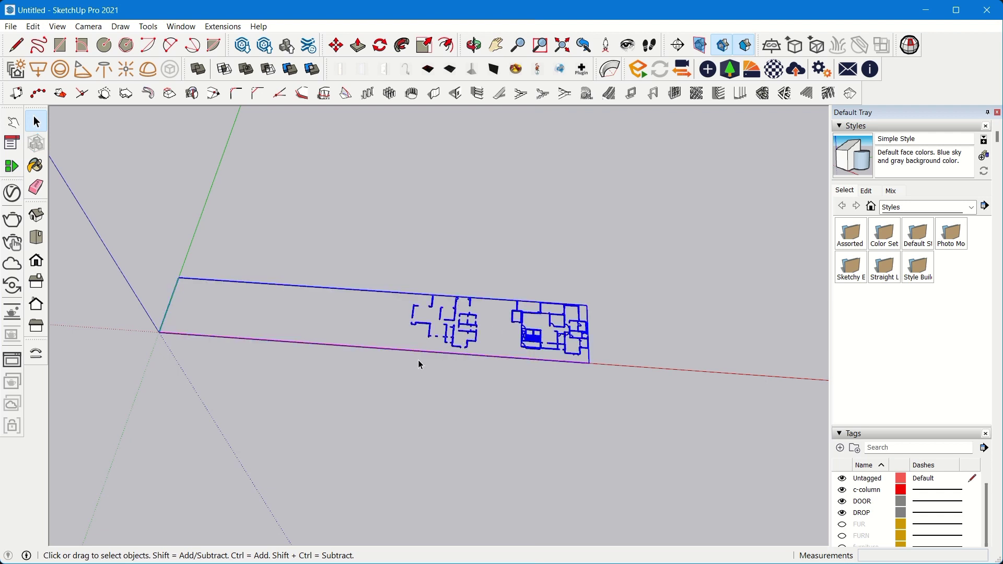
{"action": "key", "text": "m"}
{"action": "left_click", "coordinate": [453, 331]}
{"action": "scroll", "coordinate": [488, 340], "scroll_direction": "down", "scroll_amount": 3}
{"action": "key", "text": "space"}
Step: Examine the imported wall outlines of the cleaned plan copy from close up and from an overview
{"action": "scroll", "coordinate": [431, 330], "scroll_direction": "up", "scroll_amount": 4}
{"action": "scroll", "coordinate": [162, 241], "scroll_direction": "up", "scroll_amount": 2}
{"action": "scroll", "coordinate": [502, 283], "scroll_direction": "down", "scroll_amount": 4}
{"action": "scroll", "coordinate": [346, 269], "scroll_direction": "up", "scroll_amount": 6}
{"action": "middle_click_drag", "start_coordinate": [441, 340], "coordinate": [454, 349]}
{"action": "scroll", "coordinate": [456, 349], "scroll_direction": "down", "scroll_amount": 1}
{"action": "scroll", "coordinate": [456, 222], "scroll_direction": "down", "scroll_amount": 2}
{"action": "middle_click_drag", "start_coordinate": [456, 221], "coordinate": [461, 292]}
{"action": "scroll", "coordinate": [463, 349], "scroll_direction": "up", "scroll_amount": 2}
{"action": "scroll", "coordinate": [458, 254], "scroll_direction": "up", "scroll_amount": 2}
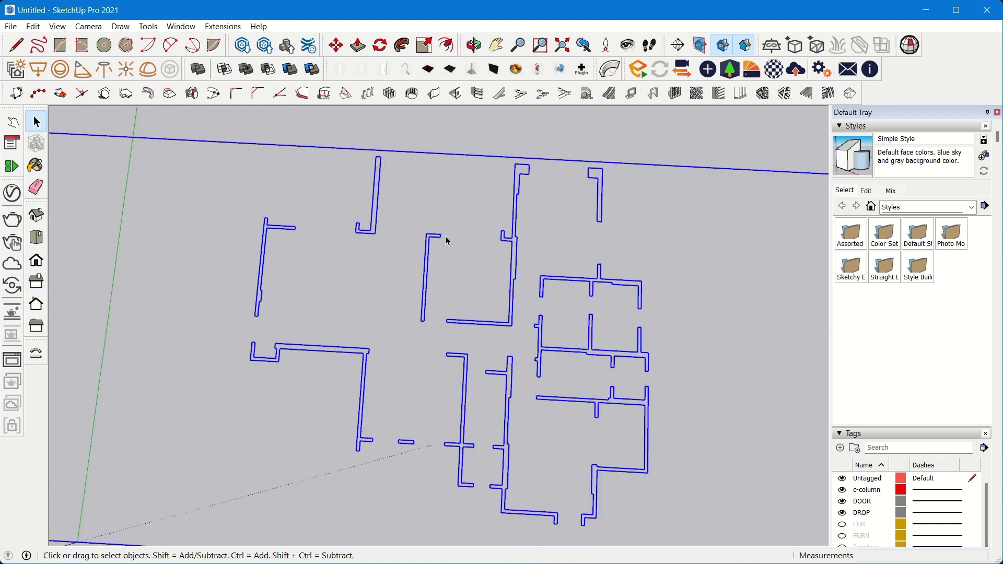
{"action": "scroll", "coordinate": [460, 261], "scroll_direction": "up", "scroll_amount": 2}
{"action": "scroll", "coordinate": [466, 264], "scroll_direction": "down", "scroll_amount": 6}
{"action": "middle_click_drag", "start_coordinate": [368, 202], "coordinate": [416, 241]}
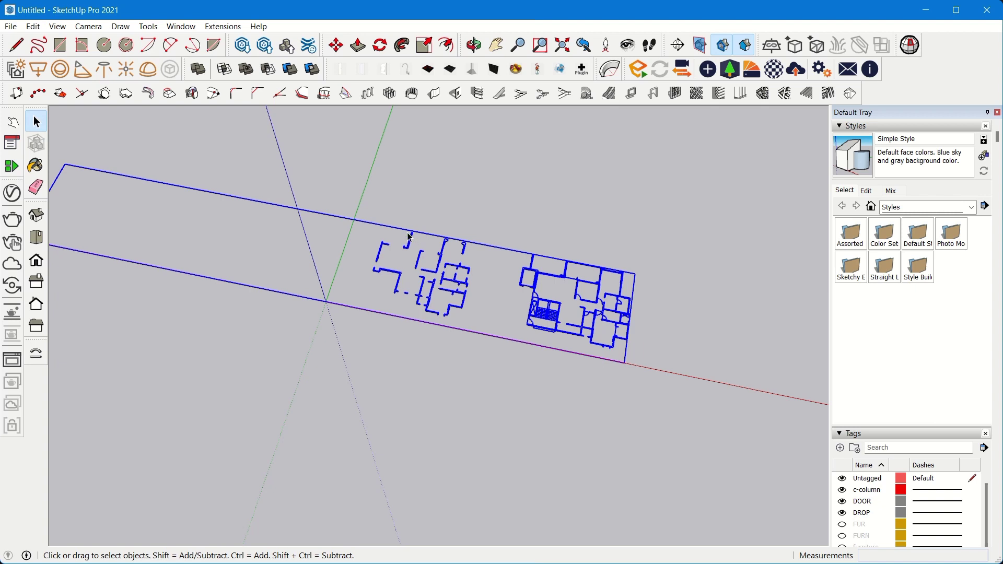
{"action": "scroll", "coordinate": [440, 187], "scroll_direction": "up", "scroll_amount": 4}
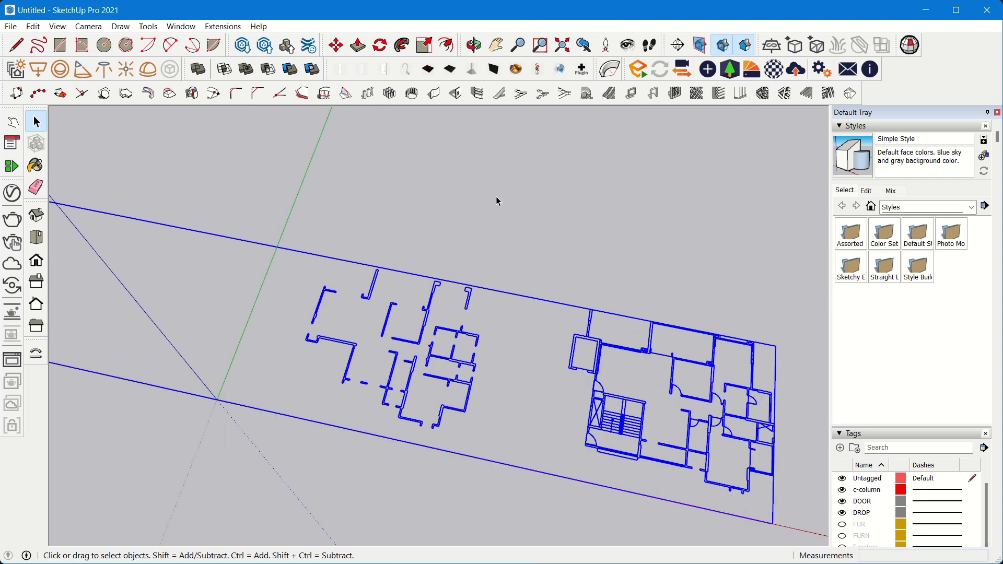
{"action": "key", "text": "t"}
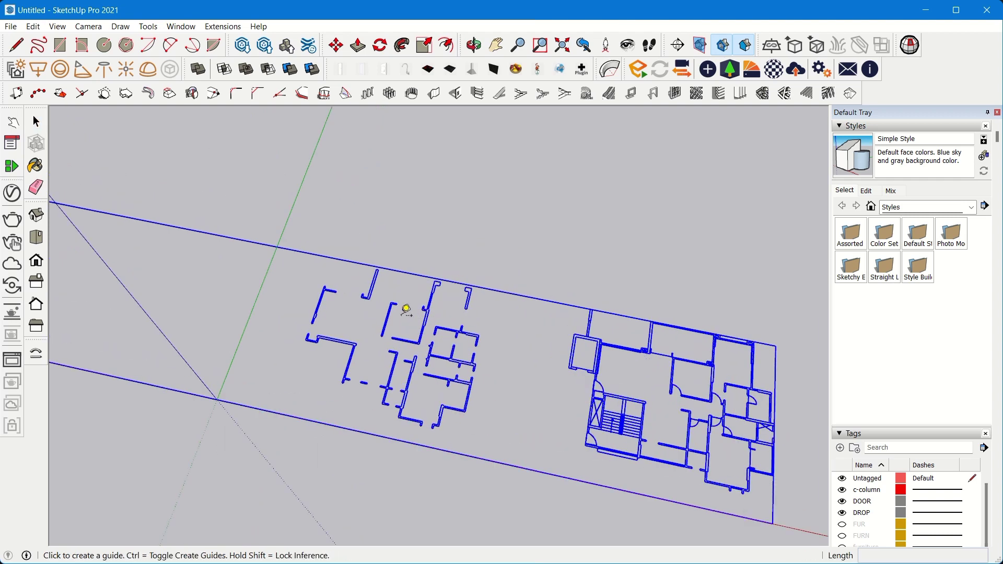
{"action": "middle_click_drag", "start_coordinate": [456, 288], "coordinate": [471, 347]}
{"action": "scroll", "coordinate": [398, 313], "scroll_direction": "up", "scroll_amount": 6}
{"action": "scroll", "coordinate": [309, 280], "scroll_direction": "up", "scroll_amount": 2}
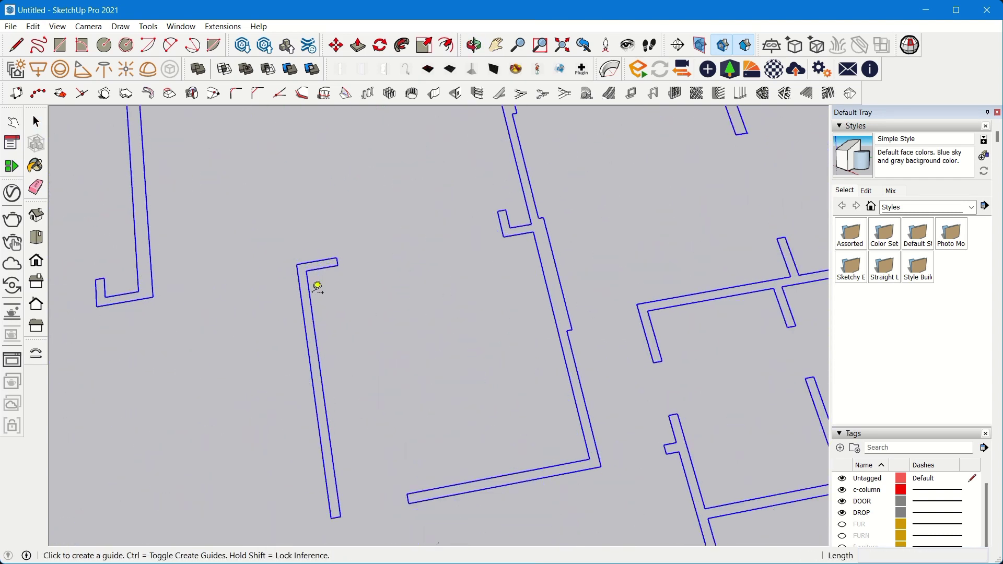
{"action": "key", "text": "space"}
{"action": "scroll", "coordinate": [331, 283], "scroll_direction": "up", "scroll_amount": 2}
{"action": "left_click", "coordinate": [424, 17]}
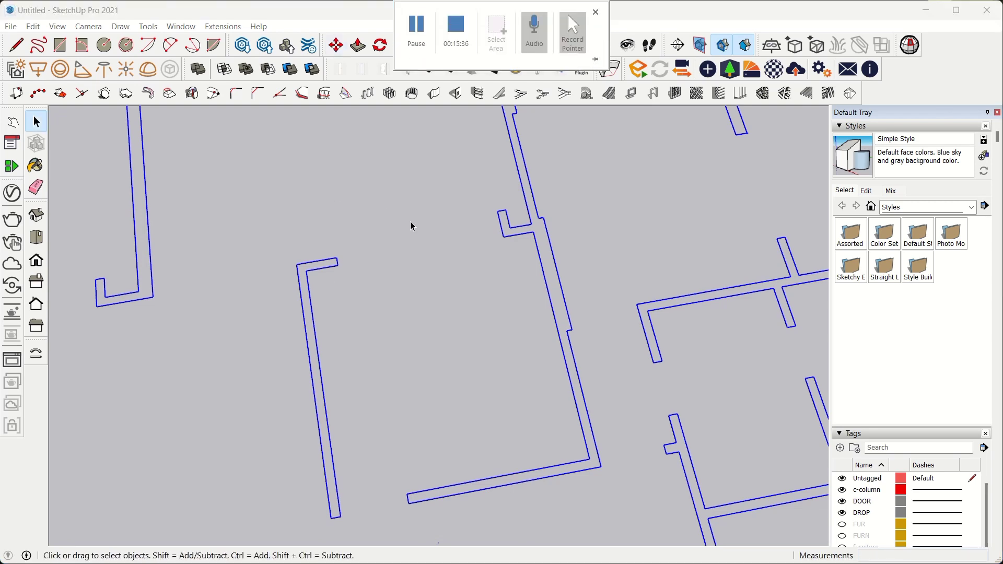
Step: Deselect the plan and measure the room's inside width from the L-shaped wall's inner corner to the facing wall
{"action": "scroll", "coordinate": [456, 220], "scroll_direction": "down", "scroll_amount": 2}
{"action": "left_click", "coordinate": [505, 300]}
{"action": "middle_click_drag", "start_coordinate": [525, 230], "coordinate": [420, 323]}
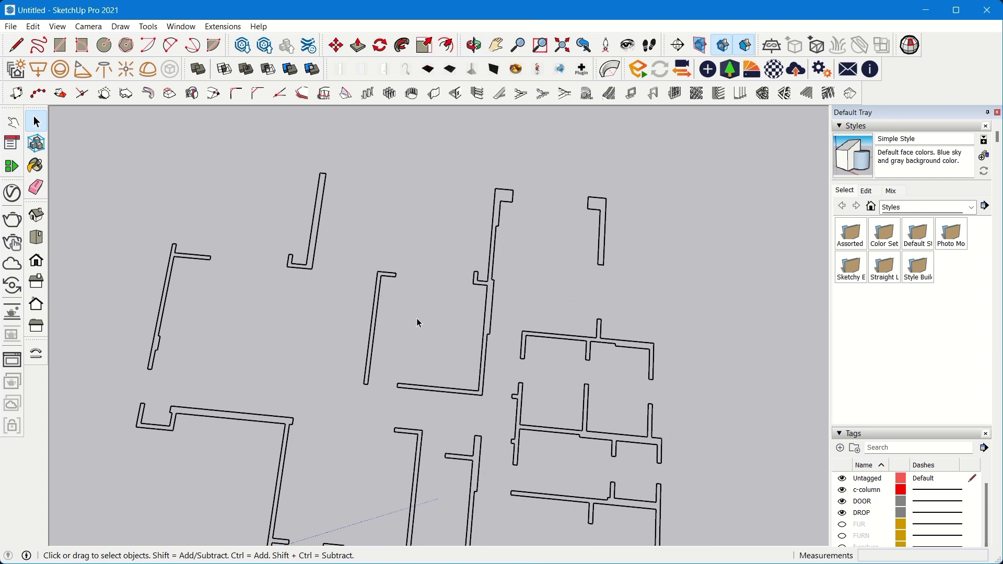
{"action": "key", "text": "t"}
{"action": "scroll", "coordinate": [405, 304], "scroll_direction": "up", "scroll_amount": 4}
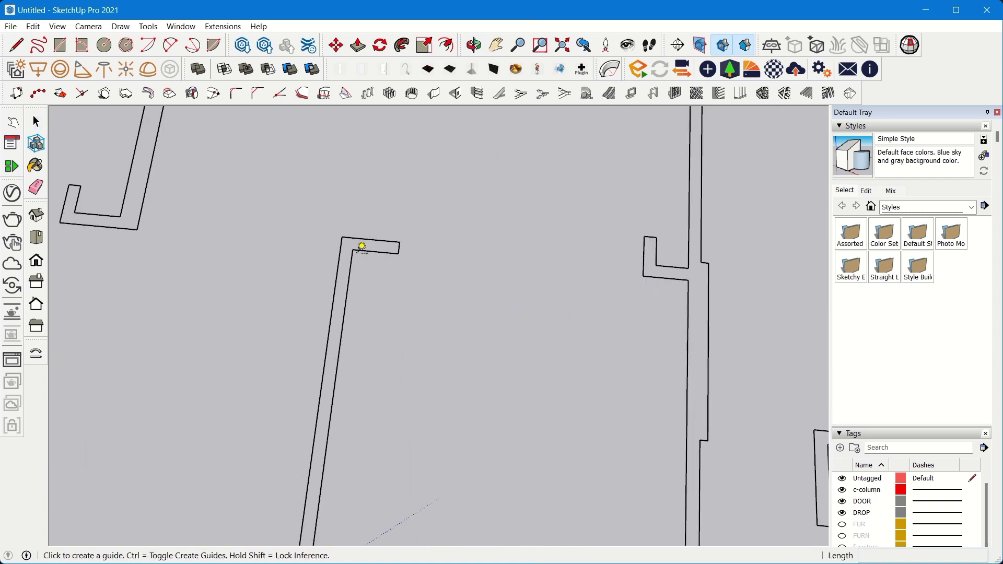
{"action": "left_click", "coordinate": [356, 243]}
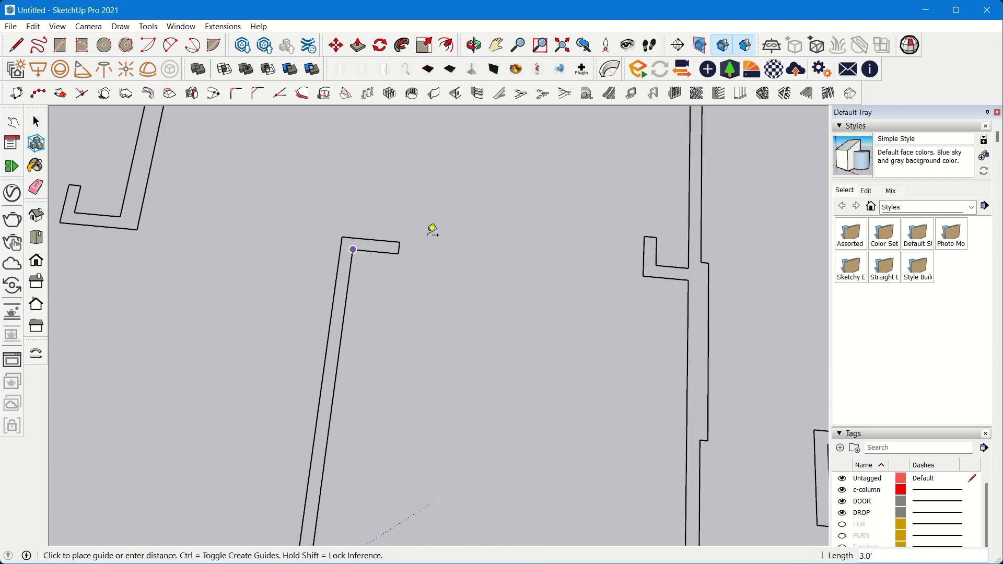
{"action": "scroll", "coordinate": [470, 256], "scroll_direction": "down", "scroll_amount": 2}
{"action": "scroll", "coordinate": [613, 267], "scroll_direction": "up", "scroll_amount": 2}
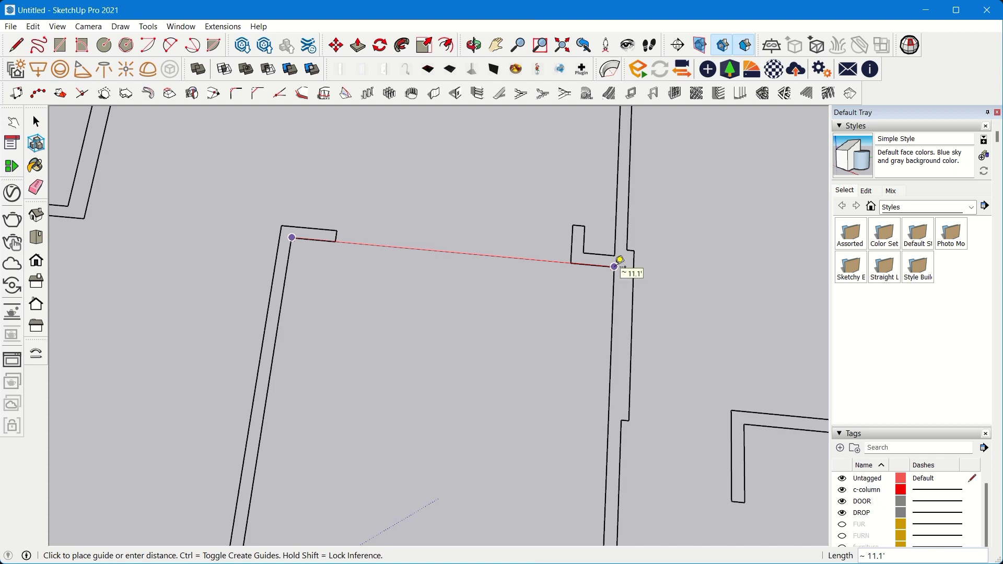
{"action": "scroll", "coordinate": [450, 275], "scroll_direction": "down", "scroll_amount": 10}
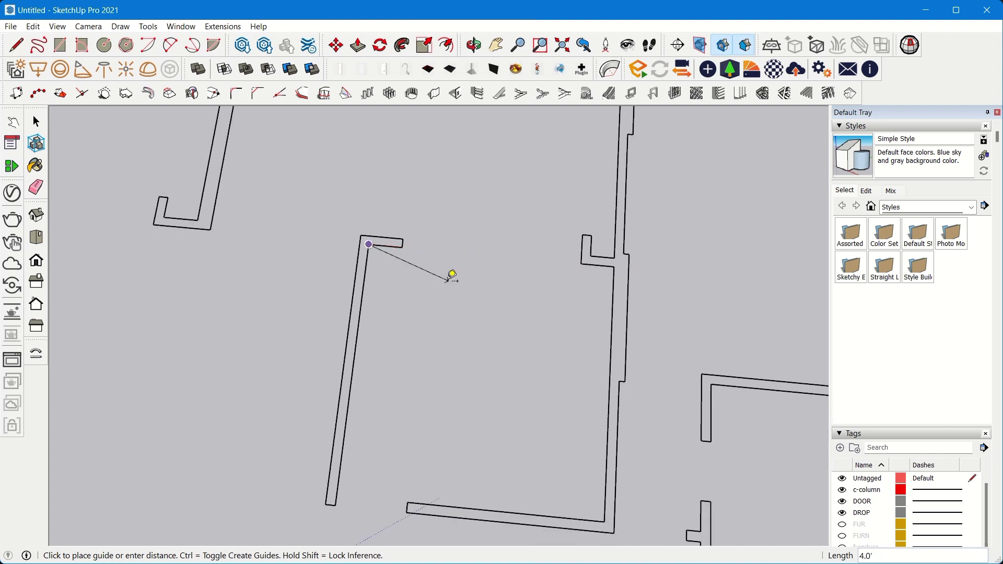
{"action": "key", "text": "space"}
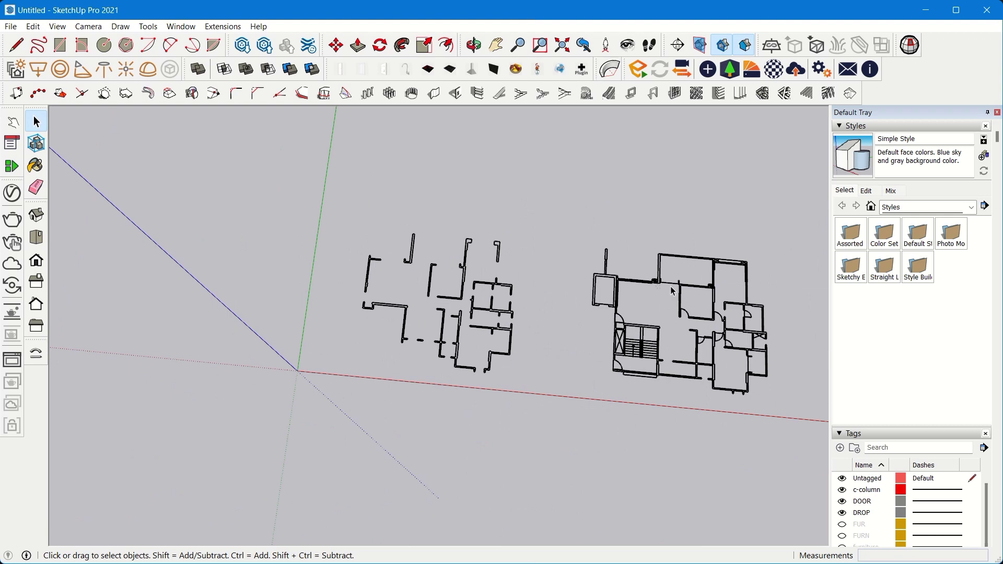
{"action": "key", "text": "ctrl+a"}
{"action": "scroll", "coordinate": [556, 290], "scroll_direction": "up", "scroll_amount": 5}
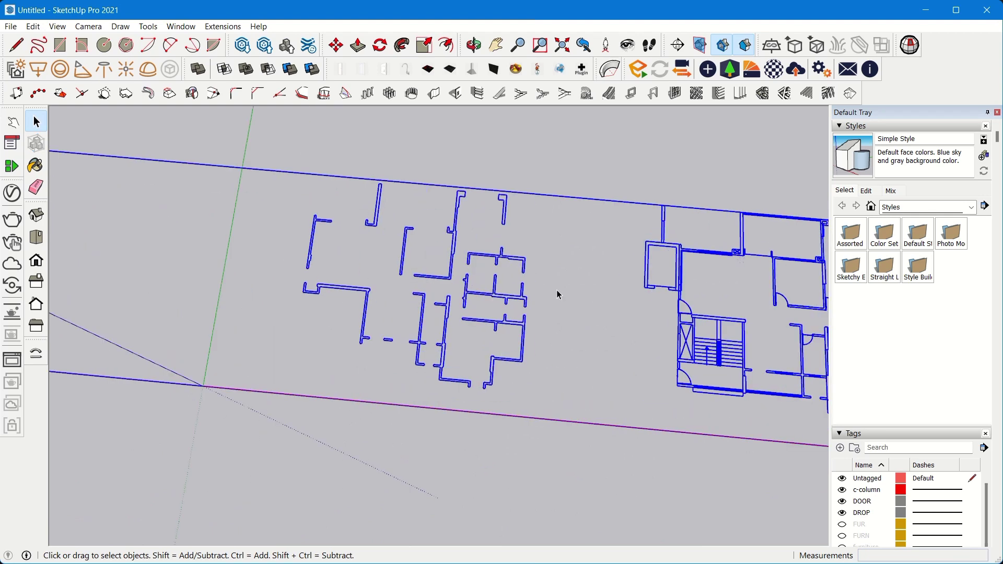
{"action": "middle_click_drag", "start_coordinate": [383, 214], "coordinate": [355, 146]}
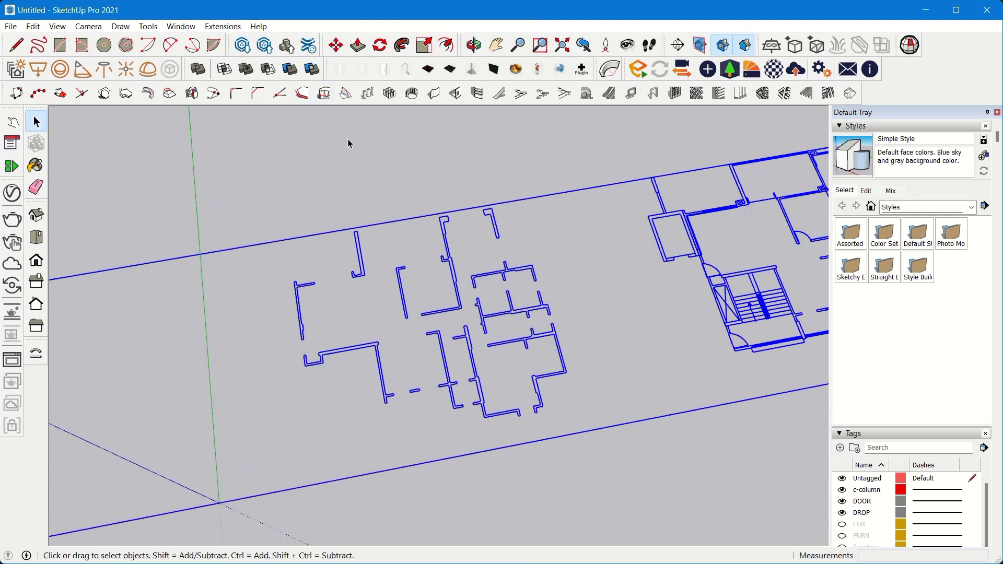
{"action": "scroll", "coordinate": [403, 183], "scroll_direction": "up", "scroll_amount": 4}
{"action": "middle_click_drag", "start_coordinate": [406, 187], "coordinate": [573, 230]}
{"action": "key", "text": "l"}
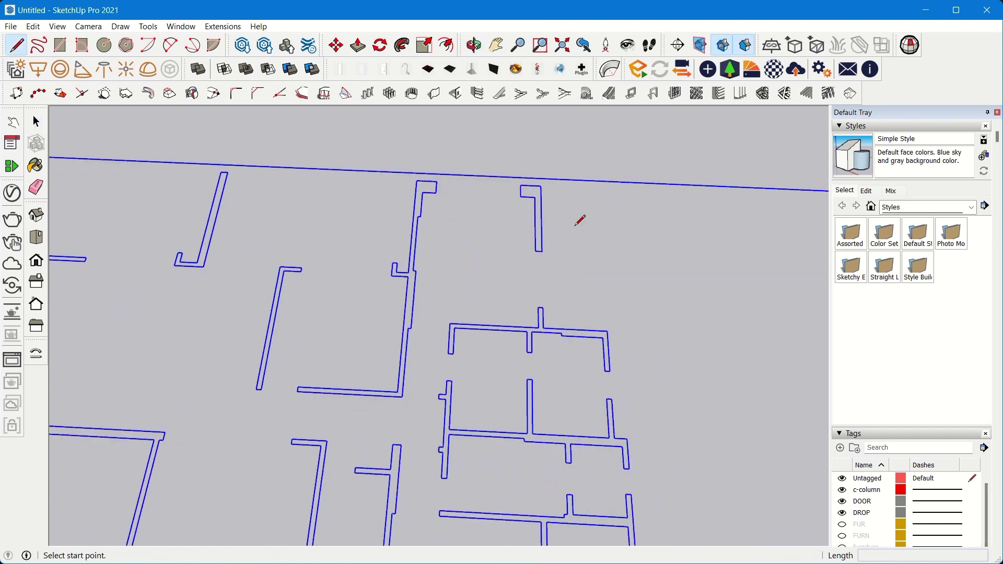
{"action": "scroll", "coordinate": [757, 366], "scroll_direction": "down", "scroll_amount": 3}
{"action": "scroll", "coordinate": [601, 235], "scroll_direction": "up", "scroll_amount": 6}
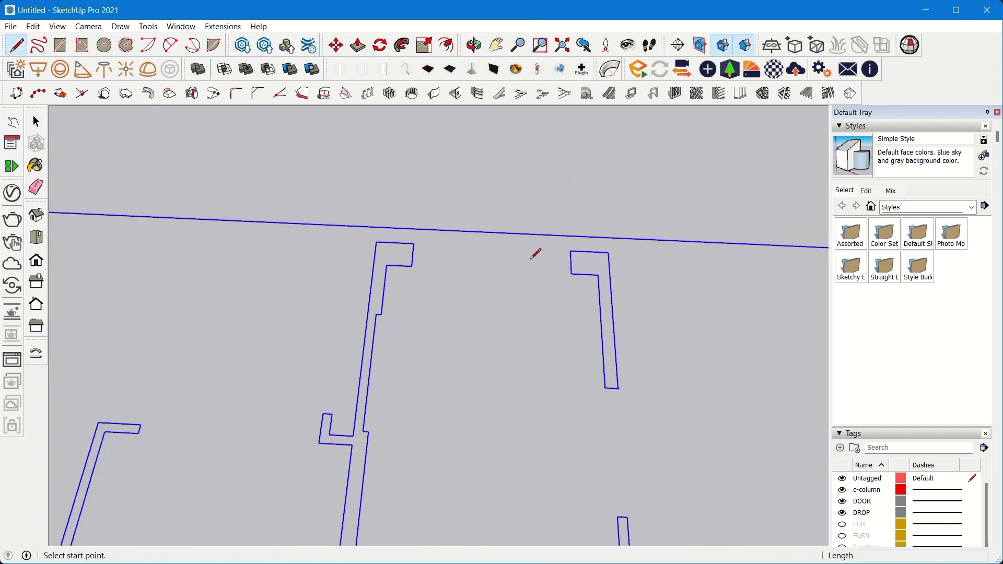
{"action": "key", "text": "space"}
{"action": "mouse_move", "coordinate": [400, 1]}
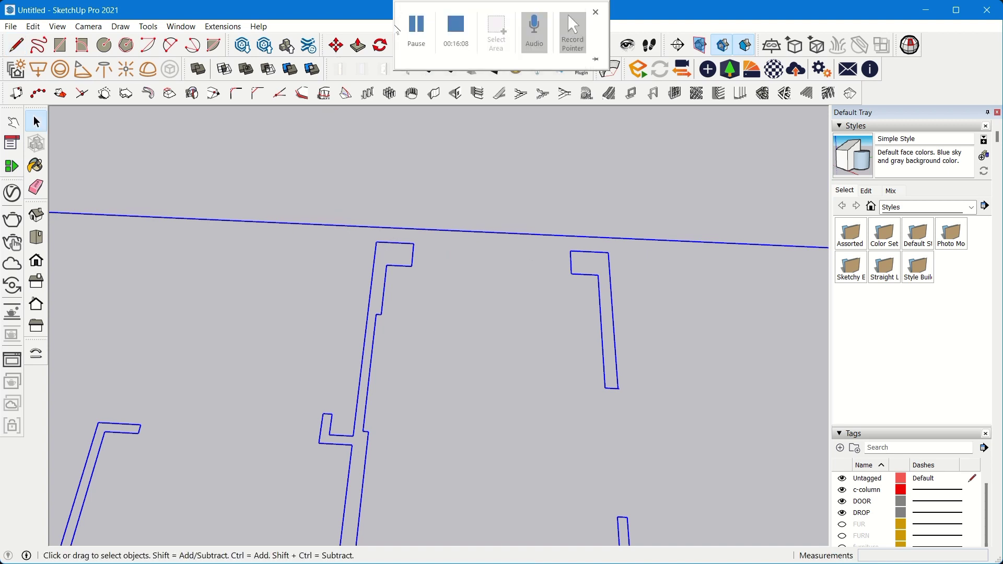
{"action": "left_click", "coordinate": [415, 31]}
{"action": "middle_click_drag", "start_coordinate": [517, 230], "coordinate": [527, 328]}
{"action": "left_click", "coordinate": [533, 325]}
Step: Draw lines over the short edges of the isolated hook-shaped wall's head, ending at its inner corner
{"action": "scroll", "coordinate": [541, 291], "scroll_direction": "down", "scroll_amount": 3}
{"action": "key", "text": "l"}
{"action": "scroll", "coordinate": [570, 444], "scroll_direction": "up", "scroll_amount": 1}
{"action": "scroll", "coordinate": [574, 418], "scroll_direction": "up", "scroll_amount": 2}
{"action": "middle_click_drag", "start_coordinate": [588, 356], "coordinate": [635, 433]}
{"action": "scroll", "coordinate": [497, 216], "scroll_direction": "down", "scroll_amount": 8}
{"action": "scroll", "coordinate": [538, 470], "scroll_direction": "up", "scroll_amount": 1}
{"action": "scroll", "coordinate": [519, 303], "scroll_direction": "up", "scroll_amount": 6}
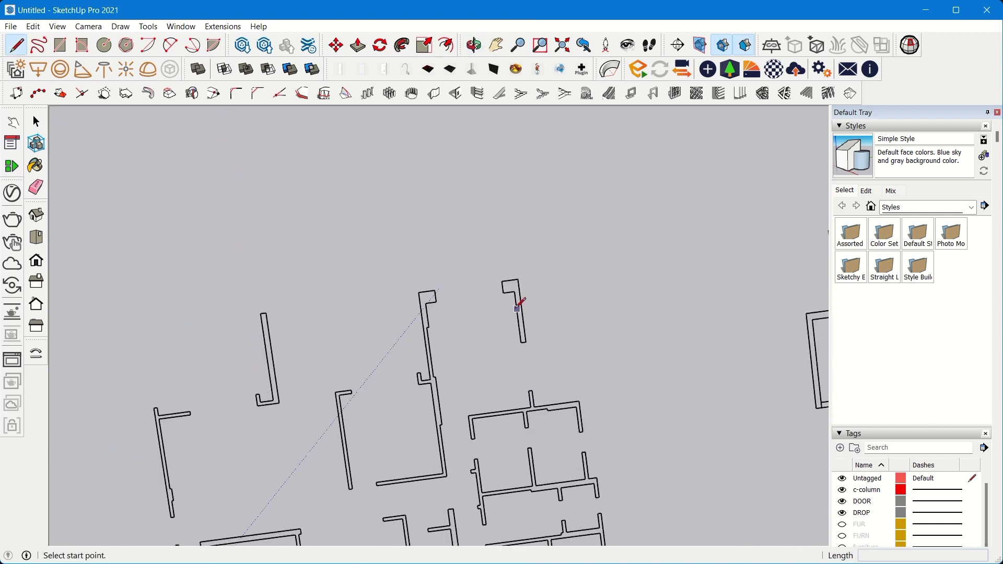
{"action": "middle_click_drag", "start_coordinate": [506, 262], "coordinate": [563, 223]}
{"action": "scroll", "coordinate": [563, 223], "scroll_direction": "down", "scroll_amount": 8}
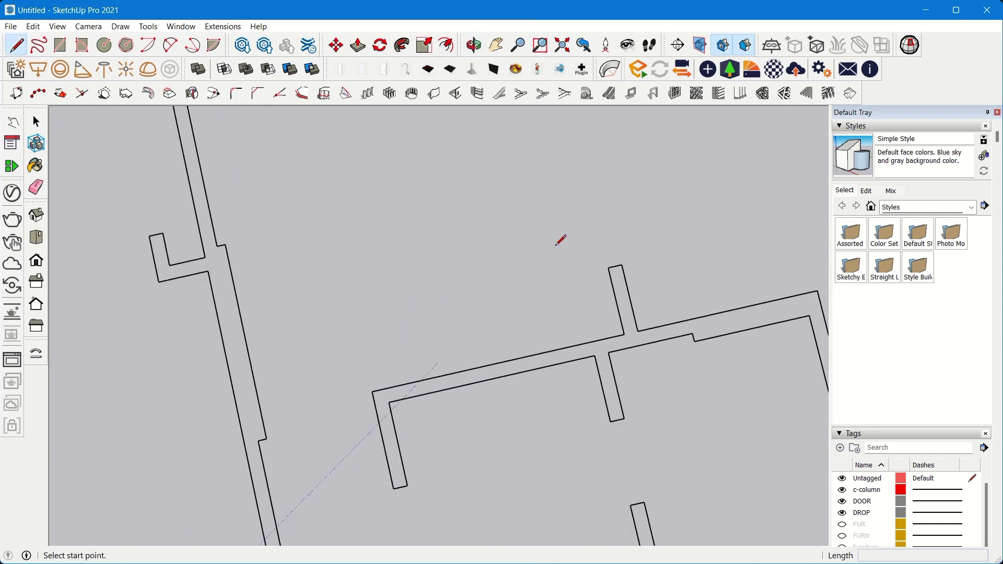
{"action": "scroll", "coordinate": [537, 205], "scroll_direction": "up", "scroll_amount": 6}
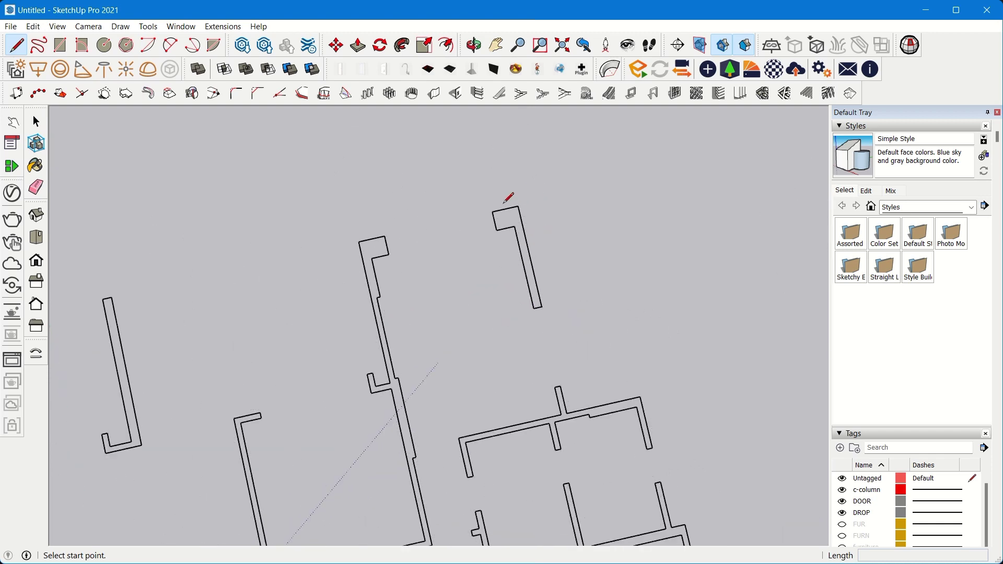
{"action": "middle_click_drag", "start_coordinate": [519, 195], "coordinate": [528, 222]}
{"action": "scroll", "coordinate": [529, 222], "scroll_direction": "down", "scroll_amount": 6}
{"action": "scroll", "coordinate": [601, 429], "scroll_direction": "up", "scroll_amount": 5}
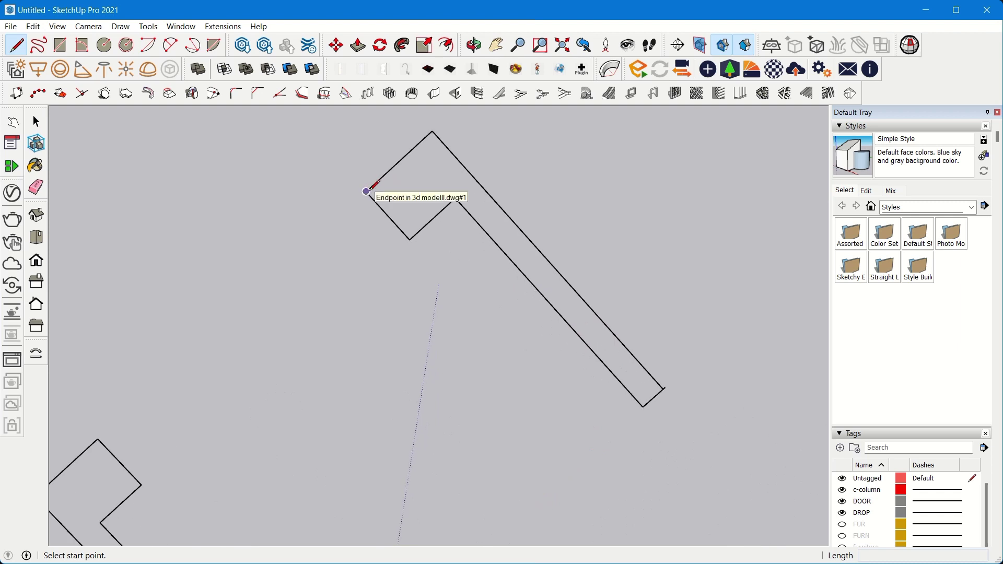
{"action": "left_click", "coordinate": [368, 189]}
{"action": "scroll", "coordinate": [414, 188], "scroll_direction": "up", "scroll_amount": 2}
{"action": "left_click", "coordinate": [403, 270]}
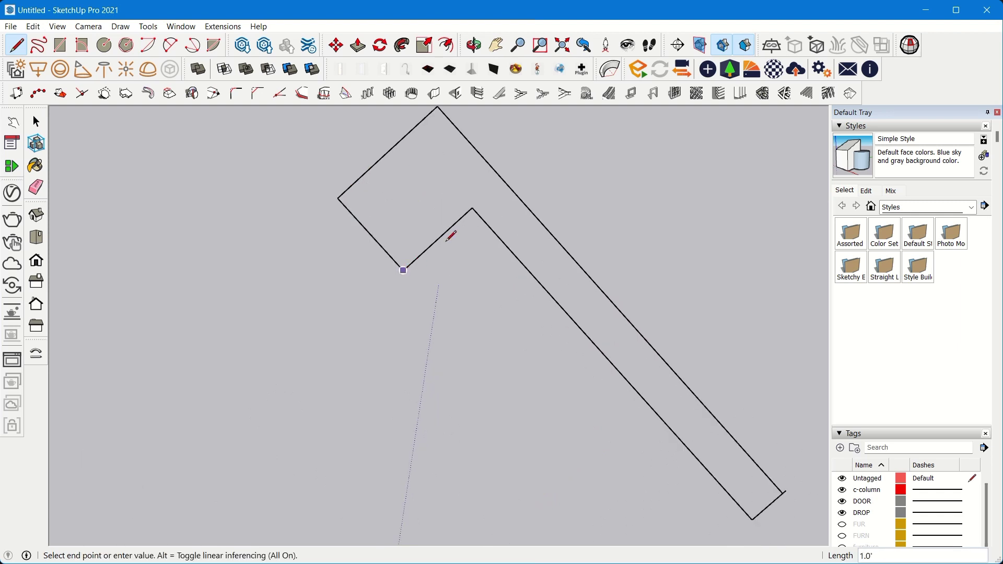
{"action": "left_click", "coordinate": [473, 208]}
Step: Continue the outline around the hook-shaped wall's long leg and outer corner, closing it at the starting point to form a face
{"action": "scroll", "coordinate": [473, 208], "scroll_direction": "down", "scroll_amount": 2}
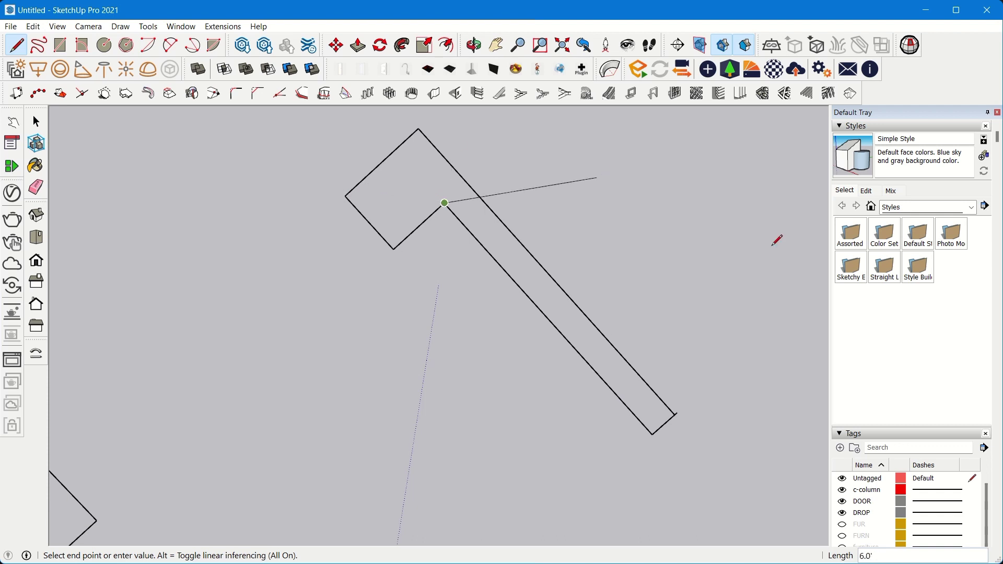
{"action": "scroll", "coordinate": [695, 403], "scroll_direction": "up", "scroll_amount": 4}
{"action": "left_click", "coordinate": [674, 414]}
{"action": "scroll", "coordinate": [706, 409], "scroll_direction": "down", "scroll_amount": 1}
{"action": "scroll", "coordinate": [708, 433], "scroll_direction": "down", "scroll_amount": 4}
{"action": "scroll", "coordinate": [493, 206], "scroll_direction": "up", "scroll_amount": 4}
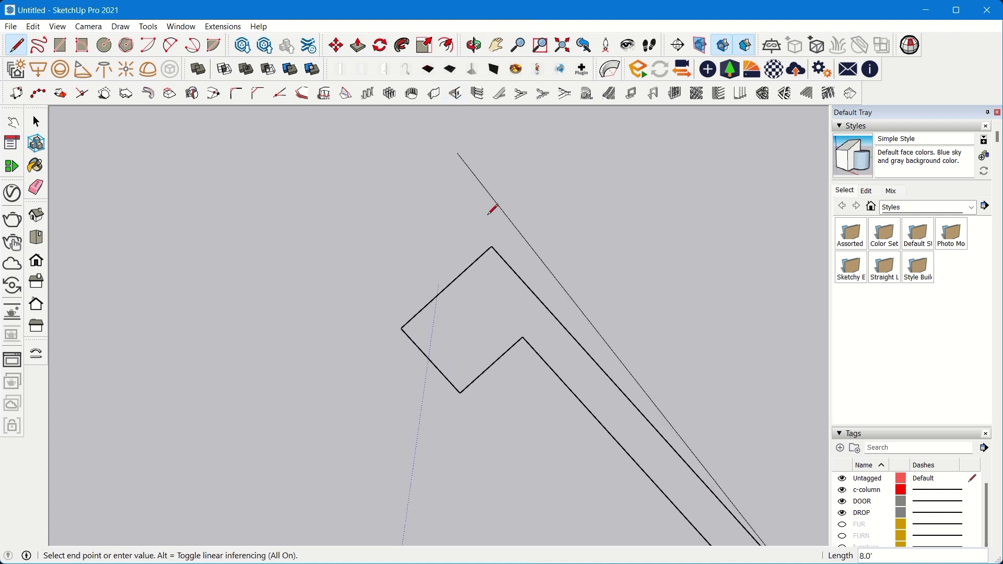
{"action": "left_click", "coordinate": [491, 245]}
{"action": "scroll", "coordinate": [491, 246], "scroll_direction": "down", "scroll_amount": 2}
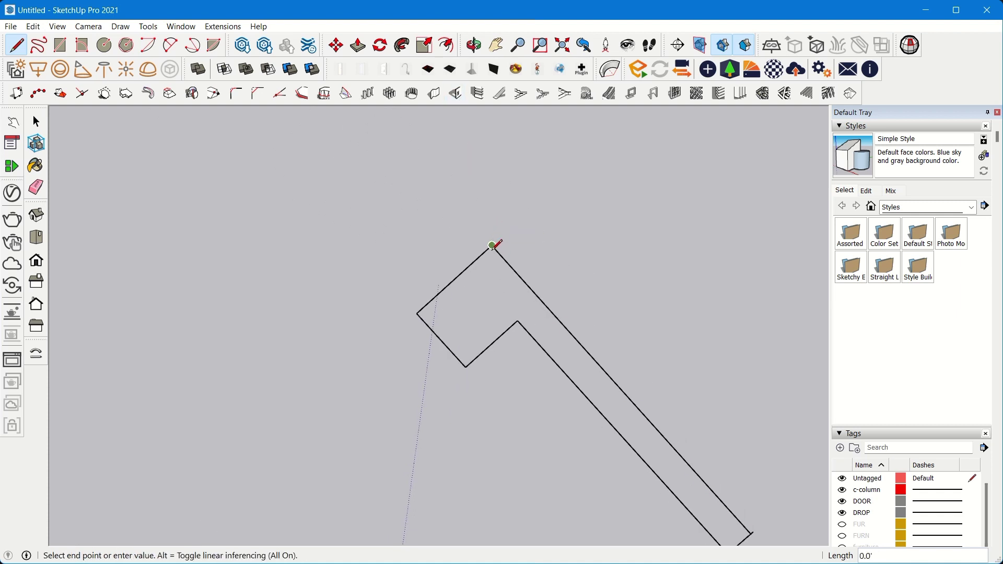
{"action": "left_click", "coordinate": [423, 307]}
{"action": "scroll", "coordinate": [434, 293], "scroll_direction": "down", "scroll_amount": 3}
{"action": "key", "text": "space"}
{"action": "scroll", "coordinate": [463, 293], "scroll_direction": "up", "scroll_amount": 5}
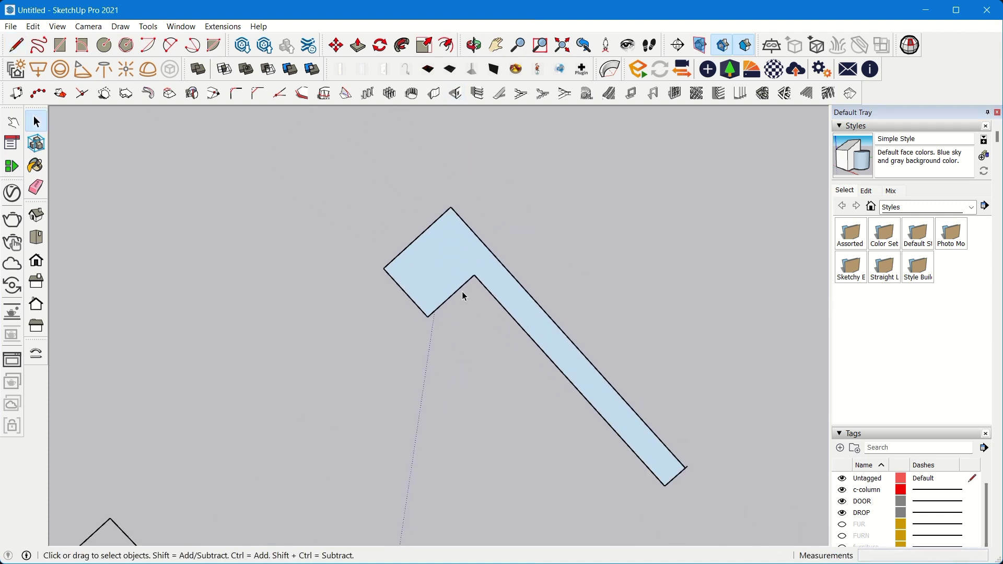
Step: Select the traced wall face with its bounding edges and check it against the whole plan
{"action": "double_click", "coordinate": [446, 251]}
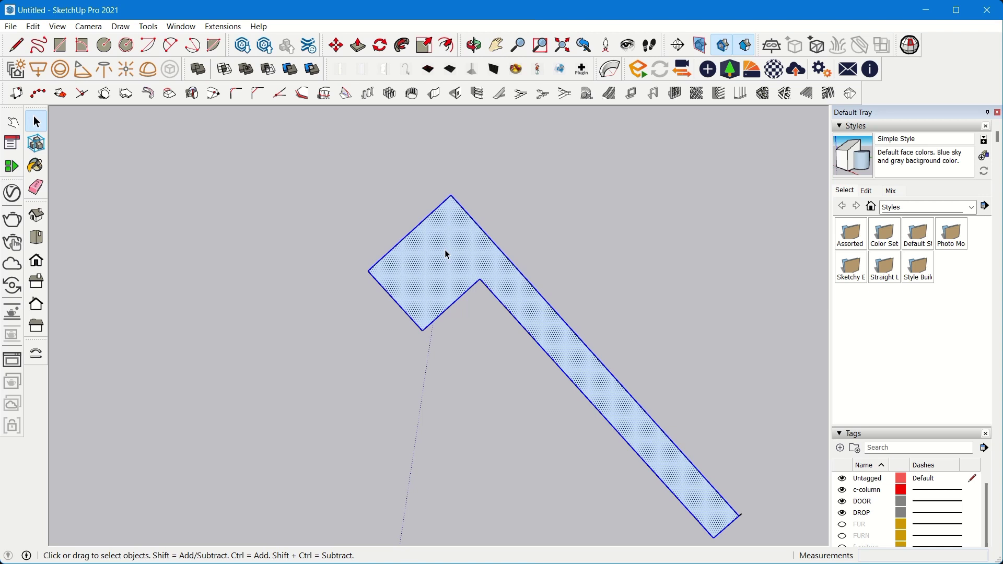
{"action": "scroll", "coordinate": [547, 275], "scroll_direction": "down", "scroll_amount": 2}
{"action": "scroll", "coordinate": [547, 275], "scroll_direction": "down", "scroll_amount": 8}
{"action": "middle_click_drag", "start_coordinate": [489, 203], "coordinate": [557, 271]}
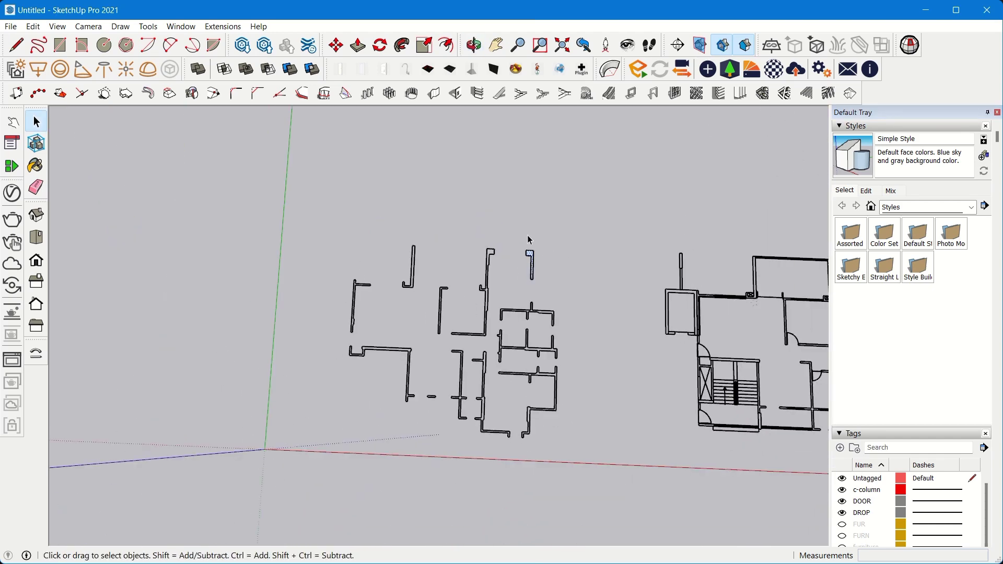
{"action": "scroll", "coordinate": [500, 308], "scroll_direction": "up", "scroll_amount": 4}
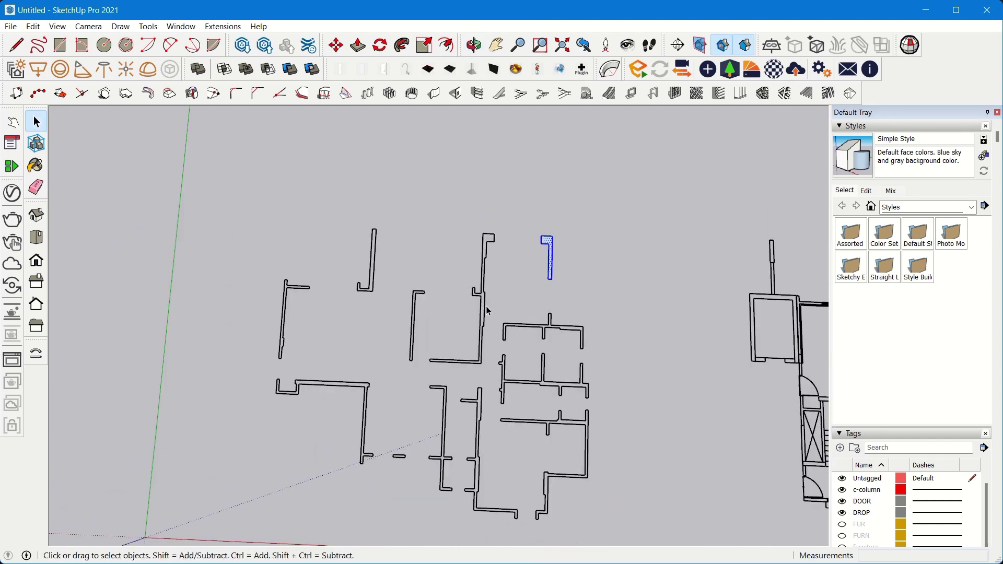
{"action": "key", "text": "ctrl+a"}
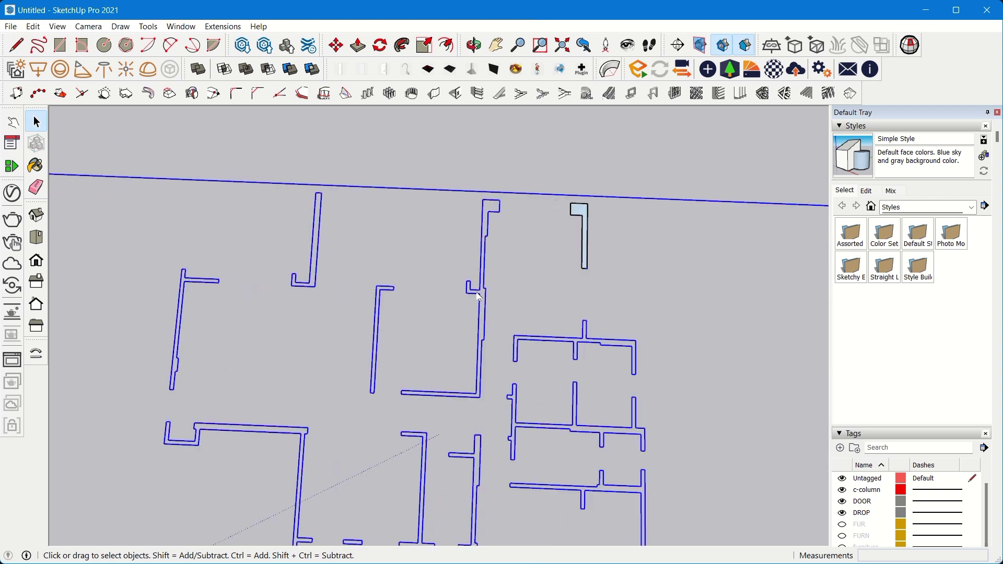
{"action": "right_click", "coordinate": [478, 296]}
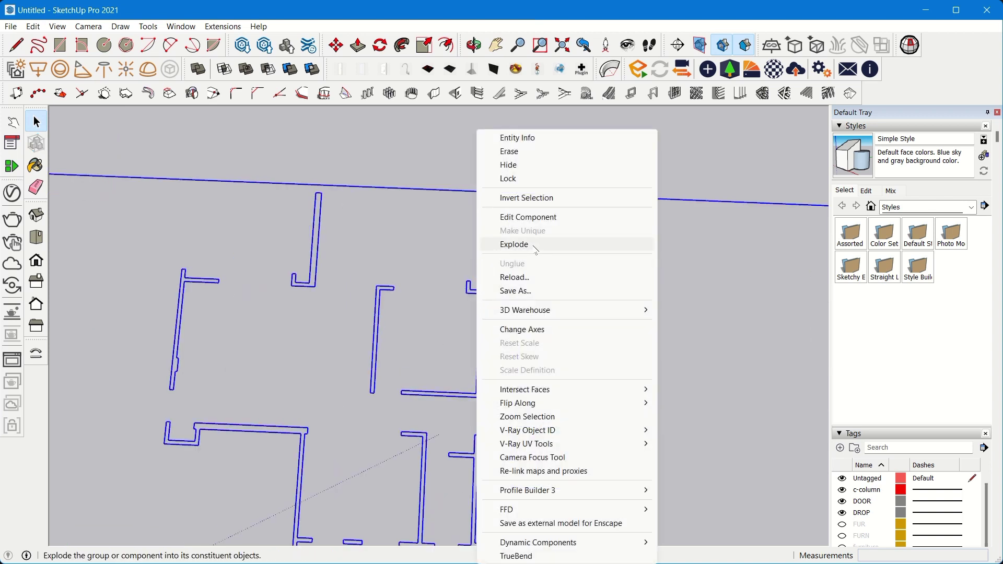
{"action": "left_click", "coordinate": [438, 183]}
{"action": "scroll", "coordinate": [437, 184], "scroll_direction": "down", "scroll_amount": 2}
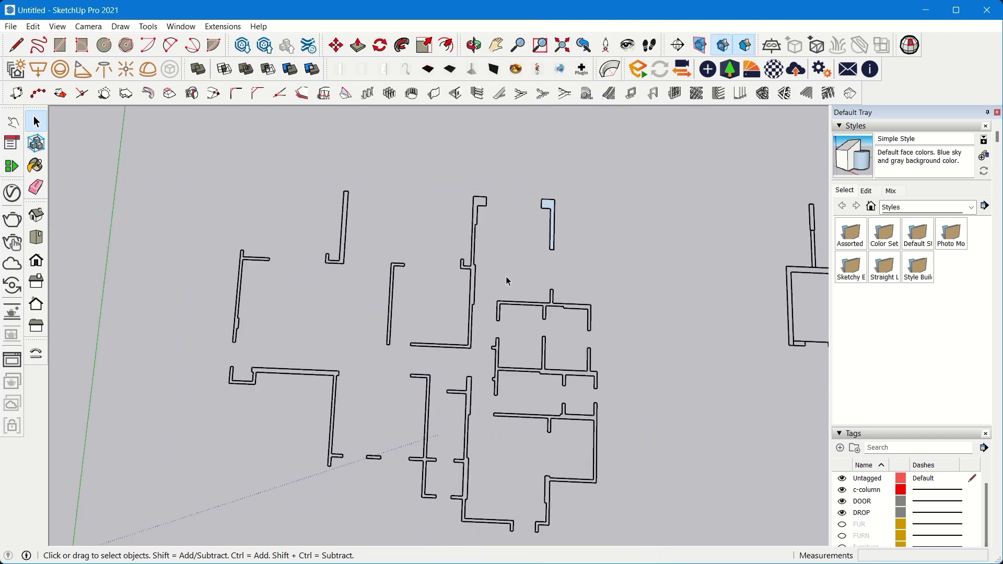
Step: Create faces within the remaining wall outlines of the cleaned plan
{"action": "key", "text": "ctrl+a"}
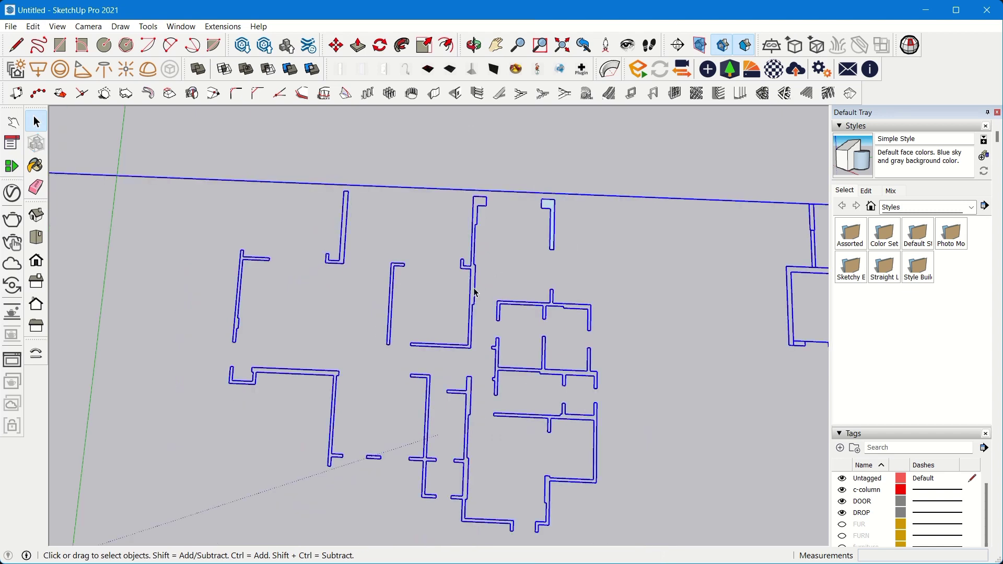
{"action": "right_click", "coordinate": [476, 293]}
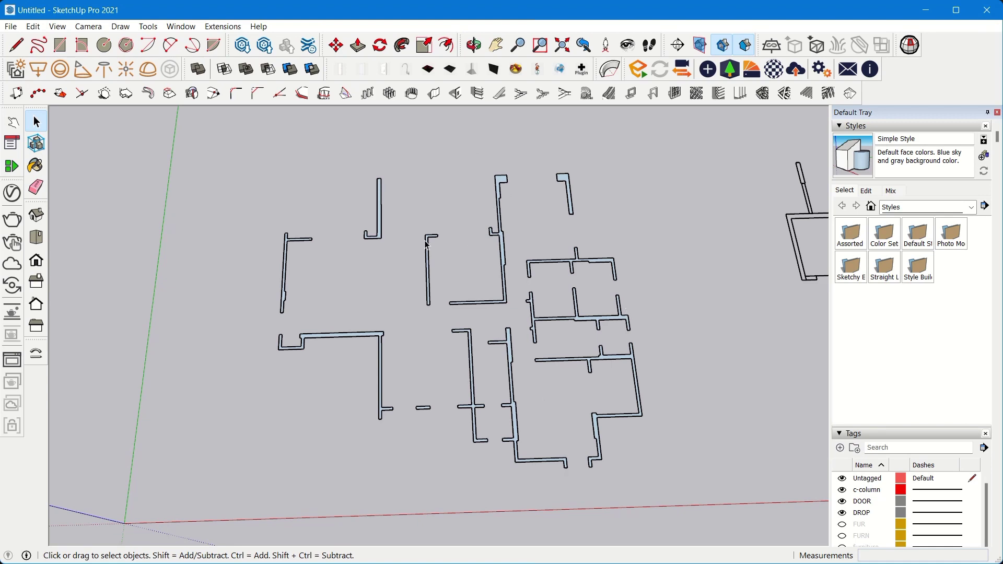
{"action": "scroll", "coordinate": [521, 244], "scroll_direction": "up", "scroll_amount": 1}
{"action": "scroll", "coordinate": [541, 284], "scroll_direction": "down", "scroll_amount": 1}
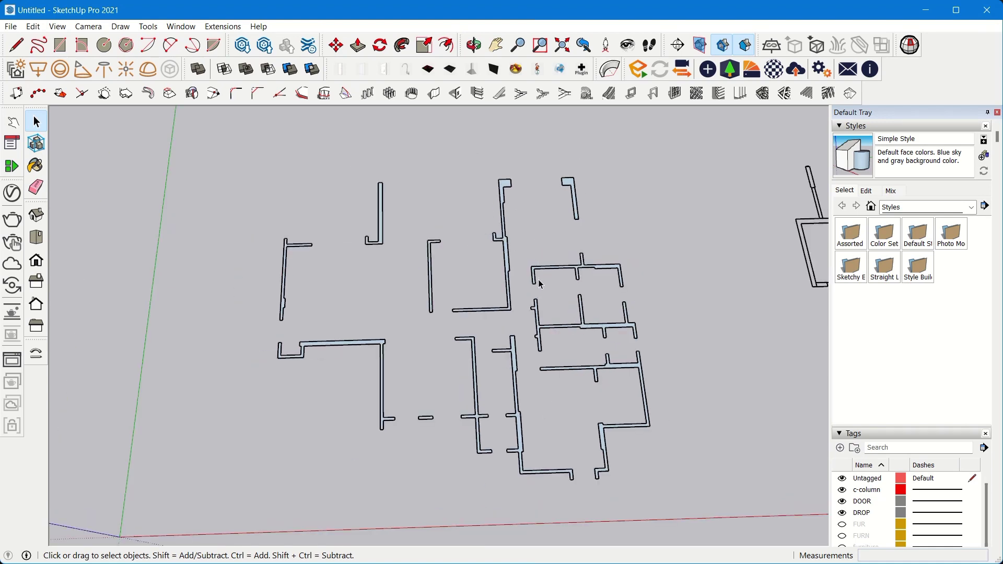
Step: Move the imported plan component 63' along the green axis, away from the traced walls
{"action": "scroll", "coordinate": [327, 281], "scroll_direction": "down", "scroll_amount": 4}
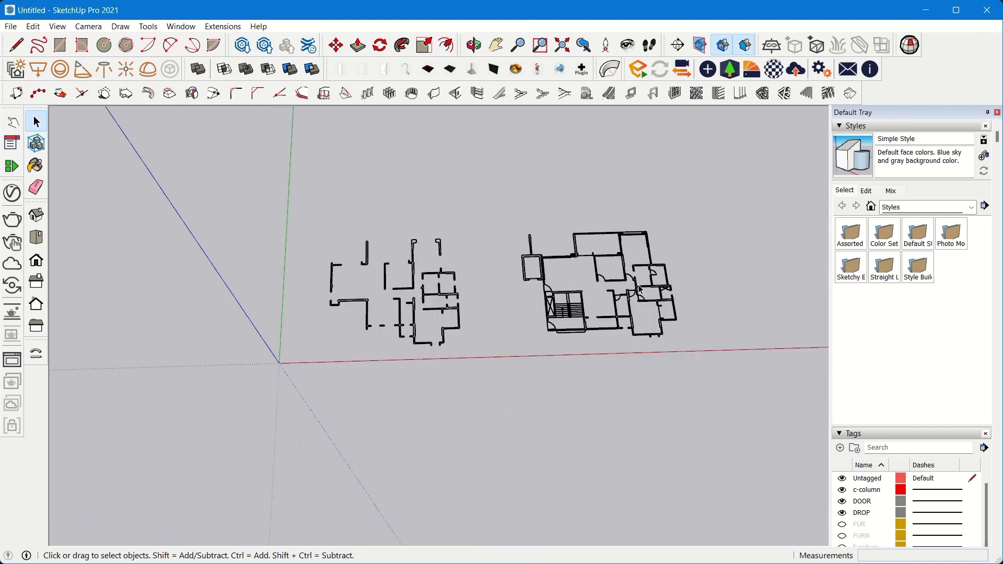
{"action": "scroll", "coordinate": [498, 285], "scroll_direction": "up", "scroll_amount": 1}
{"action": "left_click", "coordinate": [642, 278]}
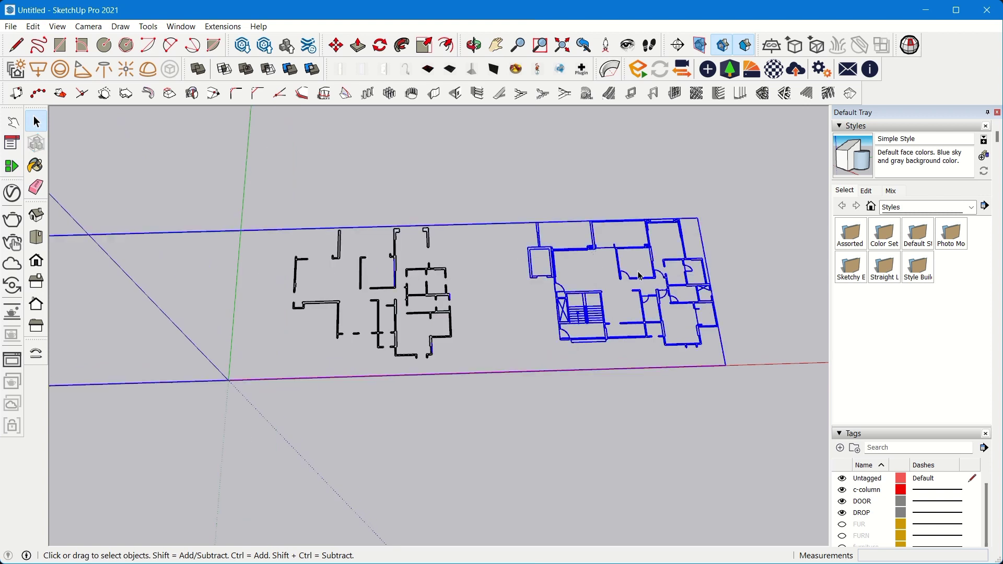
{"action": "key", "text": "m"}
{"action": "key", "text": "space"}
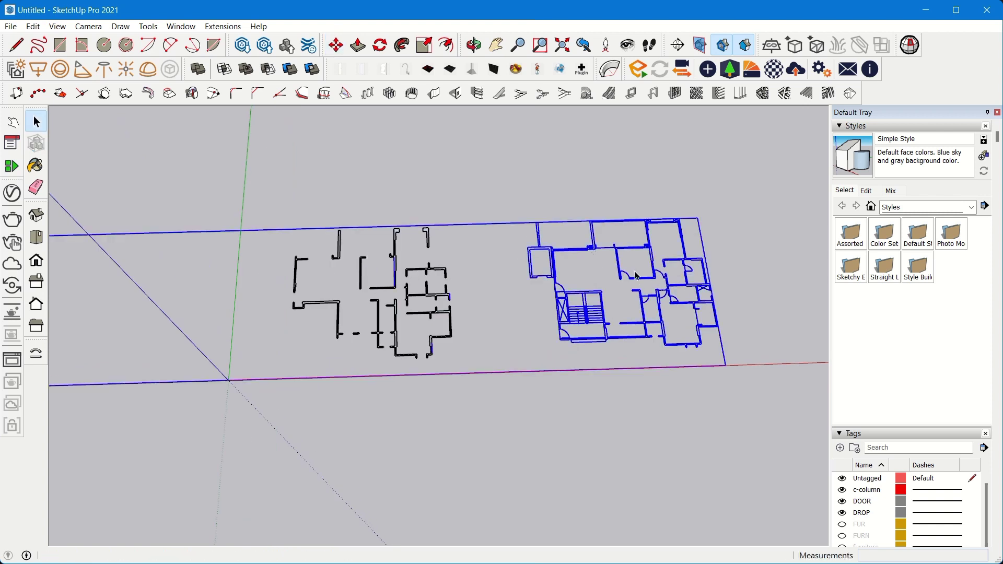
{"action": "key", "text": "m"}
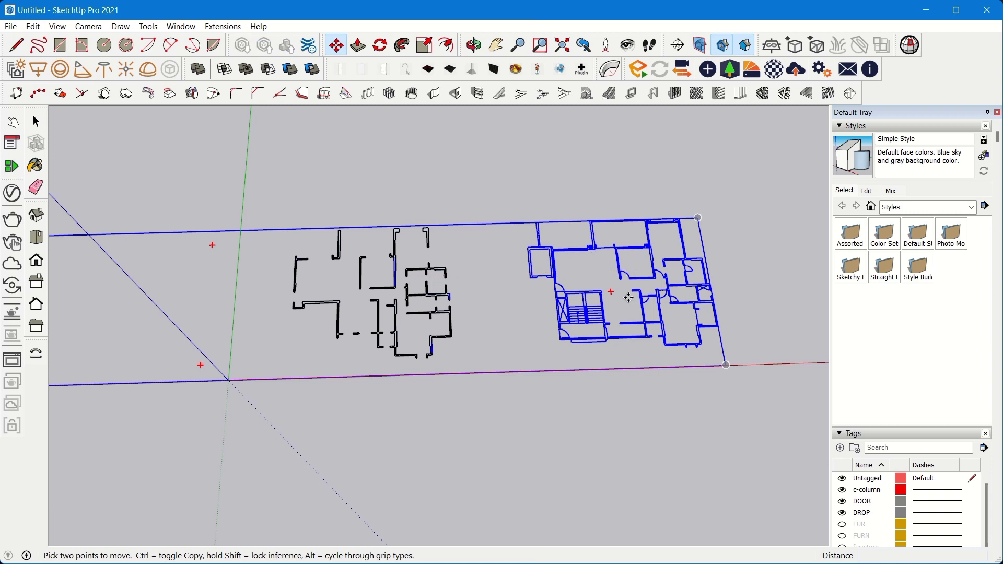
{"action": "left_click", "coordinate": [629, 297]}
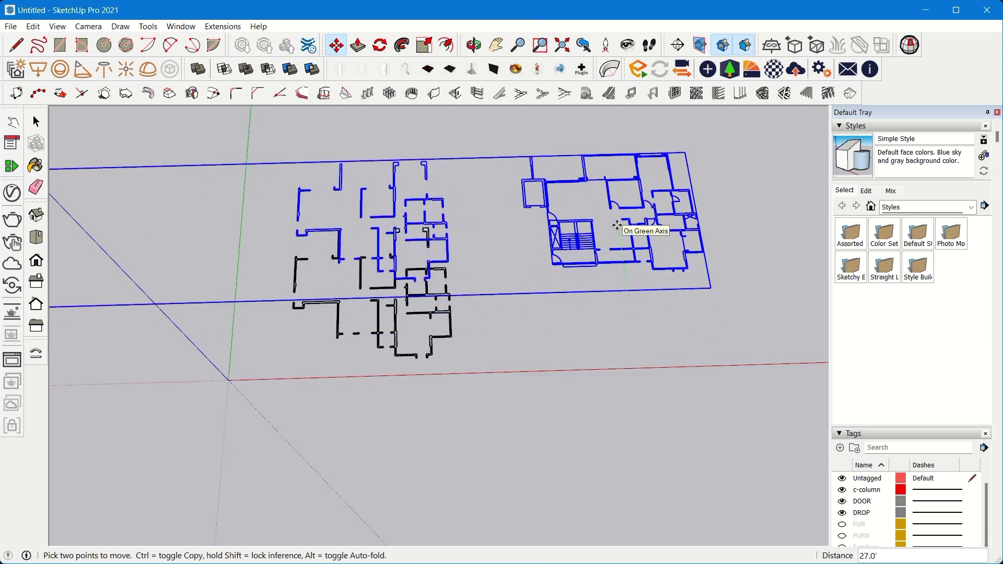
{"action": "middle_click_drag", "start_coordinate": [601, 148], "coordinate": [630, 361]}
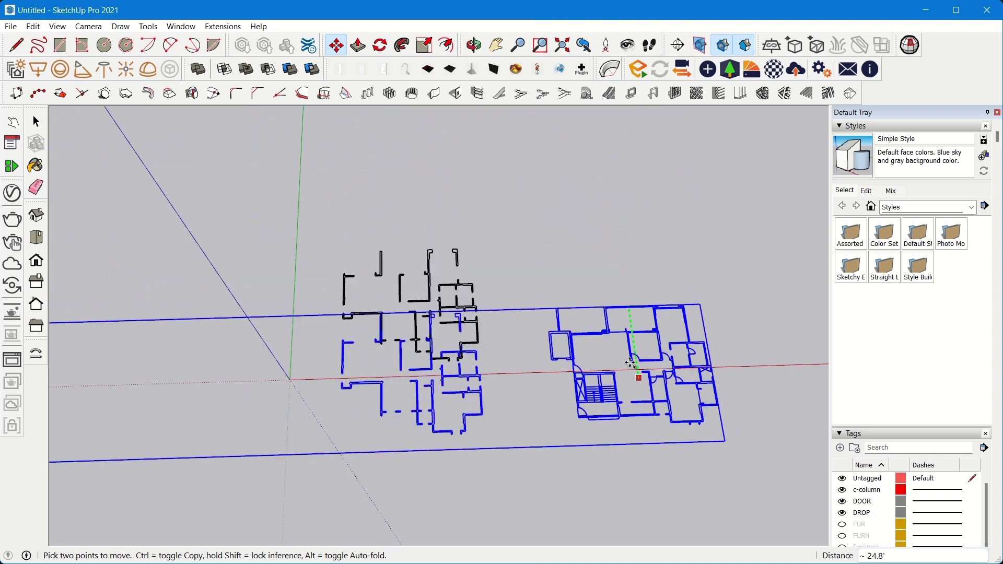
{"action": "left_click", "coordinate": [596, 178]}
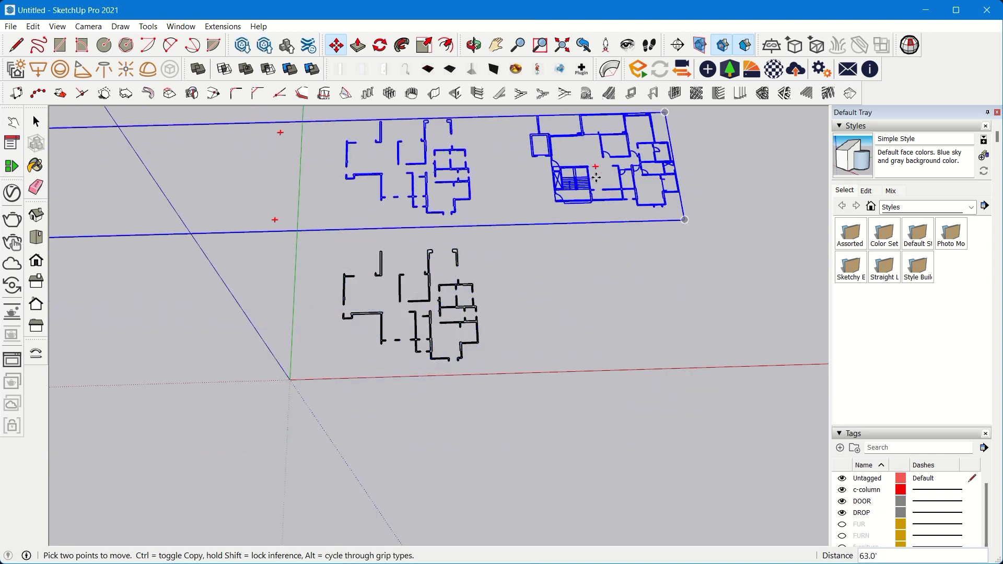
Step: Examine the separated wall faces beside the relocated imported plan from close up and from an overview
{"action": "scroll", "coordinate": [389, 311], "scroll_direction": "up", "scroll_amount": 5}
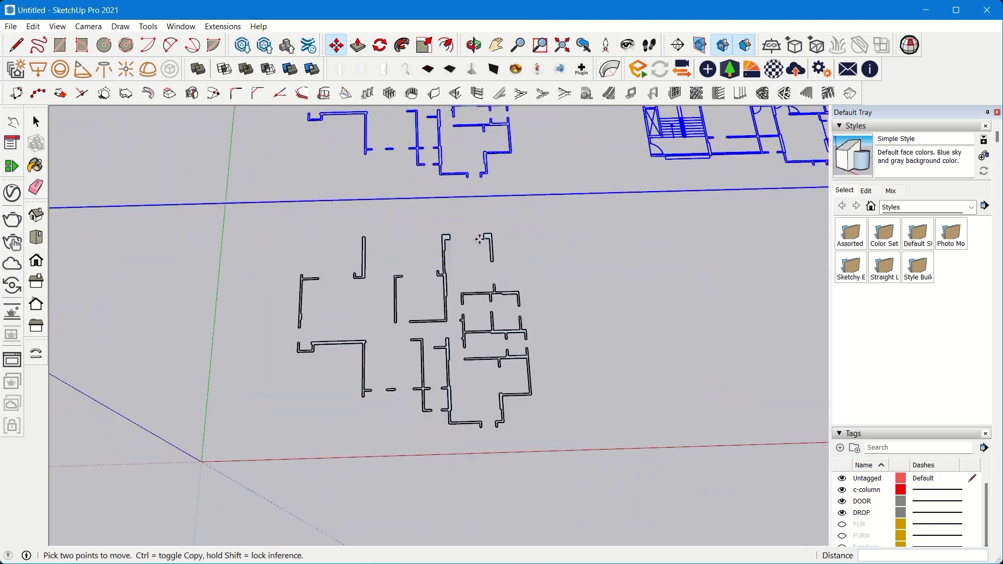
{"action": "scroll", "coordinate": [374, 395], "scroll_direction": "down", "scroll_amount": 3}
{"action": "scroll", "coordinate": [262, 393], "scroll_direction": "up", "scroll_amount": 2}
{"action": "scroll", "coordinate": [427, 287], "scroll_direction": "up", "scroll_amount": 2}
{"action": "scroll", "coordinate": [568, 280], "scroll_direction": "up", "scroll_amount": 2}
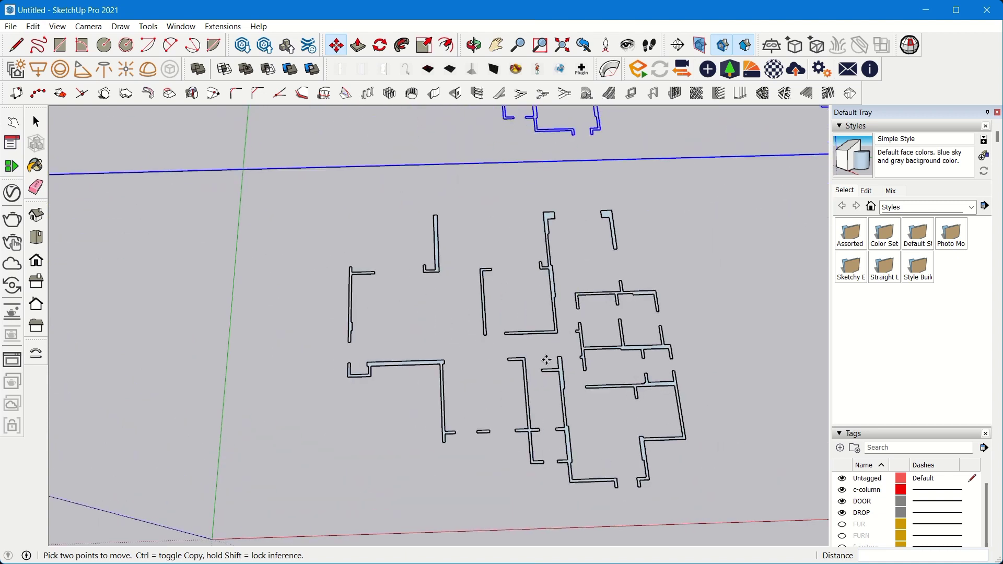
{"action": "scroll", "coordinate": [421, 320], "scroll_direction": "down", "scroll_amount": 5}
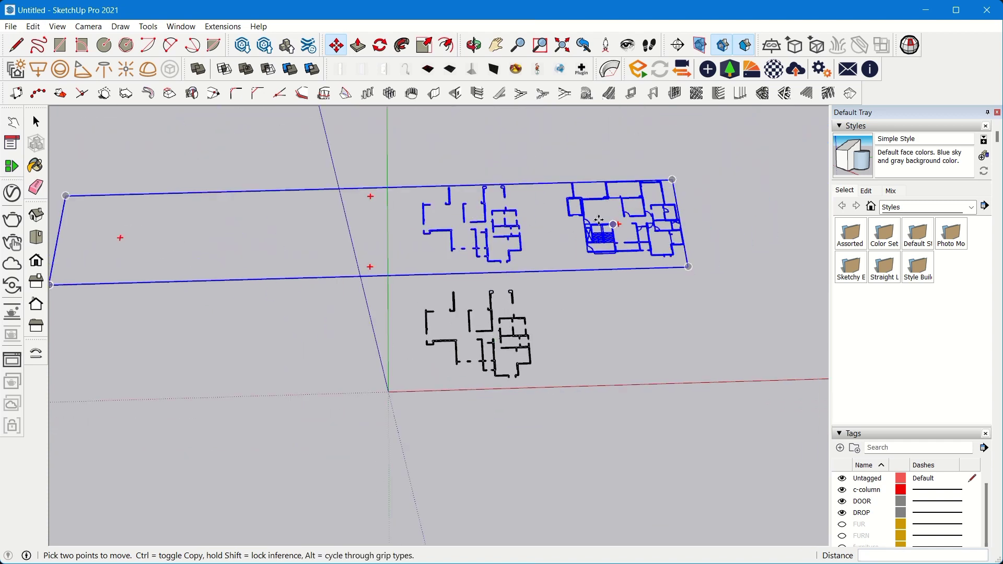
{"action": "scroll", "coordinate": [523, 345], "scroll_direction": "up", "scroll_amount": 1}
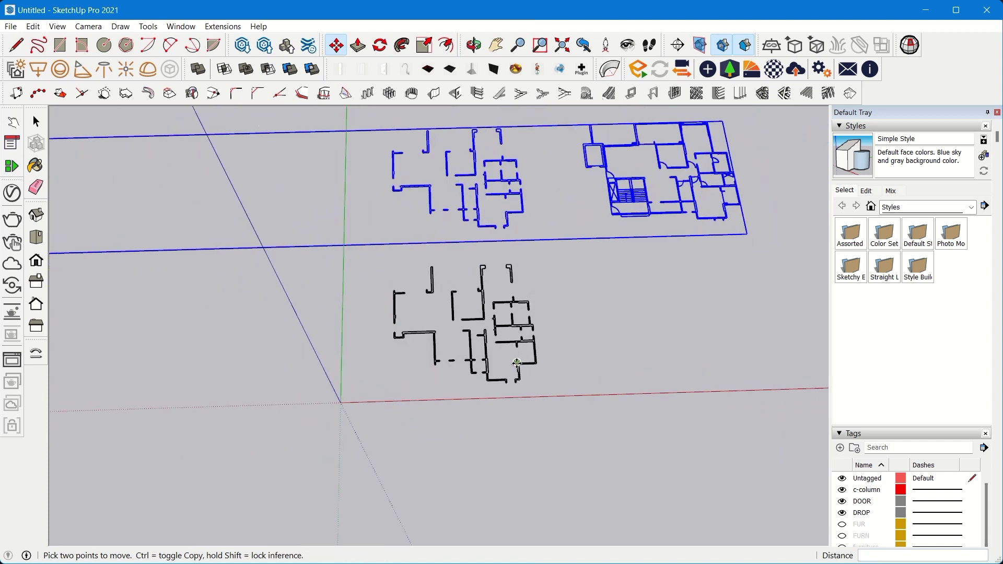
{"action": "scroll", "coordinate": [492, 233], "scroll_direction": "up", "scroll_amount": 2}
{"action": "scroll", "coordinate": [493, 232], "scroll_direction": "up", "scroll_amount": 3}
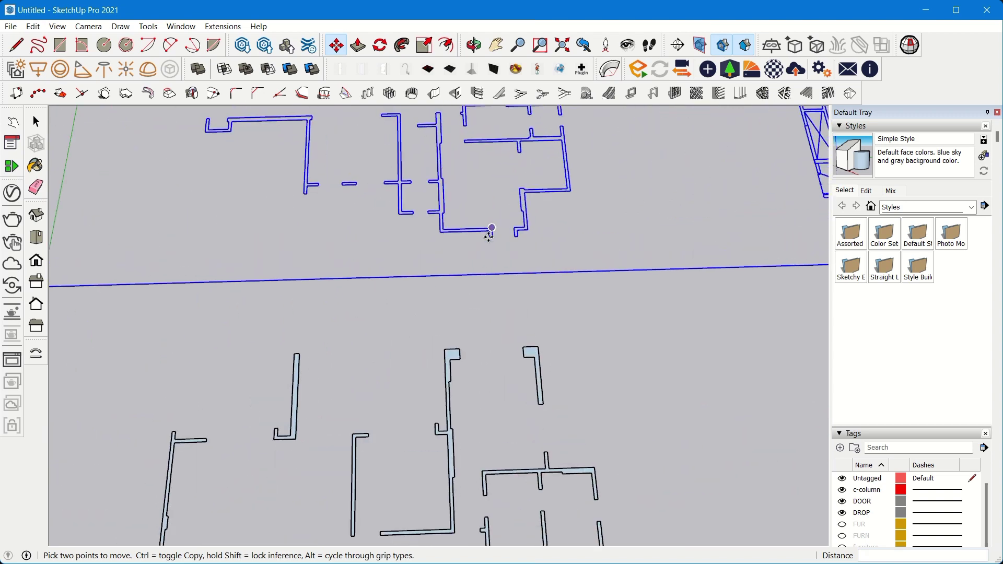
{"action": "scroll", "coordinate": [493, 229], "scroll_direction": "down", "scroll_amount": 4}
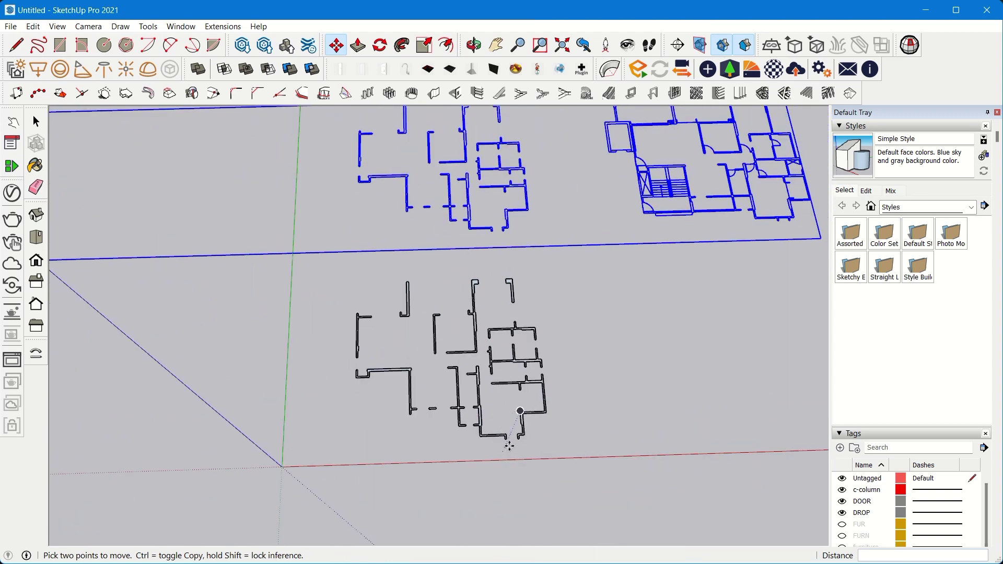
{"action": "scroll", "coordinate": [501, 423], "scroll_direction": "up", "scroll_amount": 3}
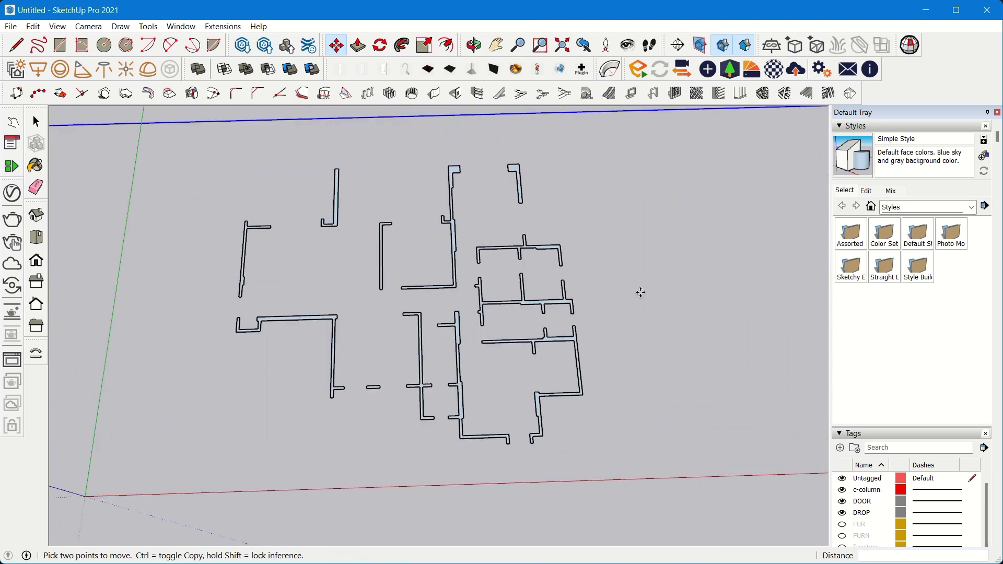
Step: Select all the traced wall faces and edges and make them into one group
{"action": "key", "text": "space"}
{"action": "middle_click_drag", "start_coordinate": [638, 293], "coordinate": [515, 274]}
{"action": "scroll", "coordinate": [515, 273], "scroll_direction": "down", "scroll_amount": 5}
{"action": "scroll", "coordinate": [568, 288], "scroll_direction": "up", "scroll_amount": 6}
{"action": "middle_click_drag", "start_coordinate": [551, 237], "coordinate": [655, 252]}
{"action": "scroll", "coordinate": [554, 249], "scroll_direction": "up", "scroll_amount": 2}
{"action": "scroll", "coordinate": [549, 253], "scroll_direction": "down", "scroll_amount": 4}
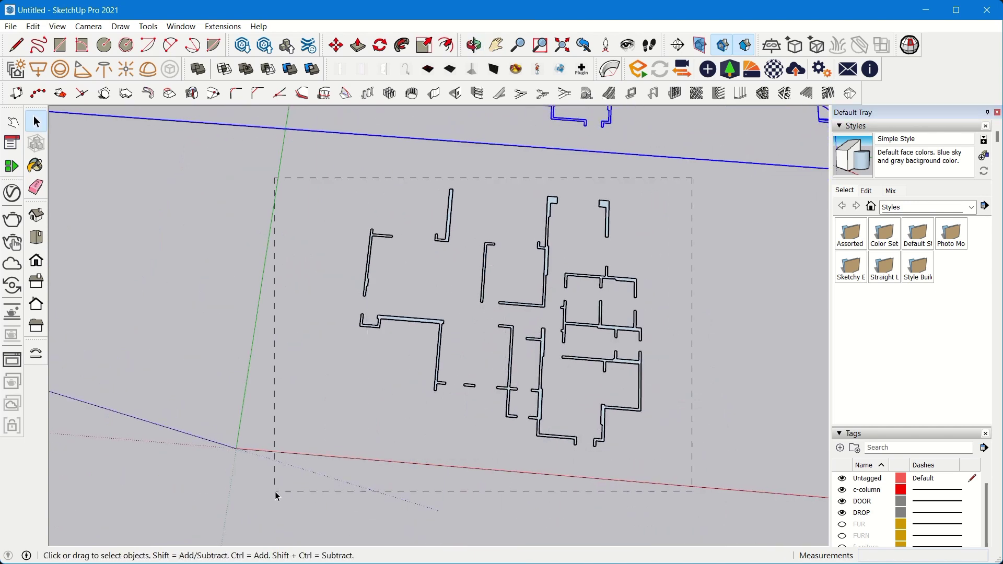
{"action": "left_click_drag", "start_coordinate": [277, 496], "coordinate": [277, 494]}
{"action": "scroll", "coordinate": [405, 361], "scroll_direction": "up", "scroll_amount": 8}
{"action": "scroll", "coordinate": [430, 279], "scroll_direction": "up", "scroll_amount": 4}
{"action": "right_click", "coordinate": [431, 277]}
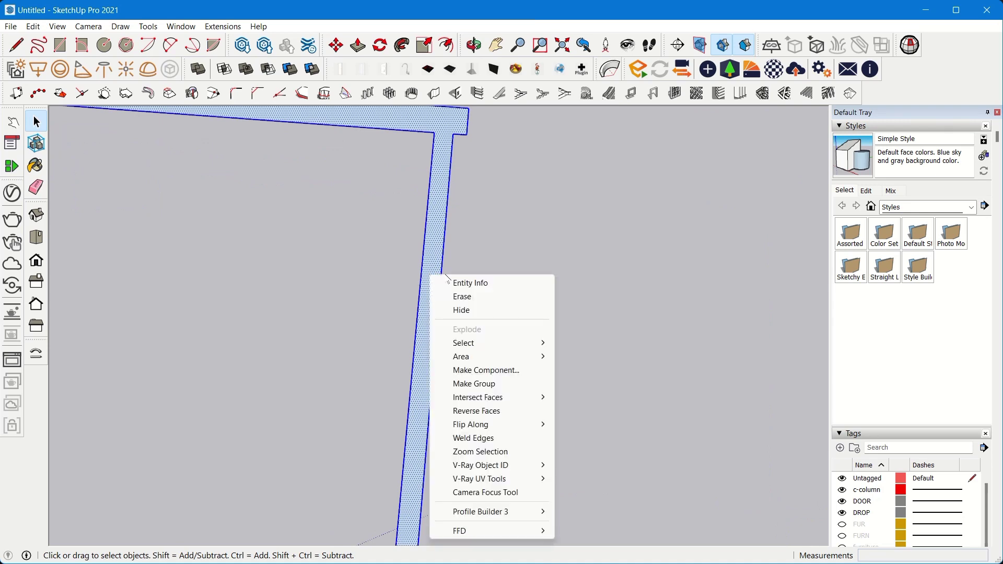
{"action": "left_click", "coordinate": [486, 389]}
{"action": "scroll", "coordinate": [459, 376], "scroll_direction": "down", "scroll_amount": 10}
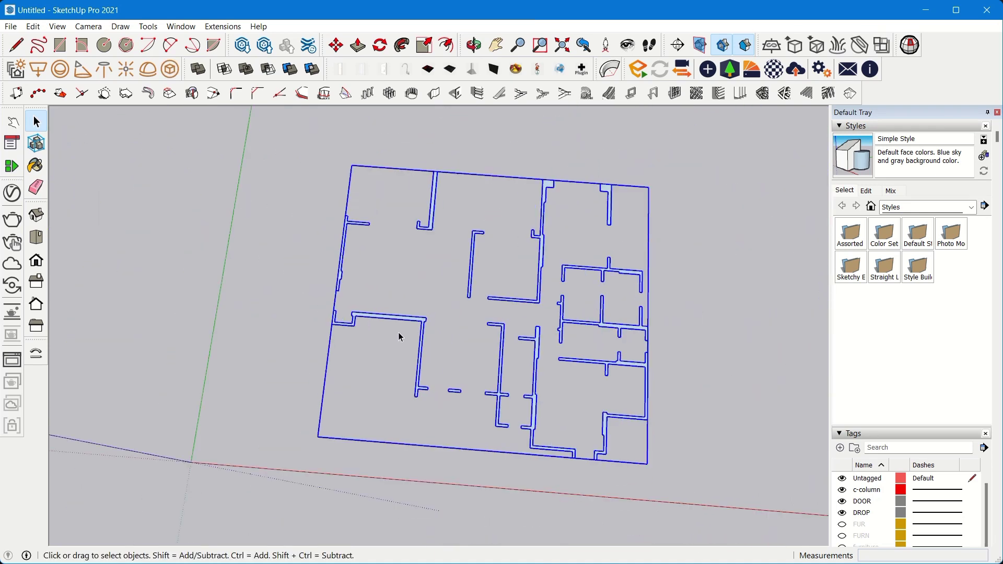
Step: Examine the grouped walls and the neighbouring imported plans, both from an overview and close up
{"action": "scroll", "coordinate": [470, 339], "scroll_direction": "down", "scroll_amount": 5}
{"action": "middle_click_drag", "start_coordinate": [562, 358], "coordinate": [261, 168]}
{"action": "scroll", "coordinate": [459, 327], "scroll_direction": "up", "scroll_amount": 5}
{"action": "middle_click_drag", "start_coordinate": [459, 327], "coordinate": [600, 362]}
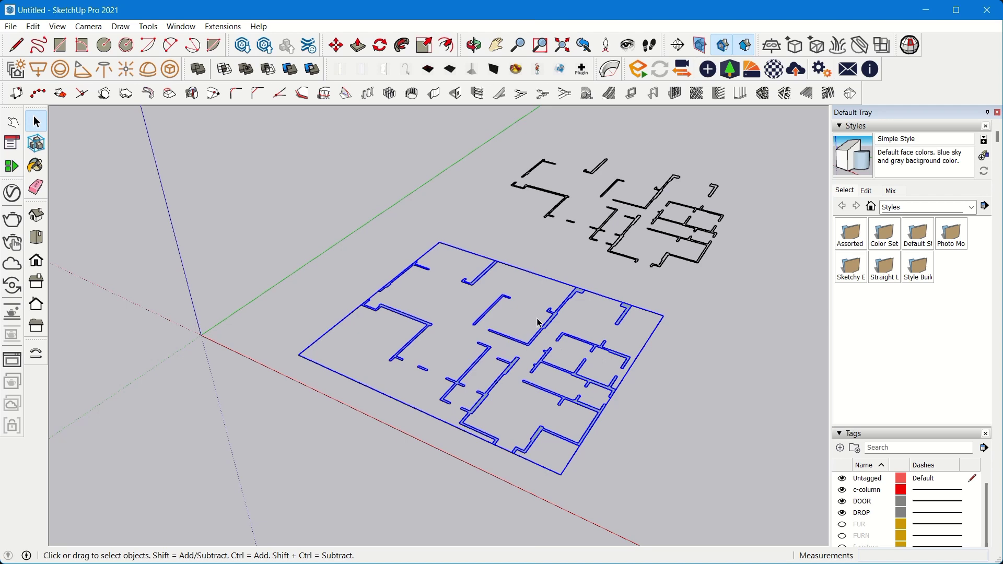
{"action": "scroll", "coordinate": [479, 321], "scroll_direction": "up", "scroll_amount": 3}
{"action": "middle_click_drag", "start_coordinate": [466, 318], "coordinate": [459, 352]}
{"action": "scroll", "coordinate": [470, 340], "scroll_direction": "down", "scroll_amount": 3}
{"action": "scroll", "coordinate": [455, 365], "scroll_direction": "down", "scroll_amount": 4}
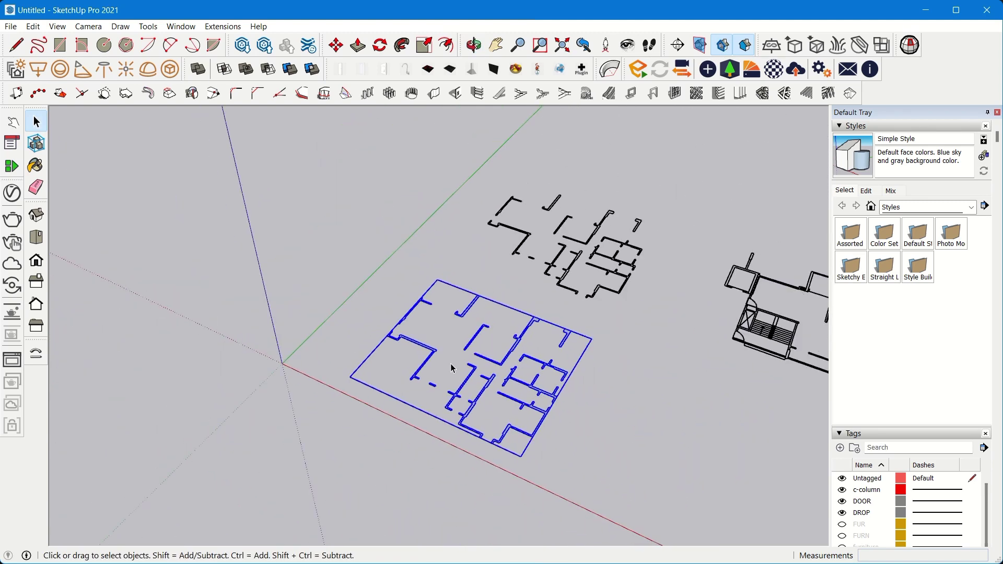
{"action": "scroll", "coordinate": [453, 366], "scroll_direction": "up", "scroll_amount": 10}
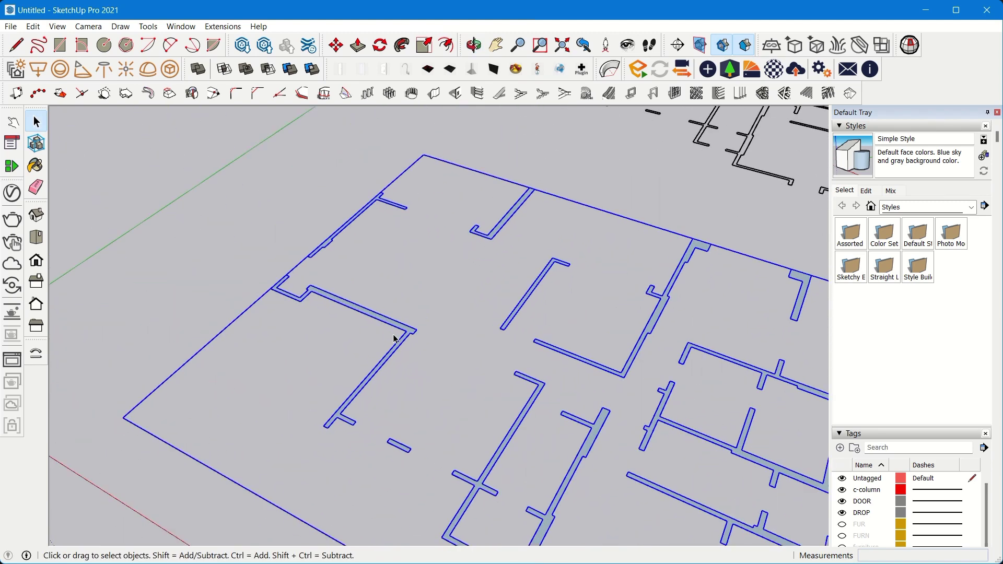
{"action": "scroll", "coordinate": [420, 331], "scroll_direction": "down", "scroll_amount": 4}
{"action": "scroll", "coordinate": [419, 331], "scroll_direction": "up", "scroll_amount": 1}
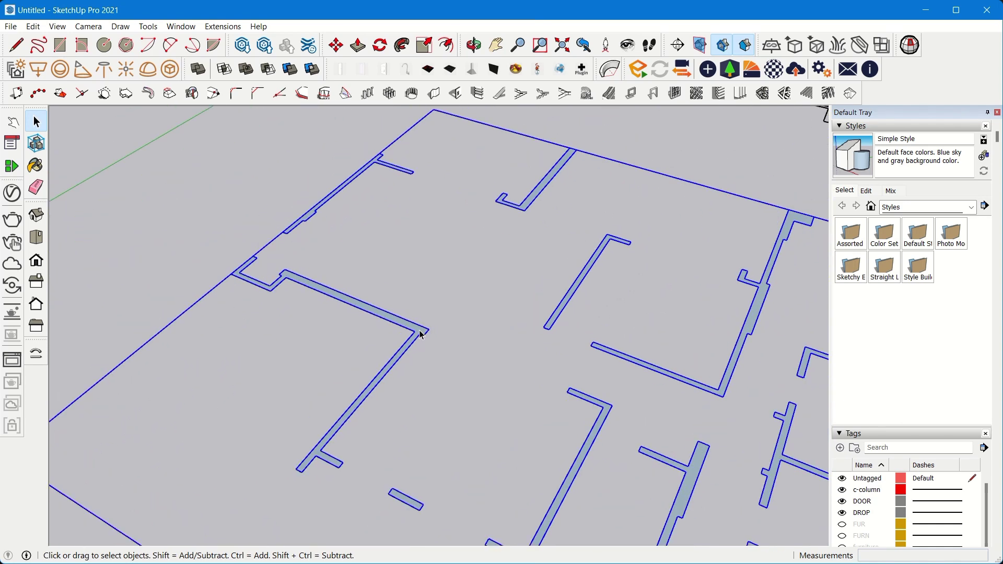
Step: Open the traced wall group for editing
{"action": "double_click", "coordinate": [419, 332]}
{"action": "scroll", "coordinate": [422, 334], "scroll_direction": "down", "scroll_amount": 6}
{"action": "middle_click_drag", "start_coordinate": [426, 332], "coordinate": [371, 234]}
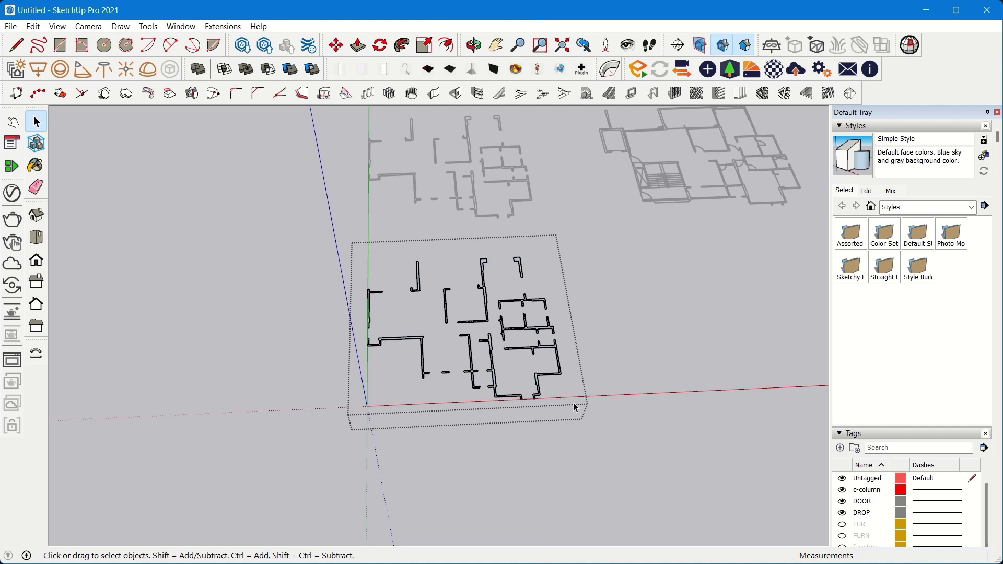
{"action": "middle_click_drag", "start_coordinate": [354, 384], "coordinate": [573, 410]}
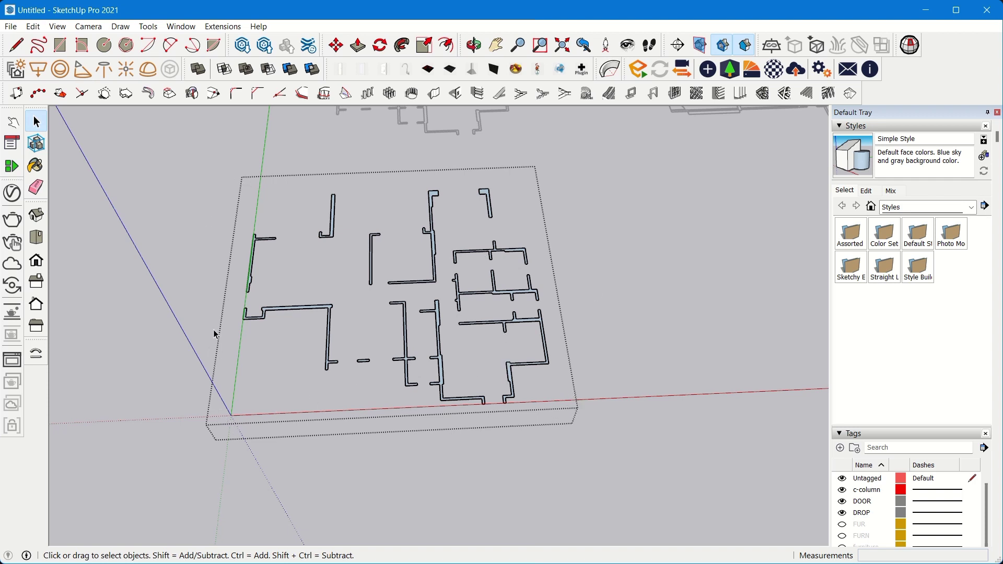
{"action": "scroll", "coordinate": [313, 243], "scroll_direction": "up", "scroll_amount": 2}
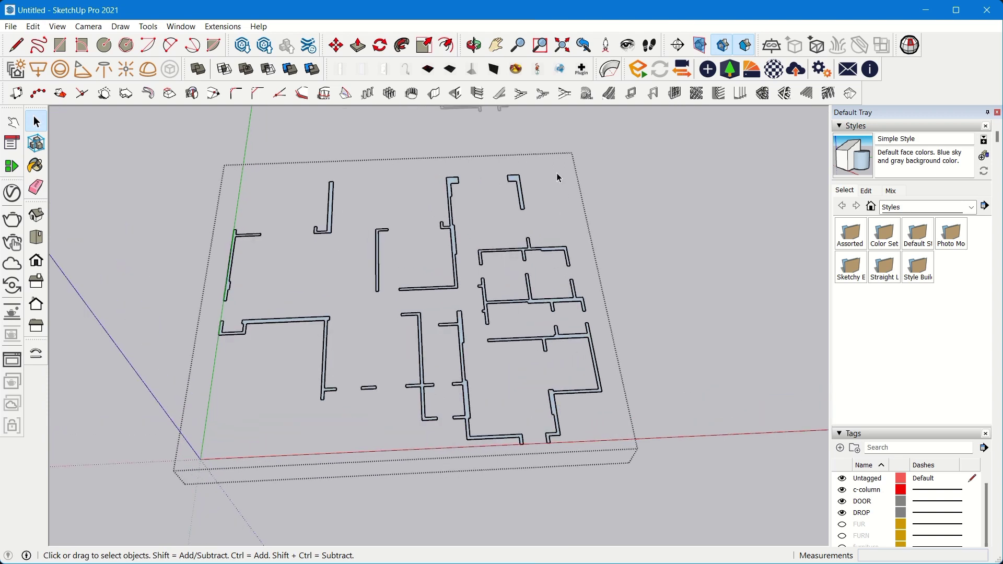
{"action": "scroll", "coordinate": [543, 350], "scroll_direction": "down", "scroll_amount": 3}
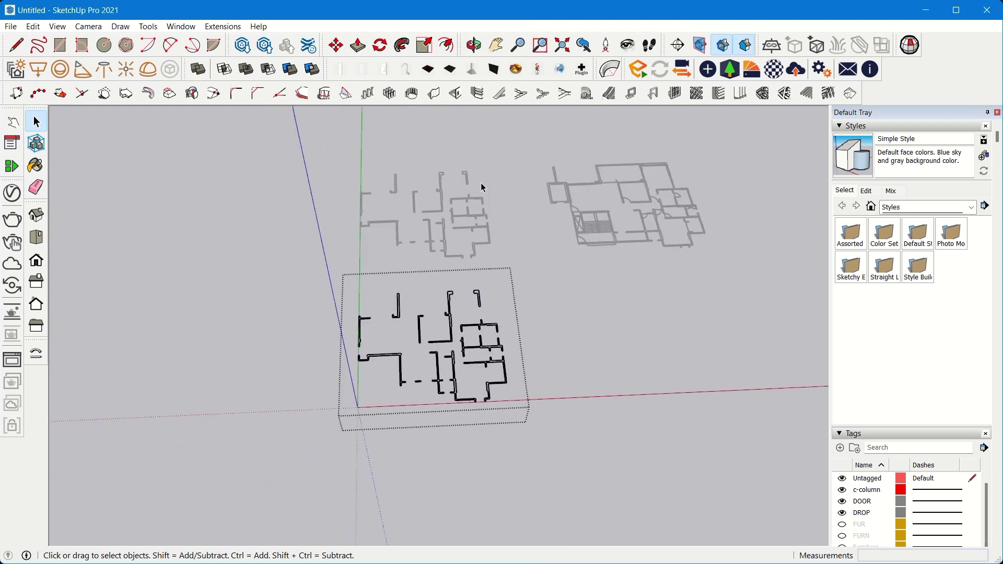
{"action": "key", "text": "l"}
{"action": "left_click", "coordinate": [459, 182]}
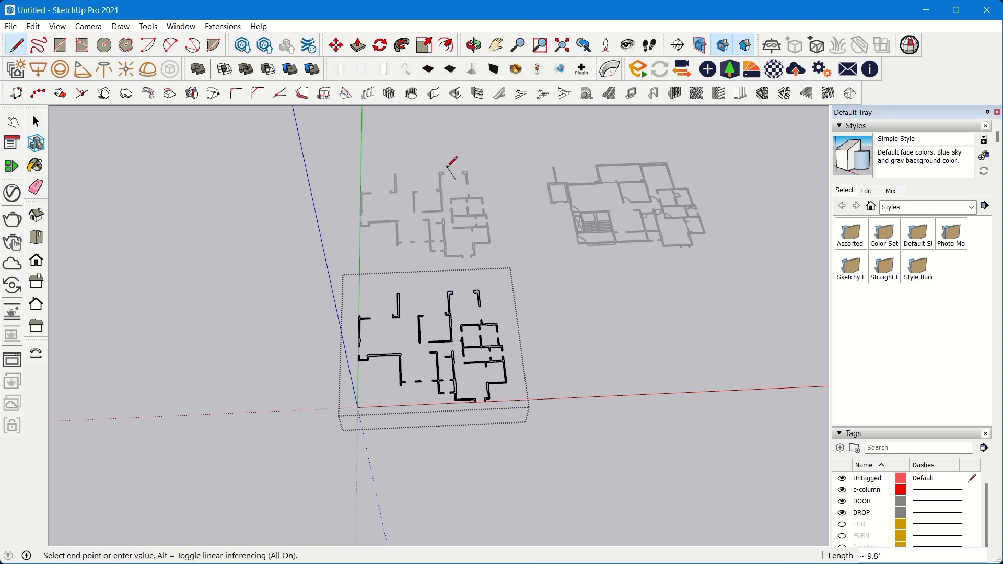
{"action": "scroll", "coordinate": [431, 176], "scroll_direction": "up", "scroll_amount": 5}
{"action": "key", "text": "Escape"}
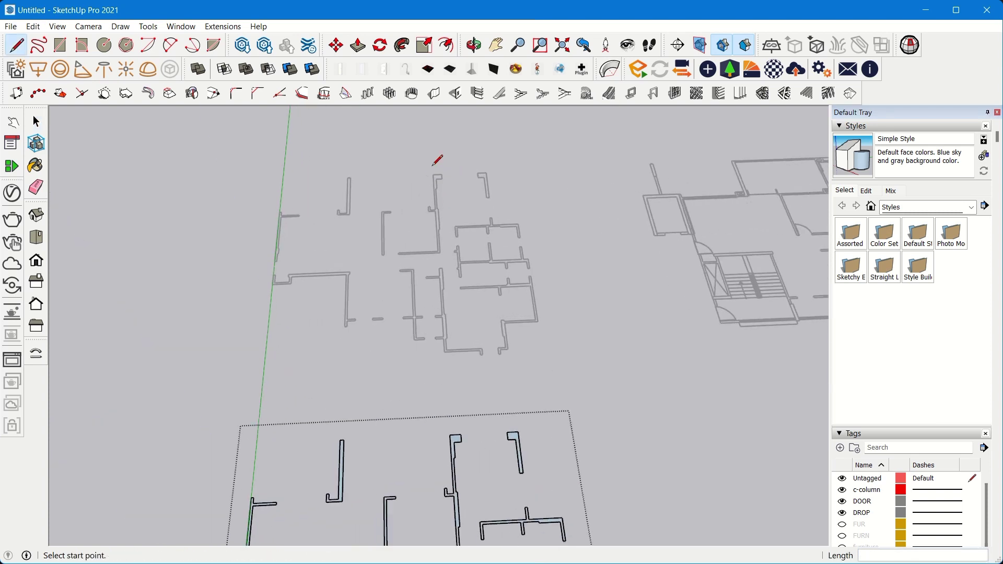
{"action": "left_click", "coordinate": [442, 174]}
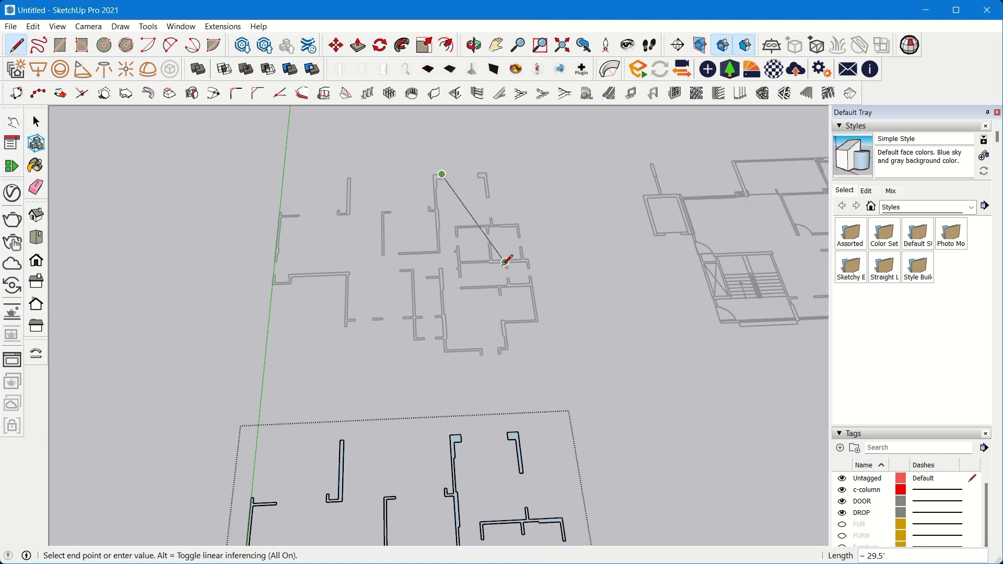
{"action": "scroll", "coordinate": [476, 208], "scroll_direction": "down", "scroll_amount": 4}
{"action": "scroll", "coordinate": [463, 190], "scroll_direction": "up", "scroll_amount": 3}
{"action": "key", "text": "Escape"}
Step: Draw a test line over the greyed neighbouring wall plan inside the open group and close the group
{"action": "scroll", "coordinate": [481, 235], "scroll_direction": "up", "scroll_amount": 3}
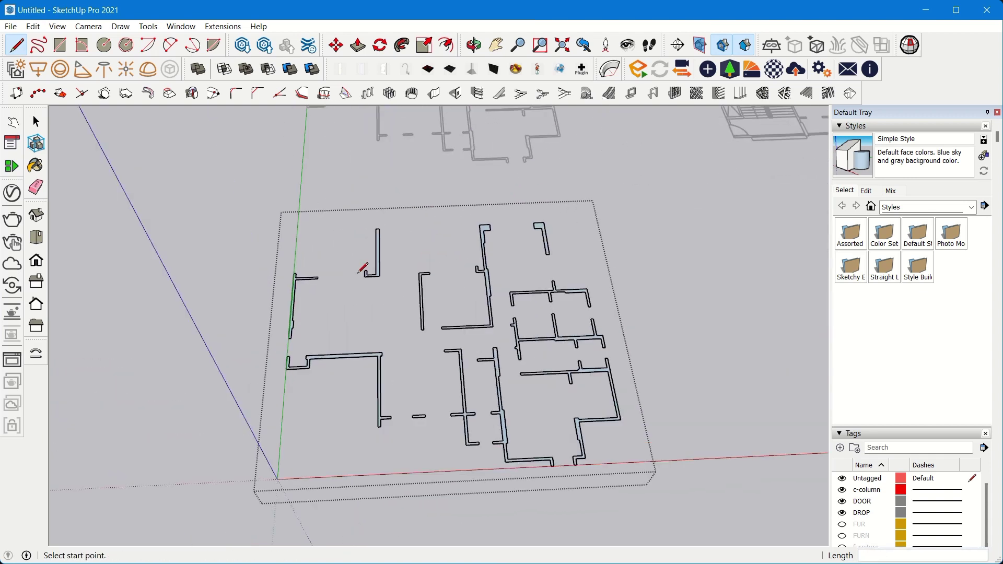
{"action": "scroll", "coordinate": [475, 397], "scroll_direction": "down", "scroll_amount": 2}
{"action": "scroll", "coordinate": [444, 213], "scroll_direction": "down", "scroll_amount": 2}
{"action": "scroll", "coordinate": [475, 231], "scroll_direction": "up", "scroll_amount": 4}
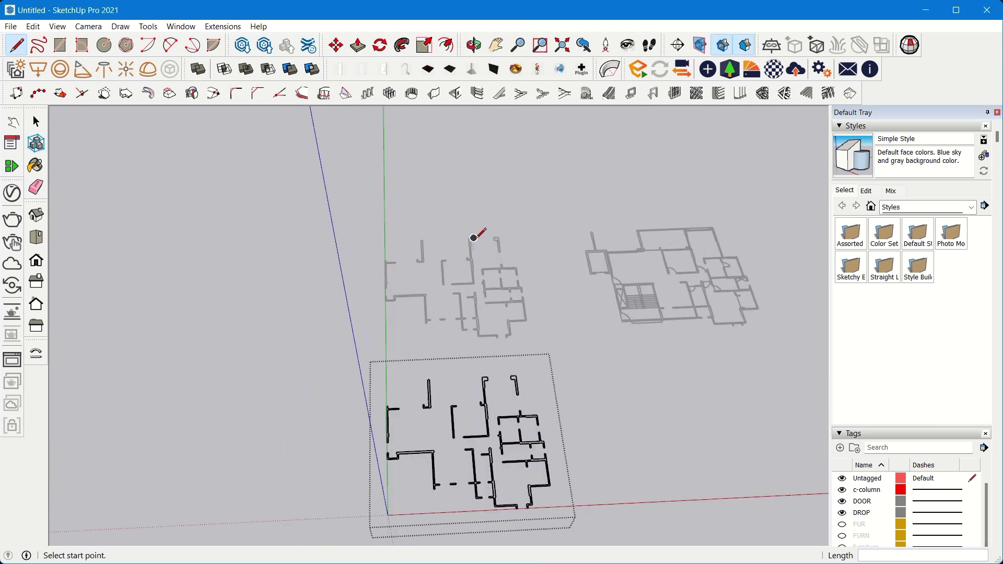
{"action": "left_click", "coordinate": [472, 238]}
{"action": "left_click", "coordinate": [481, 329]}
{"action": "key", "text": "space"}
{"action": "left_click", "coordinate": [466, 148]}
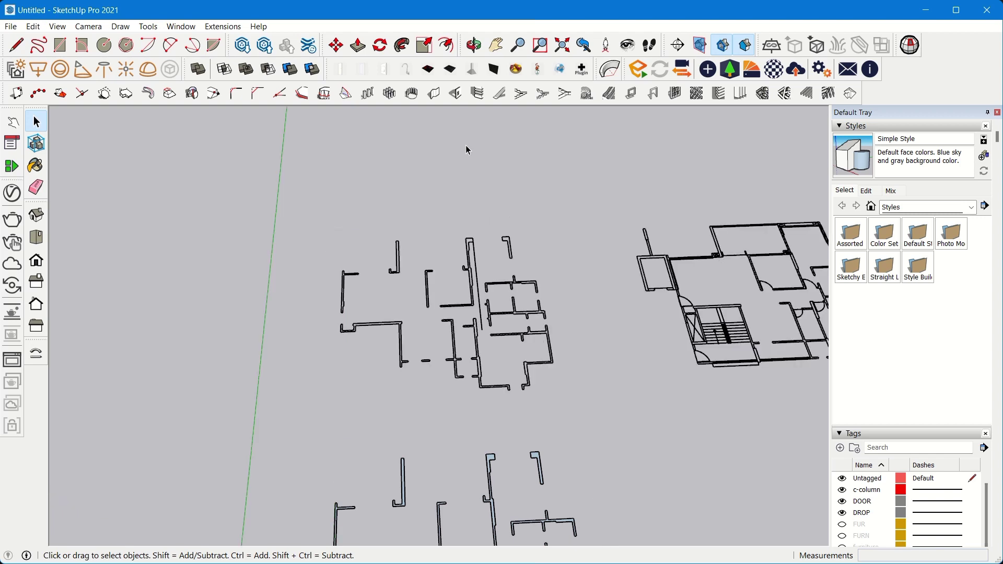
Step: Select the wall group and examine how far its bounds extend around the traced walls and the test line
{"action": "scroll", "coordinate": [467, 149], "scroll_direction": "down", "scroll_amount": 4}
{"action": "middle_click_drag", "start_coordinate": [499, 261], "coordinate": [719, 161]}
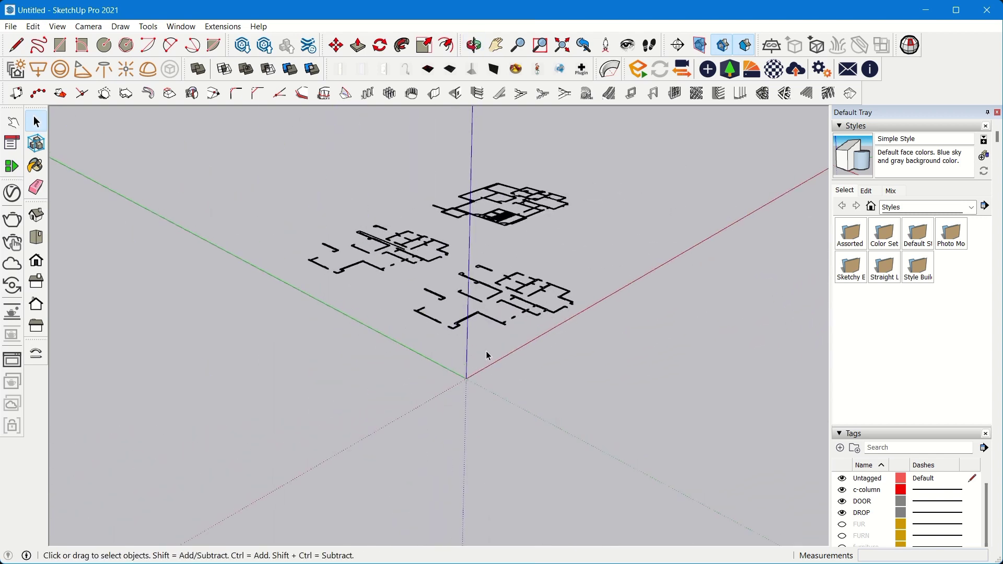
{"action": "scroll", "coordinate": [515, 302], "scroll_direction": "up", "scroll_amount": 2}
{"action": "left_click", "coordinate": [516, 300]}
{"action": "middle_click_drag", "start_coordinate": [366, 258], "coordinate": [562, 284]}
{"action": "scroll", "coordinate": [460, 288], "scroll_direction": "up", "scroll_amount": 3}
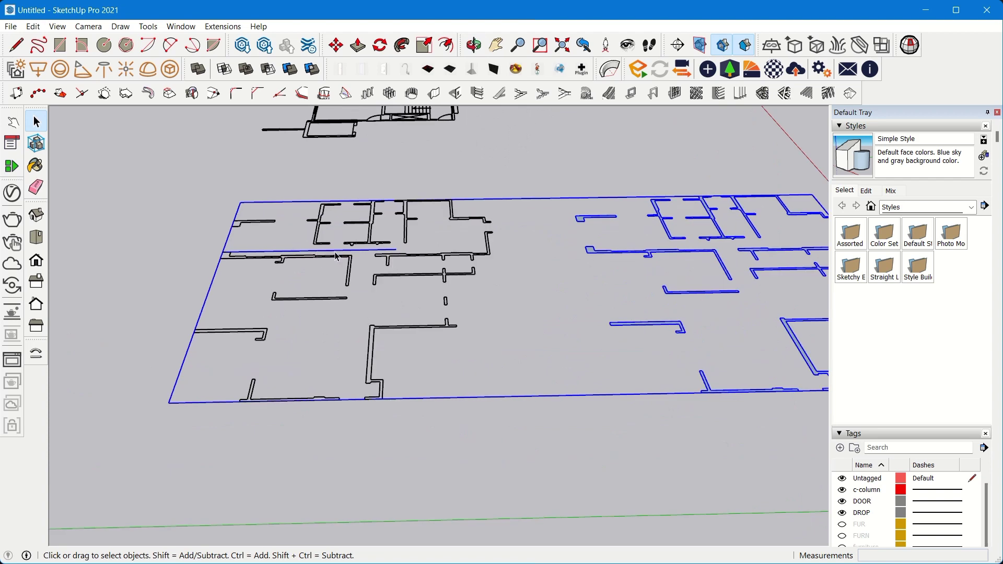
{"action": "scroll", "coordinate": [337, 257], "scroll_direction": "down", "scroll_amount": 3}
{"action": "scroll", "coordinate": [470, 255], "scroll_direction": "up", "scroll_amount": 2}
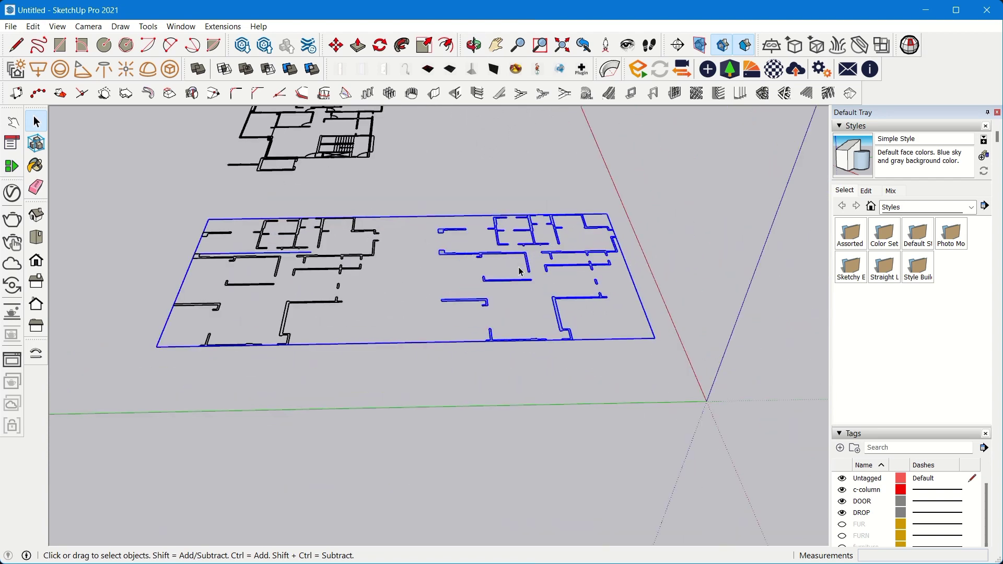
{"action": "scroll", "coordinate": [524, 259], "scroll_direction": "up", "scroll_amount": 2}
{"action": "middle_click_drag", "start_coordinate": [524, 259], "coordinate": [257, 340]}
{"action": "middle_click_drag", "start_coordinate": [616, 288], "coordinate": [358, 244]}
{"action": "scroll", "coordinate": [360, 244], "scroll_direction": "down", "scroll_amount": 3}
{"action": "scroll", "coordinate": [452, 337], "scroll_direction": "up", "scroll_amount": 5}
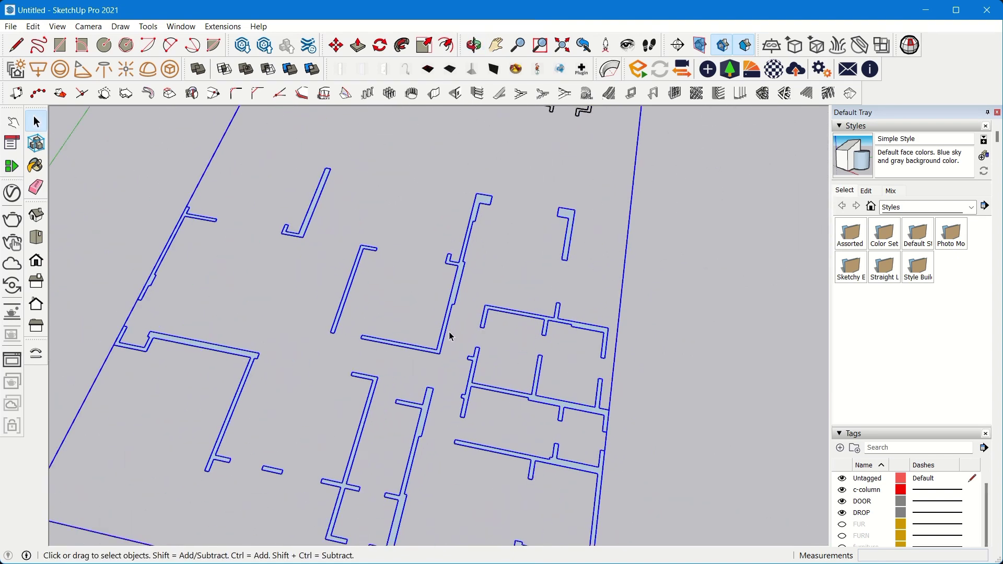
Step: Reopen the wall group and delete the test line drawn over the neighbouring plan
{"action": "left_click", "coordinate": [447, 328]}
{"action": "scroll", "coordinate": [447, 327], "scroll_direction": "down", "scroll_amount": 4}
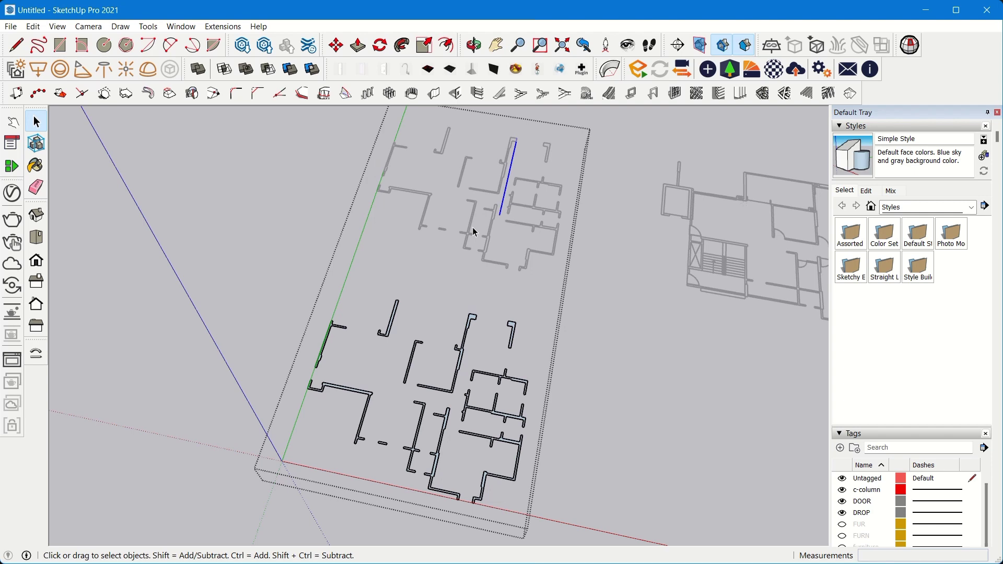
{"action": "scroll", "coordinate": [552, 364], "scroll_direction": "up", "scroll_amount": 4}
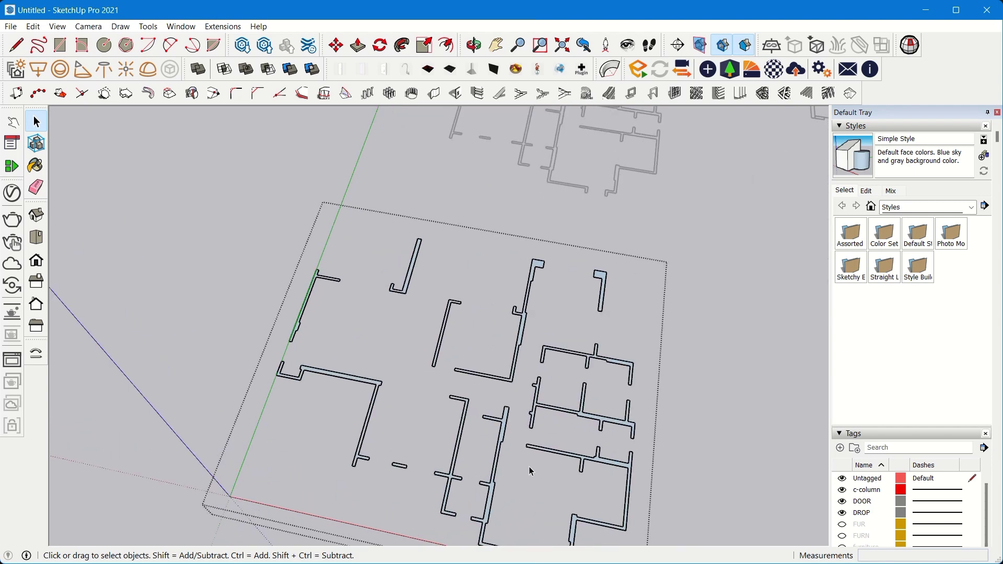
{"action": "scroll", "coordinate": [657, 347], "scroll_direction": "down", "scroll_amount": 3}
{"action": "scroll", "coordinate": [552, 277], "scroll_direction": "up", "scroll_amount": 2}
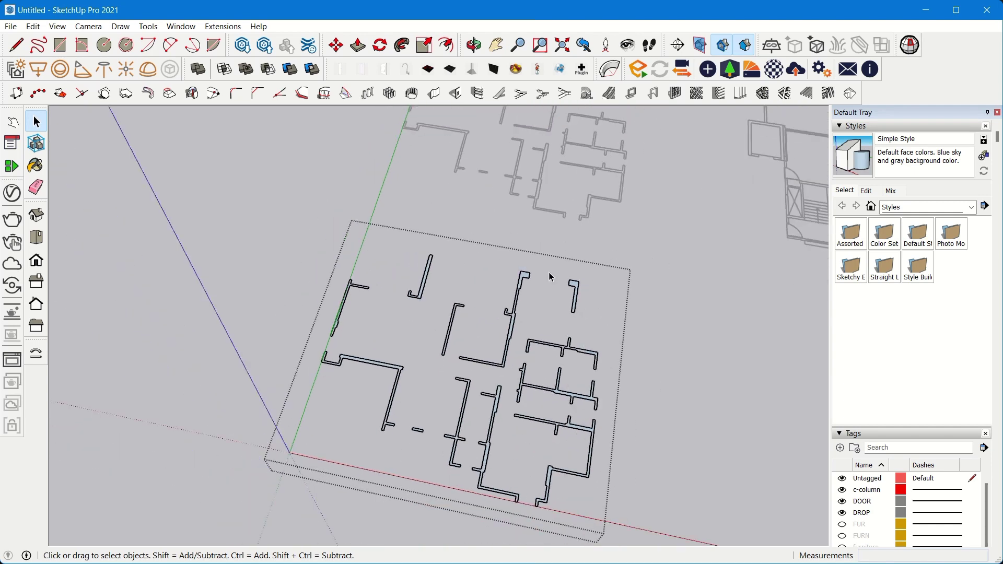
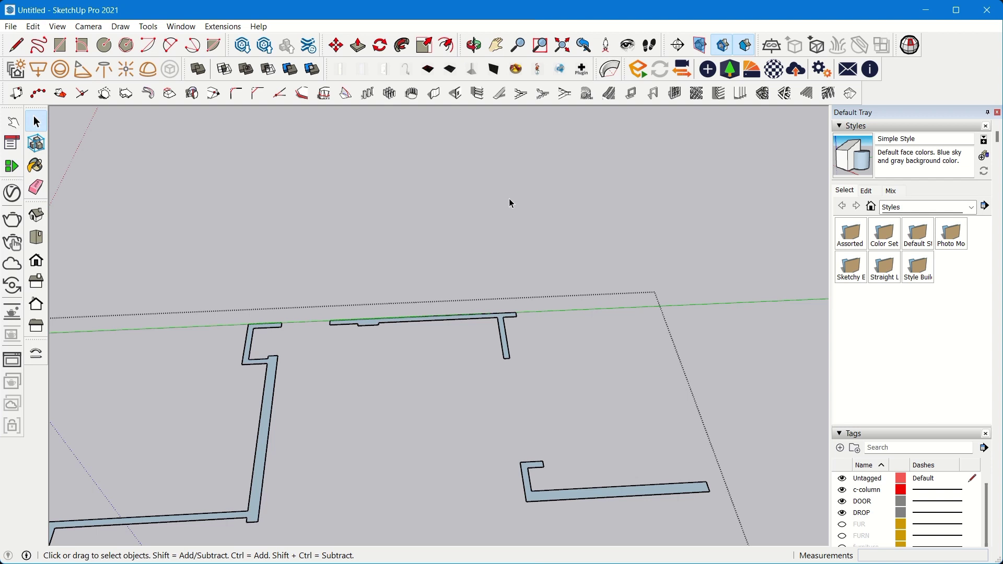
{"action": "key", "text": "p"}
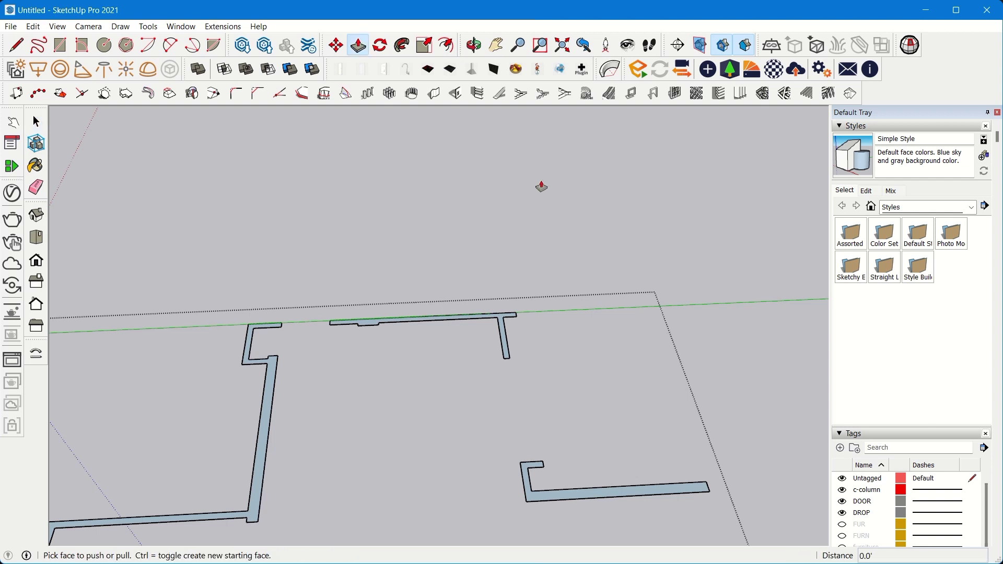
{"action": "scroll", "coordinate": [544, 211], "scroll_direction": "down", "scroll_amount": 3}
{"action": "middle_click_drag", "start_coordinate": [483, 319], "coordinate": [524, 403]}
{"action": "scroll", "coordinate": [423, 295], "scroll_direction": "up", "scroll_amount": 8}
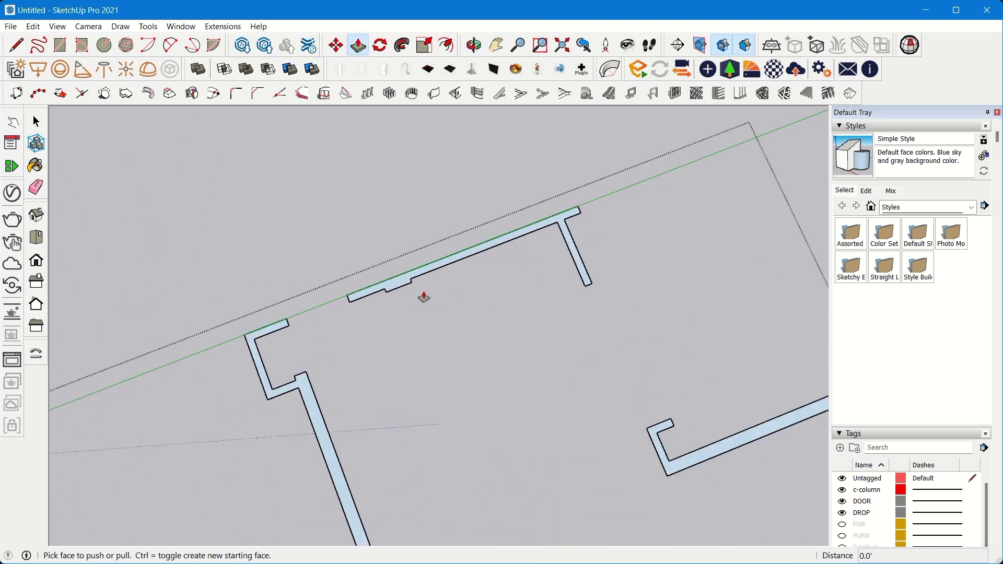
{"action": "scroll", "coordinate": [367, 279], "scroll_direction": "up", "scroll_amount": 4}
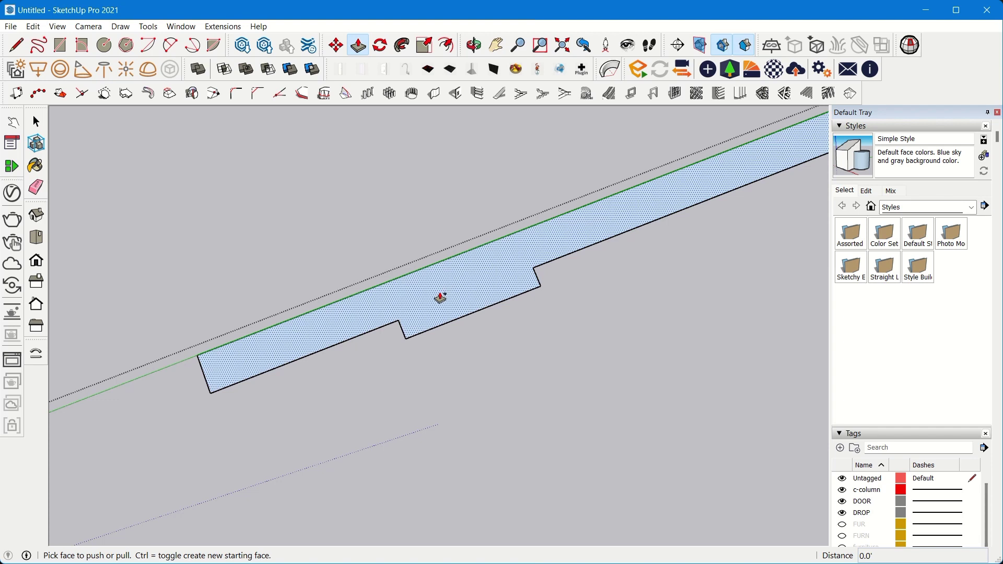
{"action": "key", "text": "space"}
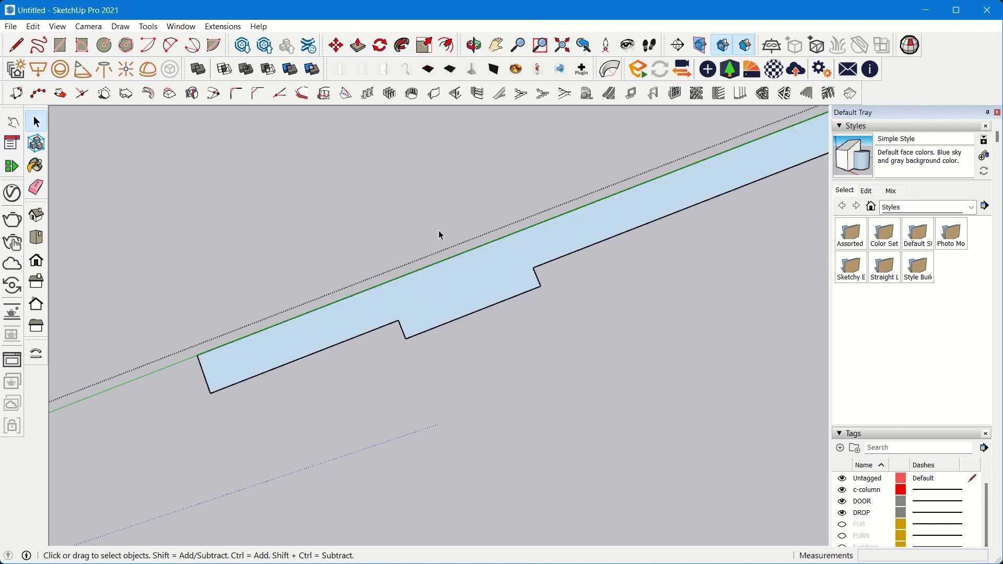
Step: Push/Pull the notched wall face with the T-shaped end, along the green axis, up to a height of 10'
{"action": "scroll", "coordinate": [459, 343], "scroll_direction": "down", "scroll_amount": 3}
{"action": "scroll", "coordinate": [459, 343], "scroll_direction": "down", "scroll_amount": 2}
{"action": "key", "text": "p"}
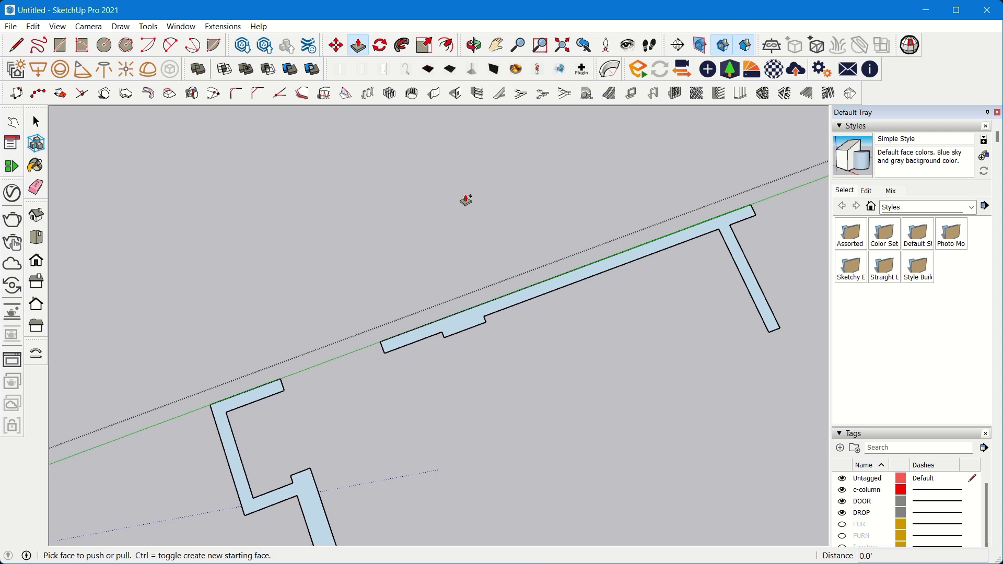
{"action": "scroll", "coordinate": [444, 300], "scroll_direction": "up", "scroll_amount": 4}
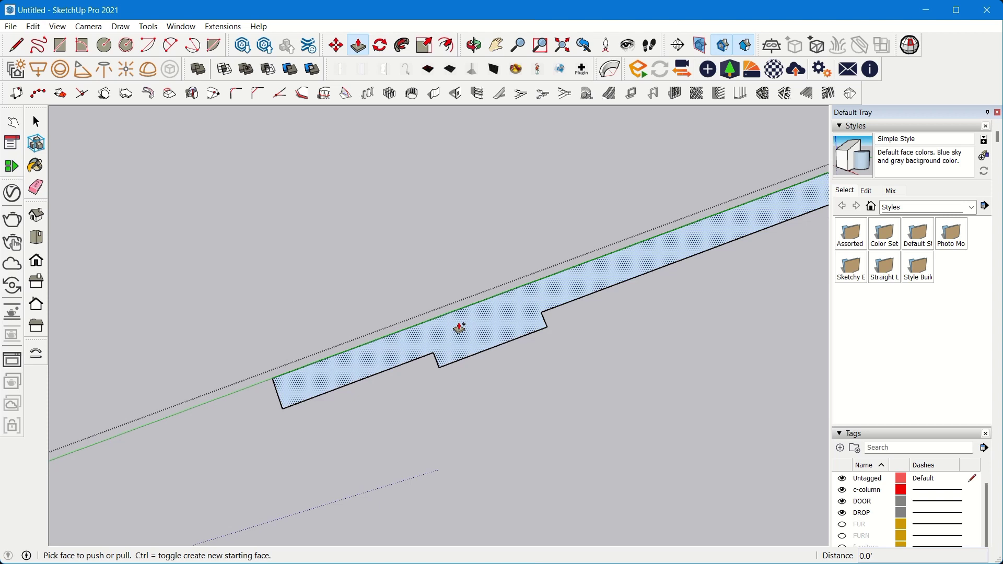
{"action": "left_click", "coordinate": [460, 328]}
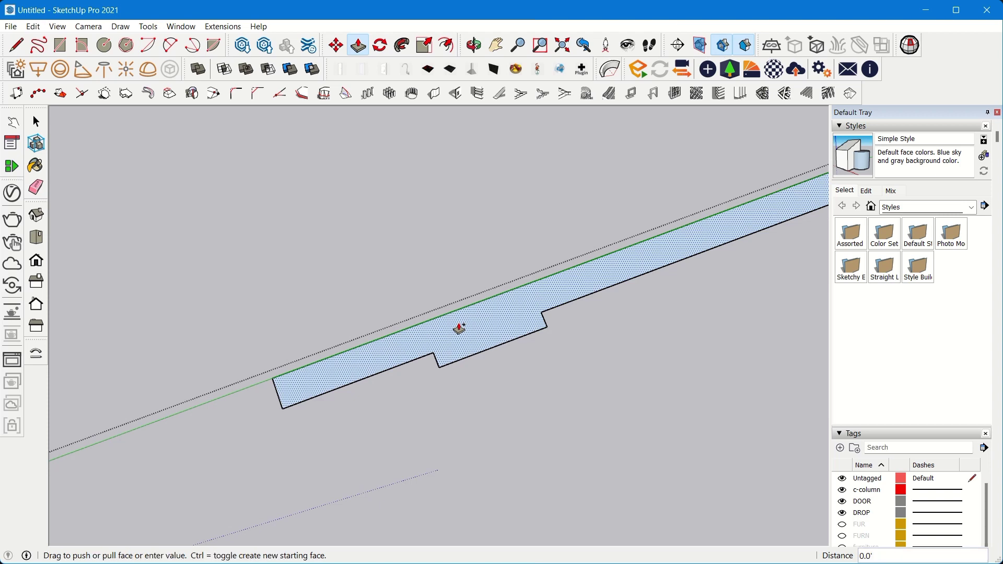
{"action": "scroll", "coordinate": [459, 329], "scroll_direction": "down", "scroll_amount": 5}
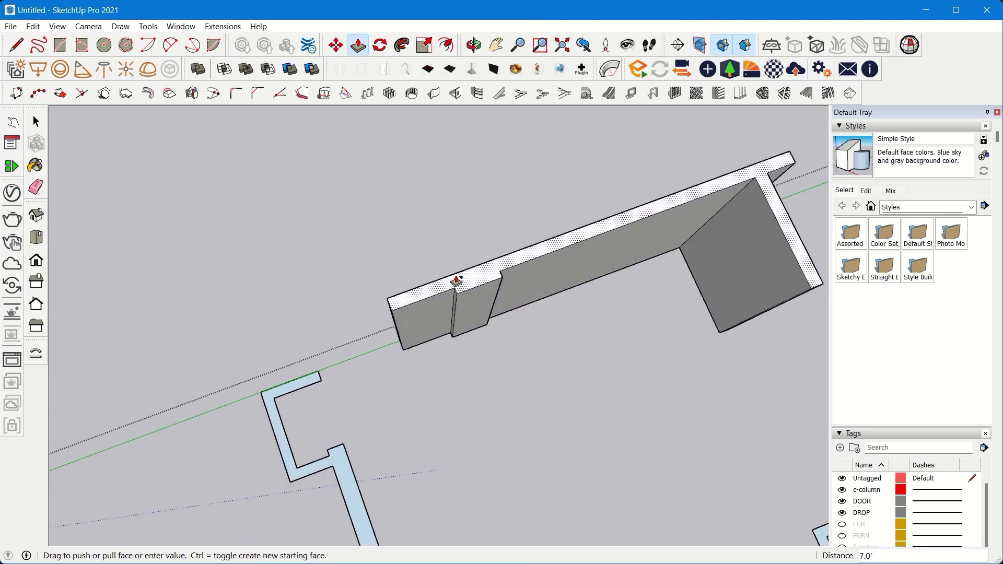
{"action": "middle_click_drag", "start_coordinate": [457, 278], "coordinate": [457, 152]}
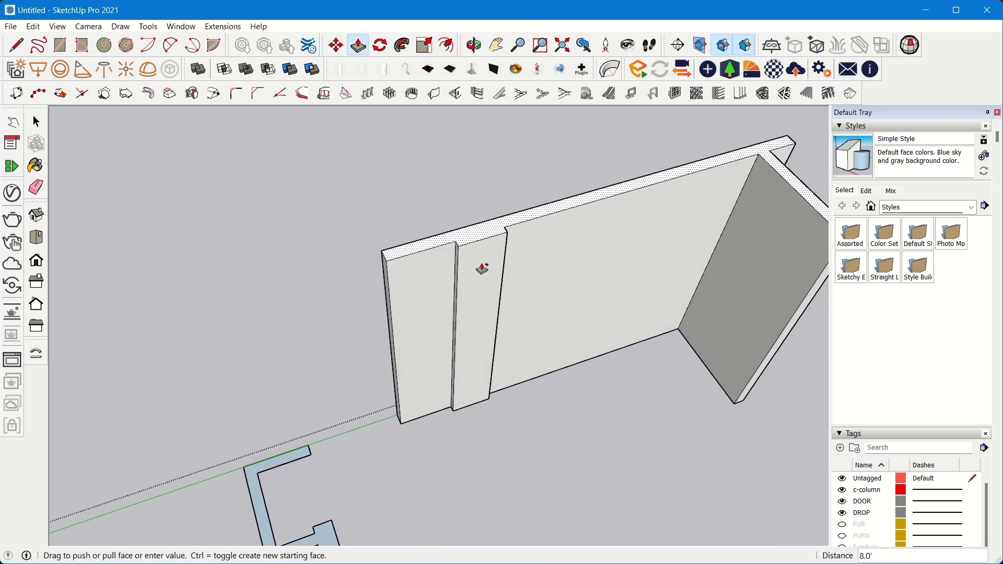
{"action": "middle_click_drag", "start_coordinate": [477, 263], "coordinate": [475, 193]}
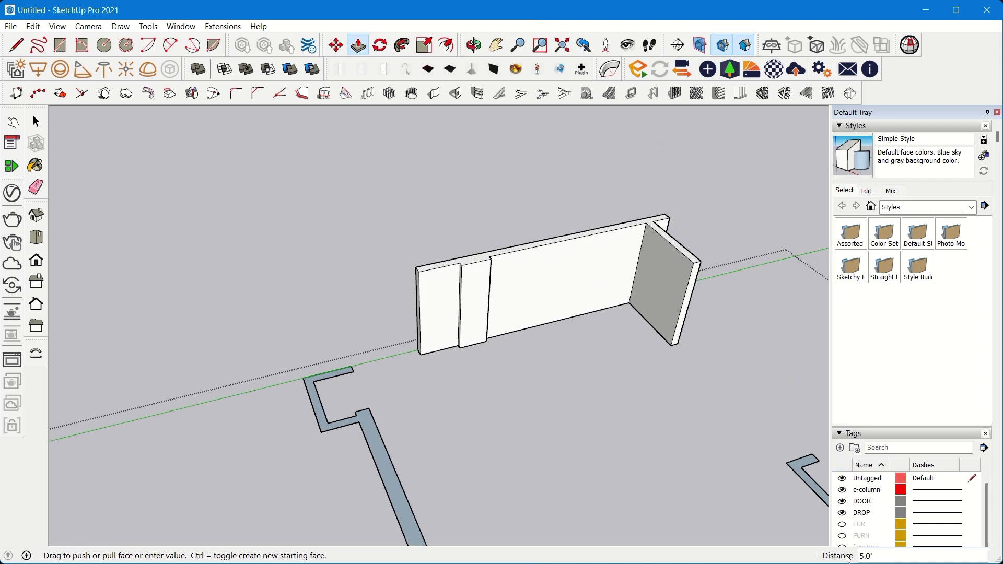
{"action": "type", "text": "1"}
{"action": "key", "text": "Return"}
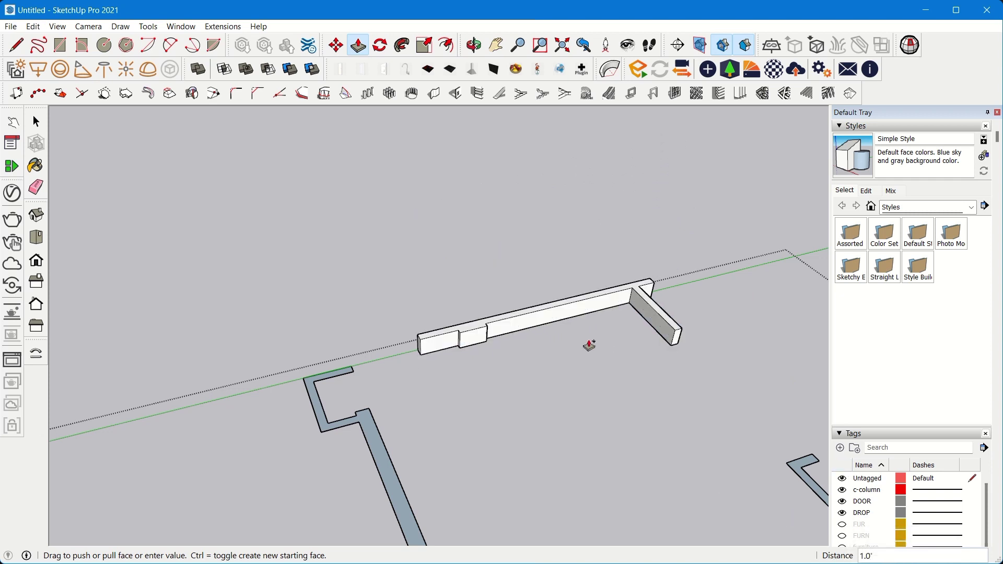
{"action": "left_click", "coordinate": [534, 307]}
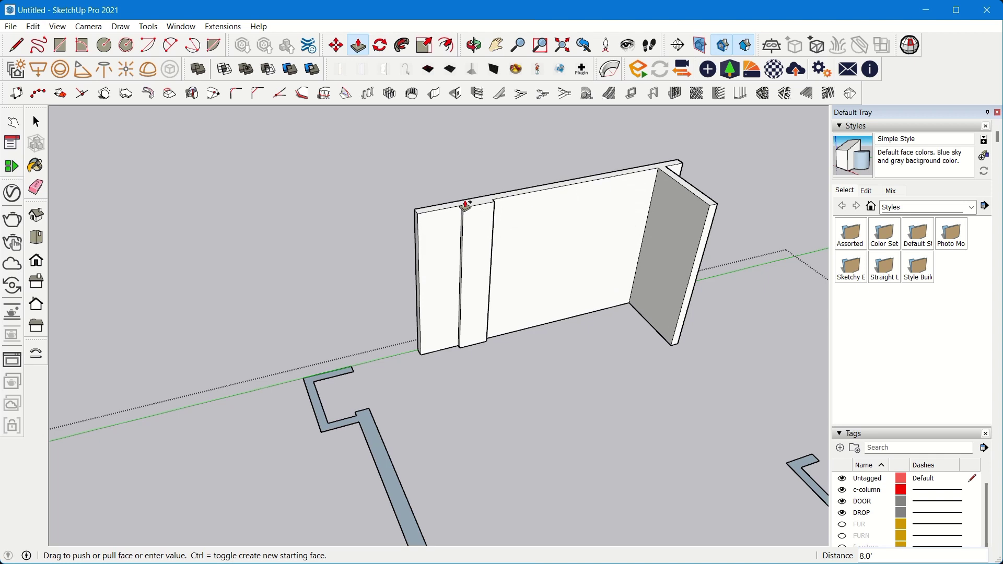
{"action": "middle_click_drag", "start_coordinate": [465, 204], "coordinate": [512, 194]}
{"action": "scroll", "coordinate": [516, 166], "scroll_direction": "up", "scroll_amount": 1}
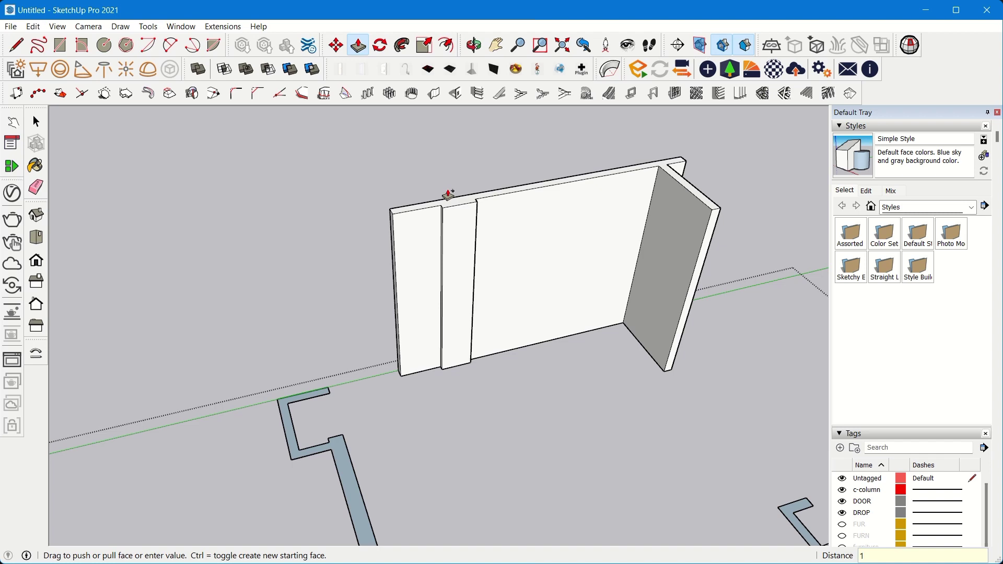
{"action": "key", "text": "Return"}
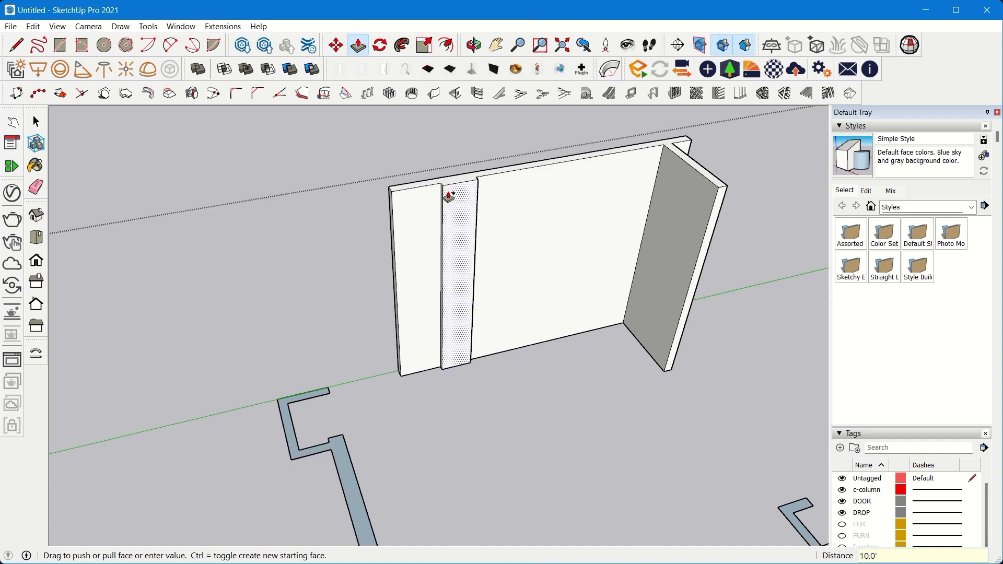
Step: Measure the extruded wall's height from its base edge to its top edge with the Tape Measure tool
{"action": "key", "text": "t"}
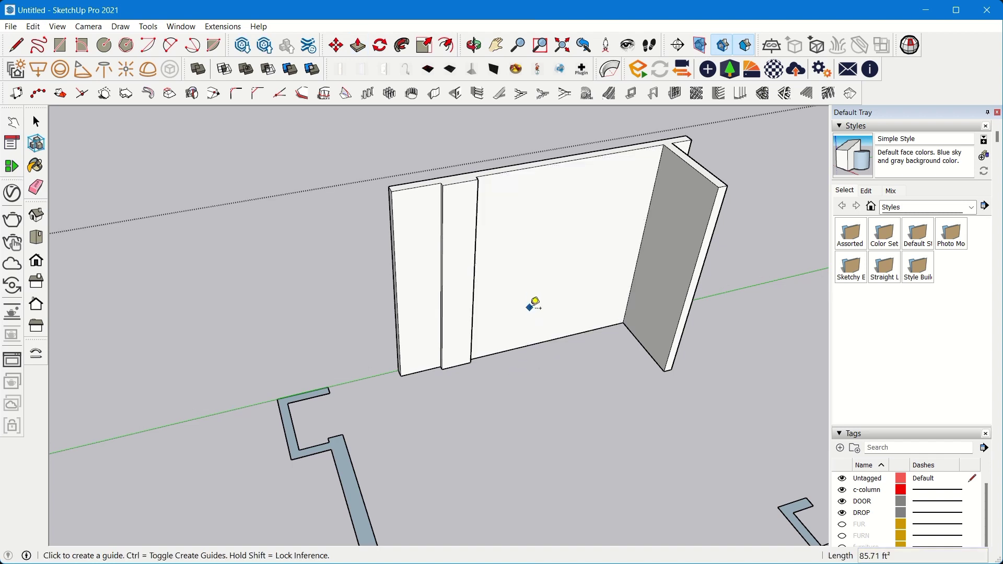
{"action": "scroll", "coordinate": [536, 311], "scroll_direction": "up", "scroll_amount": 1}
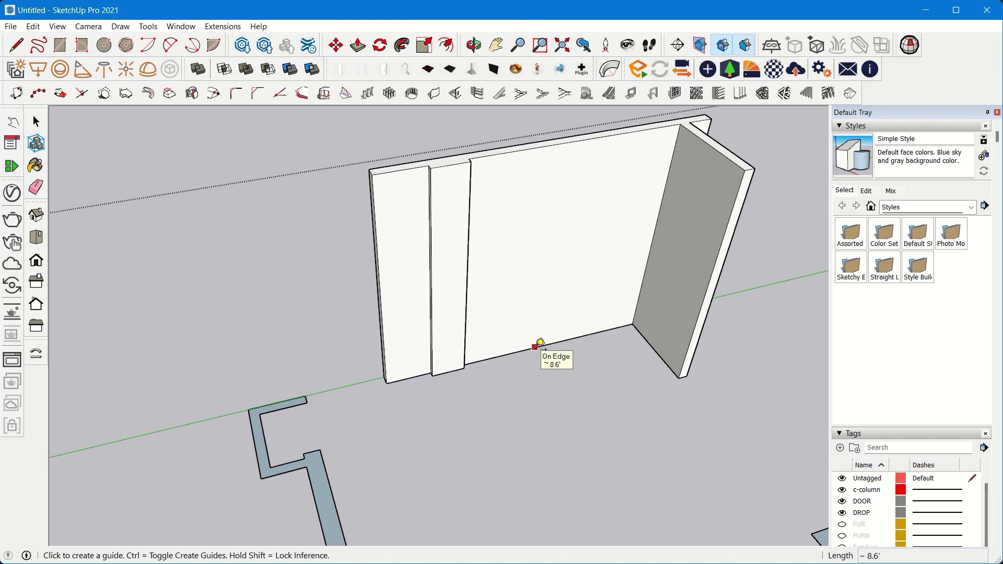
{"action": "left_click", "coordinate": [541, 345]}
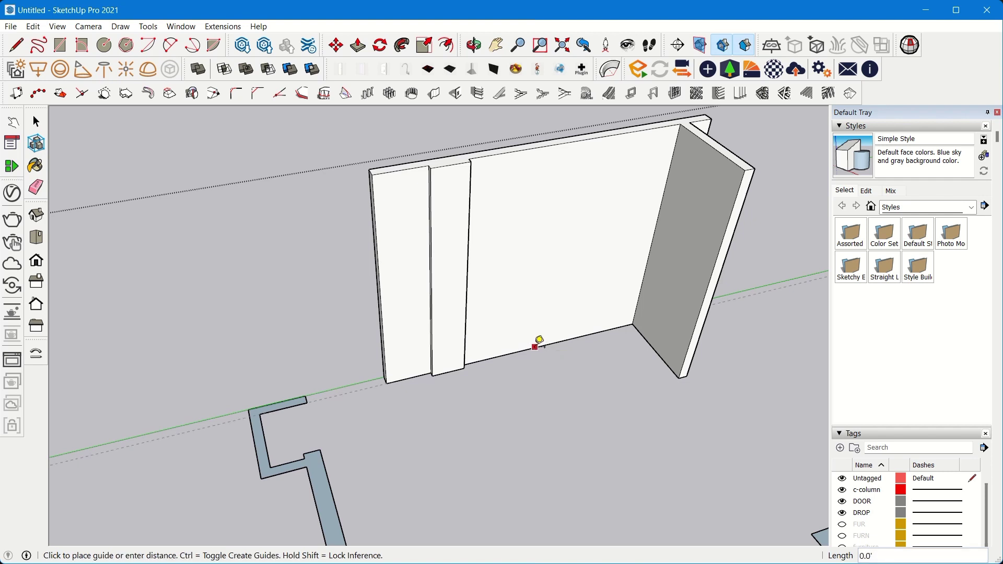
{"action": "left_click", "coordinate": [563, 138]}
{"action": "scroll", "coordinate": [506, 233], "scroll_direction": "down", "scroll_amount": 3}
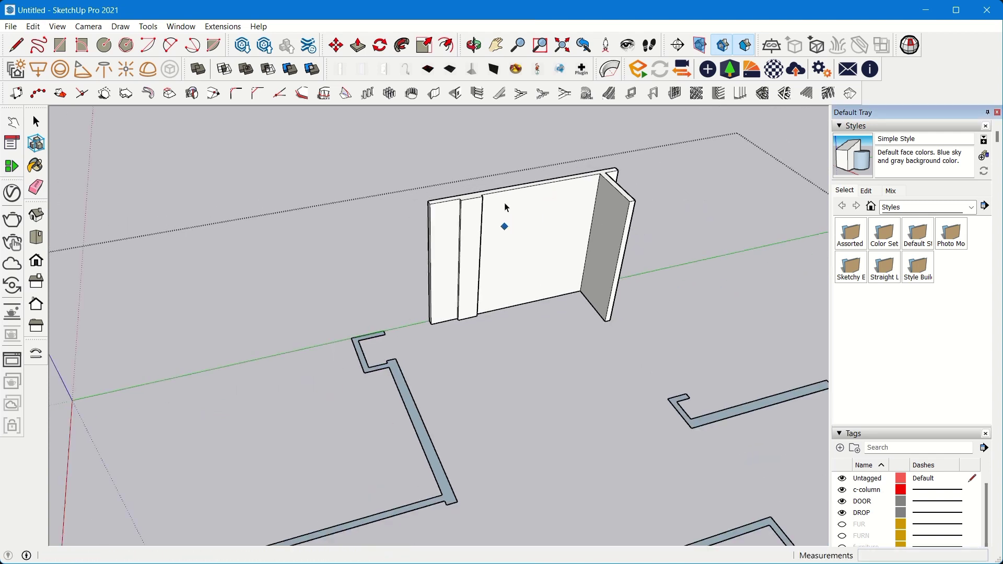
Step: Extrude the adjoining stepped wall run, nearest the origin on the green axis, to the same 10' height
{"action": "middle_click_drag", "start_coordinate": [506, 230], "coordinate": [766, 309]}
{"action": "scroll", "coordinate": [492, 211], "scroll_direction": "down", "scroll_amount": 5}
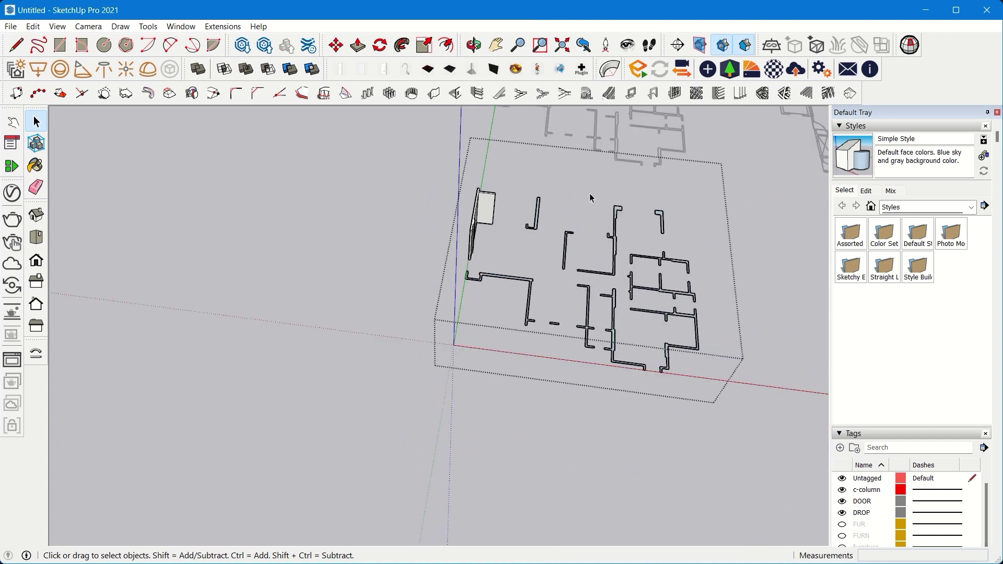
{"action": "scroll", "coordinate": [520, 179], "scroll_direction": "up", "scroll_amount": 4}
{"action": "middle_click_drag", "start_coordinate": [601, 234], "coordinate": [137, 251]}
{"action": "scroll", "coordinate": [385, 356], "scroll_direction": "up", "scroll_amount": 3}
{"action": "middle_click_drag", "start_coordinate": [386, 356], "coordinate": [476, 287]}
{"action": "scroll", "coordinate": [476, 286], "scroll_direction": "up", "scroll_amount": 5}
{"action": "middle_click_drag", "start_coordinate": [475, 324], "coordinate": [403, 109]}
{"action": "scroll", "coordinate": [401, 109], "scroll_direction": "up", "scroll_amount": 2}
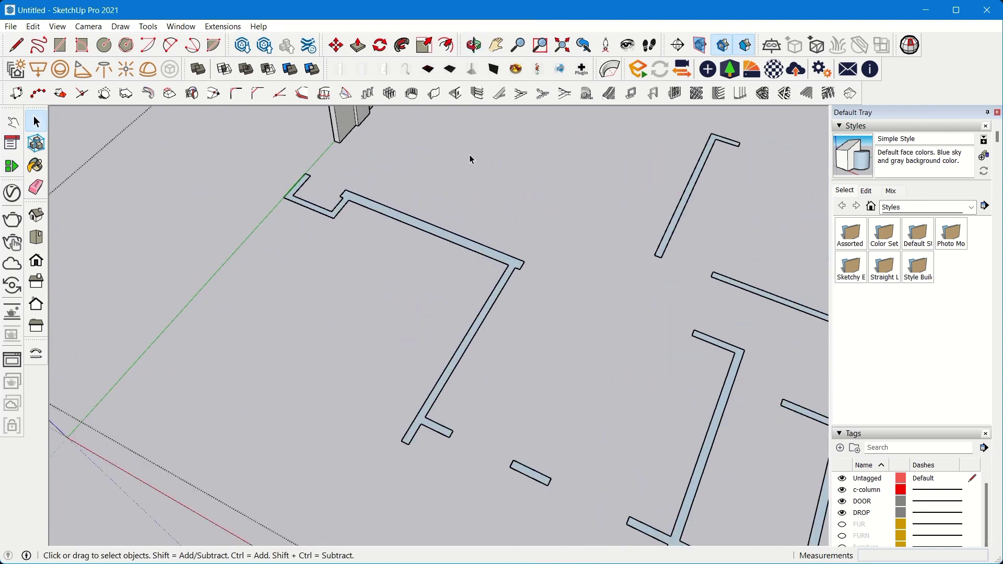
{"action": "scroll", "coordinate": [462, 364], "scroll_direction": "down", "scroll_amount": 2}
{"action": "middle_click_drag", "start_coordinate": [516, 307], "coordinate": [505, 306]}
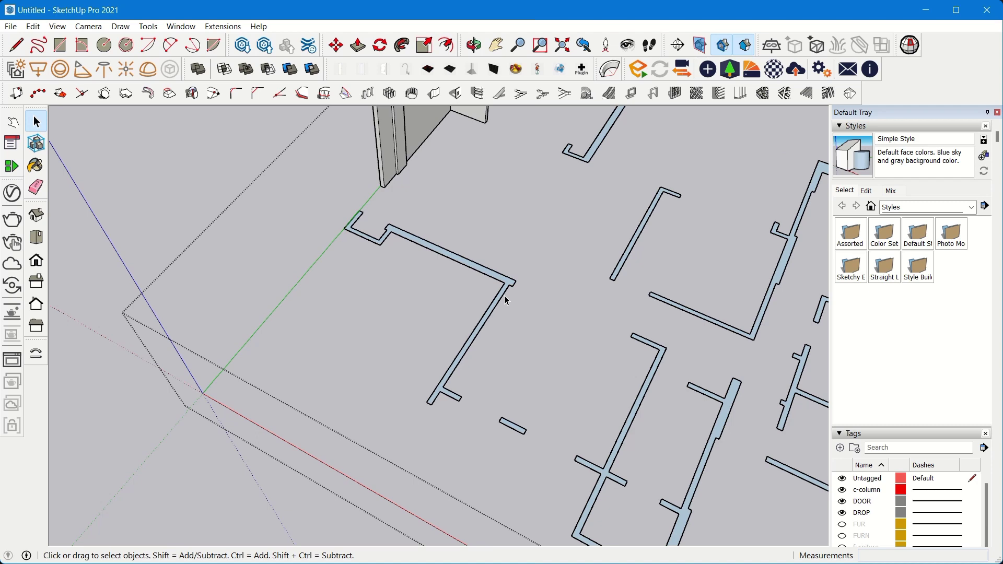
{"action": "key", "text": "p"}
{"action": "scroll", "coordinate": [437, 374], "scroll_direction": "up", "scroll_amount": 8}
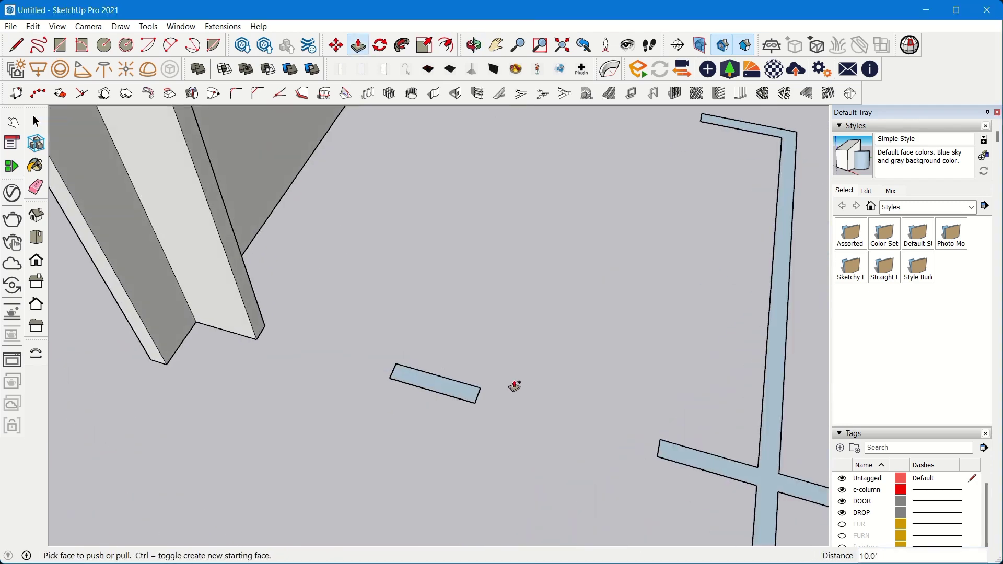
Step: Examine the two extruded walls against the remaining flat wall faces of the plan
{"action": "scroll", "coordinate": [418, 400], "scroll_direction": "down", "scroll_amount": 10}
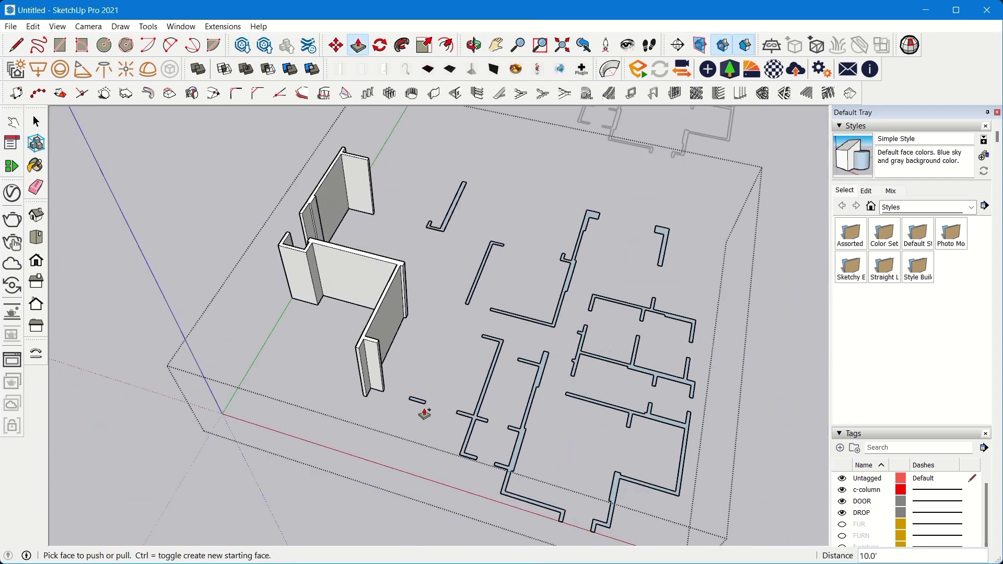
{"action": "middle_click_drag", "start_coordinate": [421, 413], "coordinate": [408, 405]}
{"action": "scroll", "coordinate": [391, 314], "scroll_direction": "up", "scroll_amount": 10}
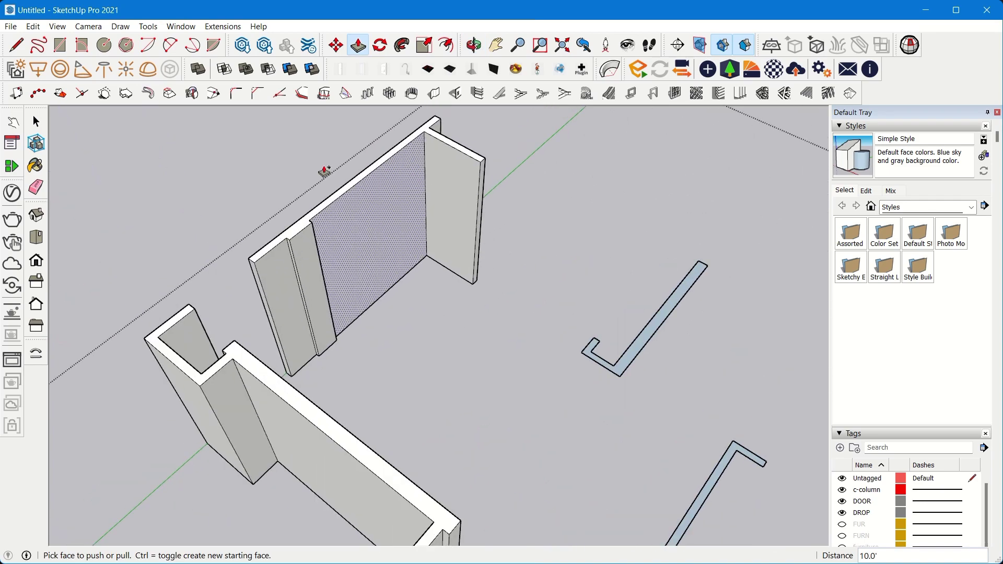
{"action": "scroll", "coordinate": [407, 227], "scroll_direction": "down", "scroll_amount": 9}
{"action": "middle_click_drag", "start_coordinate": [444, 241], "coordinate": [490, 328]}
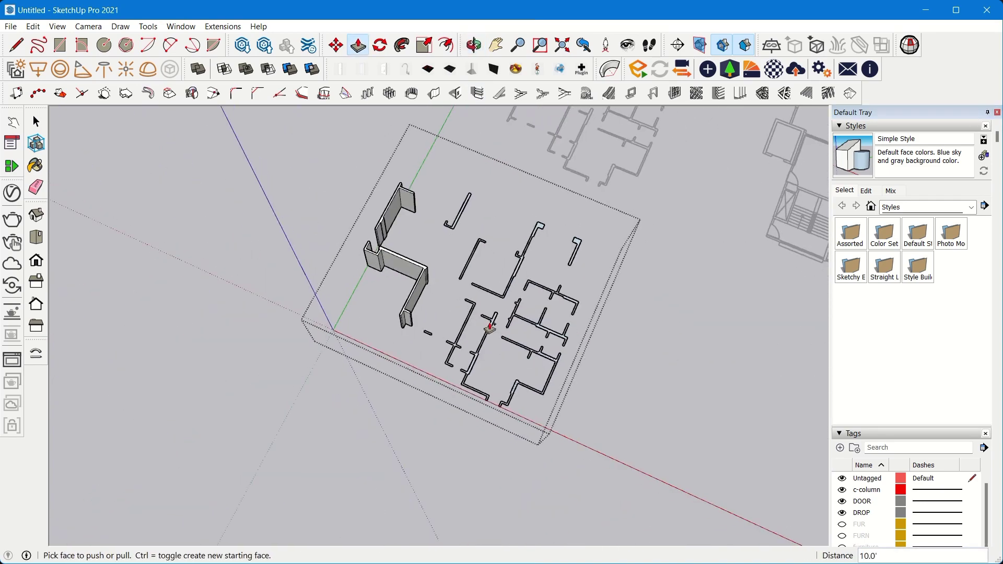
{"action": "scroll", "coordinate": [483, 321], "scroll_direction": "up", "scroll_amount": 3}
{"action": "scroll", "coordinate": [414, 324], "scroll_direction": "up", "scroll_amount": 3}
{"action": "scroll", "coordinate": [464, 362], "scroll_direction": "down", "scroll_amount": 2}
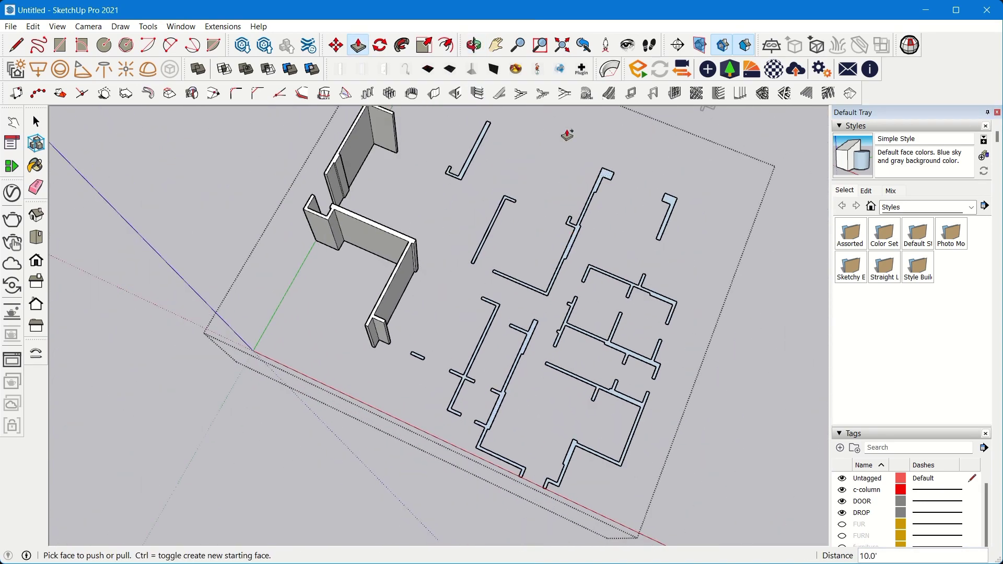
Step: Extrude the short isolated rectangular wall face beside the stepped wall run to the same 10' height
{"action": "scroll", "coordinate": [434, 273], "scroll_direction": "up", "scroll_amount": 6}
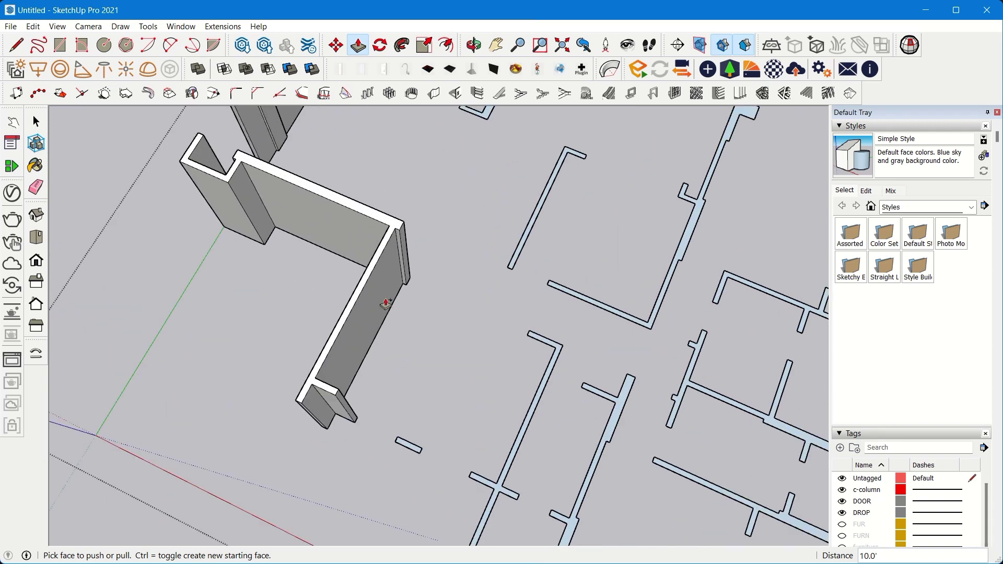
{"action": "middle_click_drag", "start_coordinate": [444, 405], "coordinate": [466, 296]}
{"action": "scroll", "coordinate": [464, 392], "scroll_direction": "down", "scroll_amount": 5}
{"action": "scroll", "coordinate": [448, 381], "scroll_direction": "up", "scroll_amount": 5}
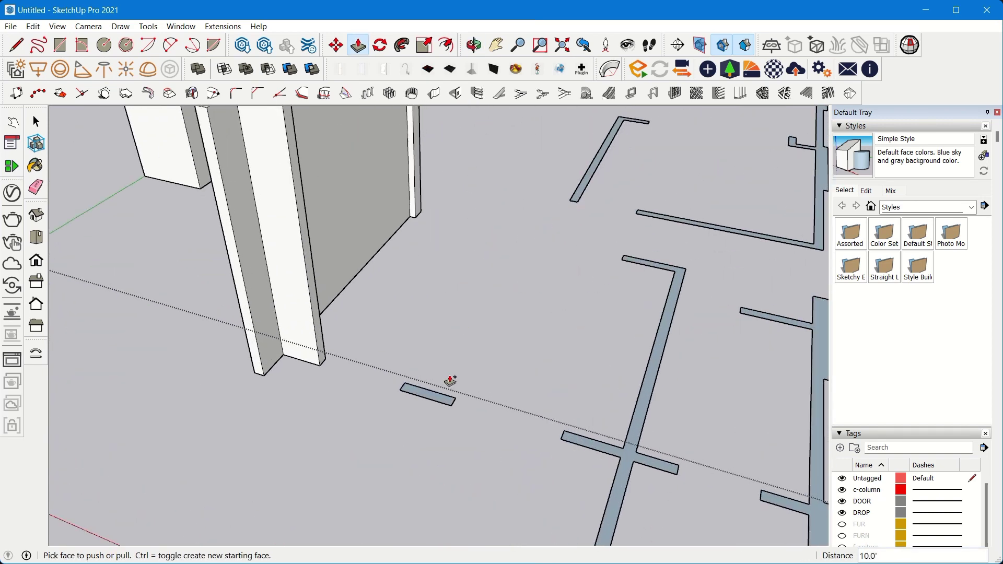
{"action": "middle_click_drag", "start_coordinate": [448, 381], "coordinate": [422, 439]}
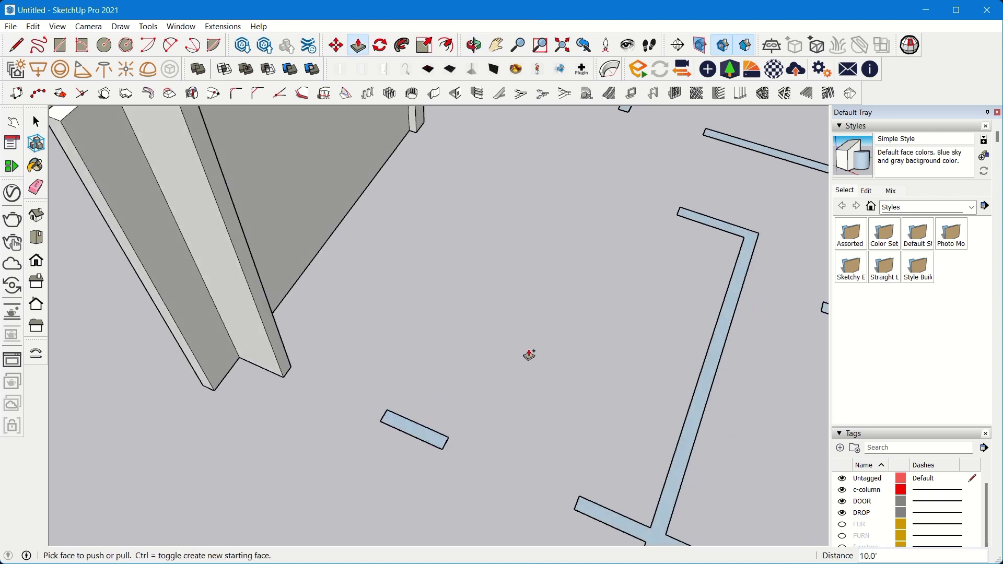
{"action": "middle_click_drag", "start_coordinate": [530, 353], "coordinate": [483, 417]}
{"action": "scroll", "coordinate": [409, 430], "scroll_direction": "up", "scroll_amount": 5}
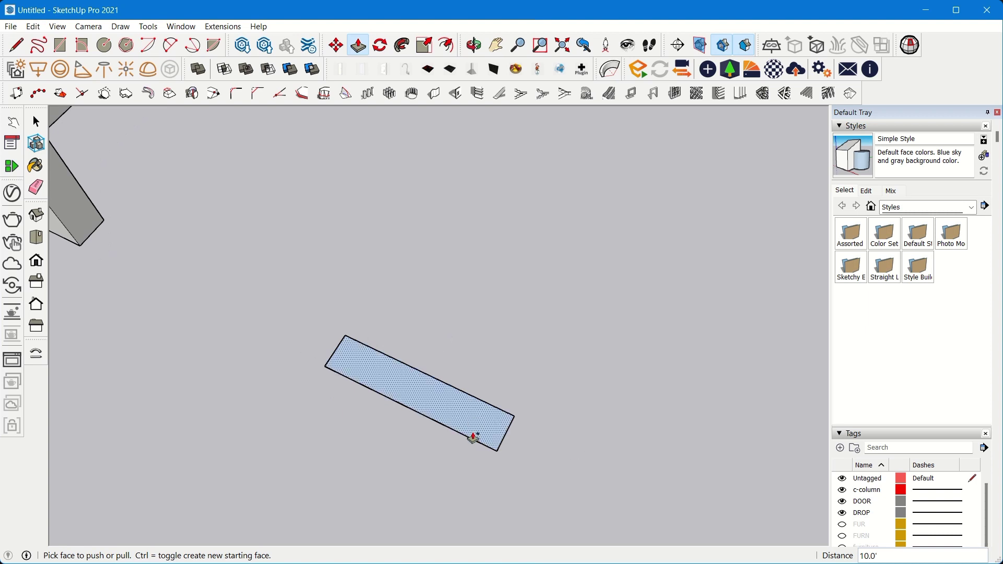
{"action": "scroll", "coordinate": [444, 411], "scroll_direction": "up", "scroll_amount": 3}
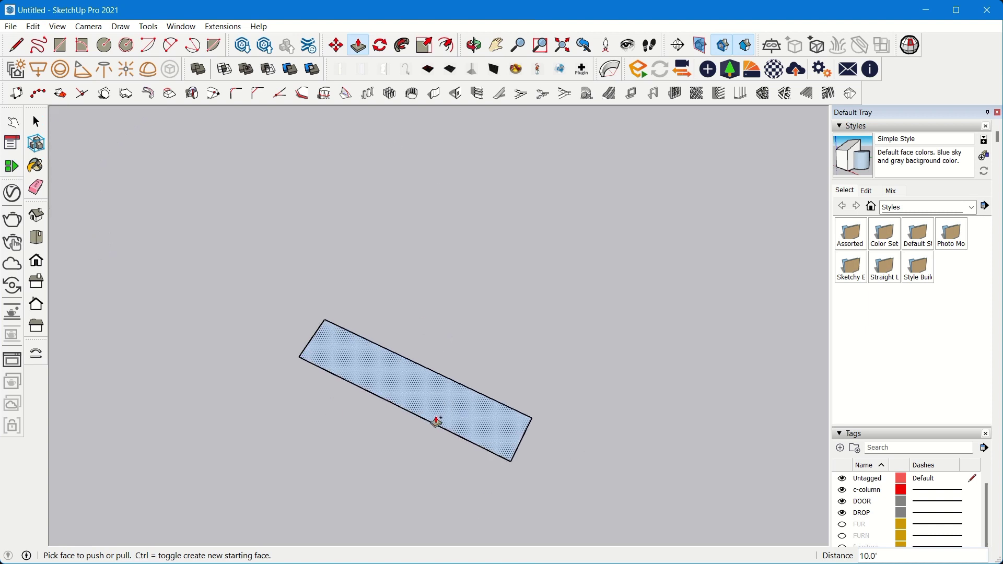
{"action": "scroll", "coordinate": [427, 413], "scroll_direction": "up", "scroll_amount": 1}
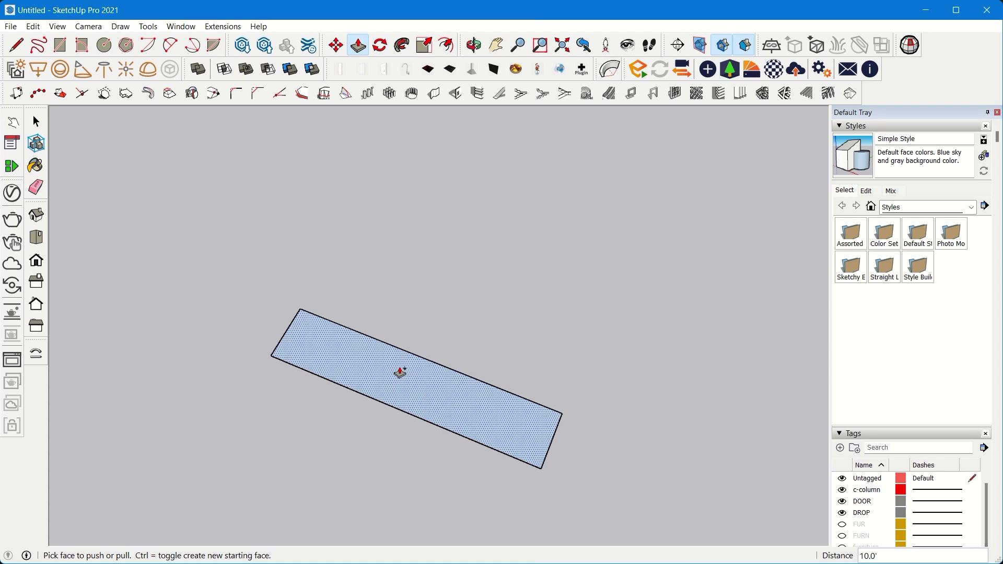
{"action": "scroll", "coordinate": [400, 371], "scroll_direction": "up", "scroll_amount": 3}
{"action": "middle_click_drag", "start_coordinate": [398, 369], "coordinate": [473, 410]}
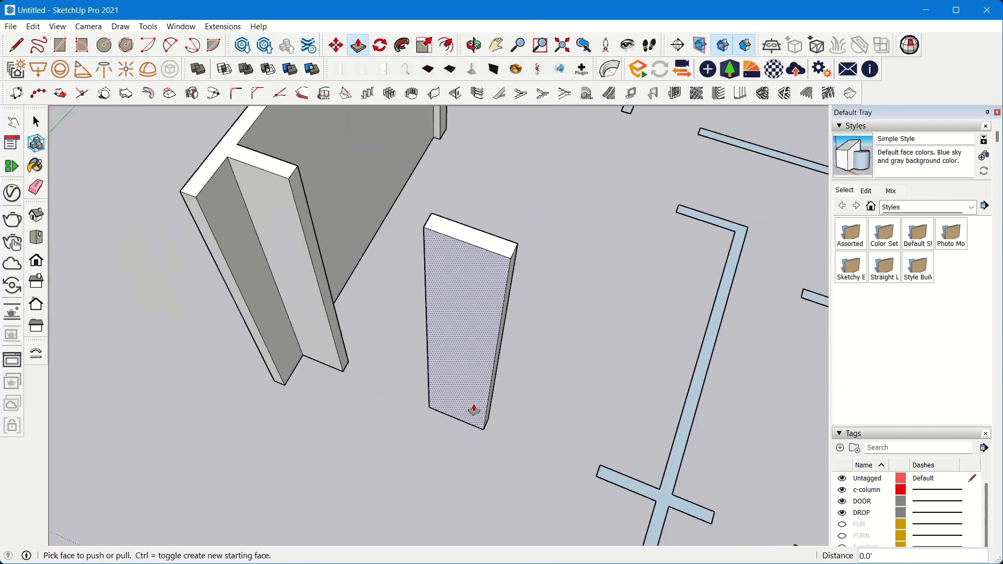
Step: Examine the remaining flat wall faces beside the isolated wall to find the next ones that need extruding
{"action": "scroll", "coordinate": [474, 410], "scroll_direction": "down", "scroll_amount": 4}
{"action": "middle_click_drag", "start_coordinate": [479, 352], "coordinate": [407, 293]}
{"action": "scroll", "coordinate": [477, 349], "scroll_direction": "down", "scroll_amount": 2}
{"action": "scroll", "coordinate": [492, 344], "scroll_direction": "down", "scroll_amount": 2}
{"action": "scroll", "coordinate": [407, 293], "scroll_direction": "down", "scroll_amount": 2}
{"action": "scroll", "coordinate": [557, 289], "scroll_direction": "up", "scroll_amount": 3}
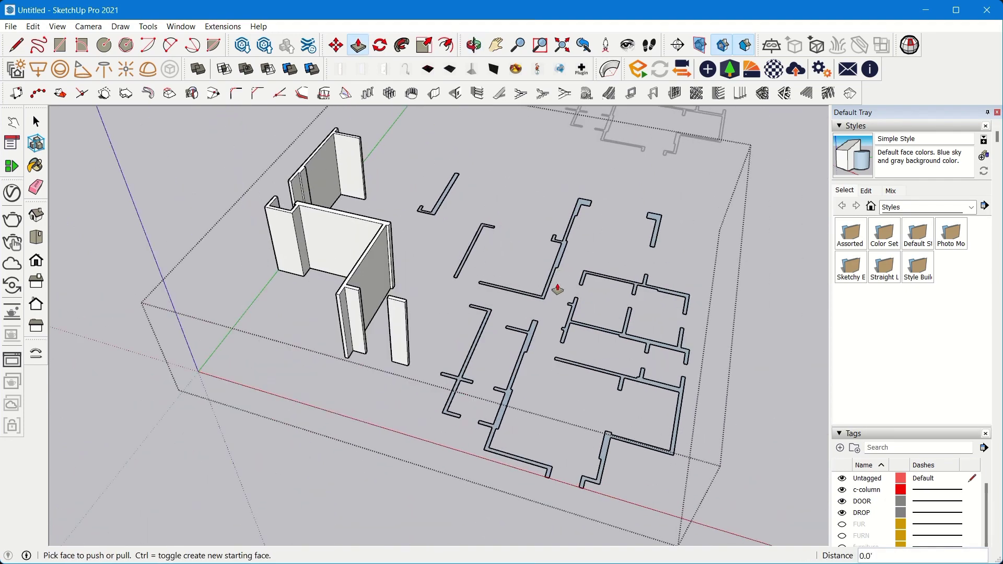
{"action": "scroll", "coordinate": [470, 350], "scroll_direction": "up", "scroll_amount": 3}
{"action": "scroll", "coordinate": [439, 440], "scroll_direction": "up", "scroll_amount": 2}
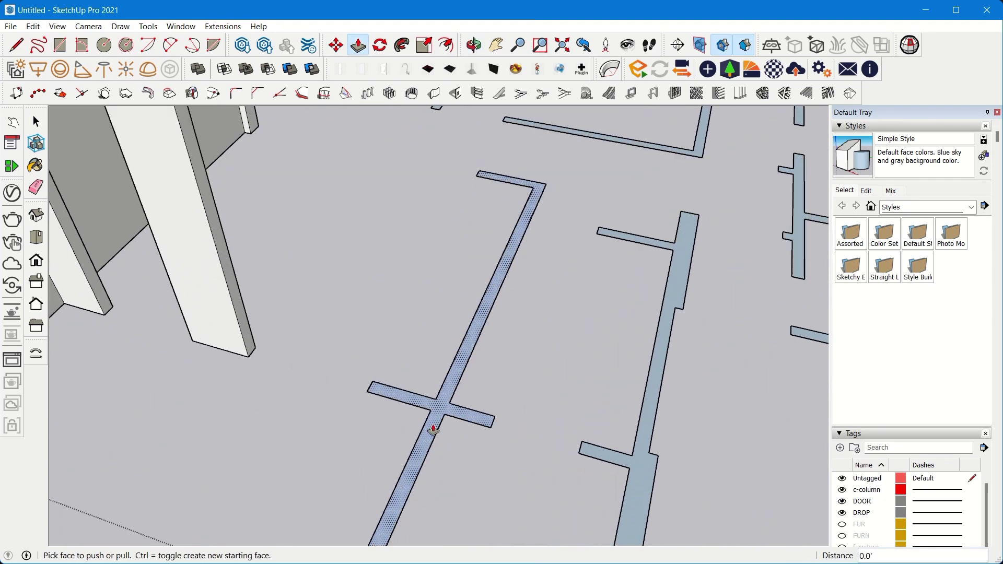
{"action": "scroll", "coordinate": [434, 429], "scroll_direction": "down", "scroll_amount": 6}
{"action": "middle_click_drag", "start_coordinate": [510, 381], "coordinate": [525, 236]}
{"action": "scroll", "coordinate": [515, 325], "scroll_direction": "up", "scroll_amount": 3}
{"action": "scroll", "coordinate": [514, 418], "scroll_direction": "up", "scroll_amount": 6}
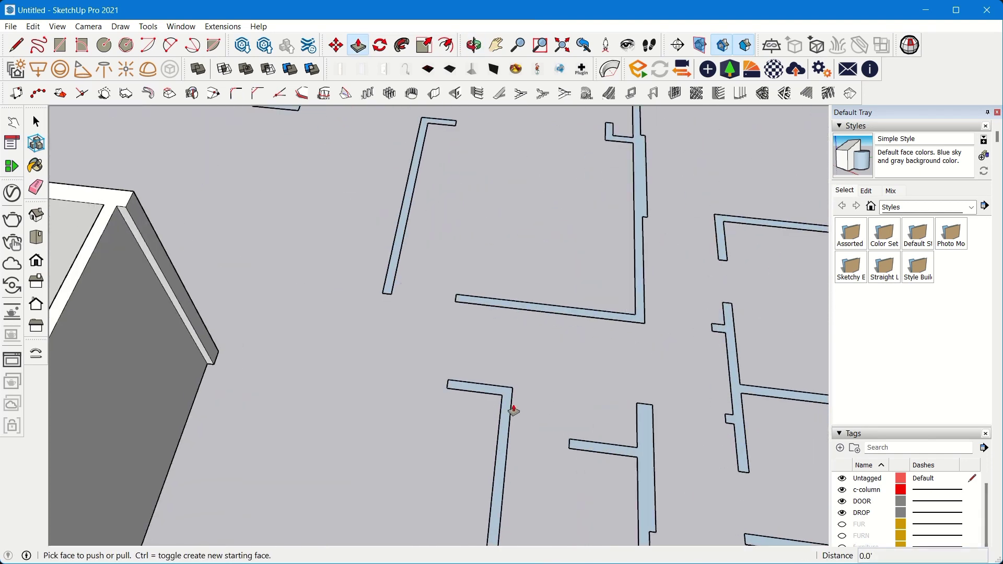
Step: Extrude the long wall face with the cross-shaped junction, beside the isolated rectangular wall, to the same 10' height
{"action": "middle_click_drag", "start_coordinate": [512, 411], "coordinate": [512, 474]}
{"action": "scroll", "coordinate": [485, 471], "scroll_direction": "up", "scroll_amount": 8}
{"action": "scroll", "coordinate": [490, 454], "scroll_direction": "down", "scroll_amount": 6}
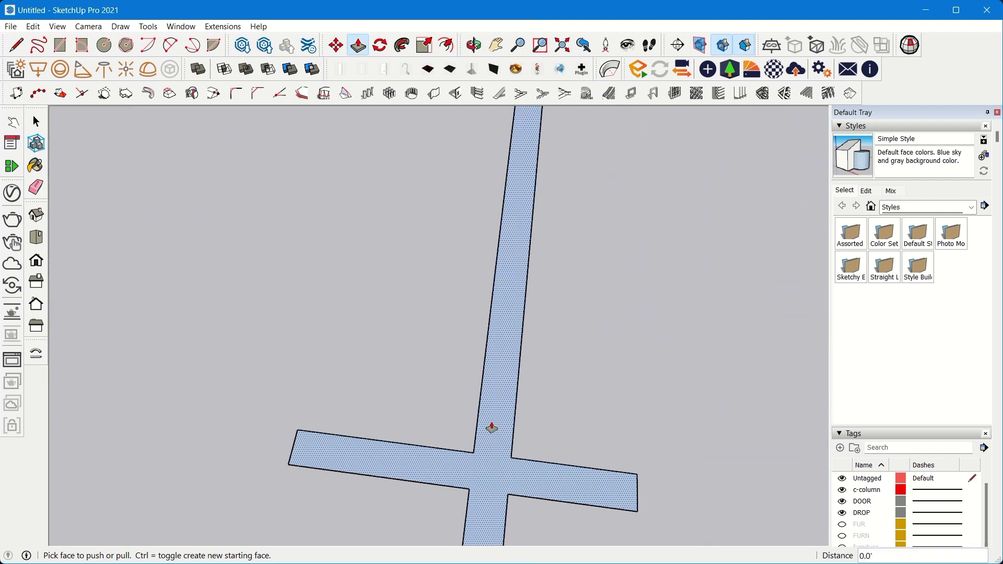
{"action": "scroll", "coordinate": [539, 280], "scroll_direction": "down", "scroll_amount": 5}
{"action": "scroll", "coordinate": [546, 297], "scroll_direction": "up", "scroll_amount": 6}
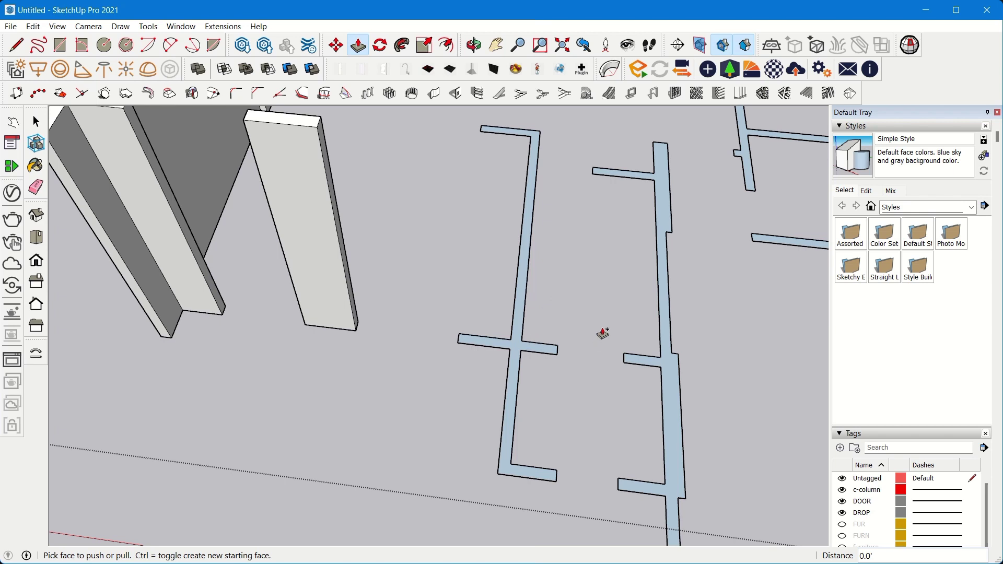
{"action": "scroll", "coordinate": [544, 371], "scroll_direction": "up", "scroll_amount": 5}
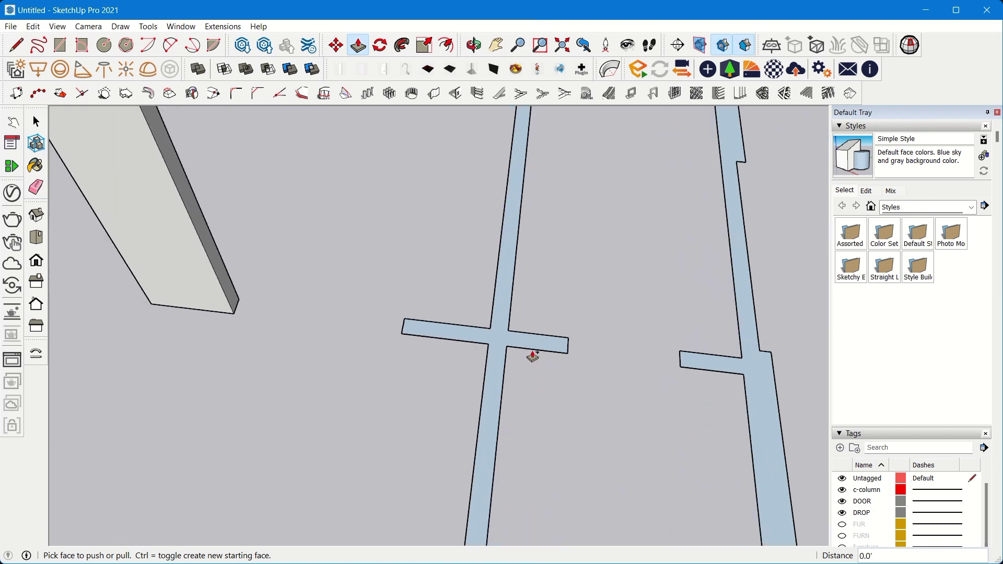
{"action": "scroll", "coordinate": [490, 333], "scroll_direction": "up", "scroll_amount": 6}
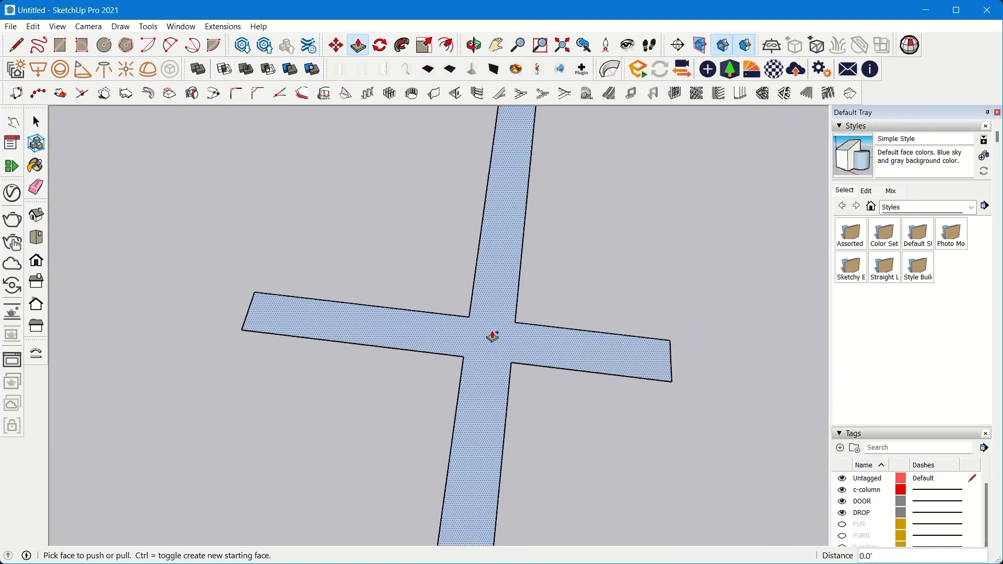
{"action": "scroll", "coordinate": [489, 339], "scroll_direction": "down", "scroll_amount": 5}
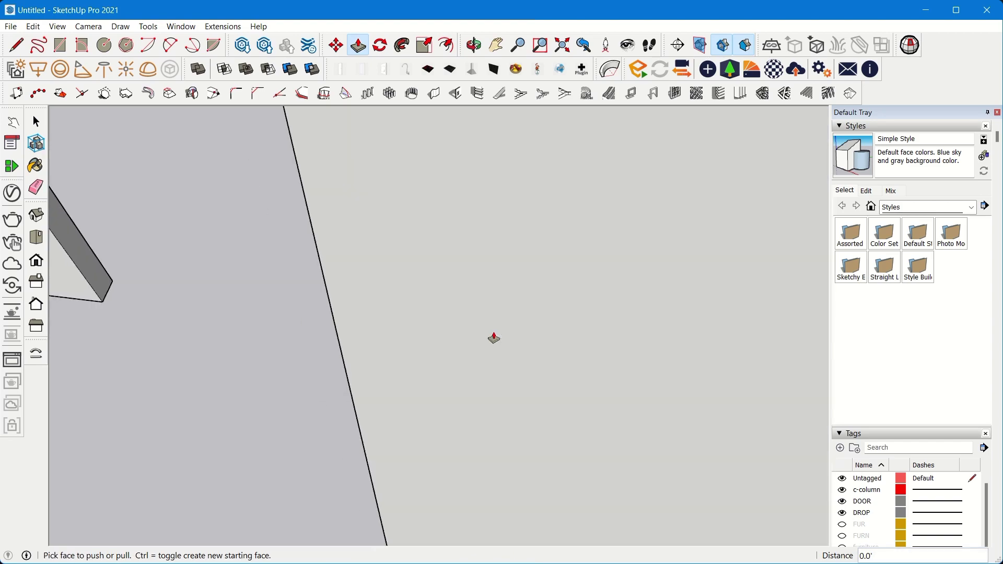
{"action": "middle_click_drag", "start_coordinate": [441, 339], "coordinate": [305, 284]}
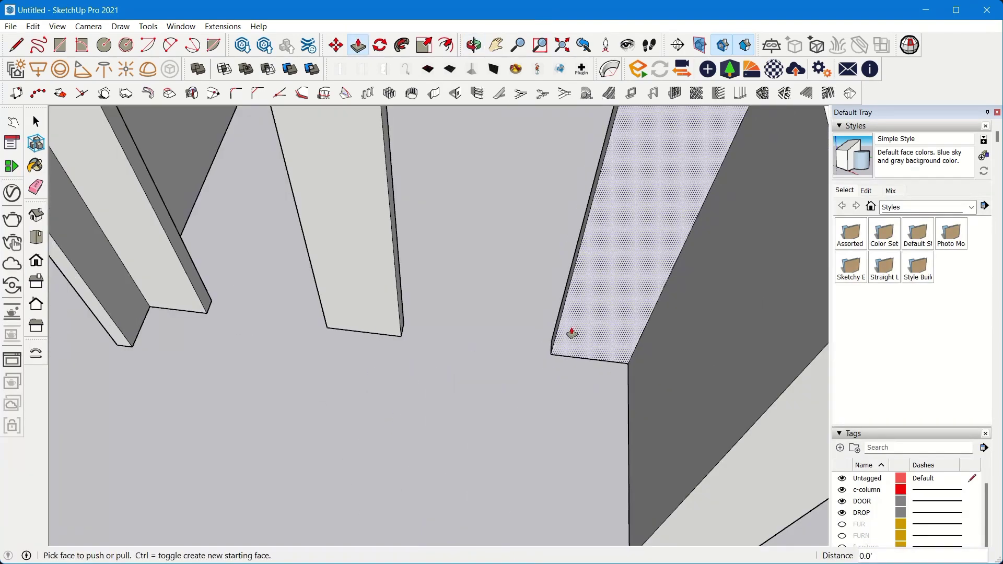
Step: Extrude the neighbouring stepped wall face with three short side stubs and a corner return to the same 10' height
{"action": "scroll", "coordinate": [572, 333], "scroll_direction": "down", "scroll_amount": 5}
{"action": "scroll", "coordinate": [423, 362], "scroll_direction": "down", "scroll_amount": 4}
{"action": "middle_click_drag", "start_coordinate": [570, 499], "coordinate": [527, 457]}
{"action": "scroll", "coordinate": [398, 425], "scroll_direction": "up", "scroll_amount": 5}
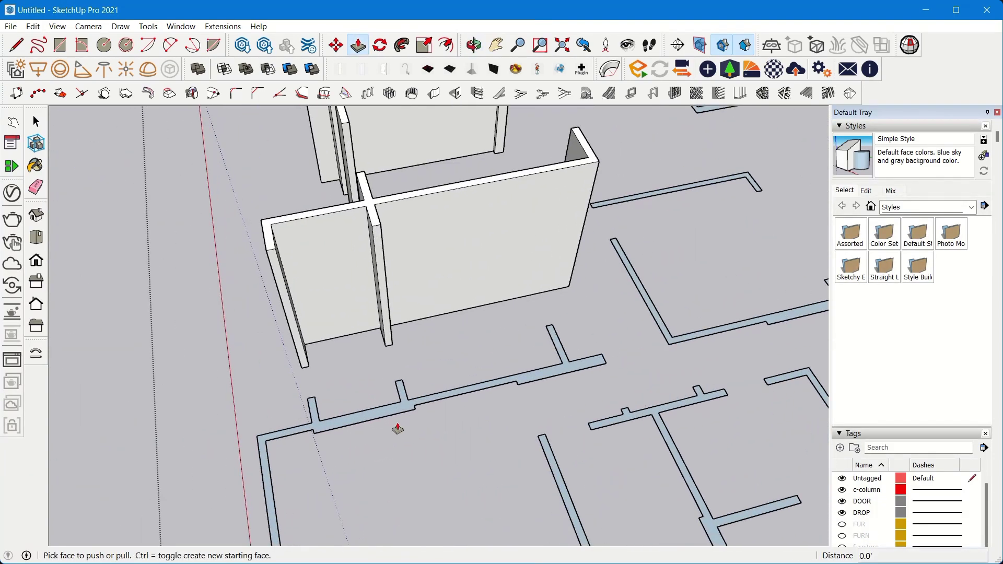
{"action": "scroll", "coordinate": [414, 321], "scroll_direction": "down", "scroll_amount": 5}
{"action": "scroll", "coordinate": [513, 333], "scroll_direction": "up", "scroll_amount": 10}
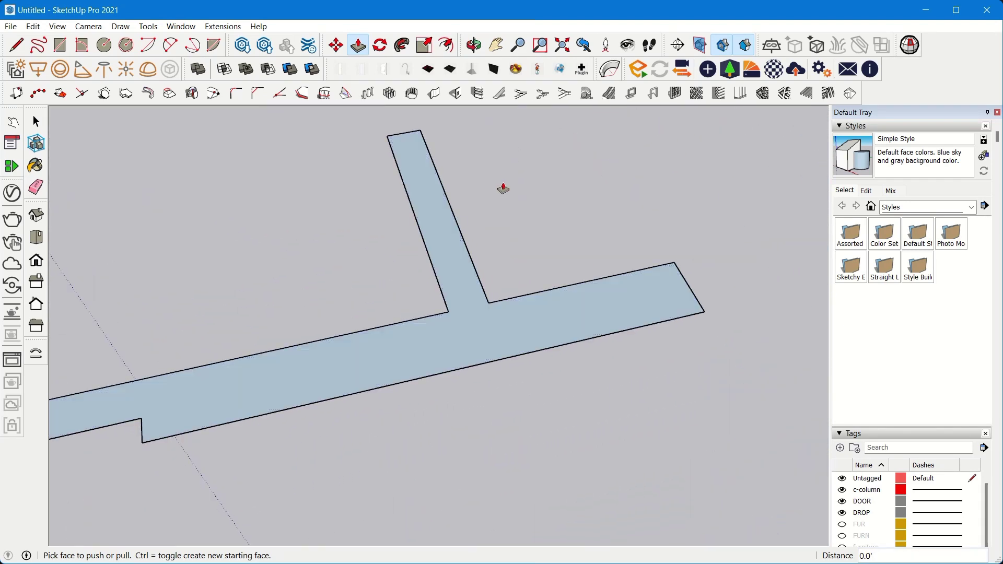
{"action": "scroll", "coordinate": [504, 188], "scroll_direction": "down", "scroll_amount": 2}
{"action": "scroll", "coordinate": [470, 251], "scroll_direction": "down", "scroll_amount": 10}
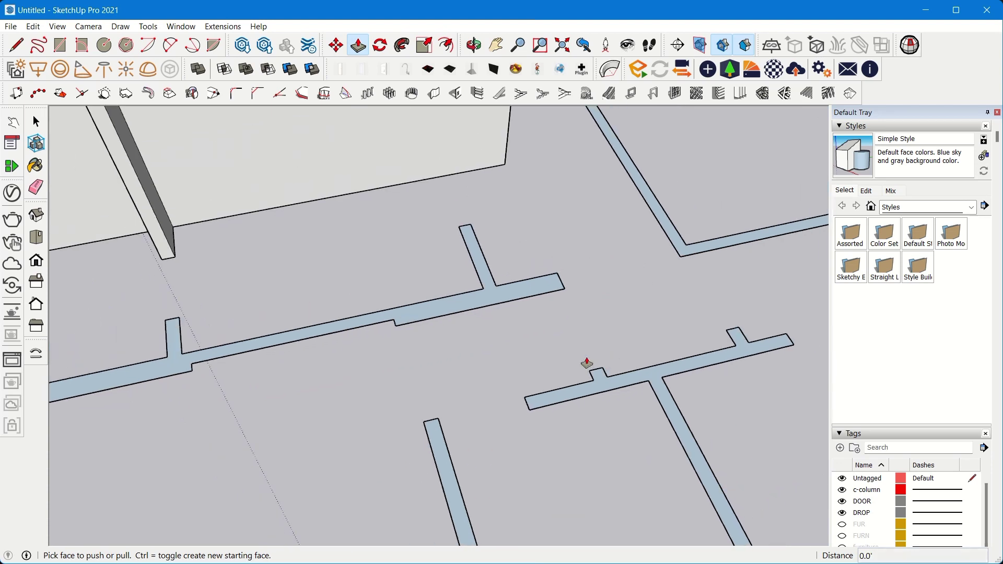
{"action": "scroll", "coordinate": [491, 350], "scroll_direction": "up", "scroll_amount": 12}
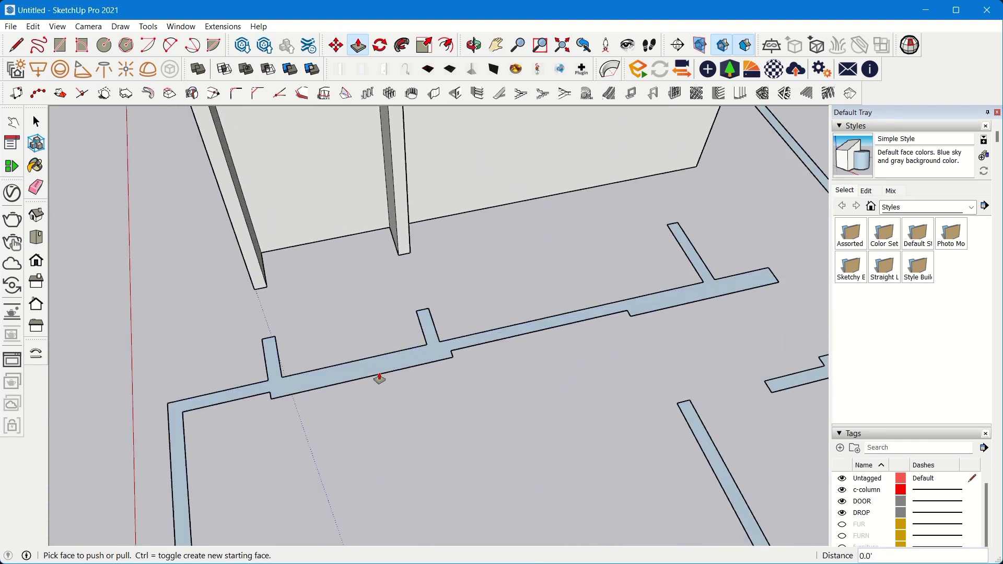
{"action": "scroll", "coordinate": [437, 353], "scroll_direction": "up", "scroll_amount": 1}
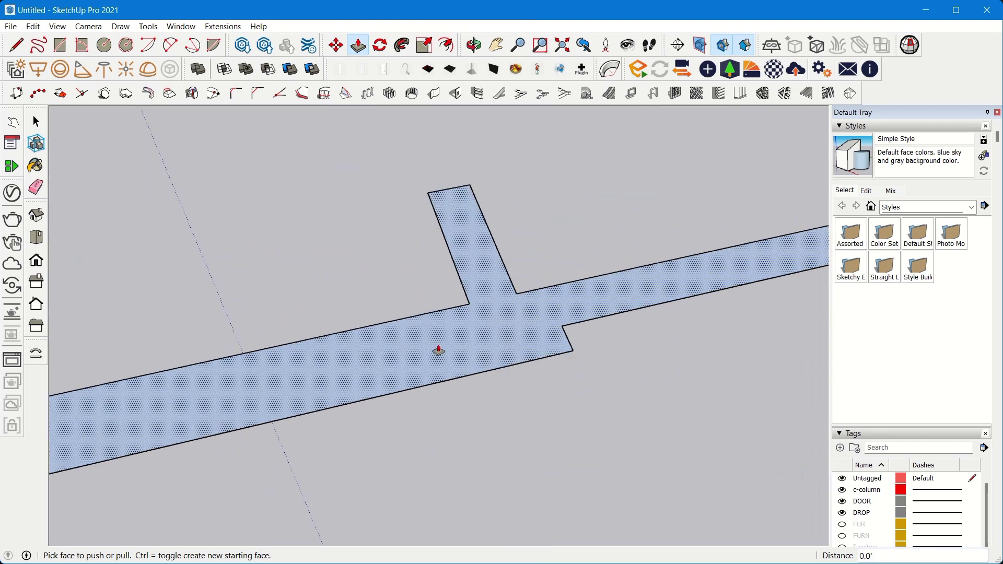
{"action": "scroll", "coordinate": [439, 350], "scroll_direction": "down", "scroll_amount": 6}
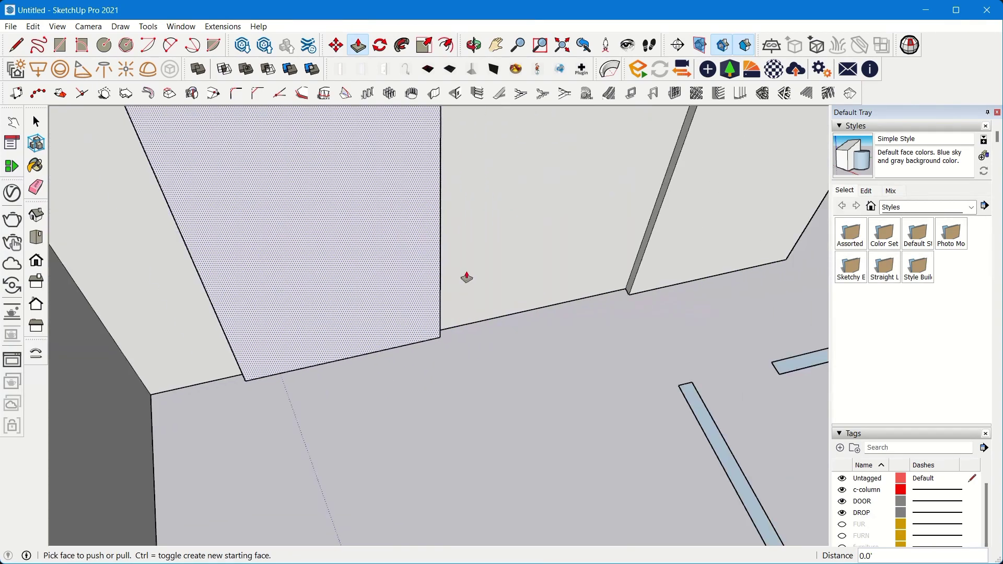
Step: Extrude the wall run wrapping around the room by the red axis and the adjacent branched wall run to the same 10' height
{"action": "scroll", "coordinate": [470, 452], "scroll_direction": "up", "scroll_amount": 10}
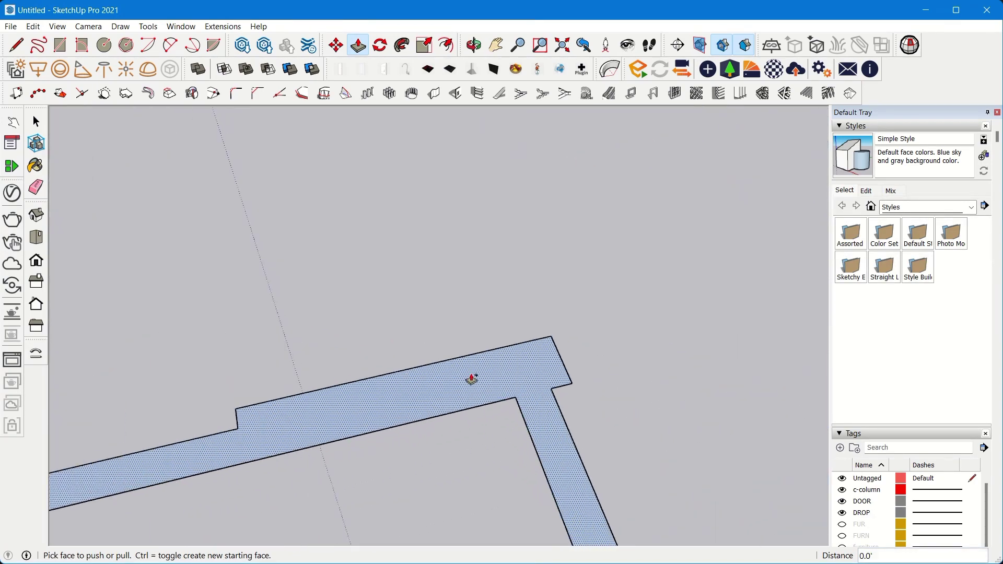
{"action": "scroll", "coordinate": [471, 379], "scroll_direction": "down", "scroll_amount": 10}
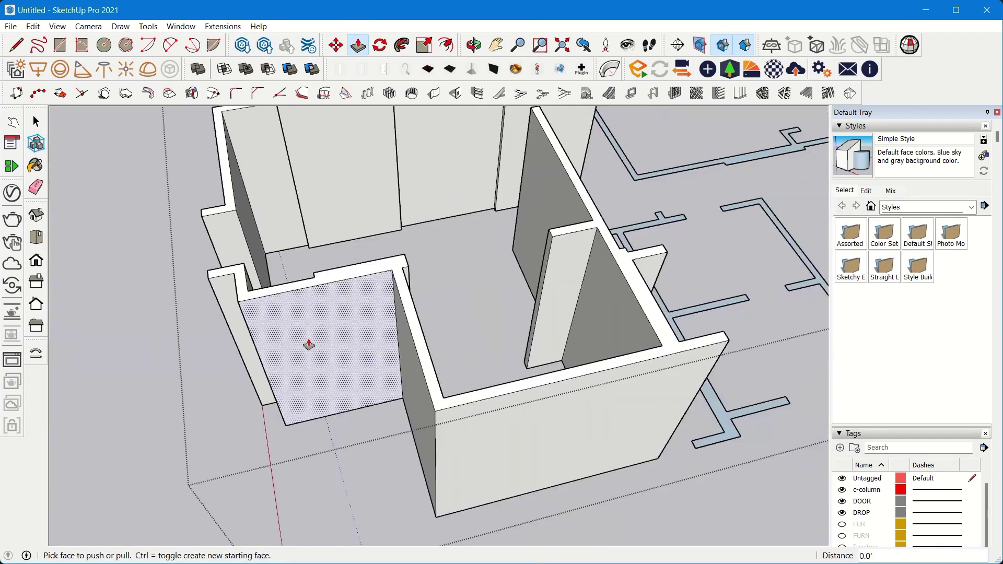
{"action": "scroll", "coordinate": [479, 341], "scroll_direction": "up", "scroll_amount": 10}
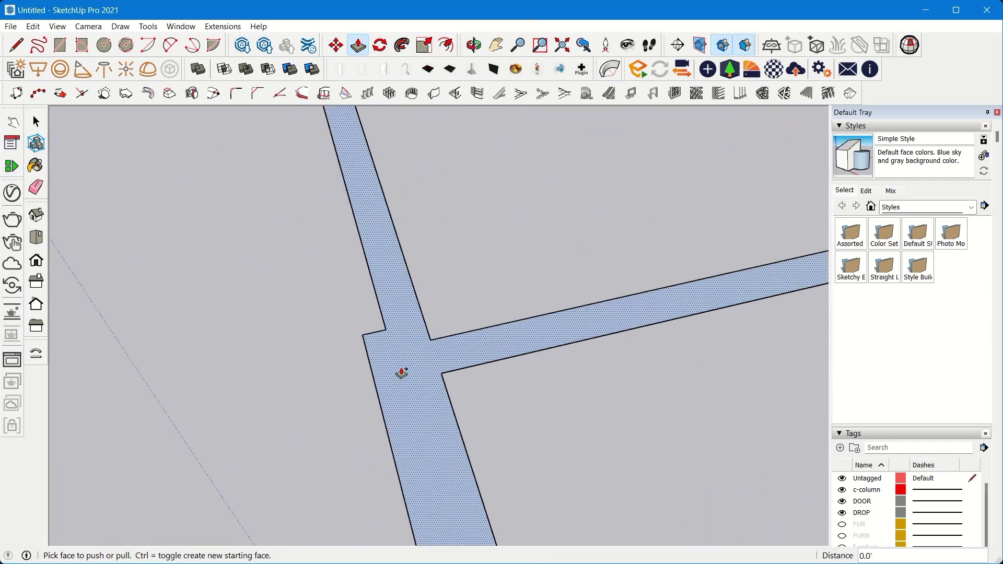
{"action": "scroll", "coordinate": [388, 385], "scroll_direction": "down", "scroll_amount": 10}
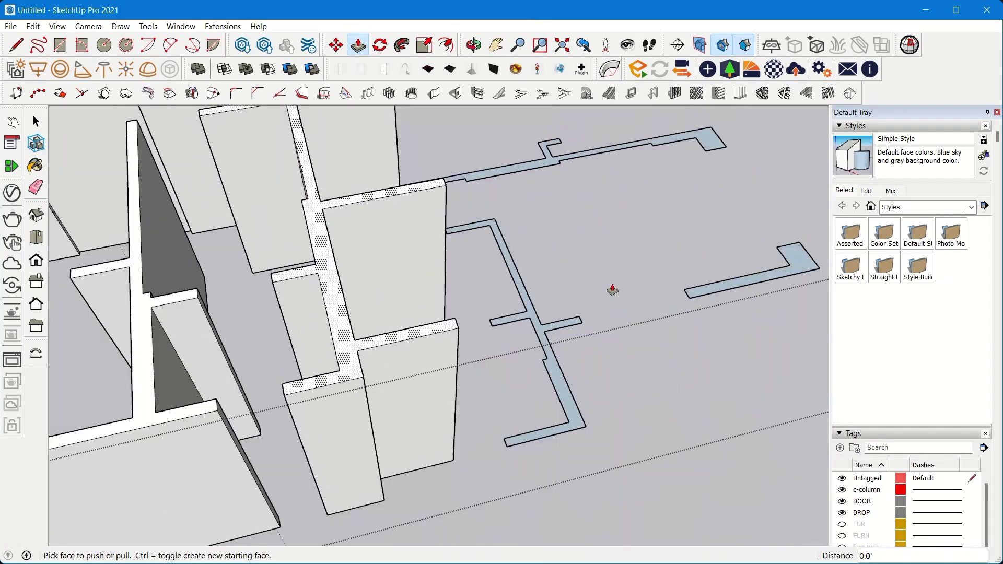
Step: Extrude the wall run with two opposing mid-length stubs and end returns, beyond the branched run, to the same 10' height
{"action": "scroll", "coordinate": [489, 383], "scroll_direction": "up", "scroll_amount": 10}
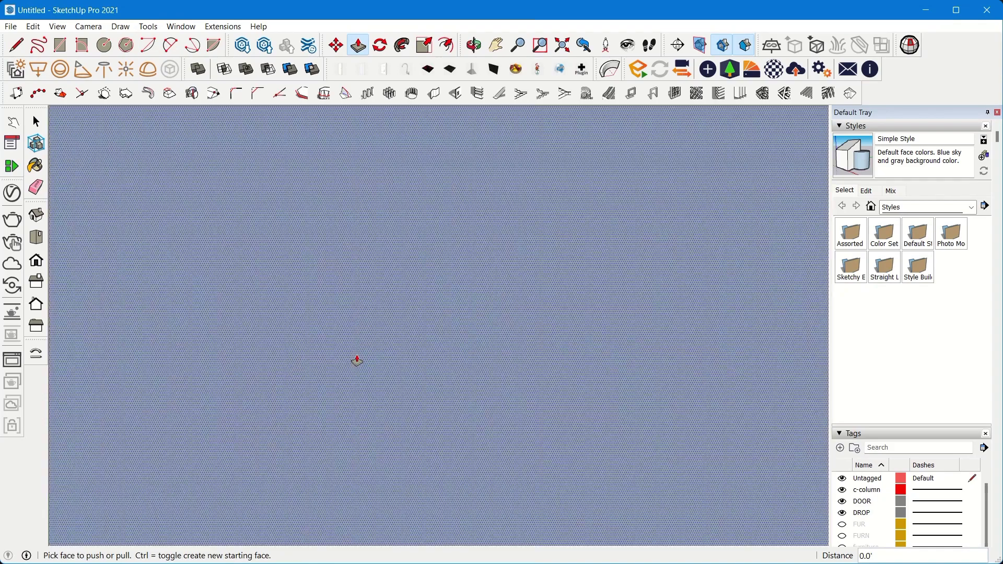
{"action": "middle_click_drag", "start_coordinate": [429, 364], "coordinate": [559, 321]}
{"action": "scroll", "coordinate": [523, 335], "scroll_direction": "up", "scroll_amount": 5}
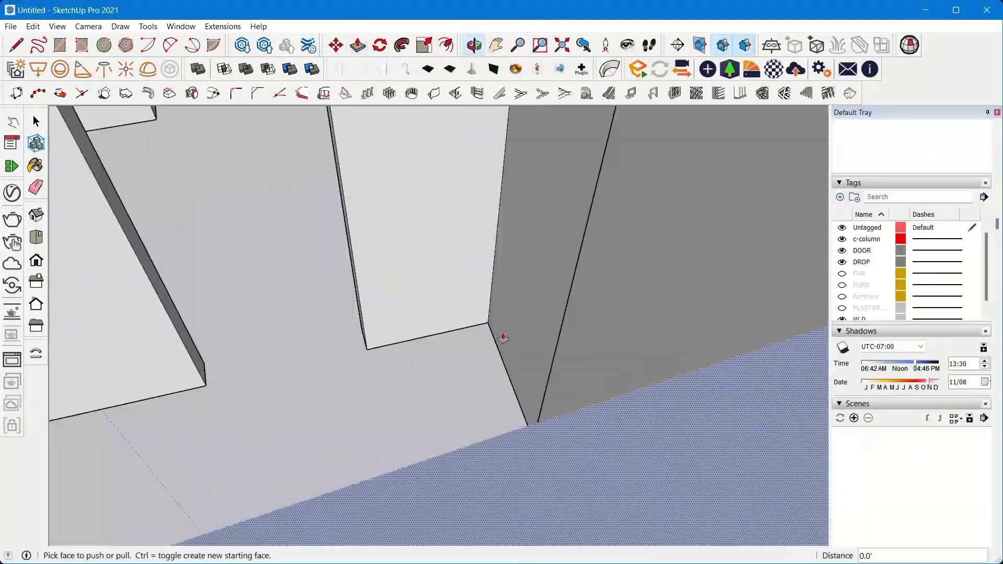
{"action": "middle_click_drag", "start_coordinate": [502, 340], "coordinate": [438, 470]}
{"action": "scroll", "coordinate": [419, 287], "scroll_direction": "down", "scroll_amount": 6}
{"action": "middle_click_drag", "start_coordinate": [591, 197], "coordinate": [450, 287], "text": "shift"}
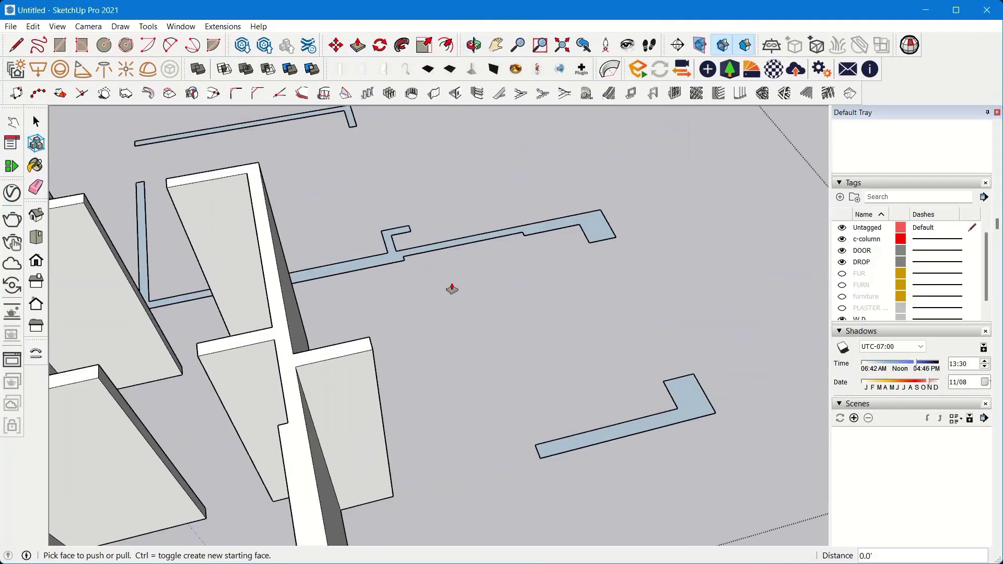
Step: Extrude the long stepped wall with the small hooked stub and the short L-shaped wall with the thick end to 10'
{"action": "middle_click_drag", "start_coordinate": [478, 131], "coordinate": [593, 296], "text": "shift"}
{"action": "scroll", "coordinate": [556, 535], "scroll_direction": "up", "scroll_amount": 2}
{"action": "scroll", "coordinate": [498, 468], "scroll_direction": "up", "scroll_amount": 3}
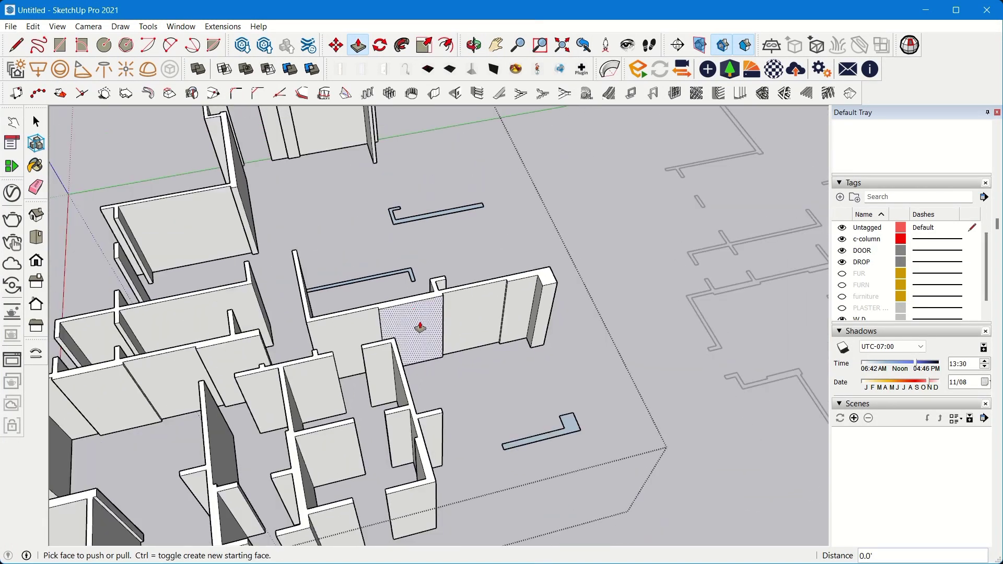
{"action": "middle_click_drag", "start_coordinate": [420, 327], "coordinate": [659, 434]}
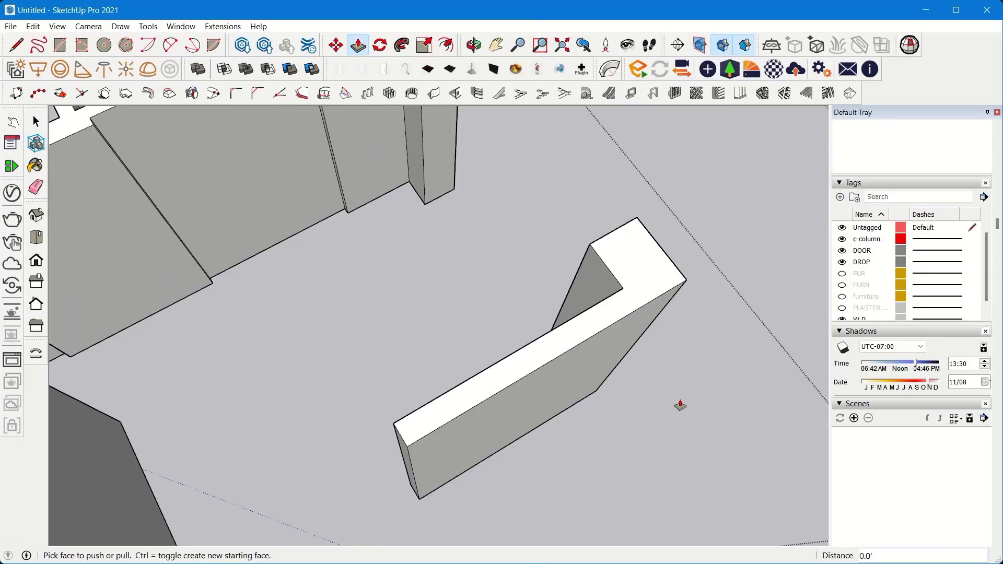
Step: Extrude the thin isolated L-shaped wall face between the hook-ended wall and the long stepped wall to the same 10' height
{"action": "scroll", "coordinate": [678, 405], "scroll_direction": "down", "scroll_amount": 5}
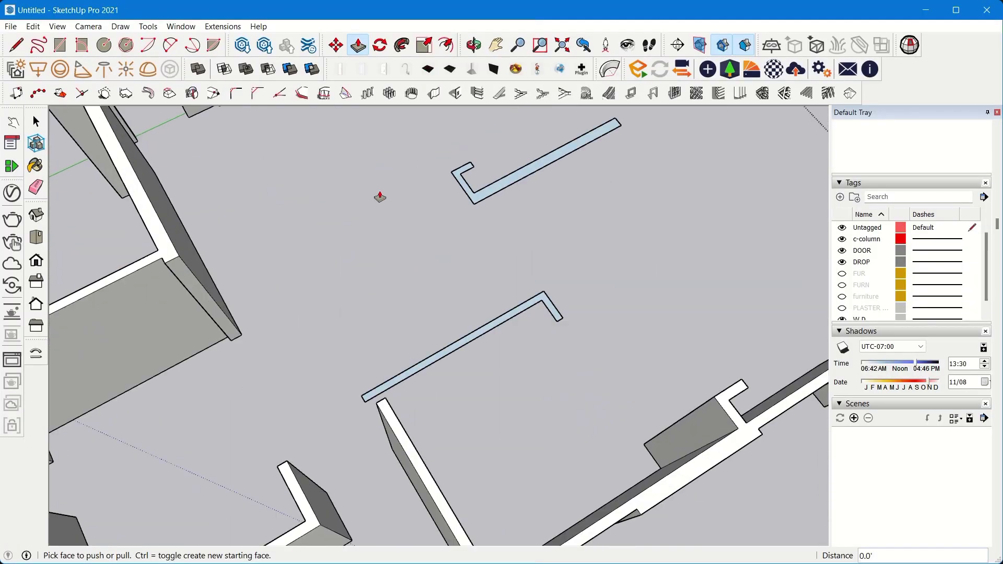
{"action": "scroll", "coordinate": [522, 311], "scroll_direction": "up", "scroll_amount": 5}
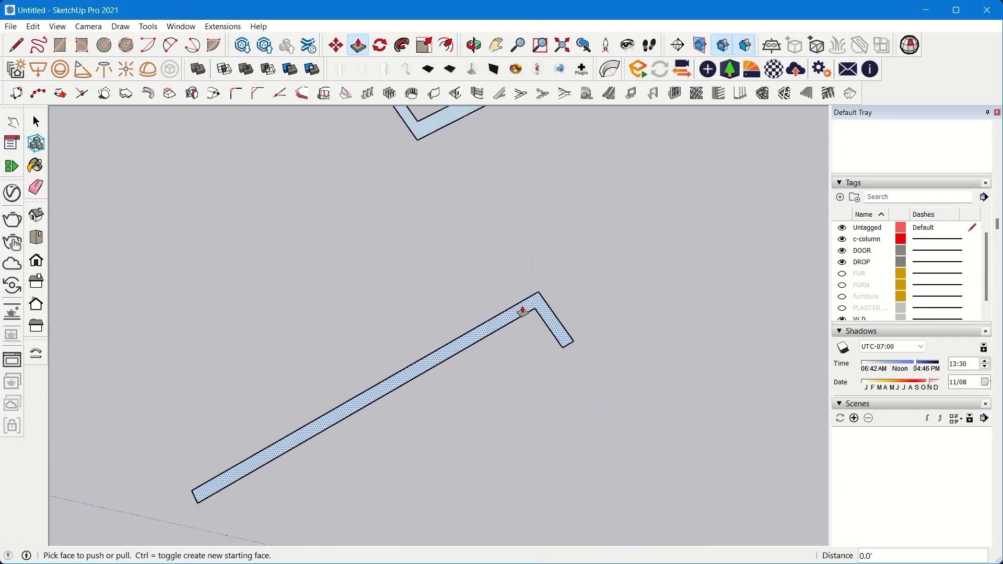
{"action": "double_click", "coordinate": [535, 301]}
{"action": "scroll", "coordinate": [535, 302], "scroll_direction": "down", "scroll_amount": 5}
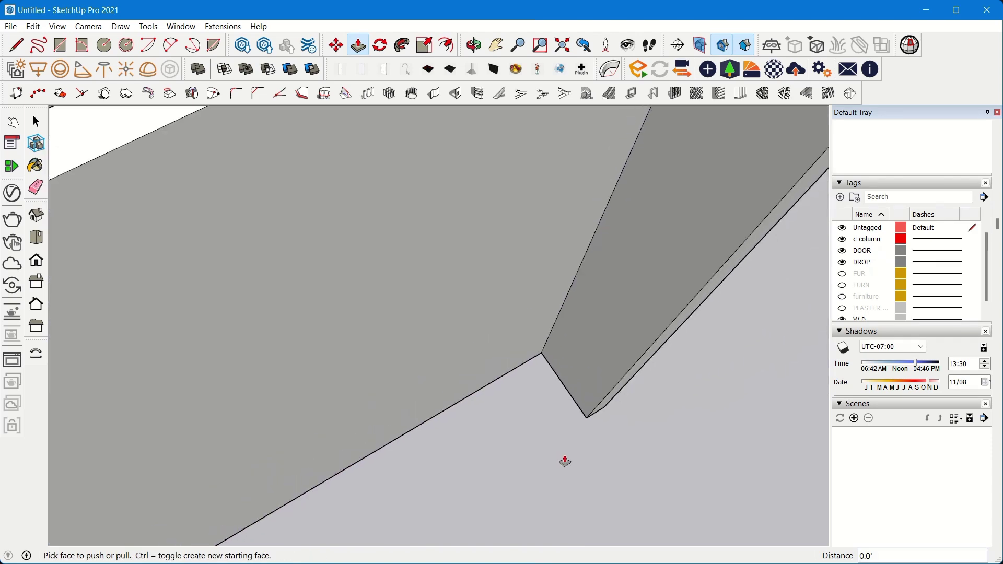
Step: Extrude the last flat wall face, the long one with a hooked end, to the same 10' height
{"action": "scroll", "coordinate": [563, 457], "scroll_direction": "down", "scroll_amount": 3}
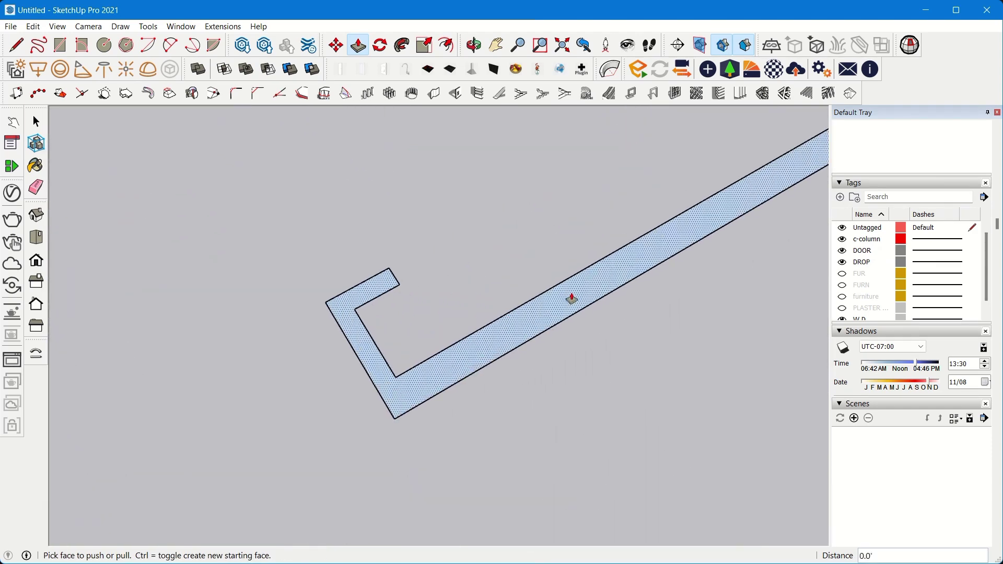
{"action": "scroll", "coordinate": [571, 299], "scroll_direction": "up", "scroll_amount": 2}
{"action": "double_click", "coordinate": [572, 298]}
{"action": "scroll", "coordinate": [578, 331], "scroll_direction": "down", "scroll_amount": 8}
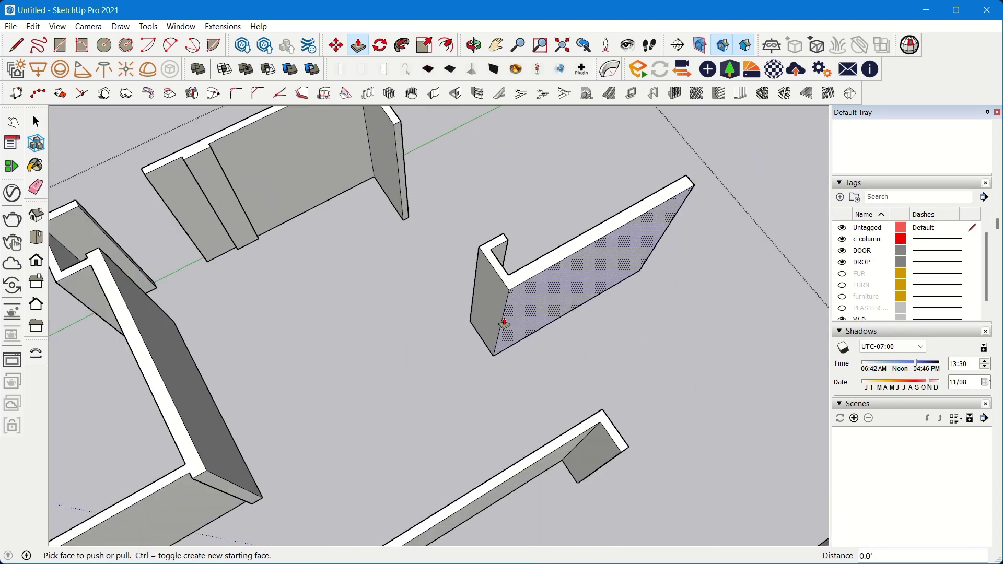
Step: Leave the wall group and inspect the complete set of extruded walls from several angles
{"action": "scroll", "coordinate": [307, 293], "scroll_direction": "down", "scroll_amount": 5}
{"action": "middle_click_drag", "start_coordinate": [306, 293], "coordinate": [646, 228]}
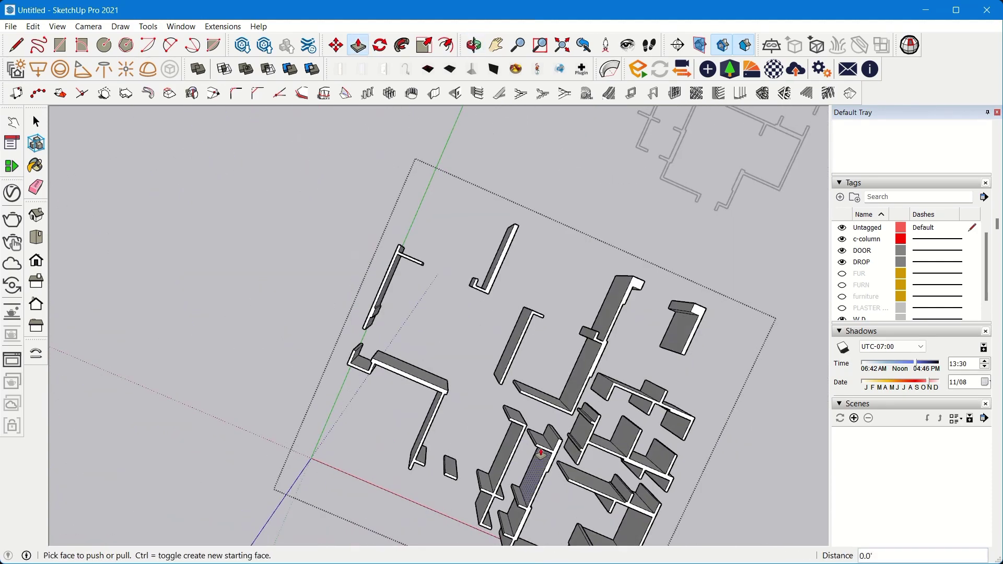
{"action": "middle_click_drag", "start_coordinate": [542, 454], "coordinate": [485, 331]}
{"action": "middle_click_drag", "start_coordinate": [728, 372], "coordinate": [530, 378]}
{"action": "middle_click_drag", "start_coordinate": [699, 218], "coordinate": [615, 381]}
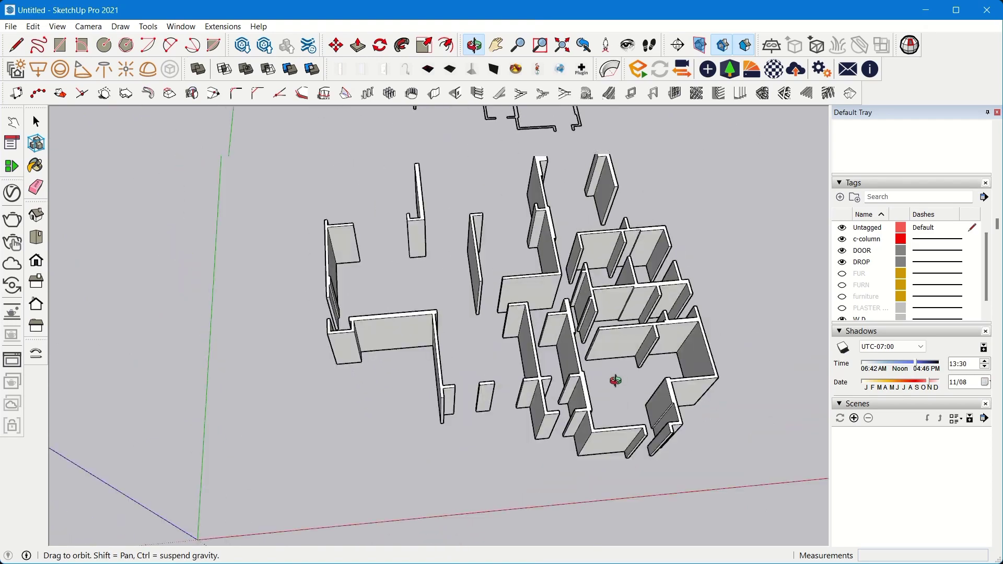
{"action": "scroll", "coordinate": [570, 282], "scroll_direction": "up", "scroll_amount": 4}
{"action": "middle_click_drag", "start_coordinate": [343, 239], "coordinate": [477, 352]}
{"action": "scroll", "coordinate": [410, 284], "scroll_direction": "down", "scroll_amount": 4}
{"action": "scroll", "coordinate": [579, 311], "scroll_direction": "up", "scroll_amount": 1}
{"action": "scroll", "coordinate": [582, 310], "scroll_direction": "up", "scroll_amount": 3}
{"action": "scroll", "coordinate": [629, 253], "scroll_direction": "down", "scroll_amount": 5}
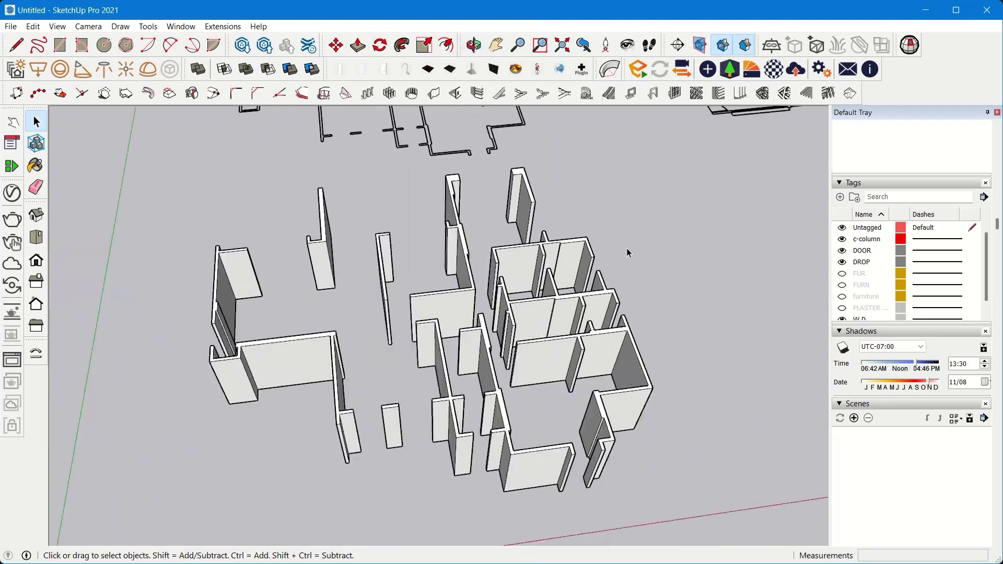
{"action": "middle_click_drag", "start_coordinate": [608, 267], "coordinate": [579, 307]}
{"action": "scroll", "coordinate": [512, 282], "scroll_direction": "up", "scroll_amount": 5}
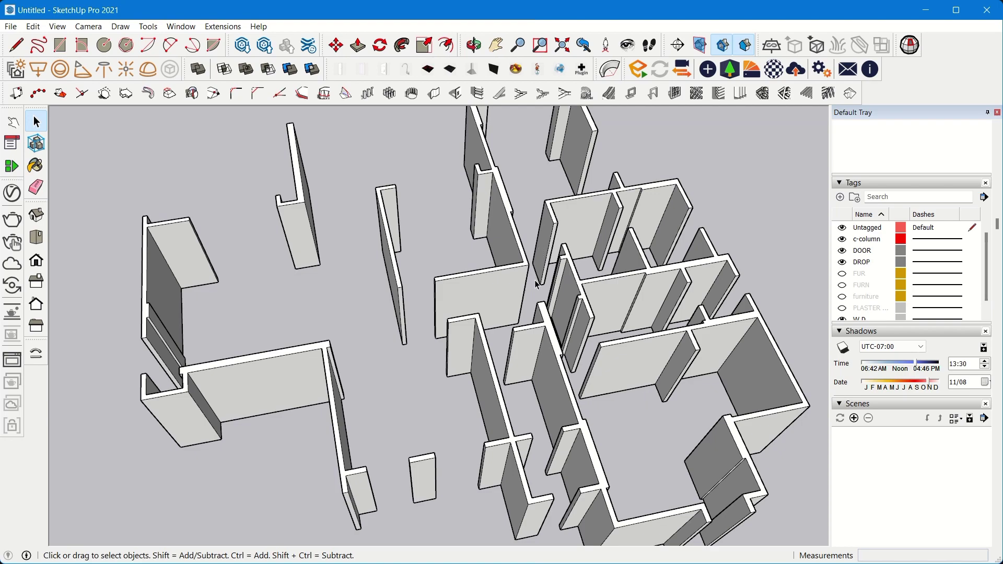
{"action": "middle_click_drag", "start_coordinate": [560, 410], "coordinate": [481, 237]}
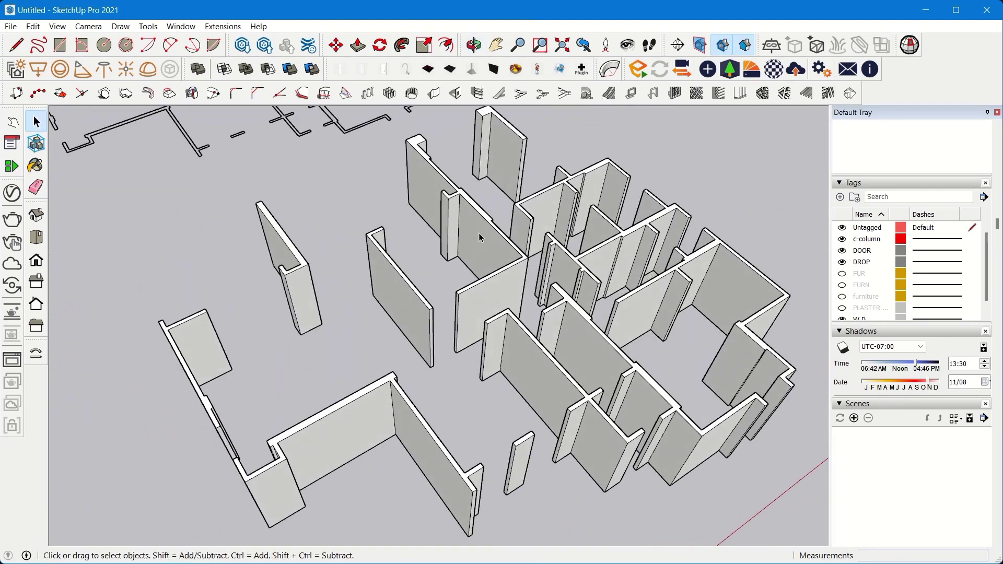
{"action": "middle_click_drag", "start_coordinate": [550, 191], "coordinate": [465, 336]}
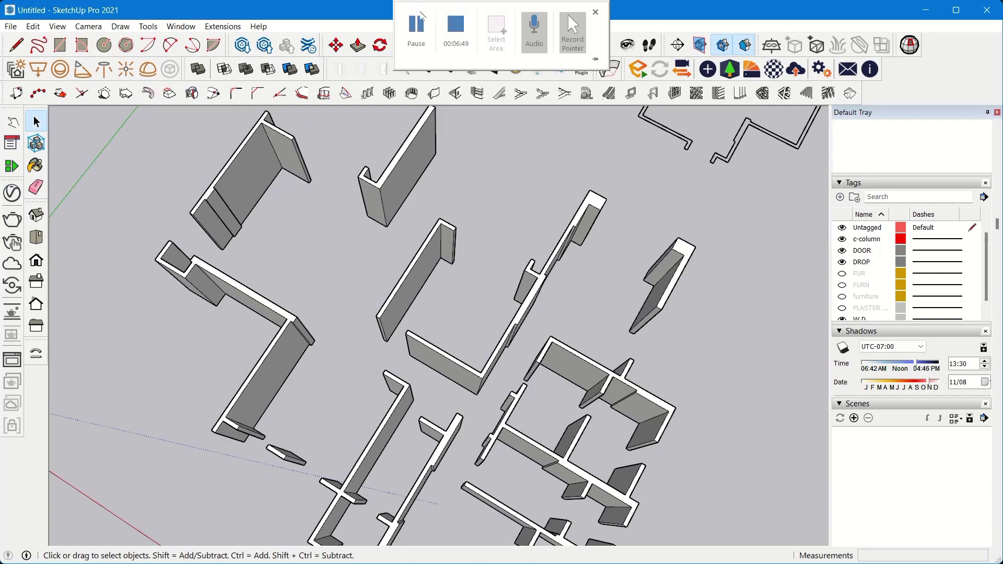
Step: Examine the extruded walls up close from lower oblique angles, covering the room partitions and the separate outer wall pieces
{"action": "left_click", "coordinate": [418, 22]}
{"action": "mouse_move", "coordinate": [467, 311]}
{"action": "middle_mouse_down"}
{"action": "mouse_move", "coordinate": [629, 213]}
{"action": "mouse_move", "coordinate": [346, 370]}
{"action": "mouse_move", "coordinate": [410, 314]}
{"action": "mouse_move", "coordinate": [589, 286]}
{"action": "mouse_move", "coordinate": [403, 224]}
{"action": "mouse_move", "coordinate": [188, 235]}
{"action": "mouse_move", "coordinate": [405, 250]}
{"action": "mouse_move", "coordinate": [586, 338]}
{"action": "mouse_move", "coordinate": [365, 240]}
{"action": "mouse_move", "coordinate": [724, 463]}
{"action": "mouse_move", "coordinate": [594, 438]}
{"action": "mouse_move", "coordinate": [376, 461]}
{"action": "mouse_move", "coordinate": [634, 197]}
{"action": "mouse_move", "coordinate": [415, 289]}
{"action": "mouse_move", "coordinate": [563, 359]}
{"action": "mouse_move", "coordinate": [172, 338]}
{"action": "mouse_move", "coordinate": [528, 388]}
{"action": "mouse_move", "coordinate": [372, 367]}
{"action": "mouse_move", "coordinate": [685, 448]}
{"action": "mouse_move", "coordinate": [409, 430]}
{"action": "mouse_move", "coordinate": [575, 327]}
{"action": "middle_mouse_up"}
{"action": "scroll", "coordinate": [482, 388], "scroll_direction": "down", "scroll_amount": 5}
{"action": "scroll", "coordinate": [409, 430], "scroll_direction": "down", "scroll_amount": 4}
{"action": "scroll", "coordinate": [575, 327], "scroll_direction": "up", "scroll_amount": 2}
{"action": "scroll", "coordinate": [521, 373], "scroll_direction": "up", "scroll_amount": 2}
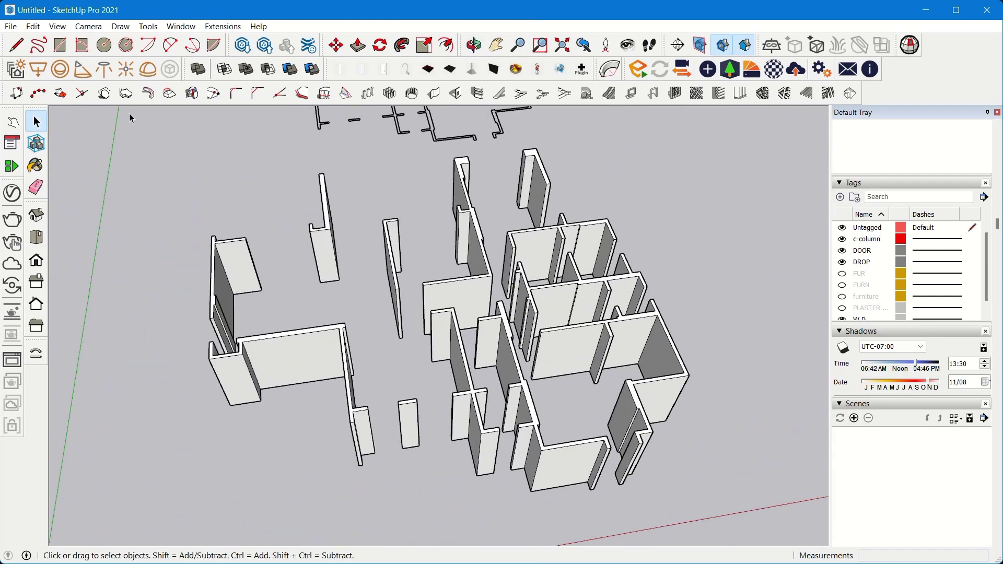
{"action": "middle_click_drag", "start_coordinate": [427, 352], "coordinate": [481, 514]}
{"action": "scroll", "coordinate": [520, 259], "scroll_direction": "up", "scroll_amount": 3}
{"action": "scroll", "coordinate": [630, 317], "scroll_direction": "down", "scroll_amount": 4}
{"action": "scroll", "coordinate": [384, 320], "scroll_direction": "up", "scroll_amount": 3}
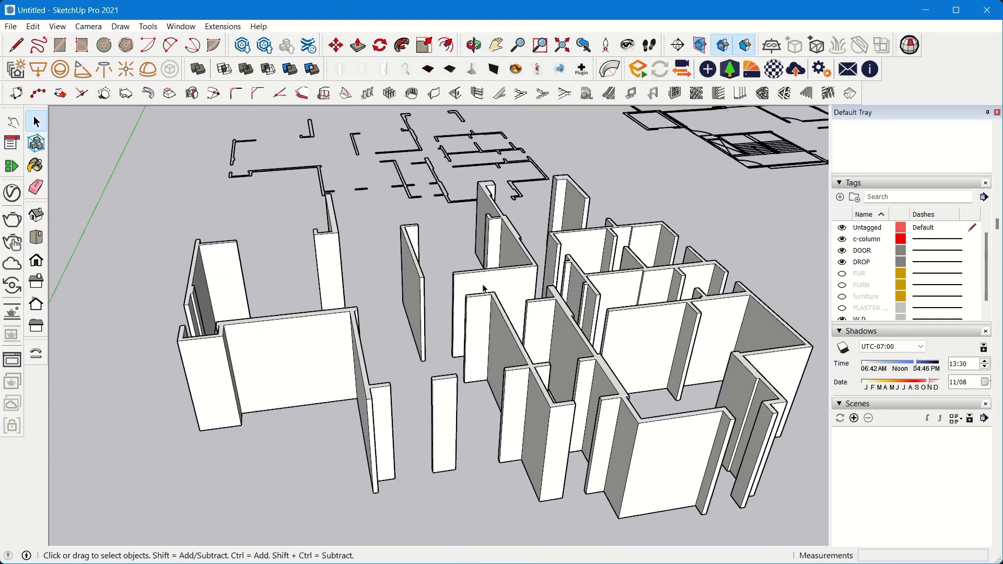
{"action": "scroll", "coordinate": [482, 514], "scroll_direction": "up", "scroll_amount": 6}
{"action": "scroll", "coordinate": [518, 429], "scroll_direction": "down", "scroll_amount": 2}
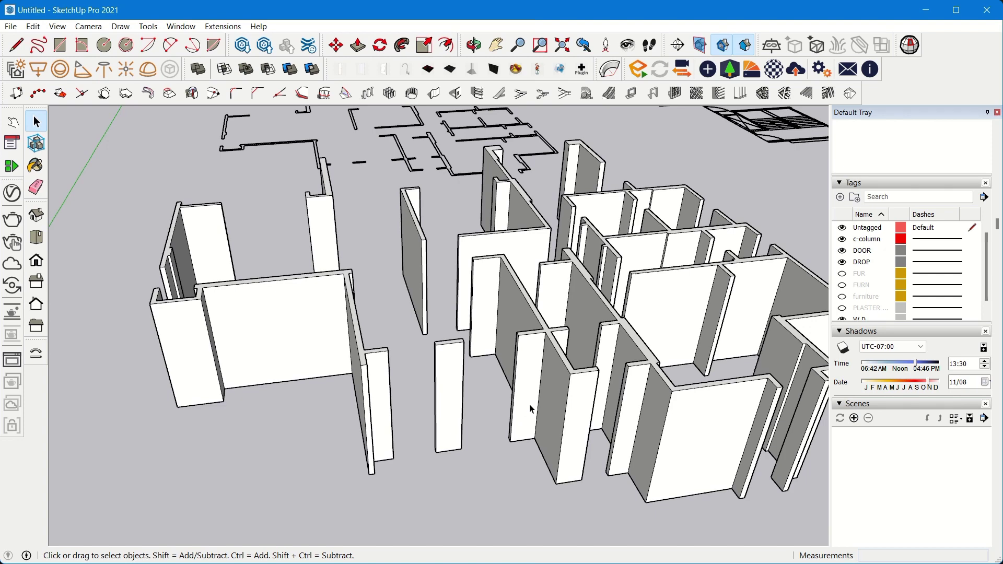
{"action": "middle_click_drag", "start_coordinate": [529, 413], "coordinate": [369, 312]}
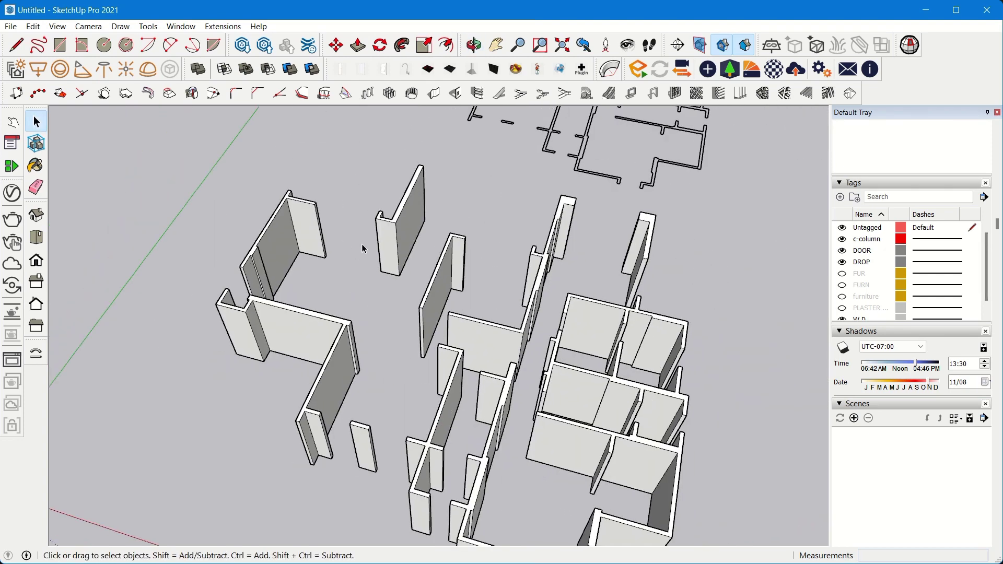
Step: Examine the whole extruded wall layout alongside the flat floor plans, from overhead and from an oblique angle
{"action": "middle_click_drag", "start_coordinate": [364, 248], "coordinate": [346, 292]}
{"action": "scroll", "coordinate": [345, 291], "scroll_direction": "down", "scroll_amount": 5}
{"action": "scroll", "coordinate": [341, 285], "scroll_direction": "up", "scroll_amount": 2}
{"action": "scroll", "coordinate": [402, 352], "scroll_direction": "down", "scroll_amount": 3}
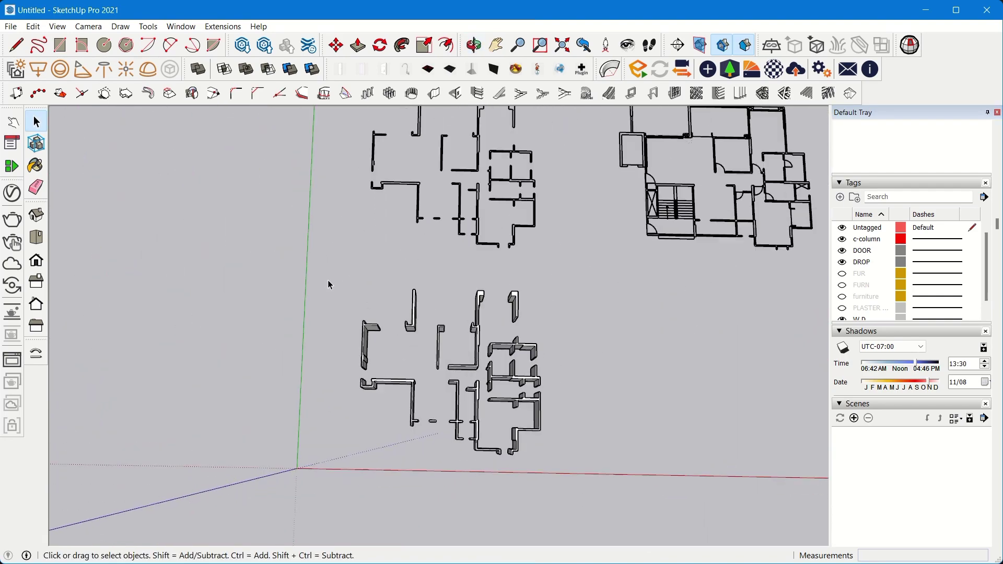
{"action": "scroll", "coordinate": [438, 397], "scroll_direction": "up", "scroll_amount": 3}
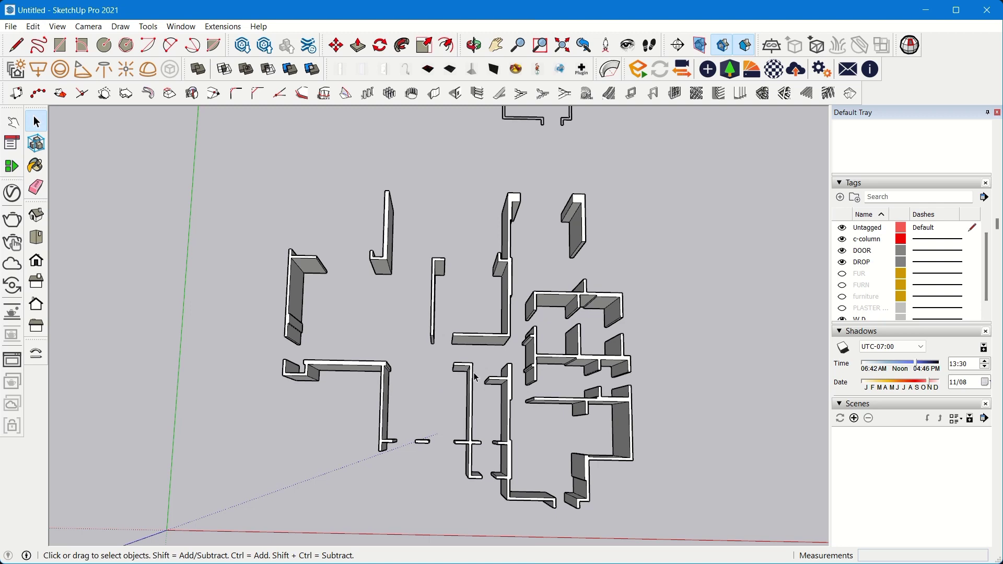
{"action": "middle_click_drag", "start_coordinate": [485, 403], "coordinate": [470, 320]}
{"action": "scroll", "coordinate": [473, 325], "scroll_direction": "down", "scroll_amount": 6}
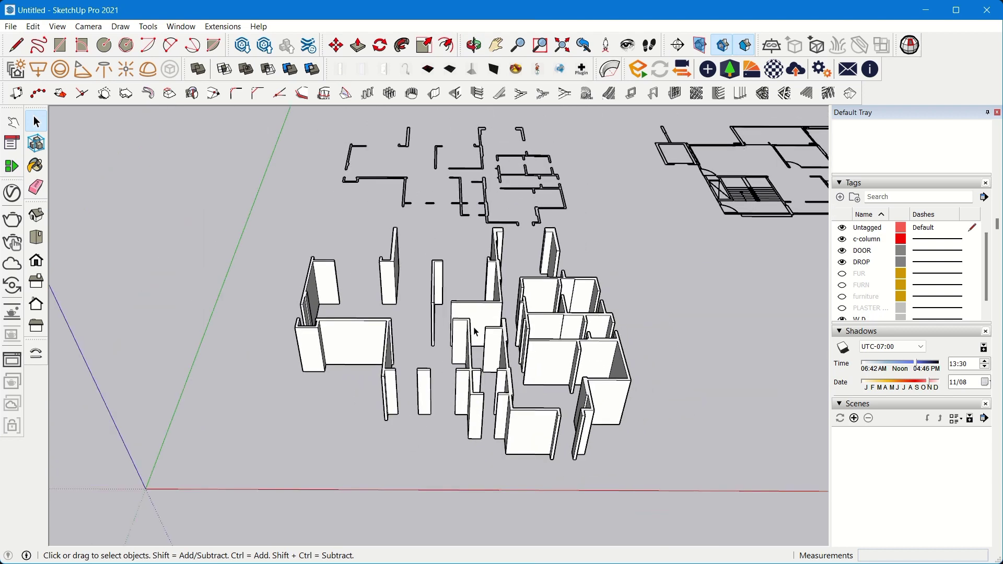
{"action": "scroll", "coordinate": [495, 404], "scroll_direction": "down", "scroll_amount": 2}
{"action": "scroll", "coordinate": [397, 340], "scroll_direction": "up", "scroll_amount": 4}
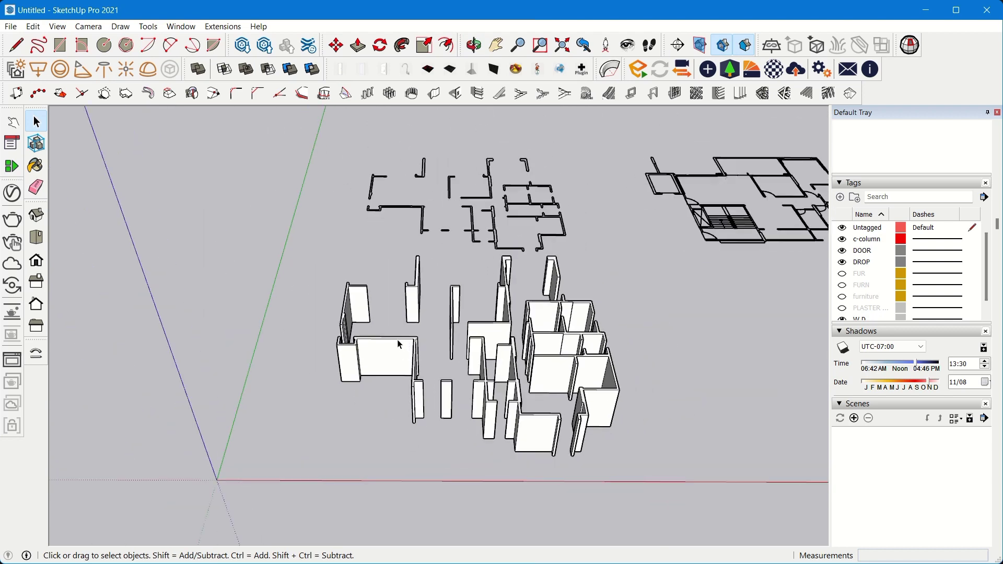
{"action": "scroll", "coordinate": [436, 347], "scroll_direction": "down", "scroll_amount": 5}
{"action": "scroll", "coordinate": [391, 346], "scroll_direction": "up", "scroll_amount": 4}
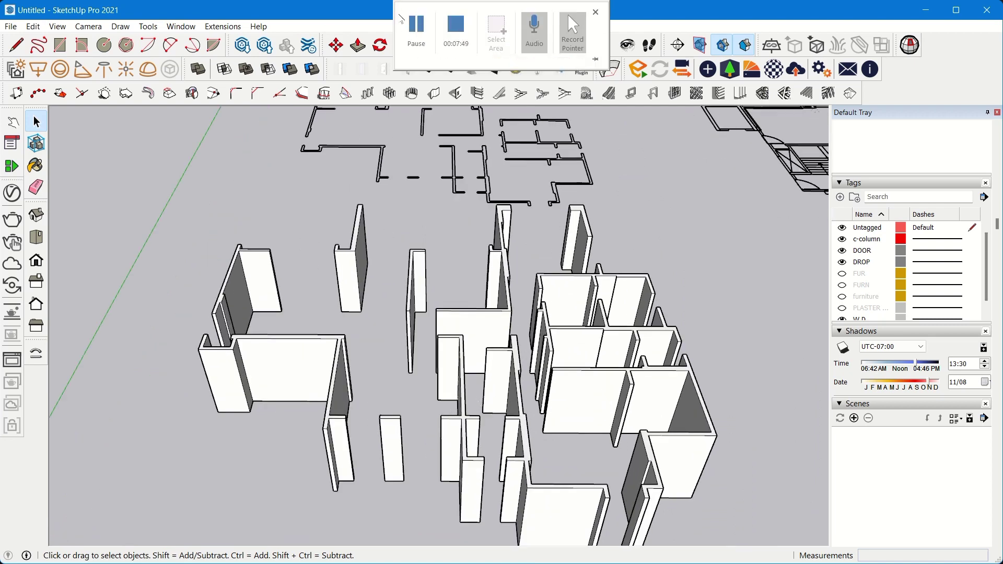
{"action": "middle_click_drag", "start_coordinate": [530, 321], "coordinate": [622, 350]}
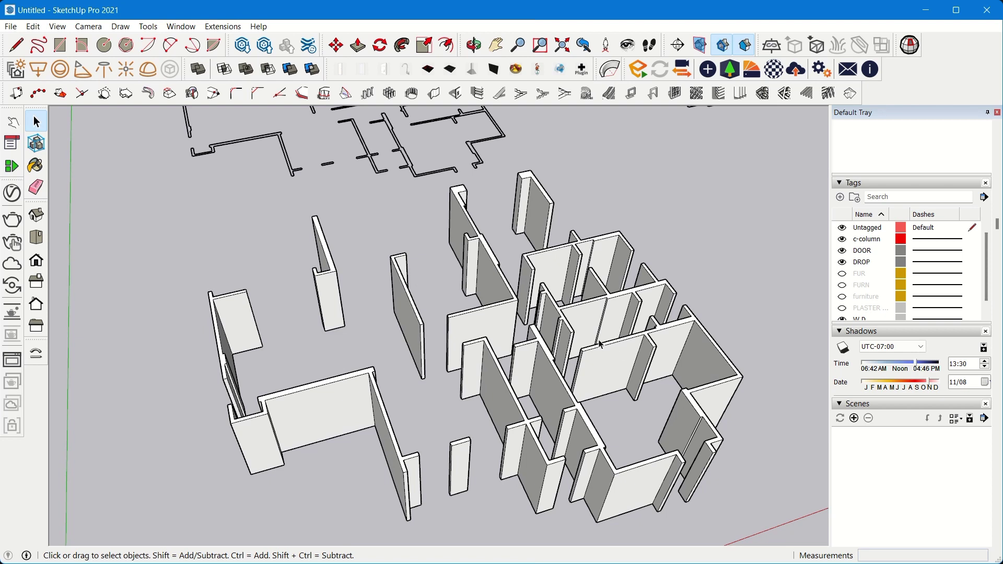